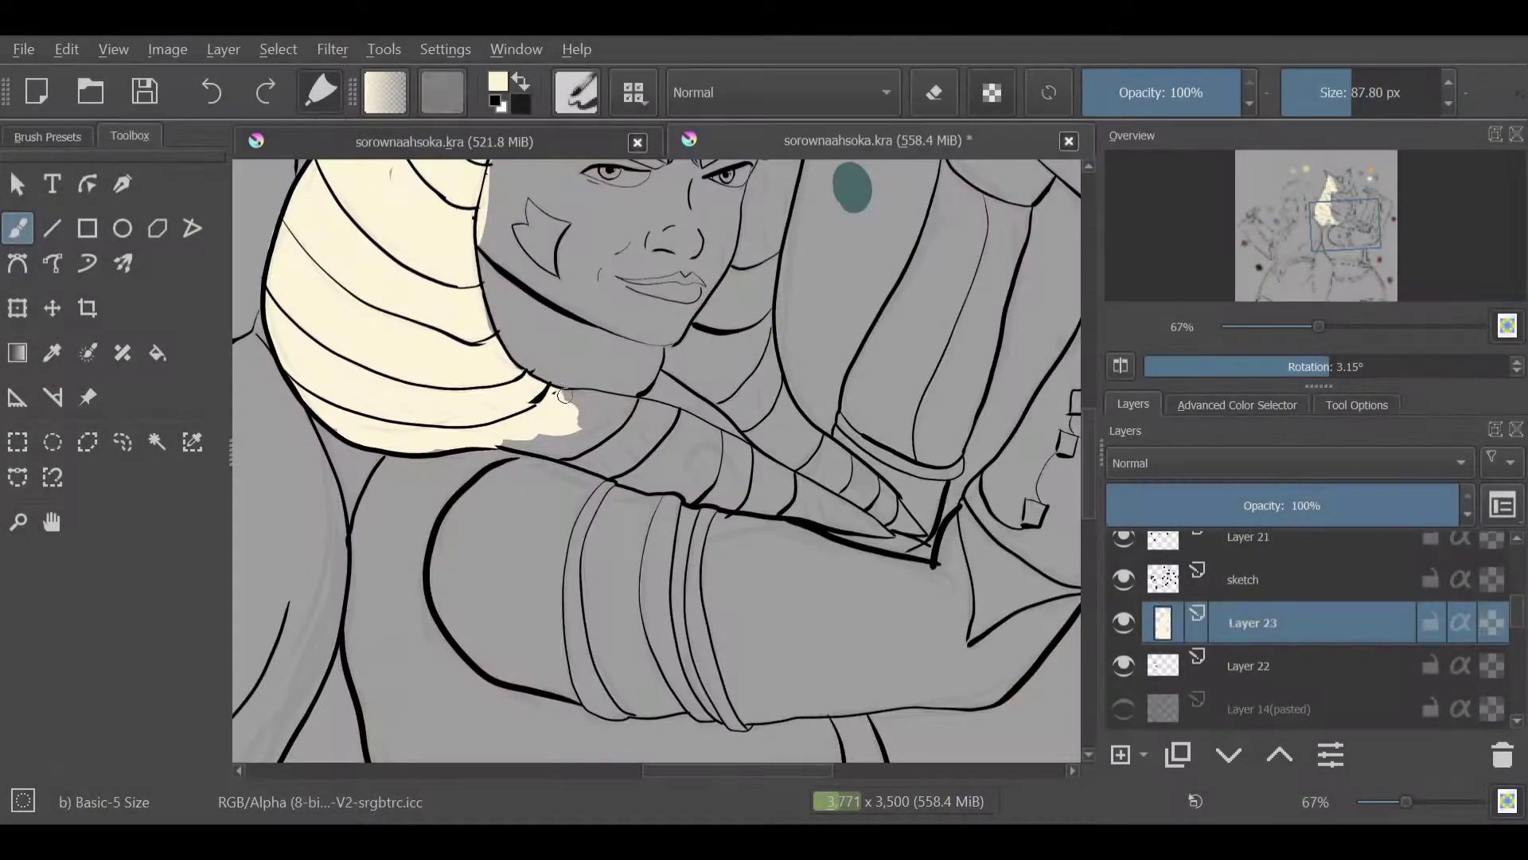
Step: Paint cream along the head-tails and over both montrals on Layer 23
left_click_drag(557, 422, 867, 518)
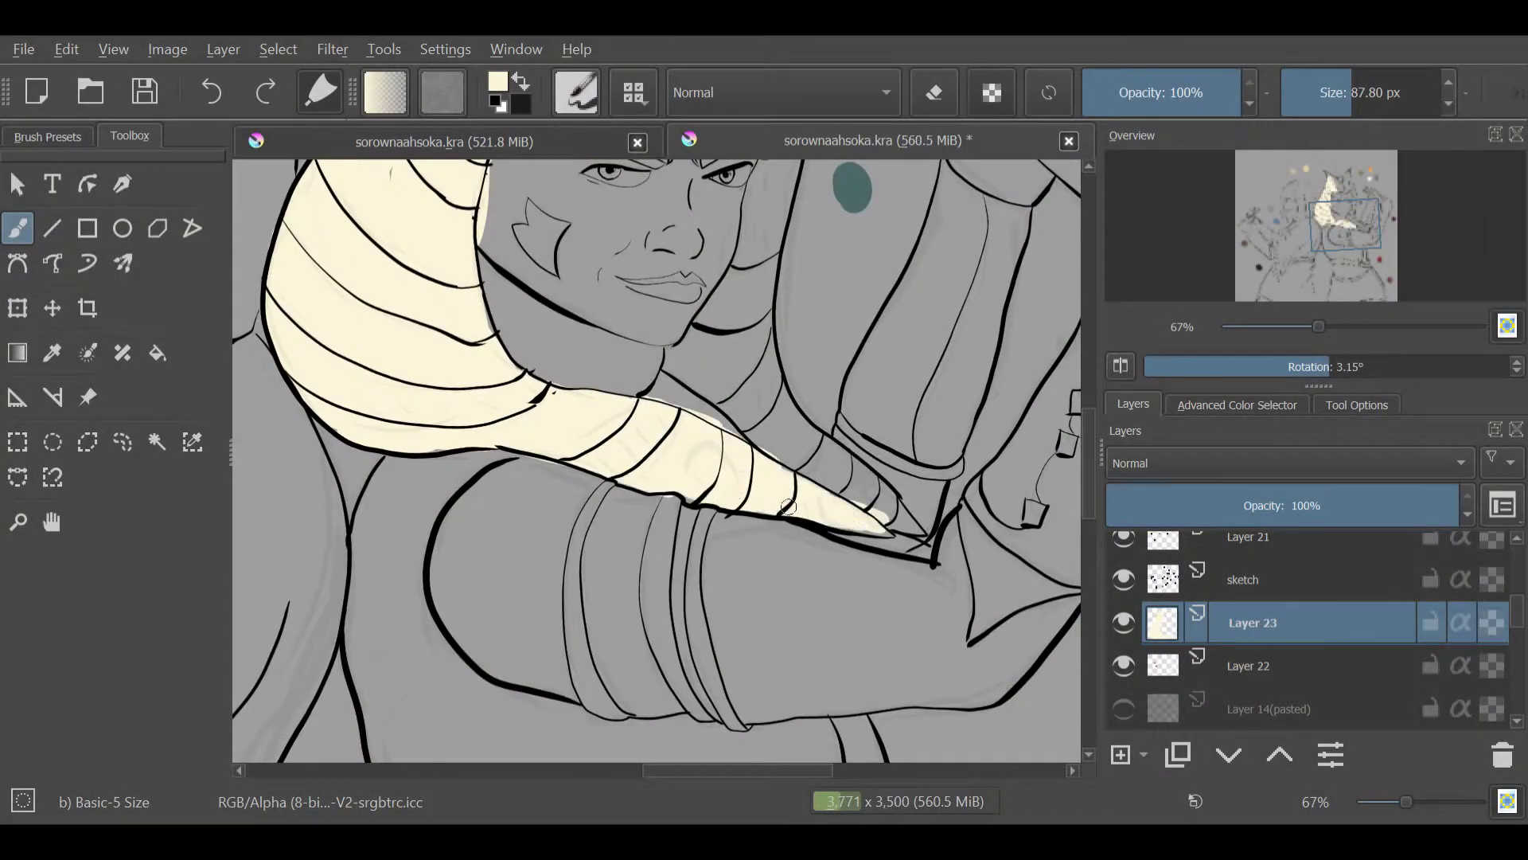
left_click_drag(1337, 245, 1334, 211)
left_click_drag(488, 229, 661, 446)
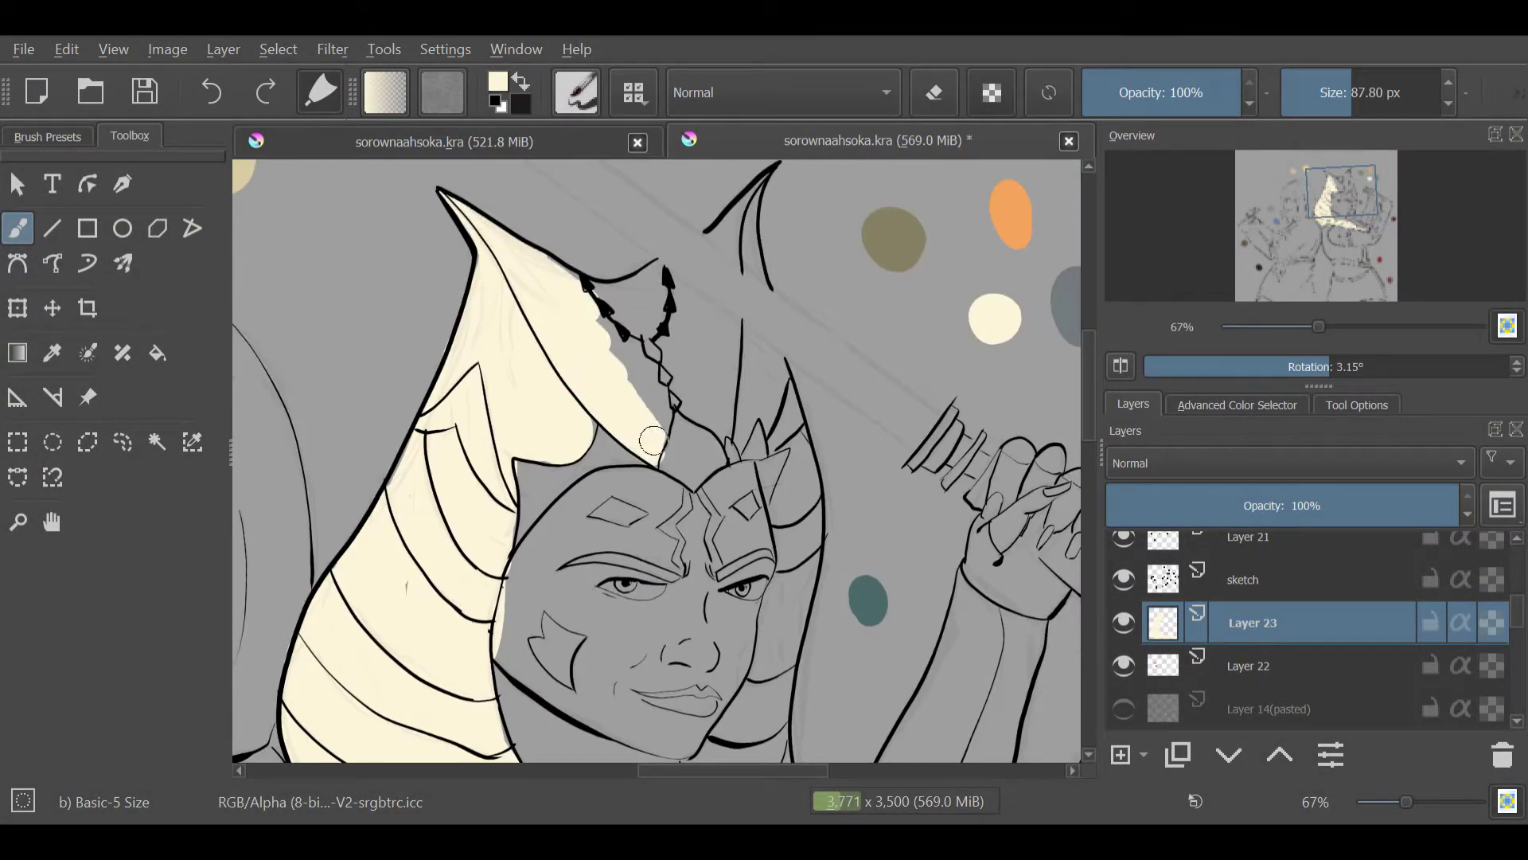
mouse_move(621, 275)
left_mouse_down()
mouse_move(748, 398)
mouse_move(753, 254)
mouse_move(677, 253)
mouse_move(705, 518)
mouse_move(697, 363)
mouse_move(629, 518)
left_mouse_up()
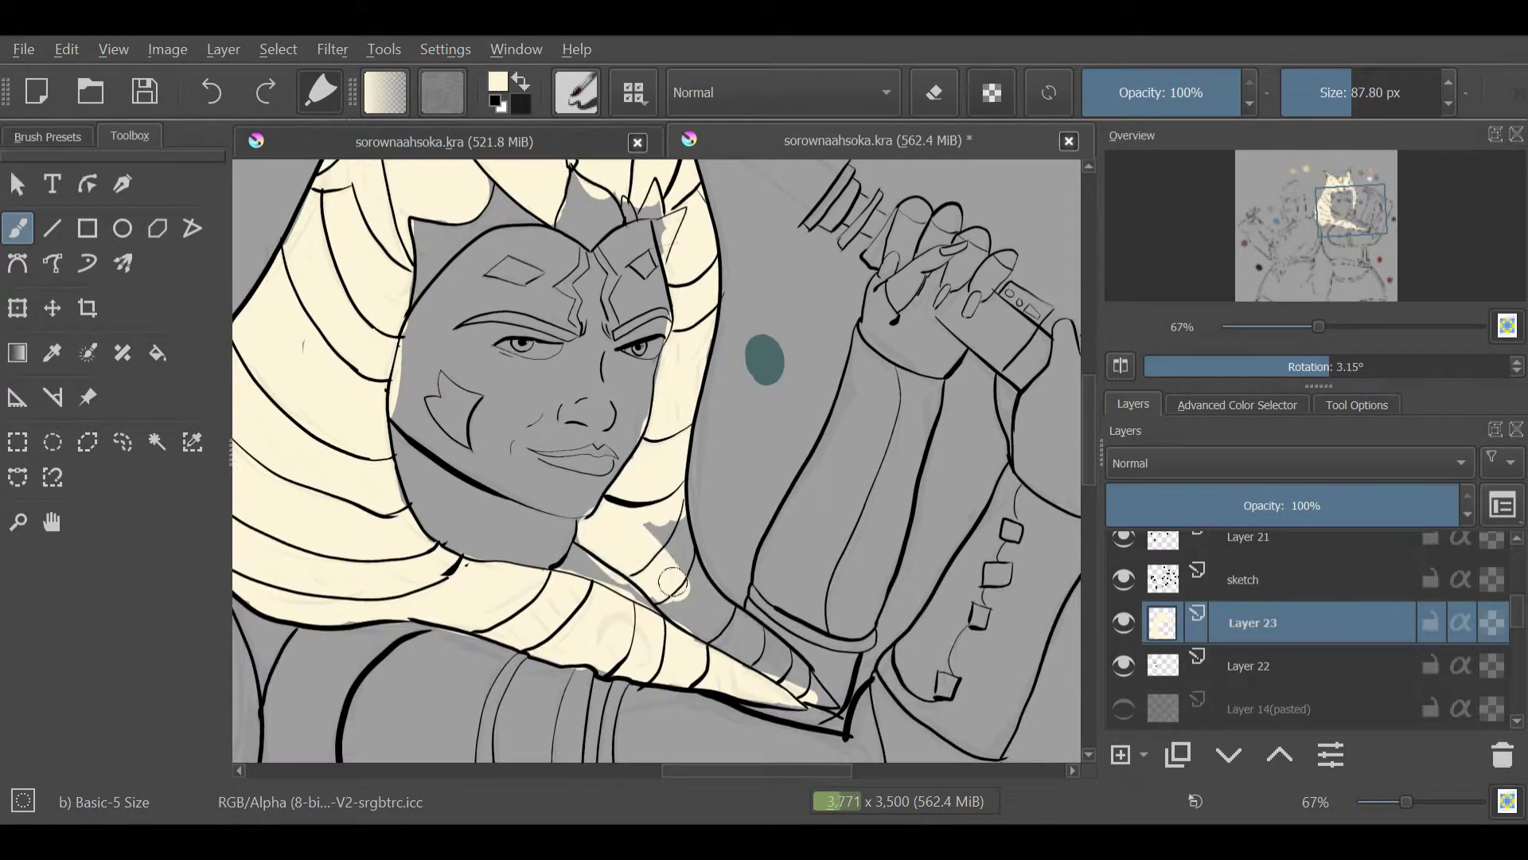
Step: Toggle the brush to erasing and show the Layer 9(pasted) reference image
left_click(1353, 219)
key("e")
left_click(1346, 191)
scroll(1314, 629, "up", 3)
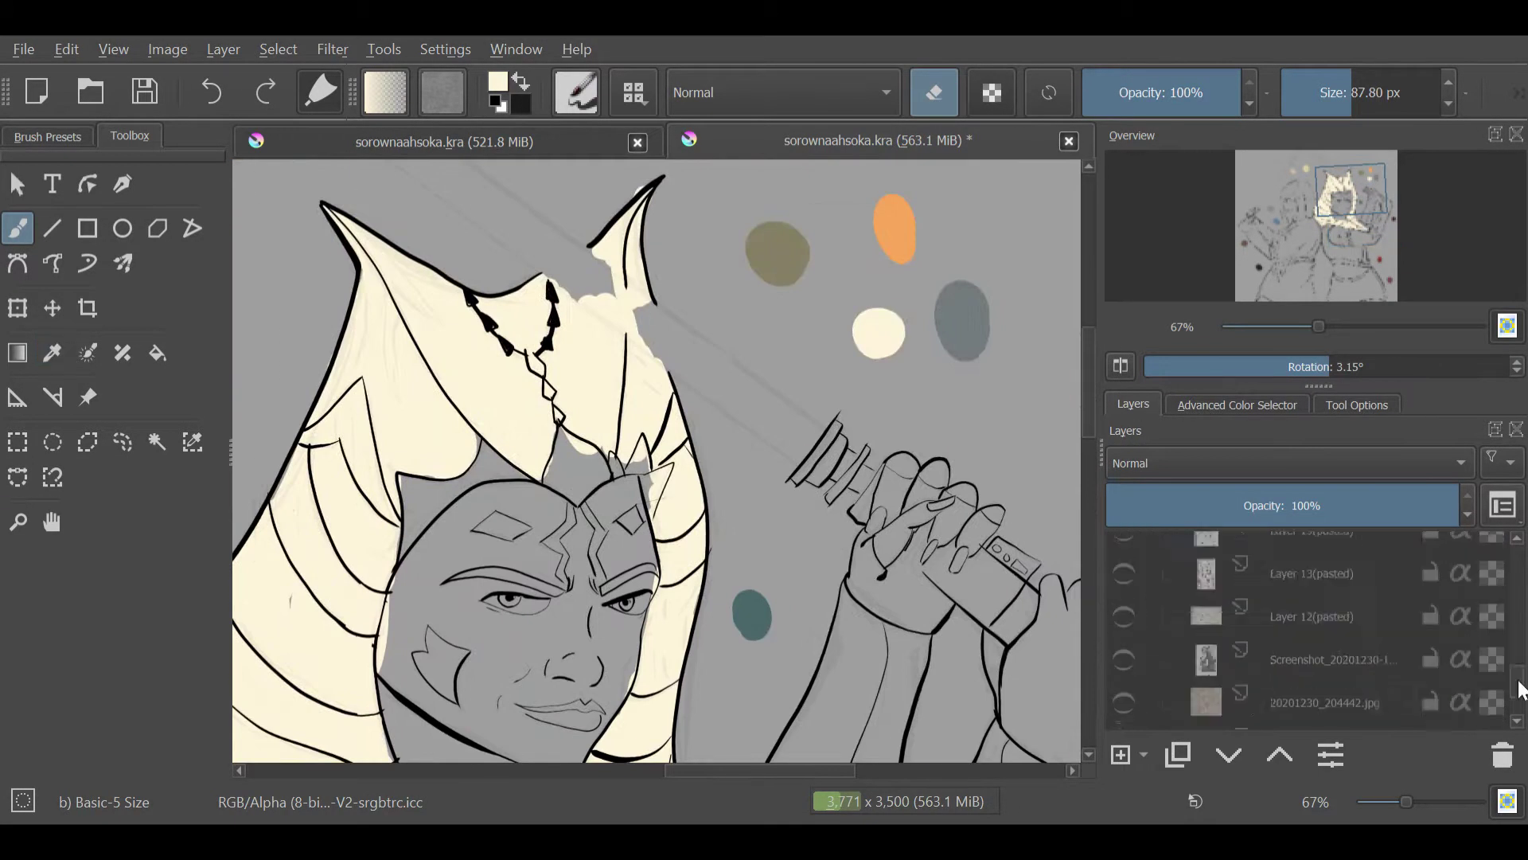
left_click(1123, 642)
left_click(1291, 204)
Step: Pick orange from the reference and paint the face and raised hand's fingers on Layer 23
key("e")
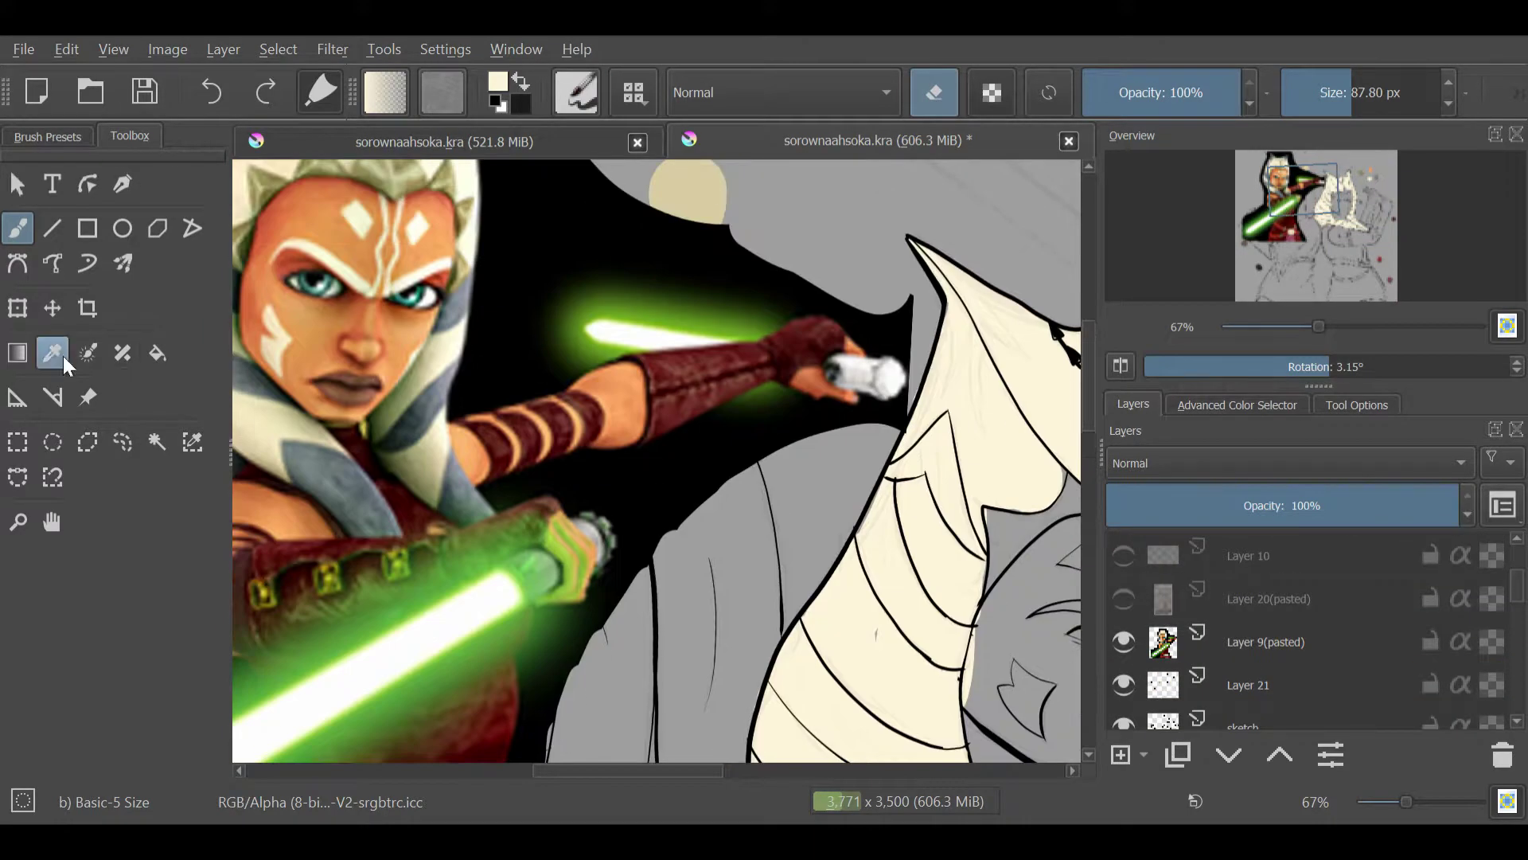
left_click(343, 374, "ctrl")
left_click(1344, 221)
mouse_move(804, 458)
left_mouse_down()
mouse_move(796, 517)
mouse_move(748, 446)
mouse_move(820, 533)
left_mouse_up()
key("ctrl+z")
mouse_move(756, 445)
left_mouse_down()
mouse_move(843, 438)
mouse_move(876, 533)
left_mouse_up()
mouse_move(836, 557)
left_mouse_down()
mouse_move(726, 456)
mouse_move(653, 621)
mouse_move(749, 673)
mouse_move(732, 685)
mouse_move(828, 709)
mouse_move(425, 621)
left_mouse_up()
mouse_move(904, 438)
left_mouse_down()
mouse_move(879, 500)
mouse_move(947, 541)
mouse_move(915, 625)
left_mouse_up()
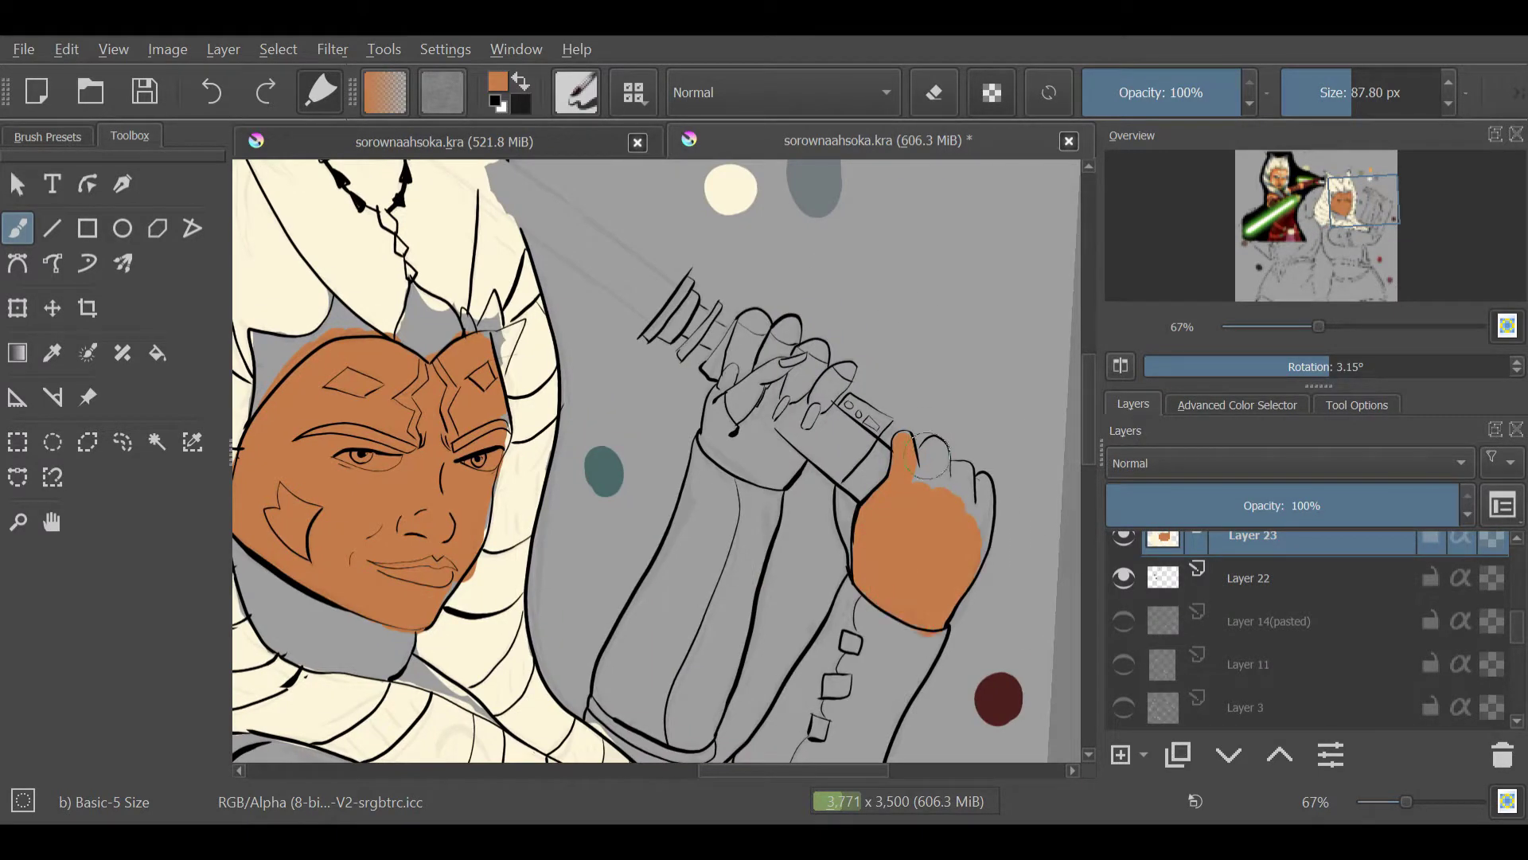
left_click_drag(965, 468, 983, 549)
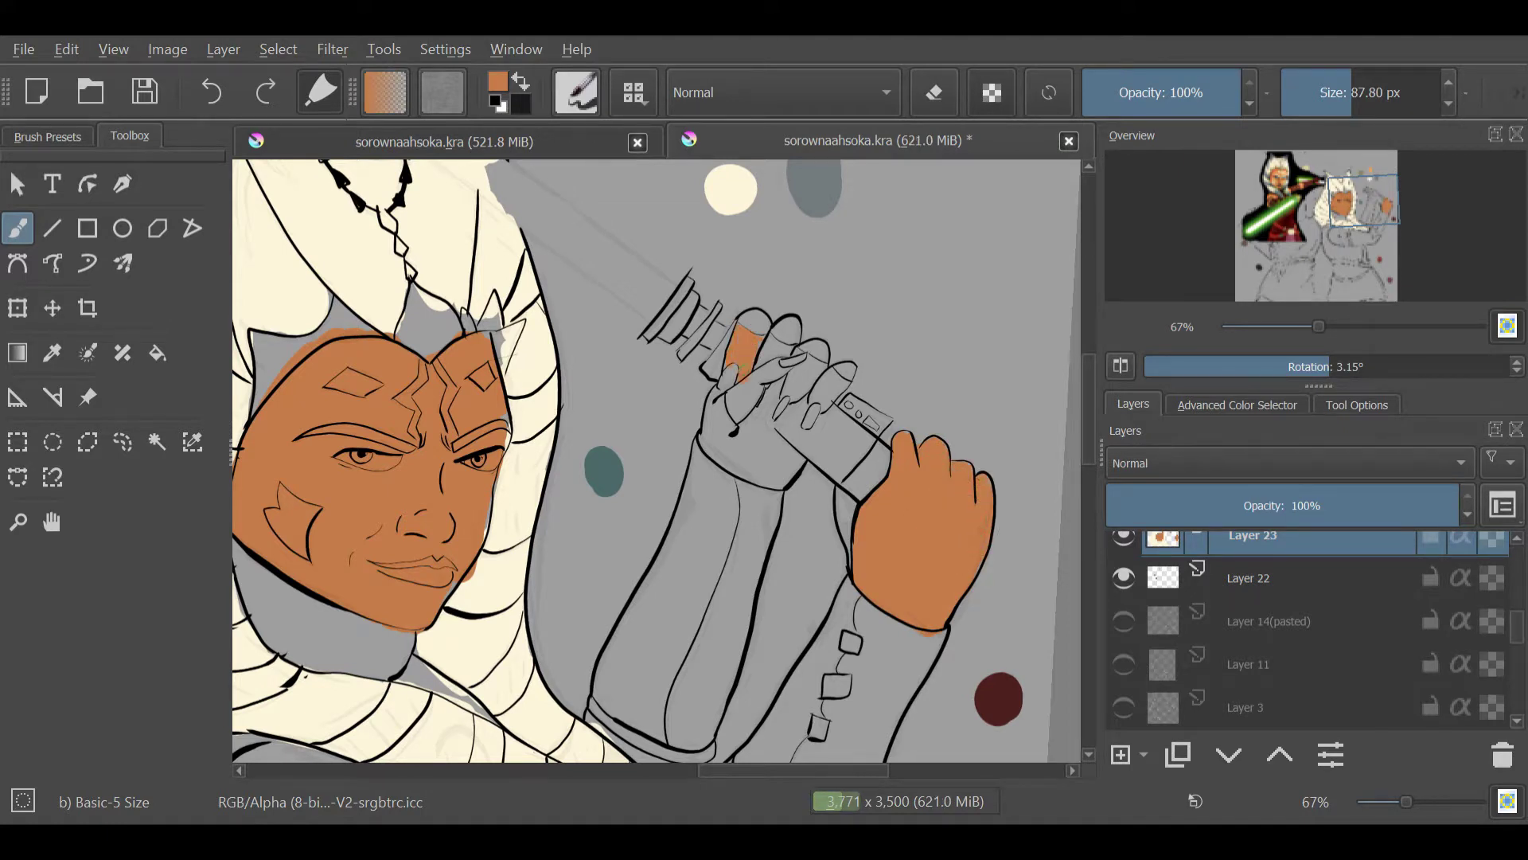
mouse_move(776, 365)
left_mouse_down()
mouse_move(744, 422)
mouse_move(844, 406)
left_mouse_up()
Step: Fill the arm's edge and forearm band with orange
left_click_drag(1358, 227, 1339, 257)
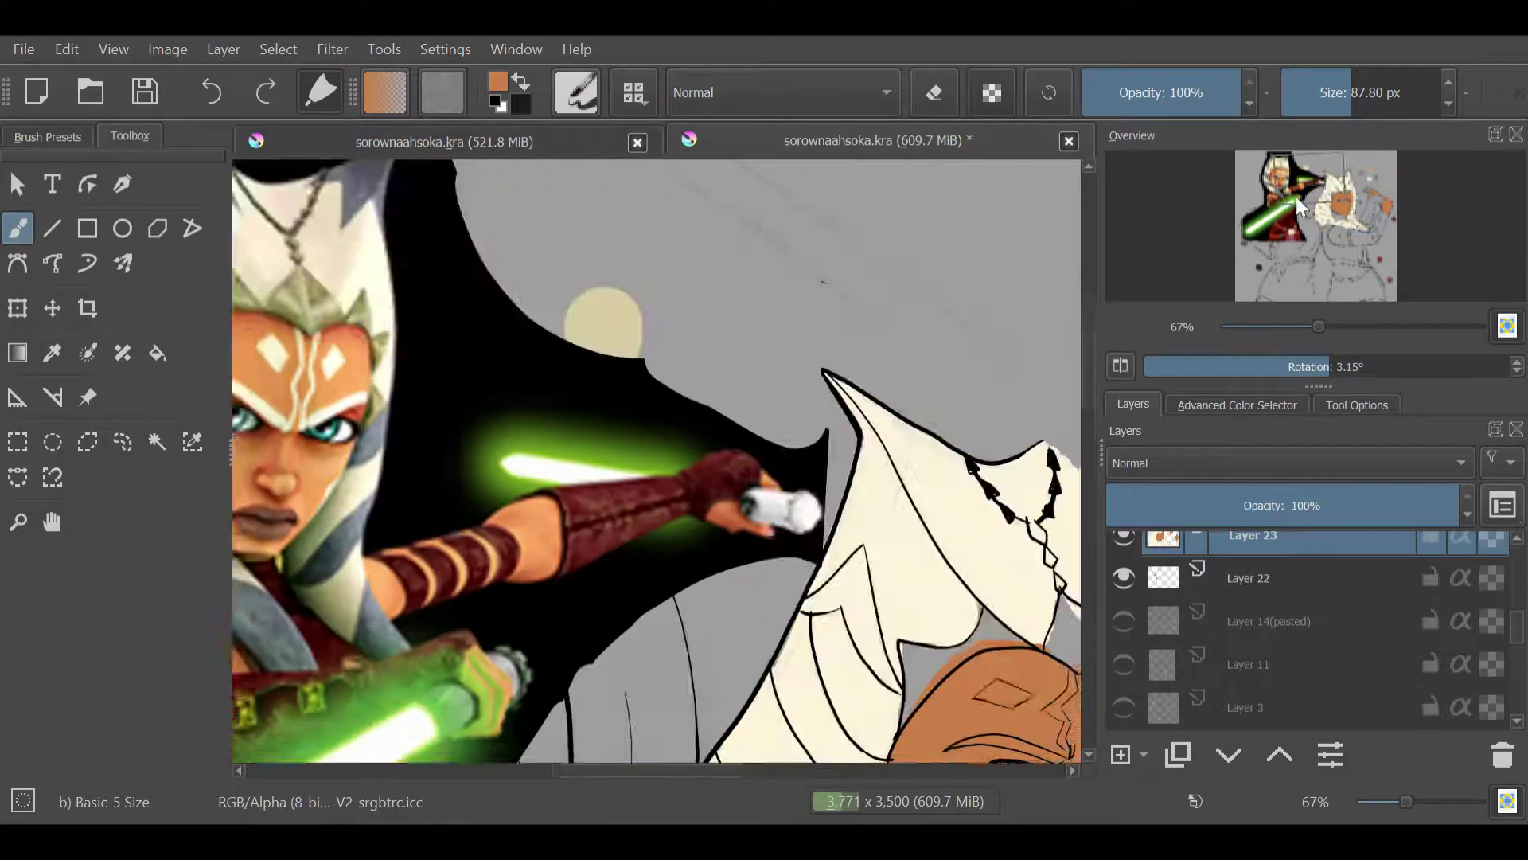
left_click_drag(628, 386, 611, 601)
left_click_drag(626, 394, 585, 589)
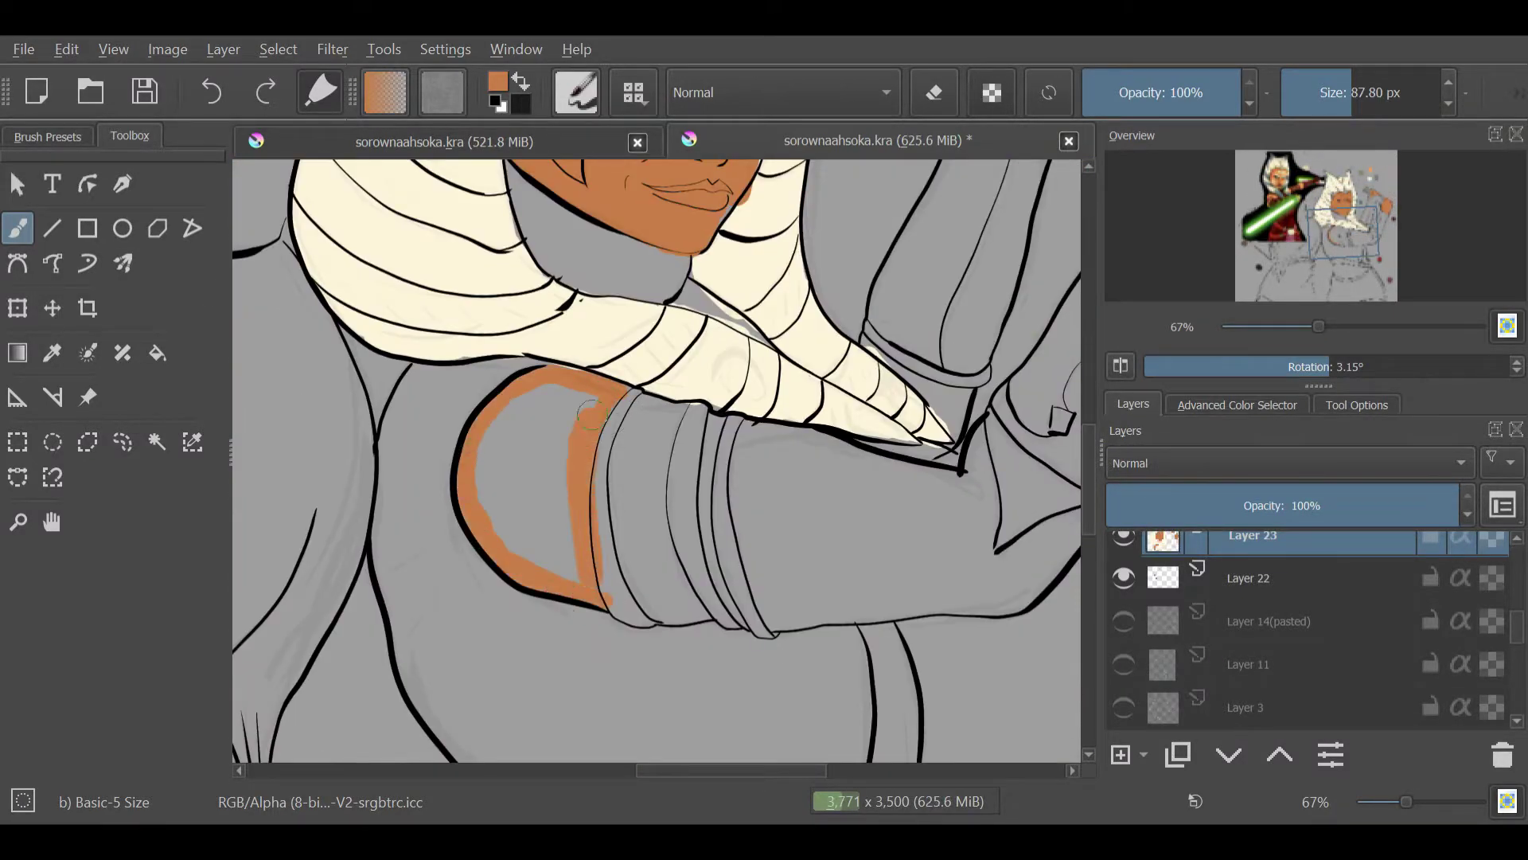
left_click_drag(517, 398, 541, 565)
mouse_move(628, 394)
left_mouse_down()
mouse_move(649, 613)
mouse_move(645, 549)
mouse_move(693, 613)
left_mouse_up()
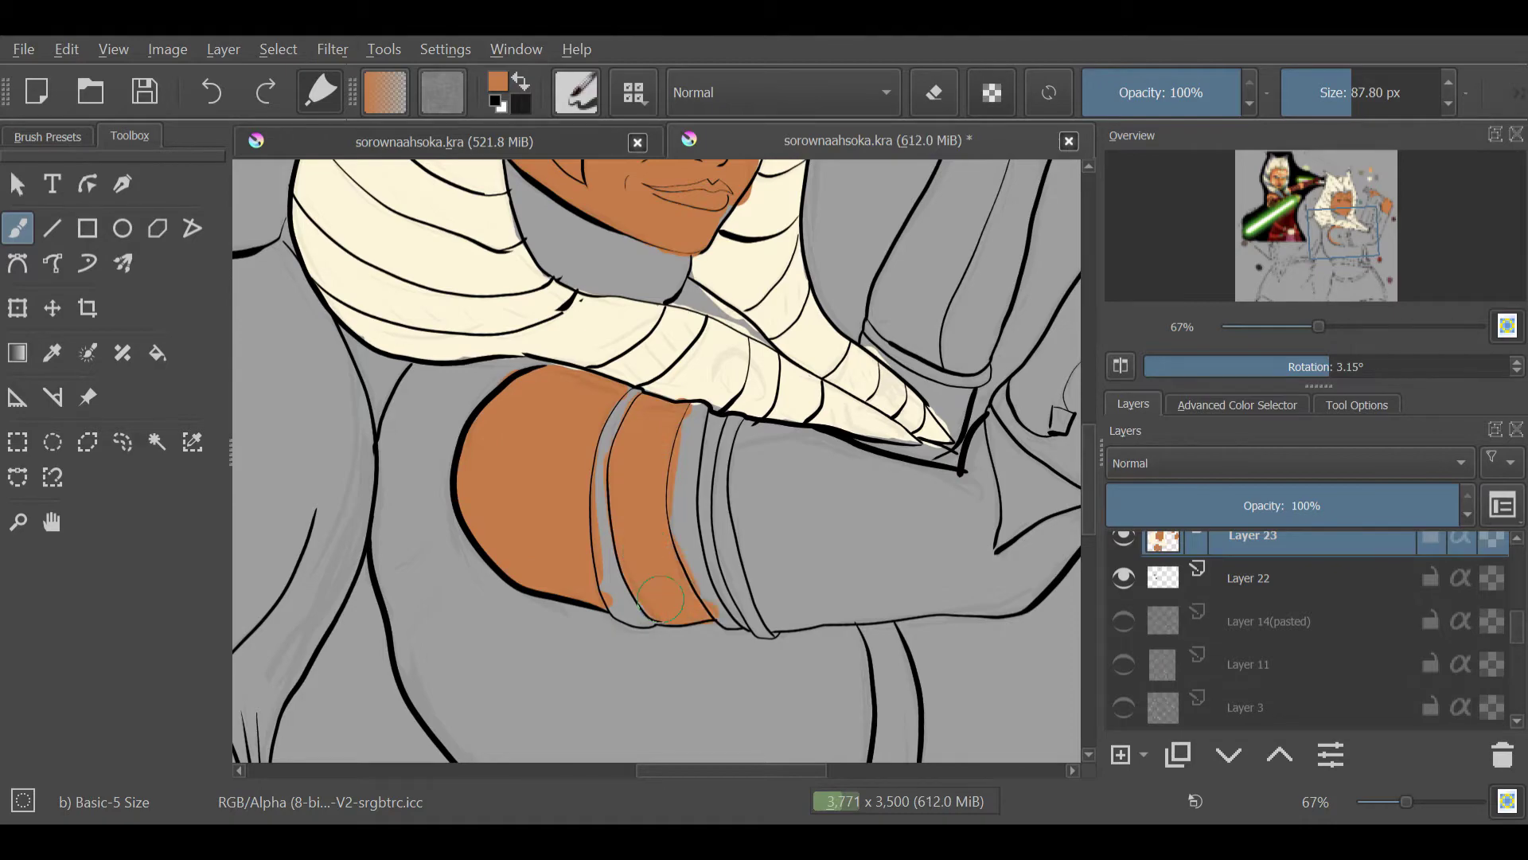
left_click_drag(712, 418, 721, 605)
Step: Fill the elbow and lower forearm orange, then begin the fingers in dark red
left_click_drag(1346, 233, 1367, 226)
mouse_move(721, 510)
left_mouse_down()
mouse_move(728, 636)
mouse_move(828, 677)
left_mouse_up()
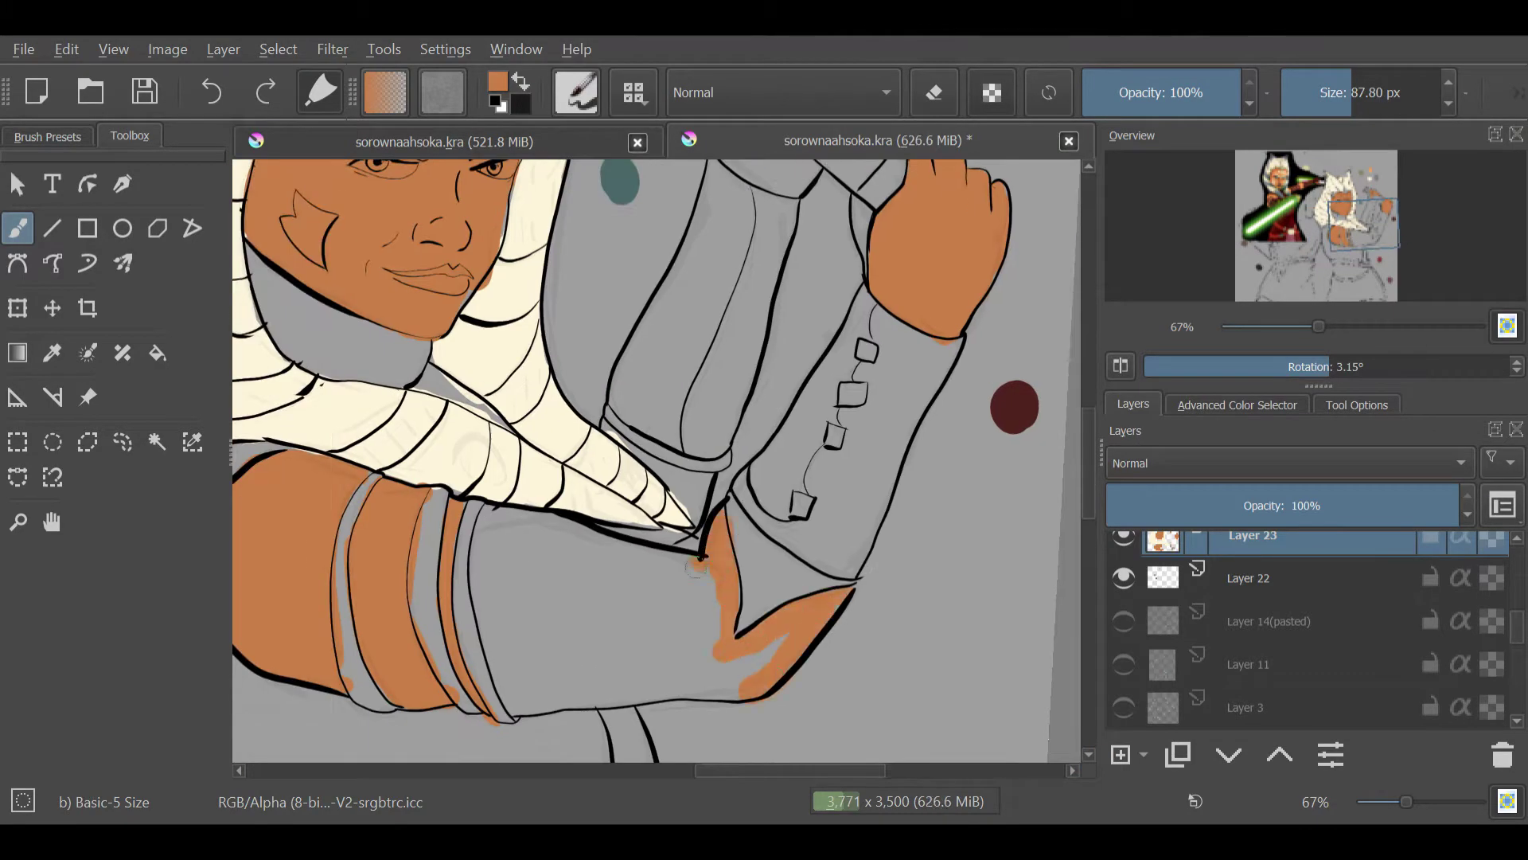
mouse_move(477, 509)
left_mouse_down()
mouse_move(509, 701)
mouse_move(700, 573)
left_mouse_up()
mouse_move(541, 557)
left_mouse_down()
mouse_move(701, 587)
mouse_move(526, 693)
mouse_move(676, 704)
left_mouse_up()
left_click_drag(606, 429, 682, 489)
mouse_move(736, 533)
left_mouse_down()
mouse_move(762, 555)
mouse_move(605, 764)
left_mouse_up()
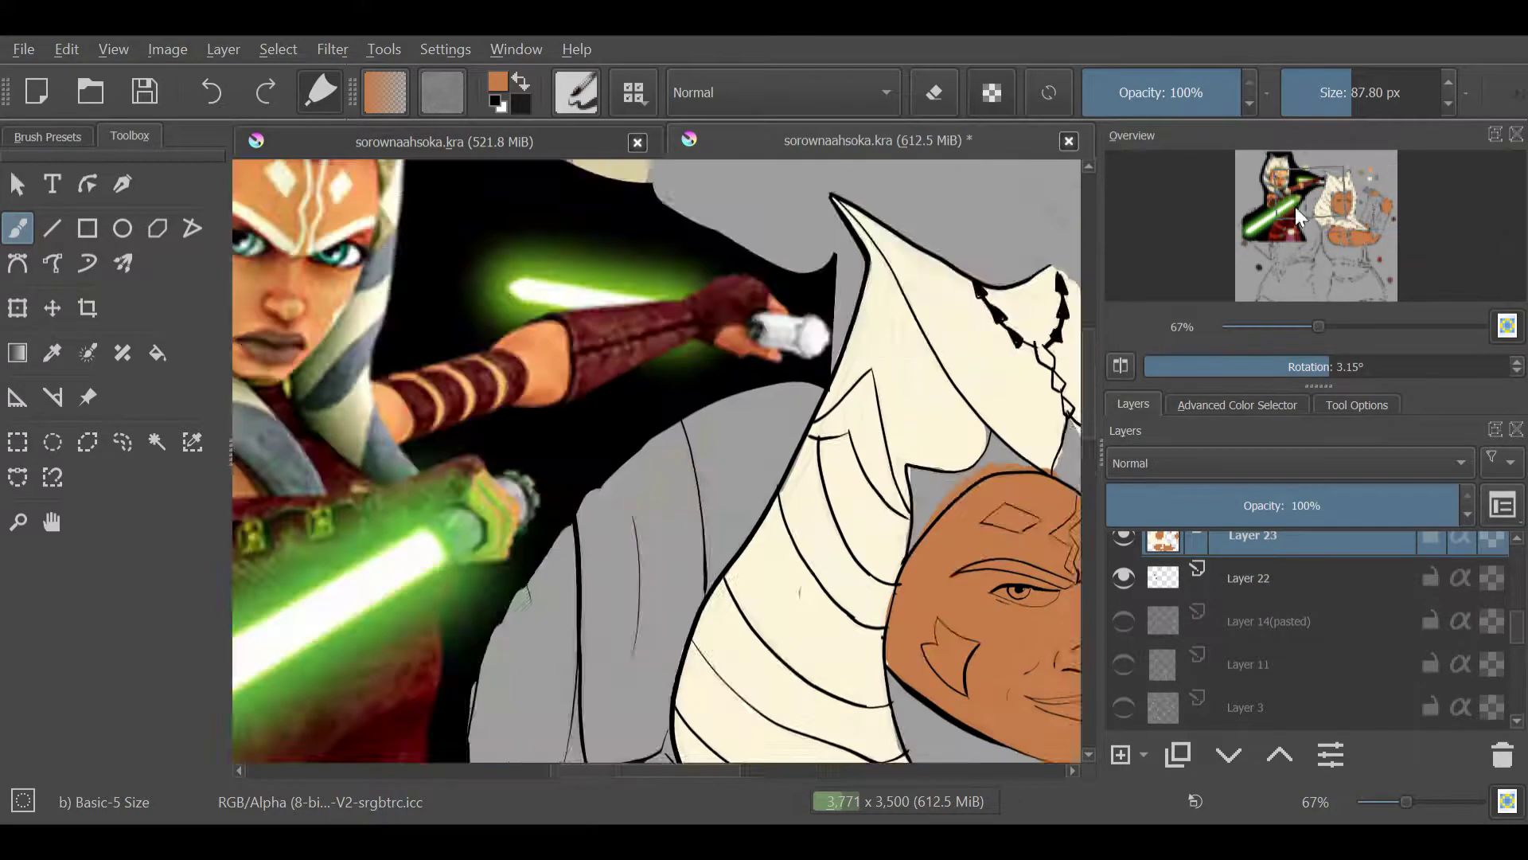
left_click(967, 522, "ctrl")
mouse_move(947, 330)
left_mouse_down()
mouse_move(912, 269)
mouse_move(947, 318)
mouse_move(883, 271)
mouse_move(832, 350)
mouse_move(924, 434)
mouse_move(967, 502)
left_mouse_up()
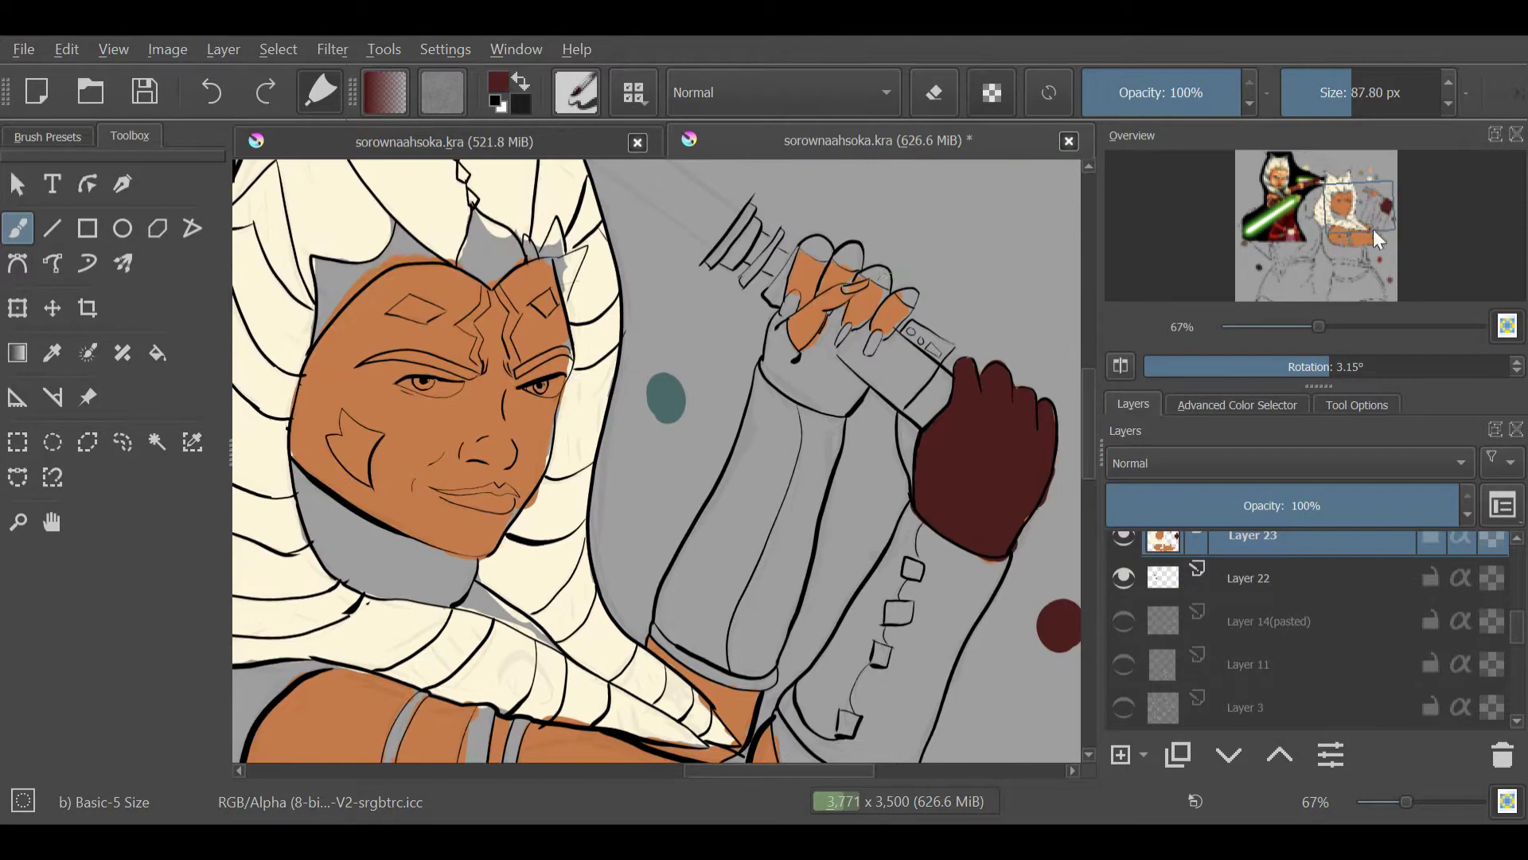
Step: Paint the glove fingers and first forearm sleeve dark red with a resized brush
key("bracketleft")
key("bracketleft")
key("bracketleft")
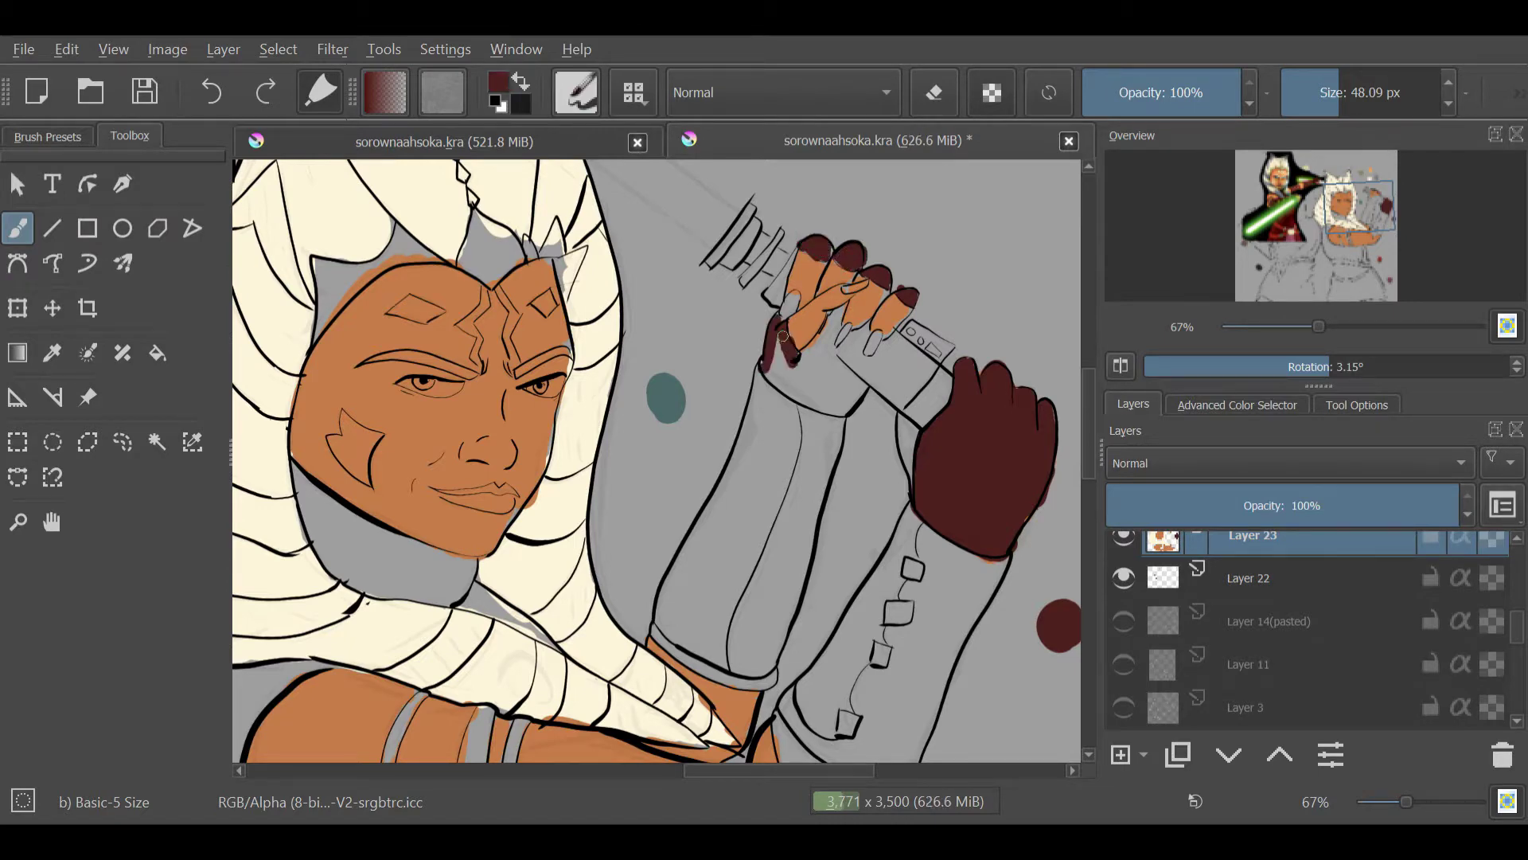
left_click_drag(803, 352, 844, 414)
left_click_drag(1319, 326, 1331, 327)
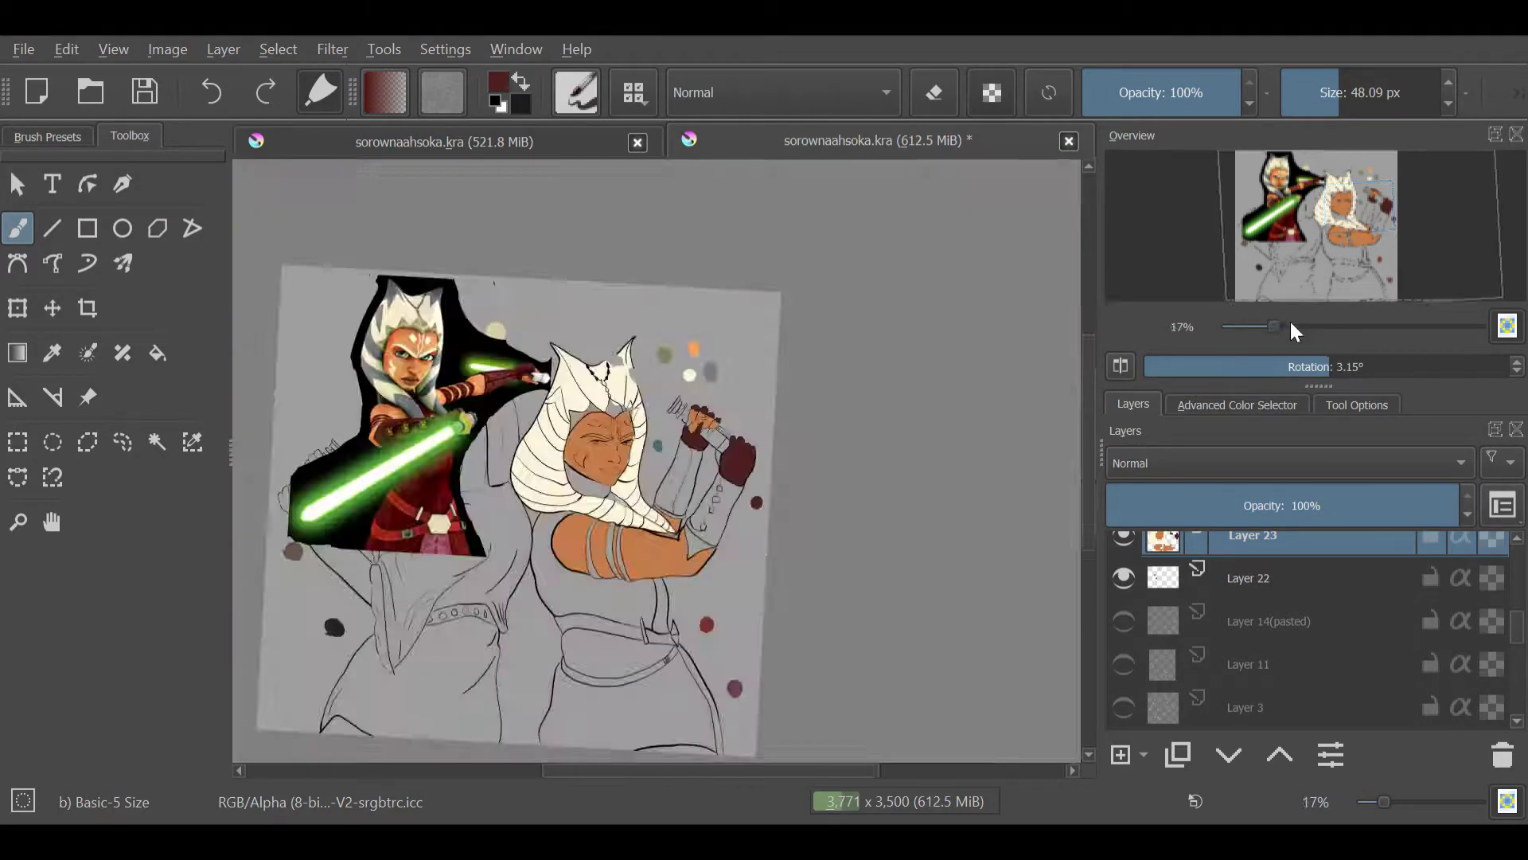
key("bracketright")
left_click_drag(820, 422, 760, 541)
left_click_drag(872, 430, 740, 648)
left_click_drag(784, 493, 756, 604)
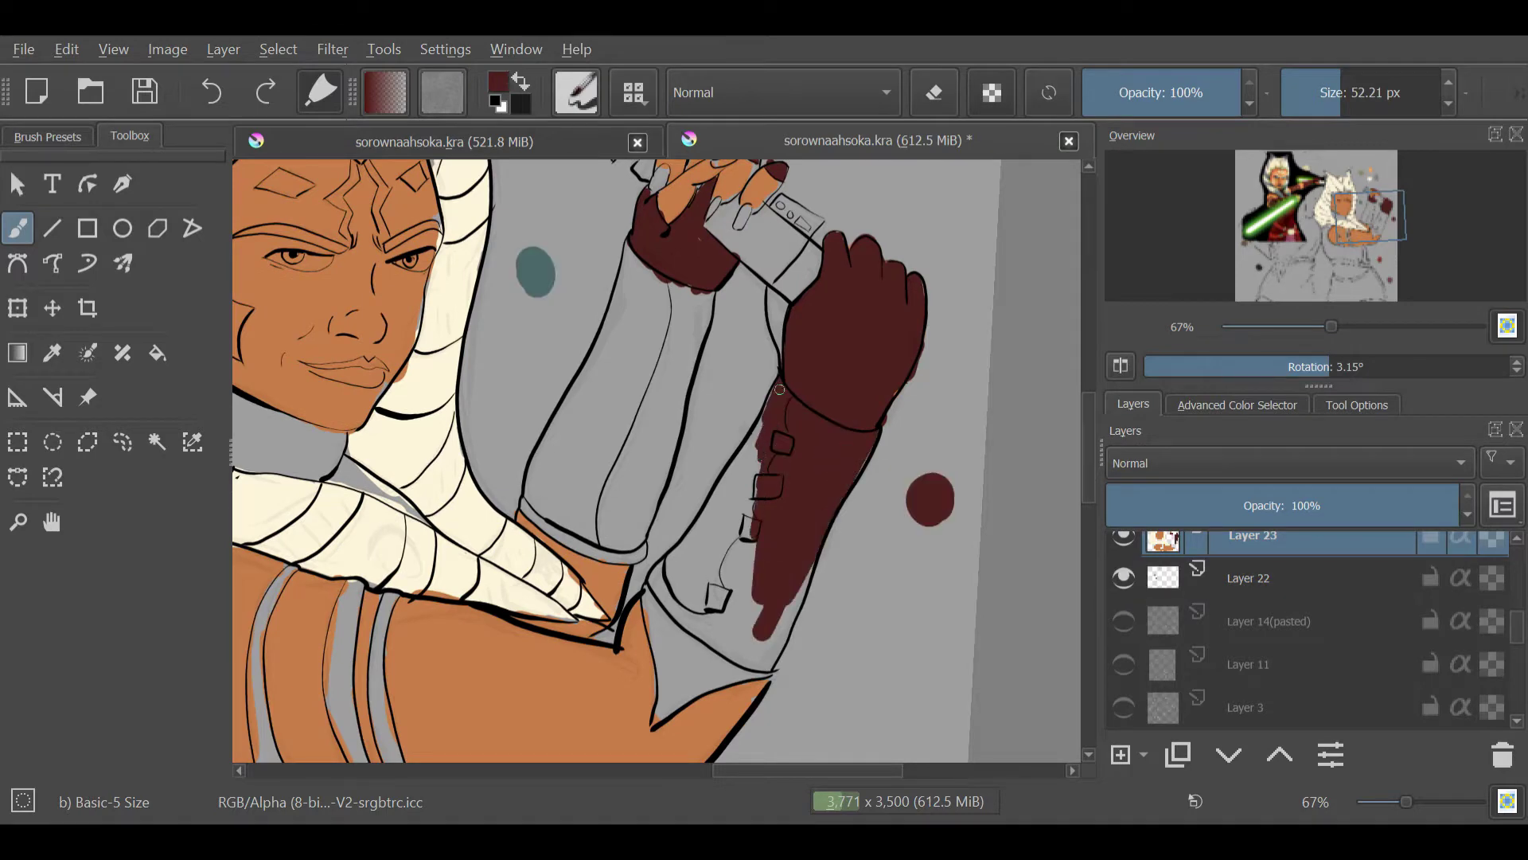
mouse_move(764, 382)
left_mouse_down()
mouse_move(700, 637)
mouse_move(776, 665)
left_mouse_up()
Step: Fill the other forearm sleeve dark red down to the band
scroll(756, 637, "up", 3)
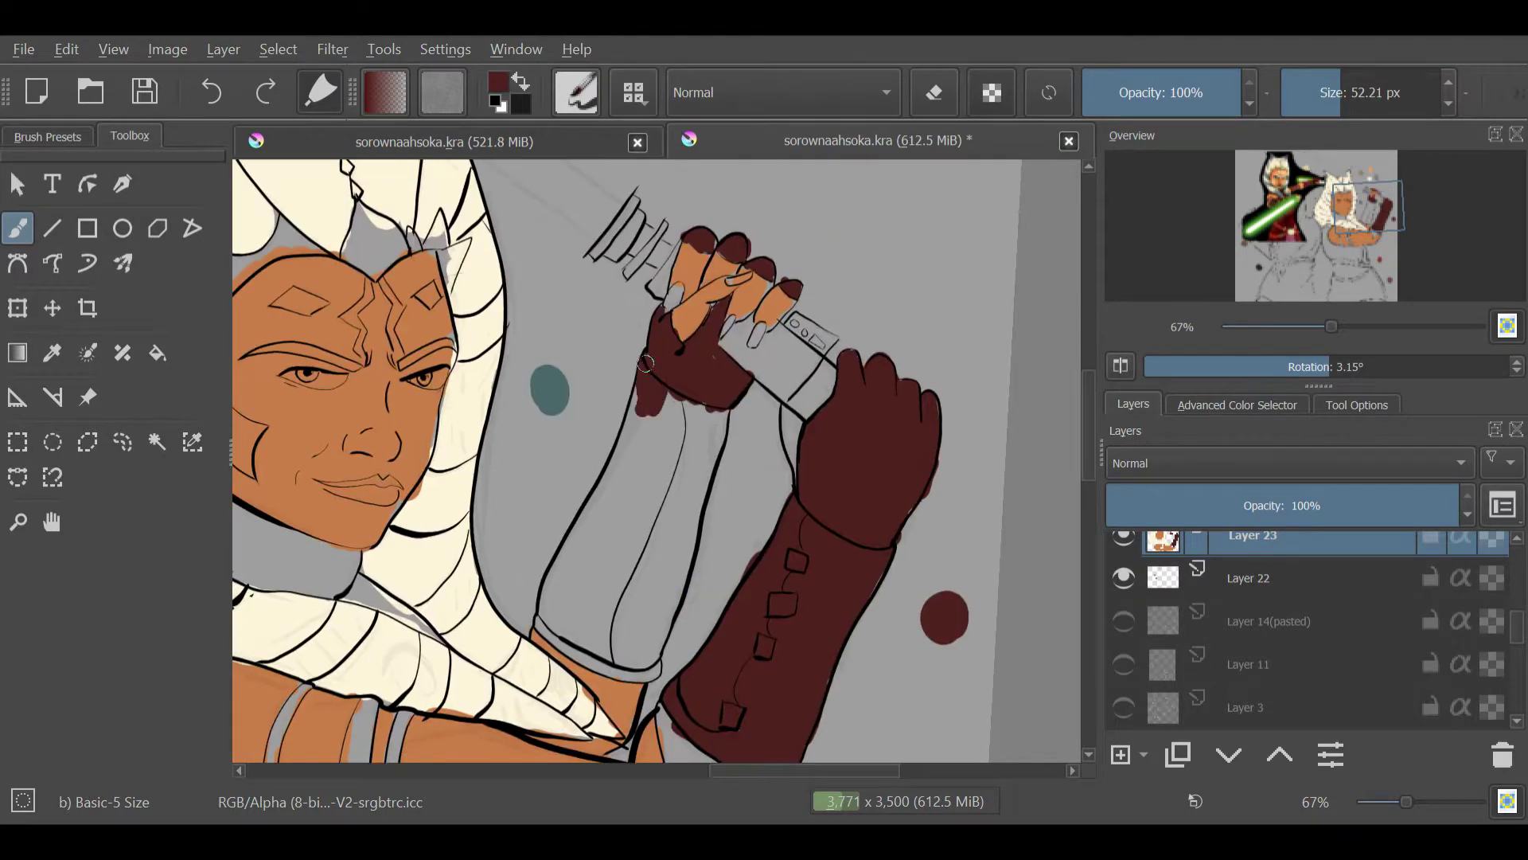
mouse_move(649, 358)
left_mouse_down()
mouse_move(677, 557)
mouse_move(597, 477)
left_mouse_up()
left_click_drag(566, 550, 669, 652)
left_click_drag(605, 454, 573, 637)
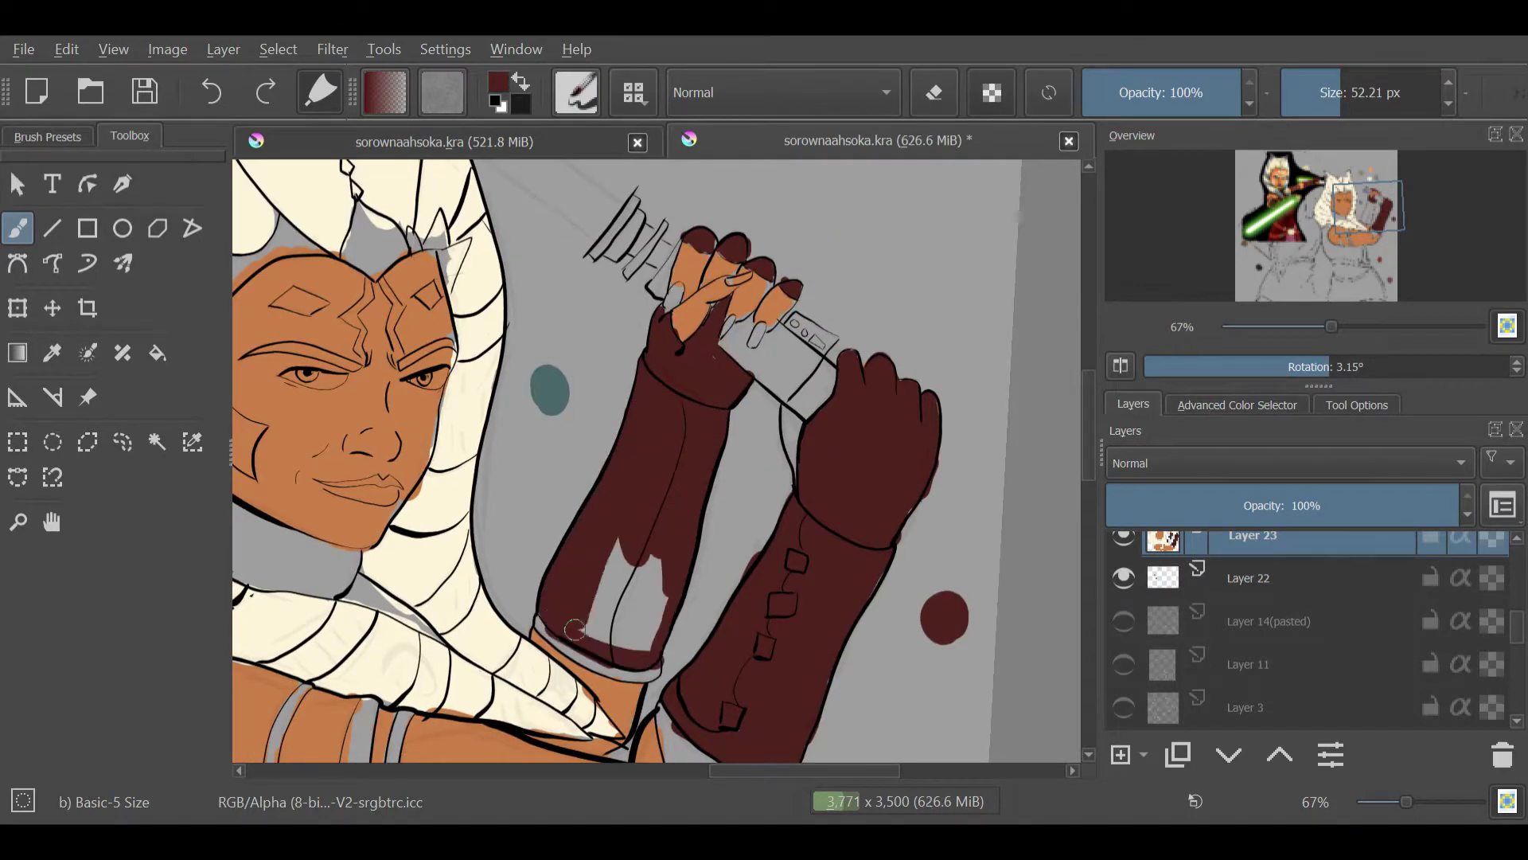
left_click_drag(661, 549, 572, 652)
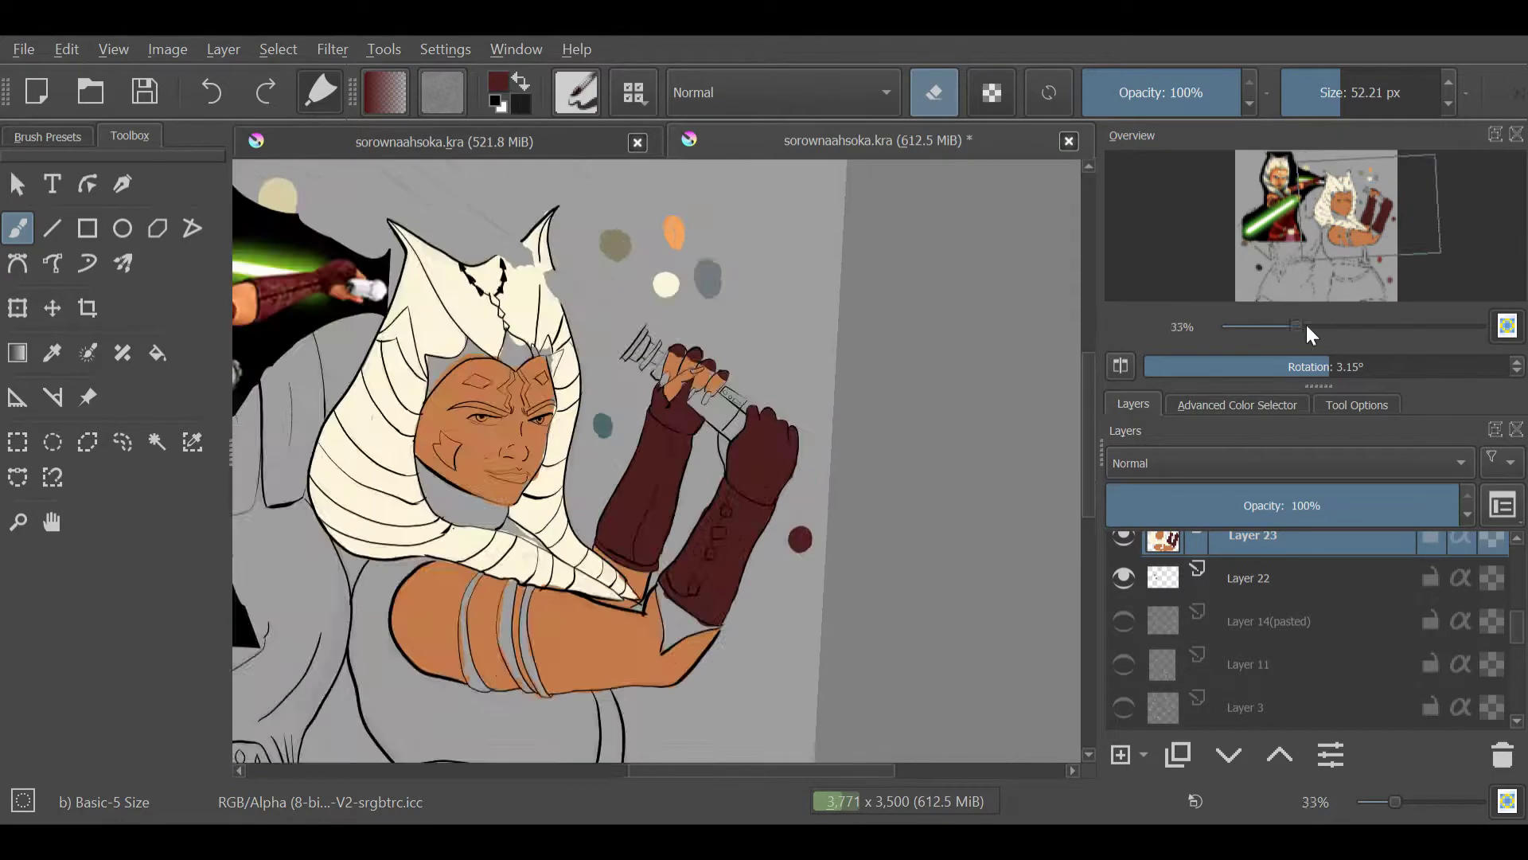
left_click_drag(1332, 326, 1319, 326)
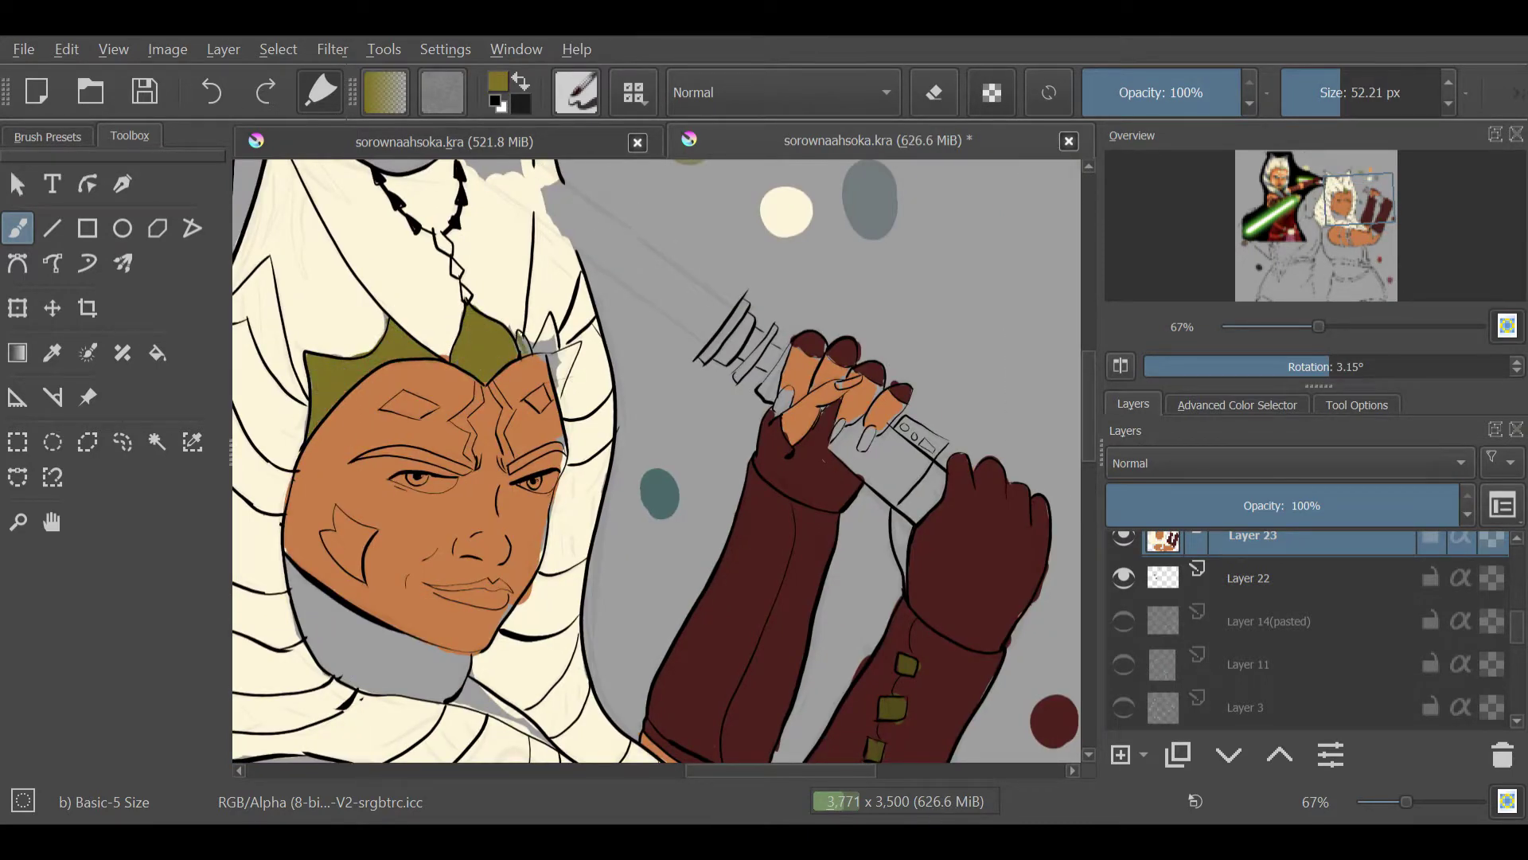
Step: Paint maroon over the collar under the chin
left_click_drag(1319, 327, 1320, 340)
mouse_move(1372, 212)
left_mouse_down()
mouse_move(1343, 226)
mouse_move(1358, 231)
left_mouse_up()
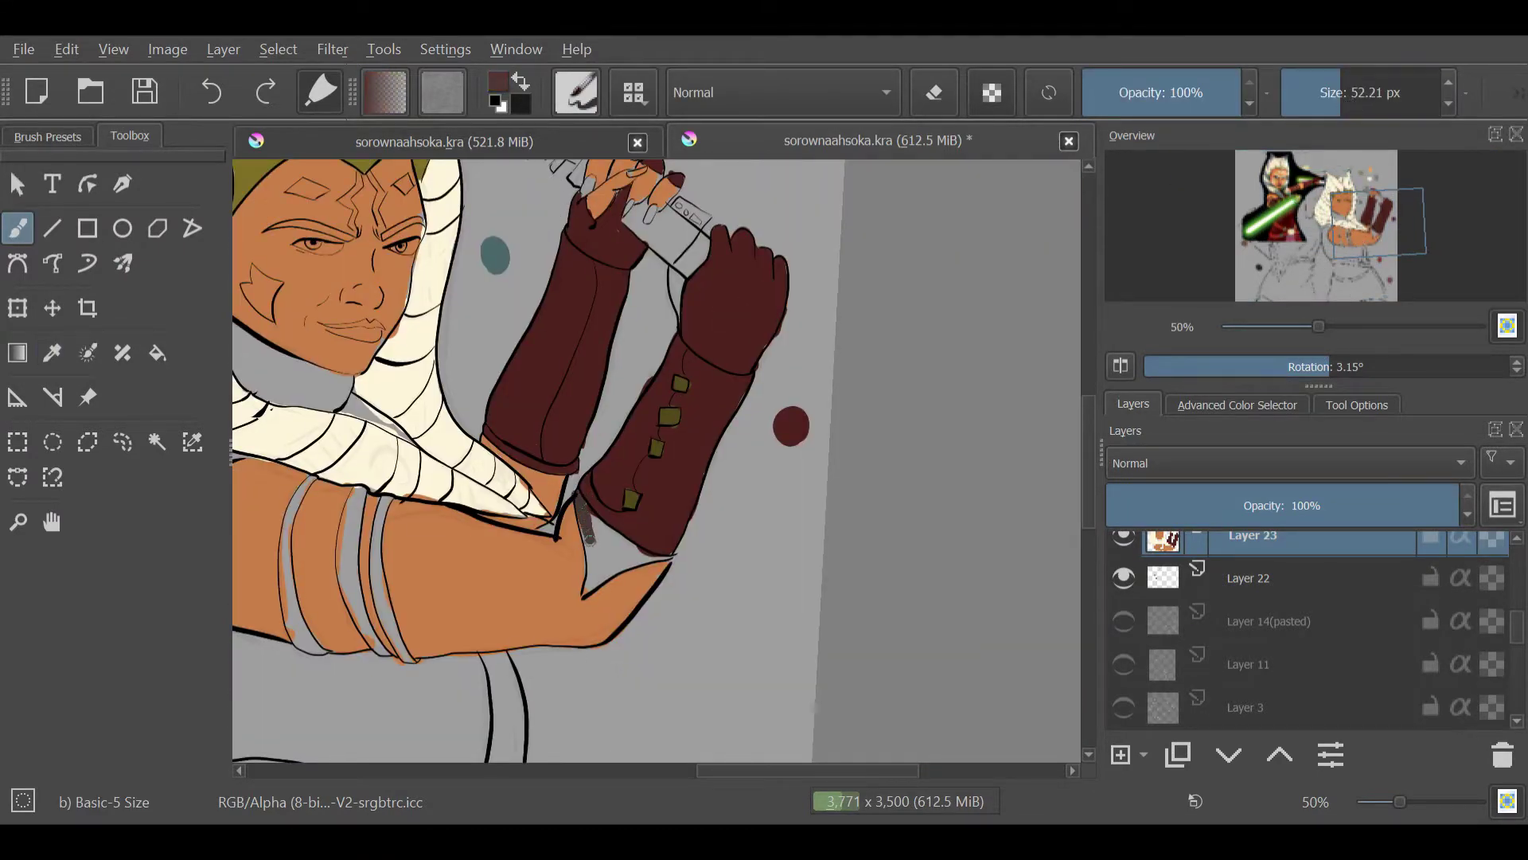
left_click(1328, 228)
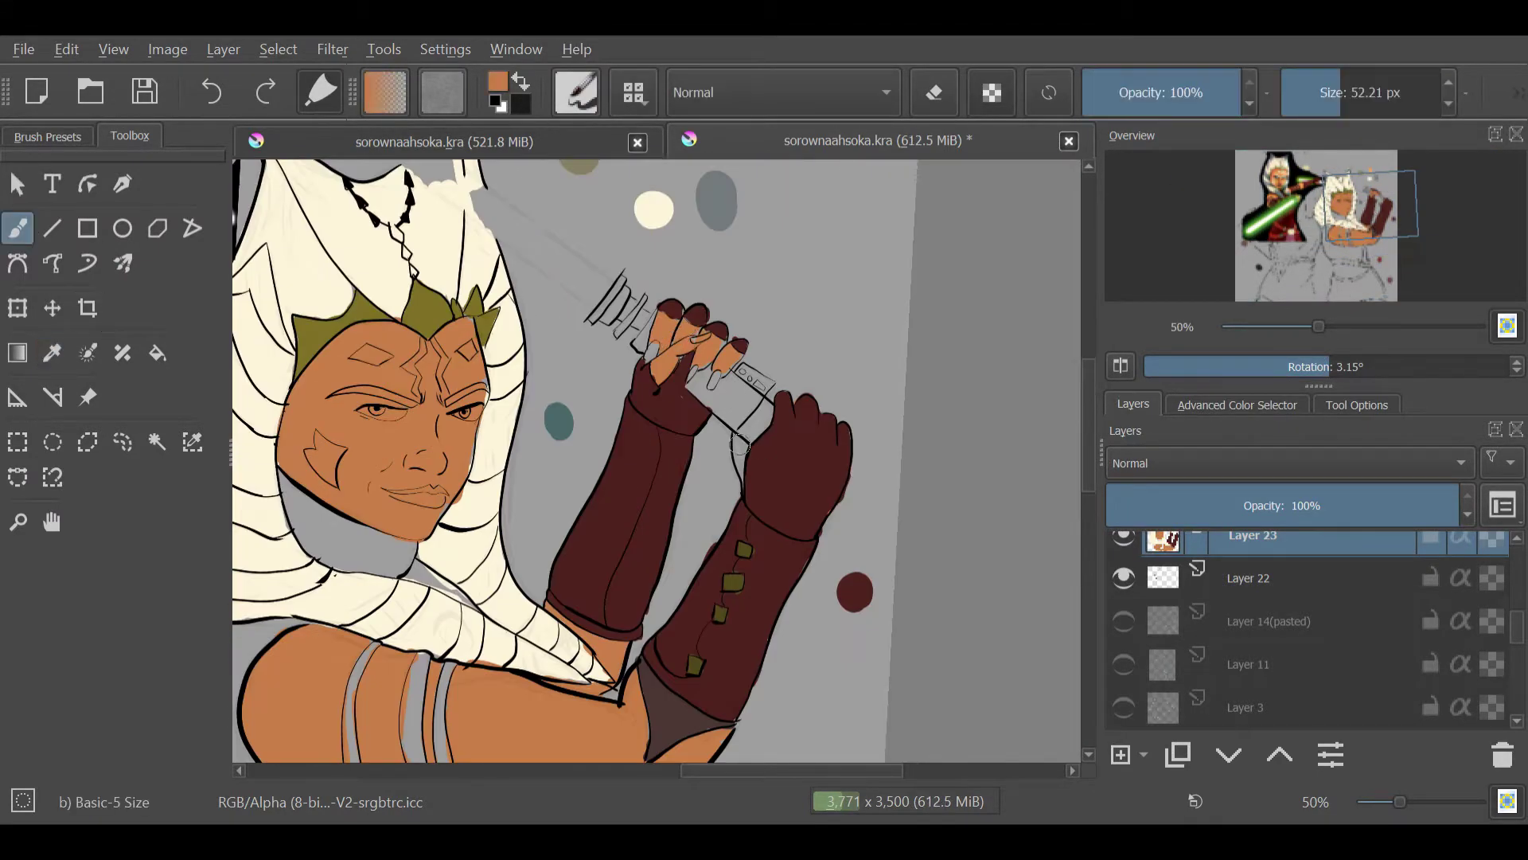
left_click_drag(1327, 228, 1321, 229)
left_click_drag(473, 458, 590, 541)
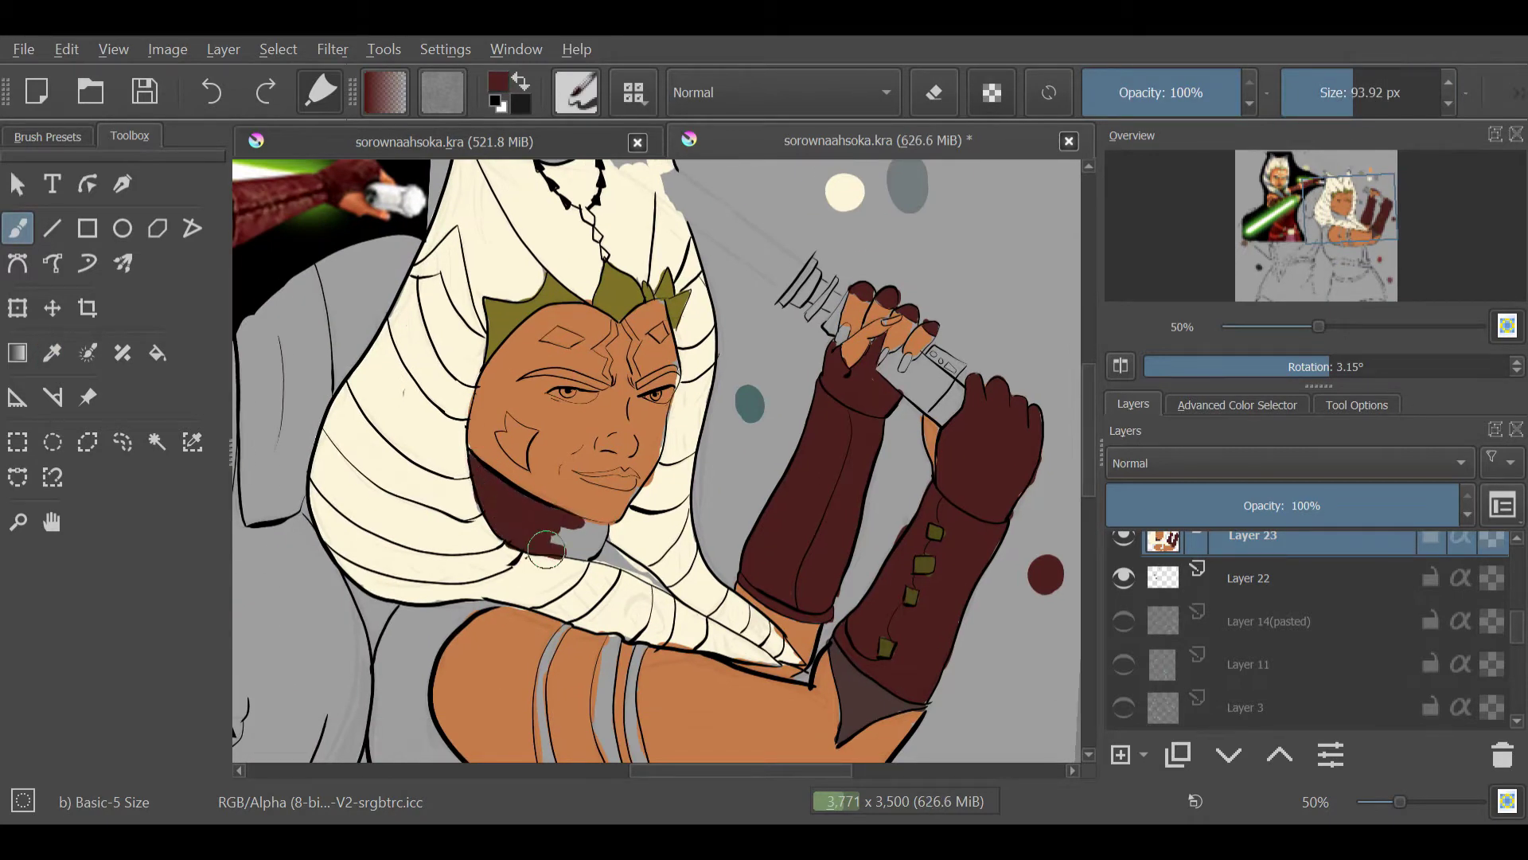
Step: Paint maroon over both grey upper-arm bands
scroll(665, 589, "up", 1)
left_click(1352, 186)
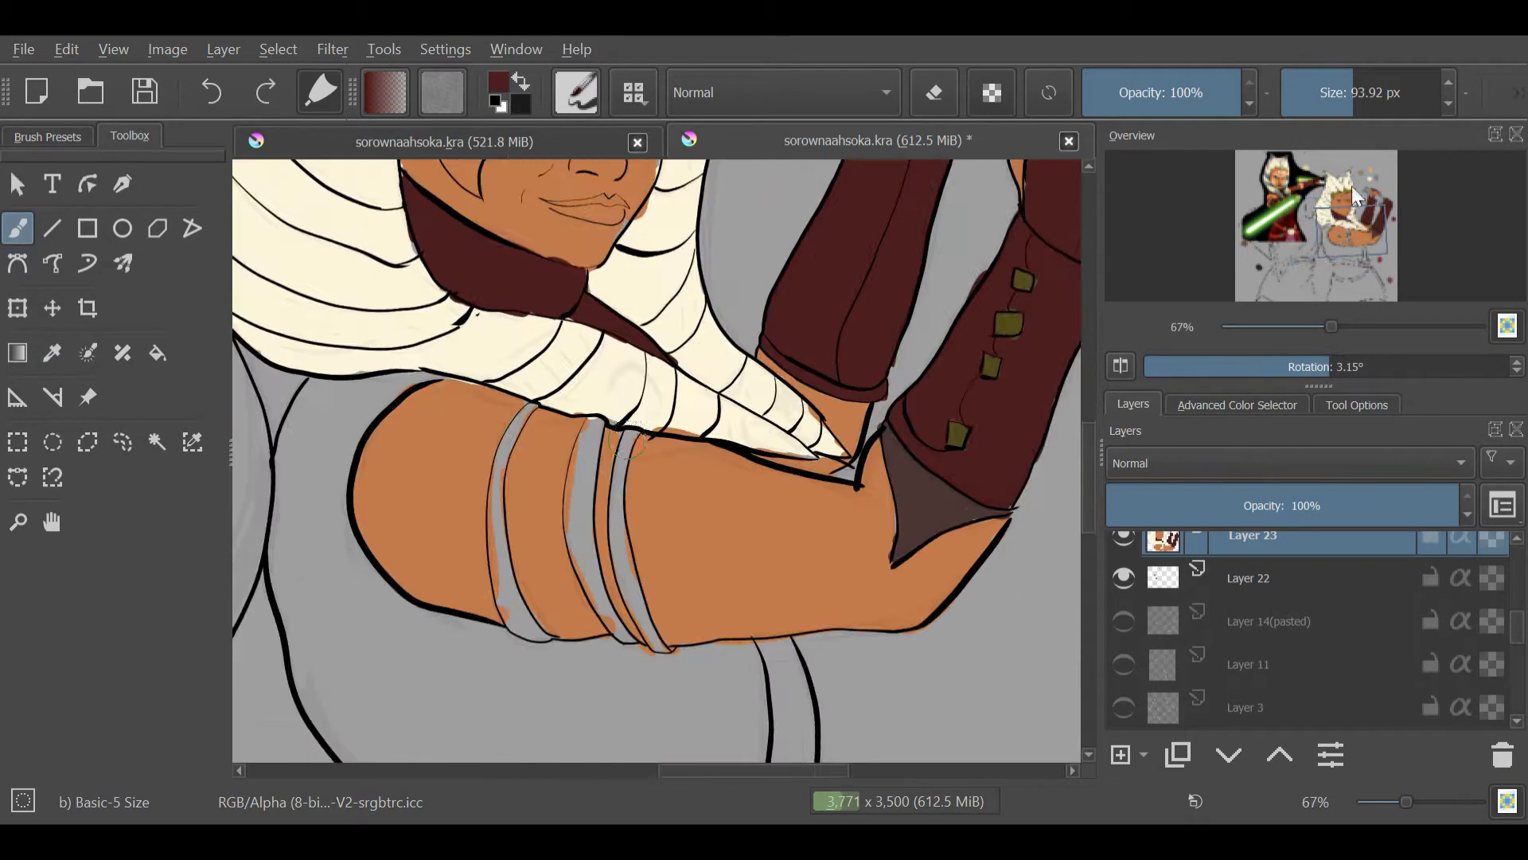
left_click_drag(613, 527, 640, 618)
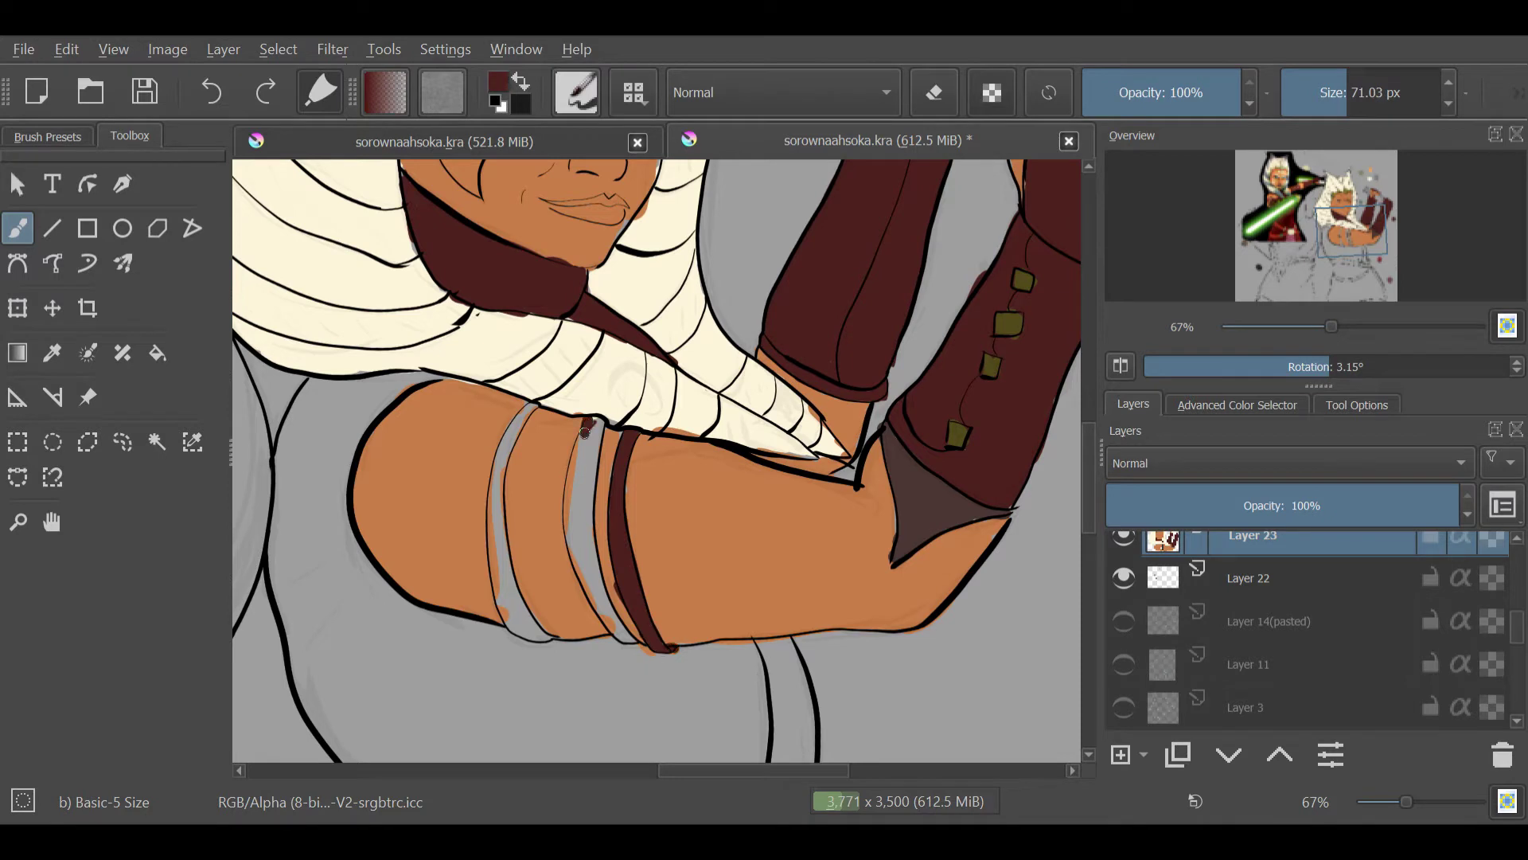
left_click_drag(584, 432, 589, 585)
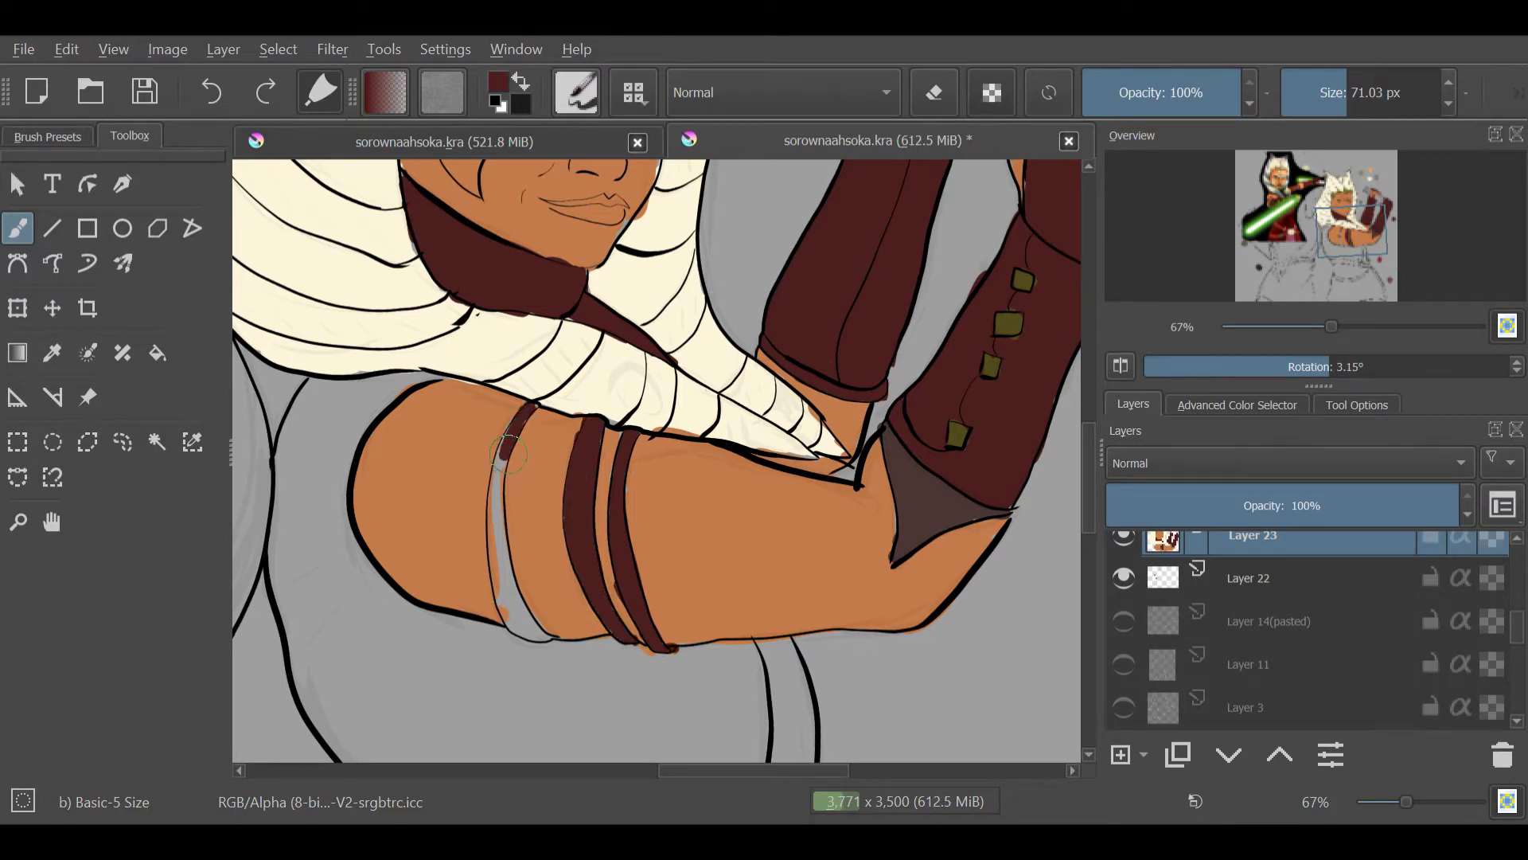
mouse_move(508, 454)
left_mouse_down()
mouse_move(500, 585)
mouse_move(538, 635)
left_mouse_up()
Step: Paint the grey sleeve maroon with a scalloped edge
left_click_drag(1327, 235, 1336, 219)
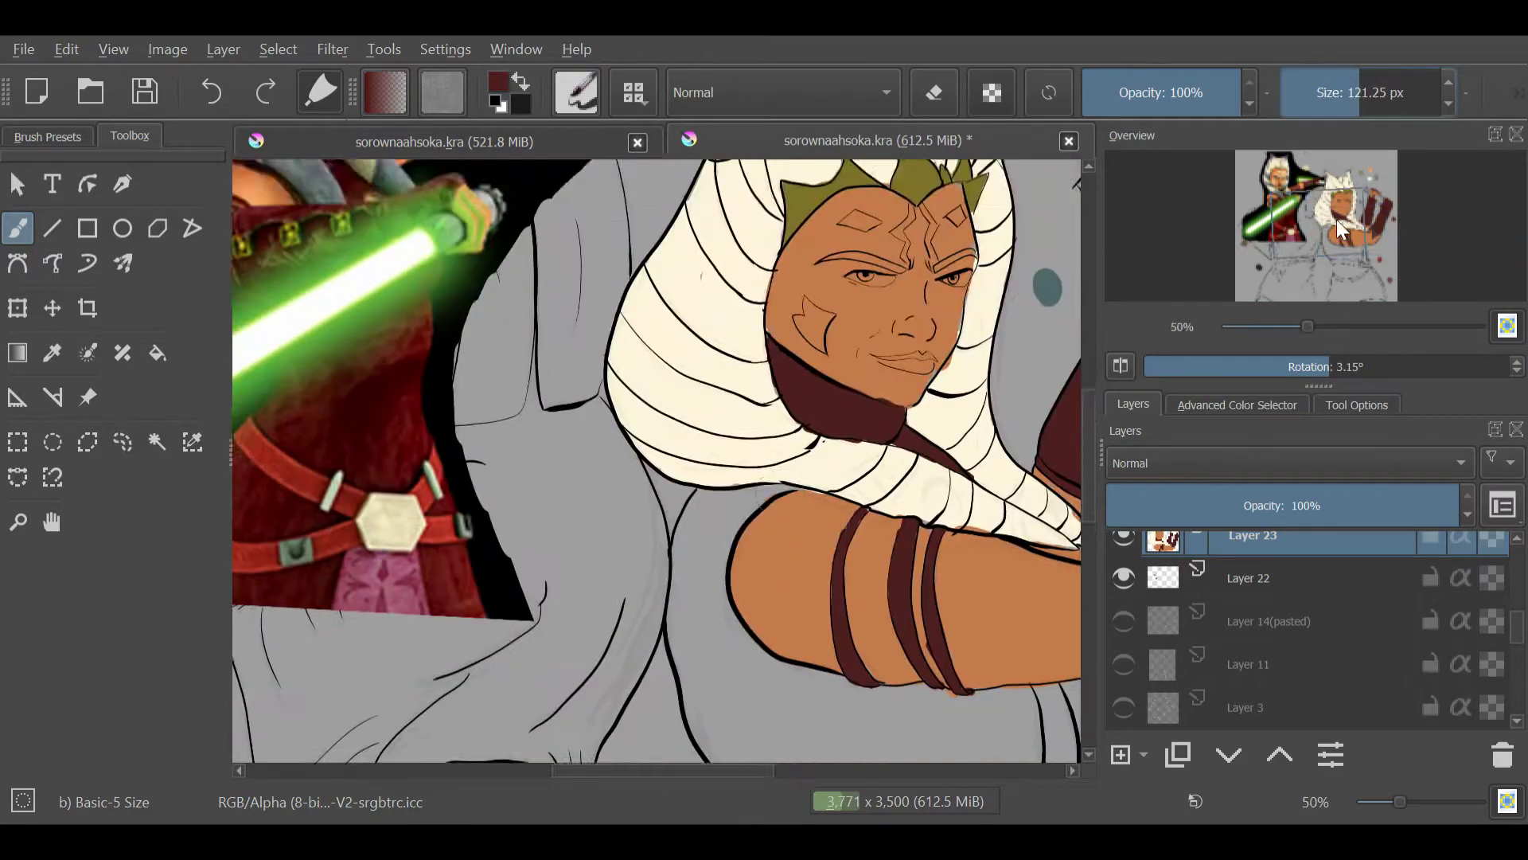
mouse_move(693, 446)
left_mouse_down()
mouse_move(716, 478)
mouse_move(700, 628)
mouse_move(735, 734)
left_mouse_up()
left_click_drag(1340, 244, 1345, 239)
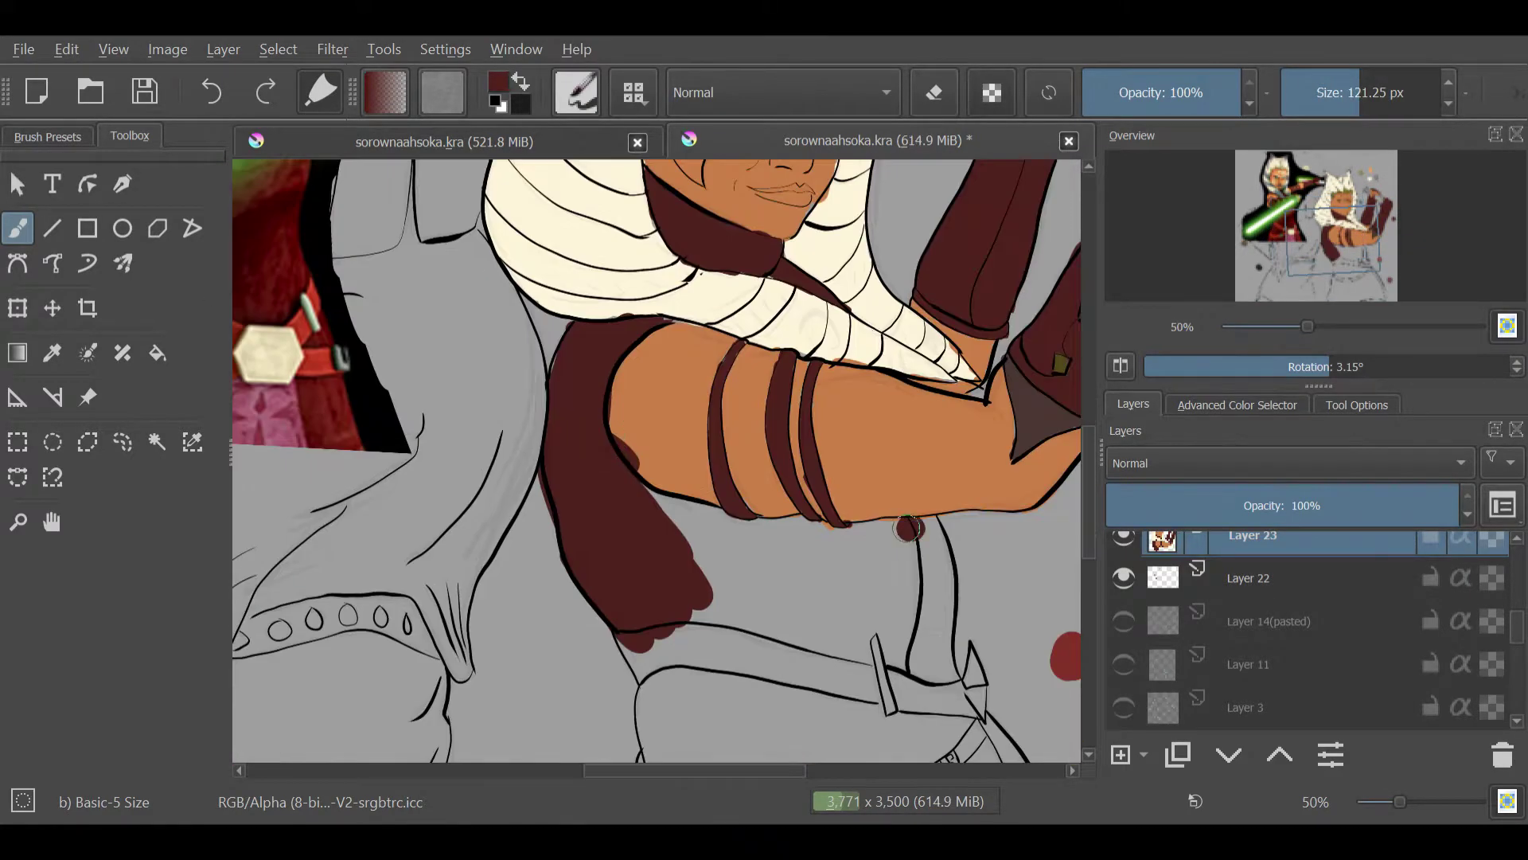
left_click_drag(908, 529, 764, 529)
left_click_drag(636, 490, 796, 636)
left_click(1353, 256)
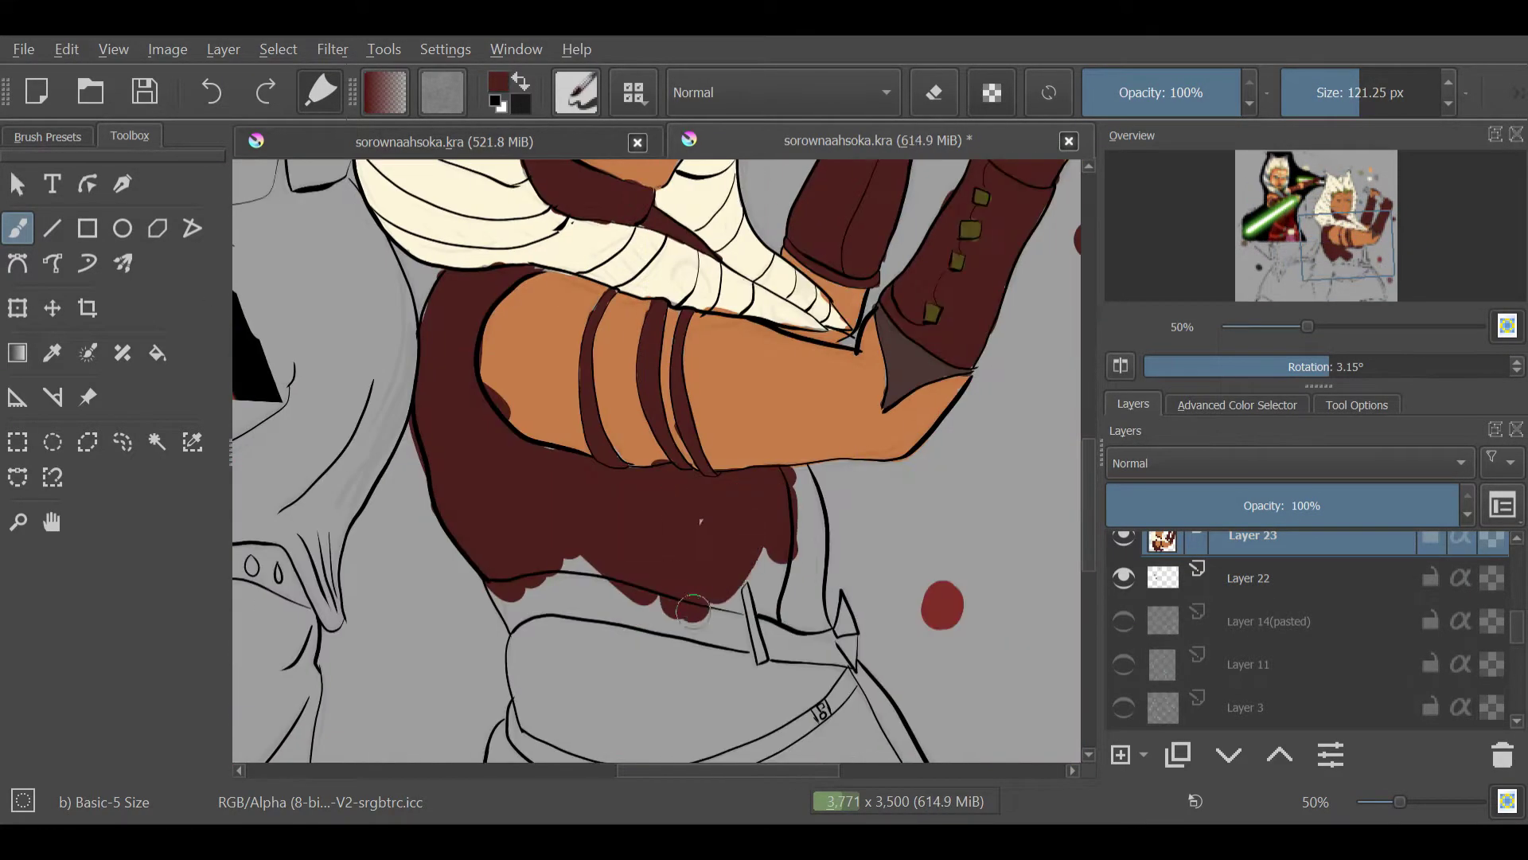
left_click_drag(557, 558, 788, 645)
Step: Block in the upper part of the lower dress in maroon, including its edge
left_click(1357, 266)
left_click_drag(521, 478, 529, 597)
left_click_drag(530, 438, 764, 557)
left_click(1365, 279)
left_click_drag(605, 335, 804, 453)
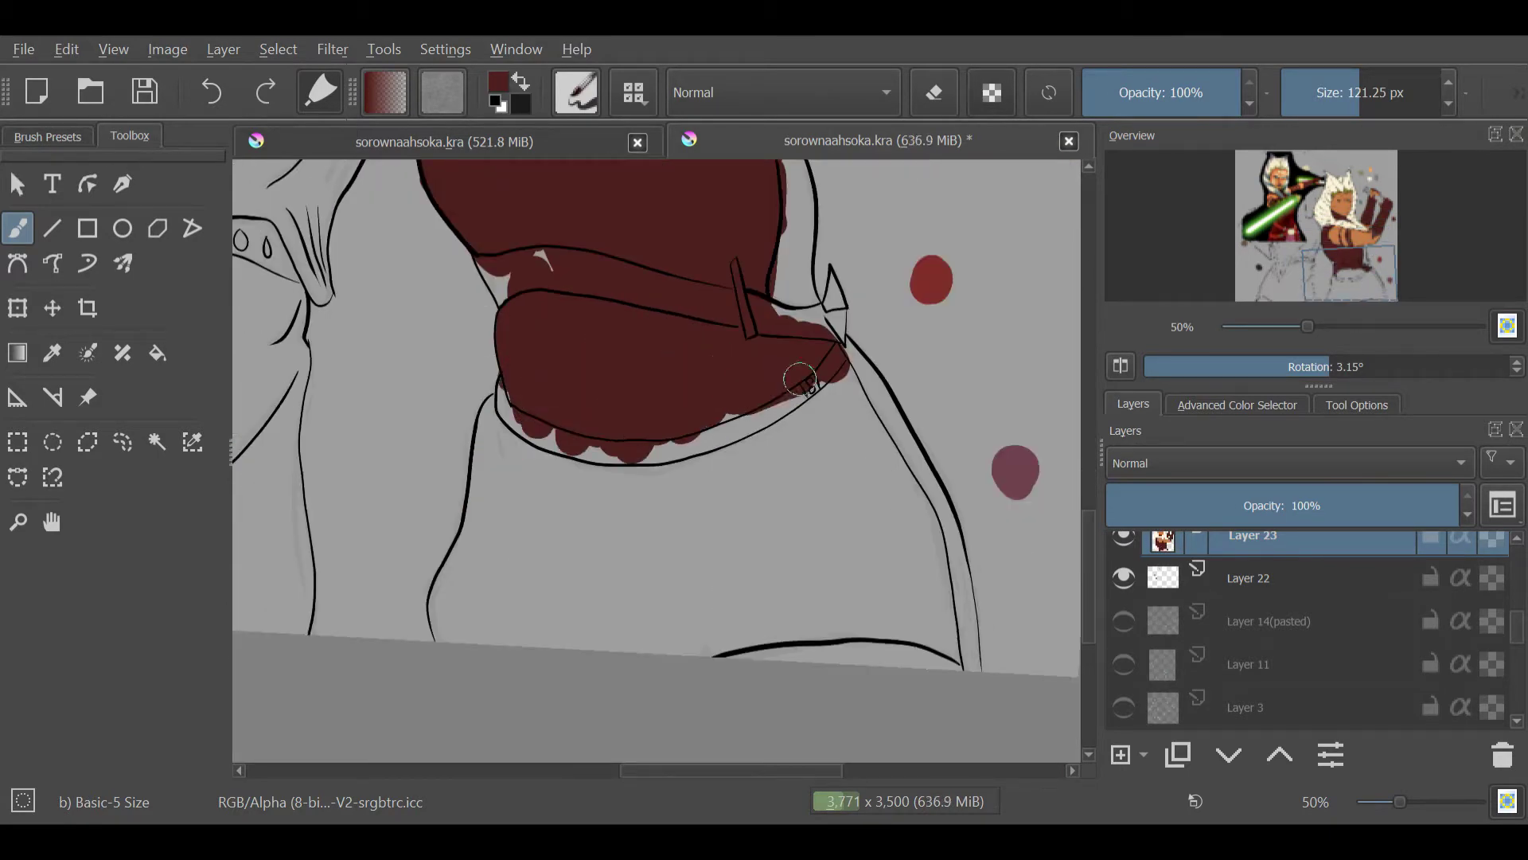
left_click_drag(486, 394, 434, 641)
Step: Cover the remaining grey gaps down the skirt with maroon
left_click(1315, 281)
left_click_drag(605, 319, 900, 478)
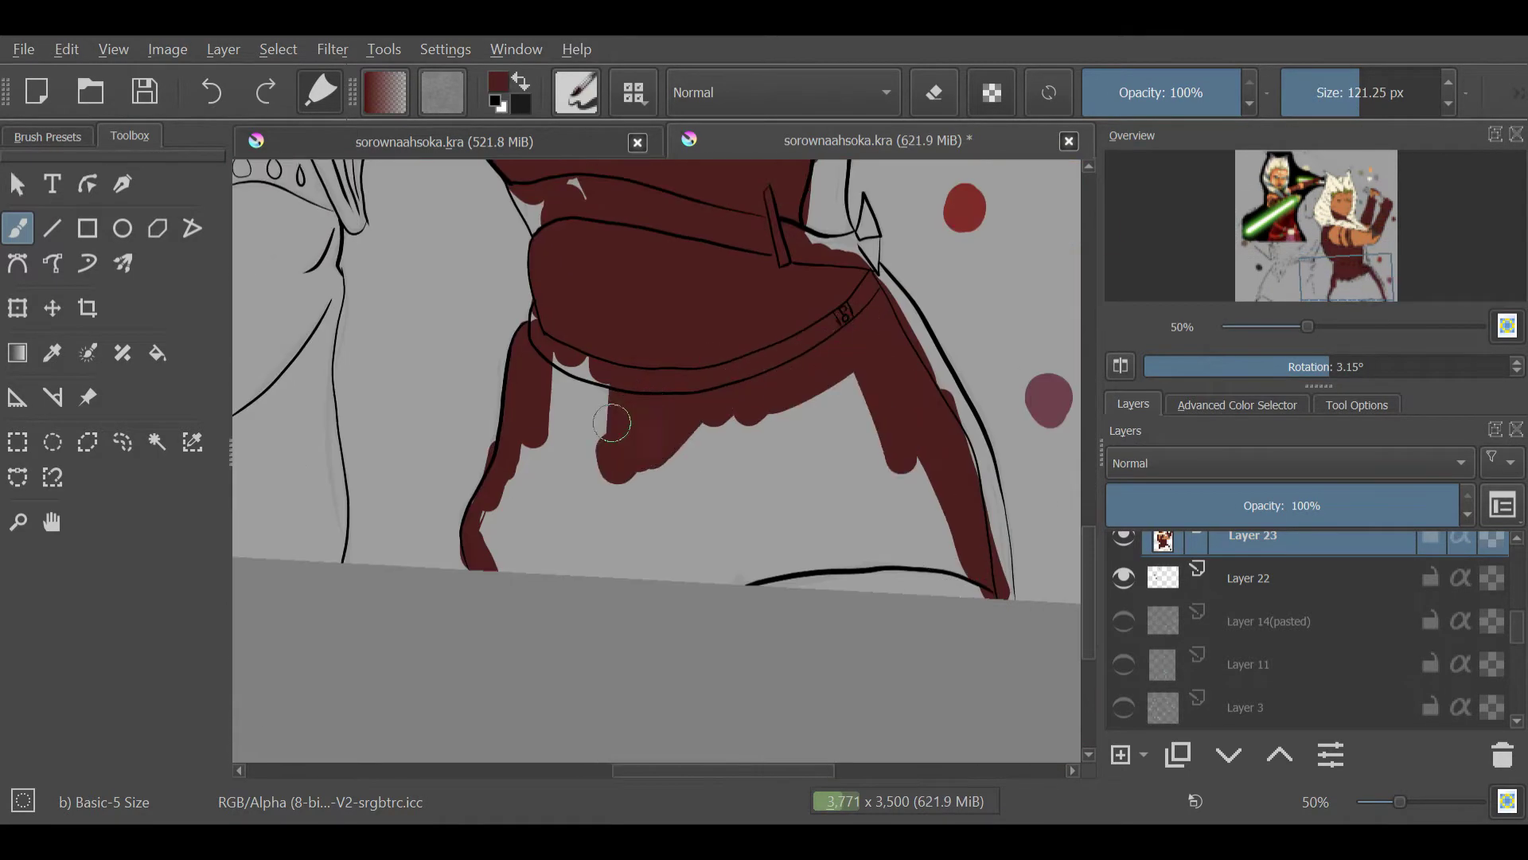
left_click_drag(494, 367, 708, 565)
left_click_drag(597, 382, 939, 565)
left_click_drag(589, 517, 955, 573)
left_click_drag(1307, 327, 1319, 326)
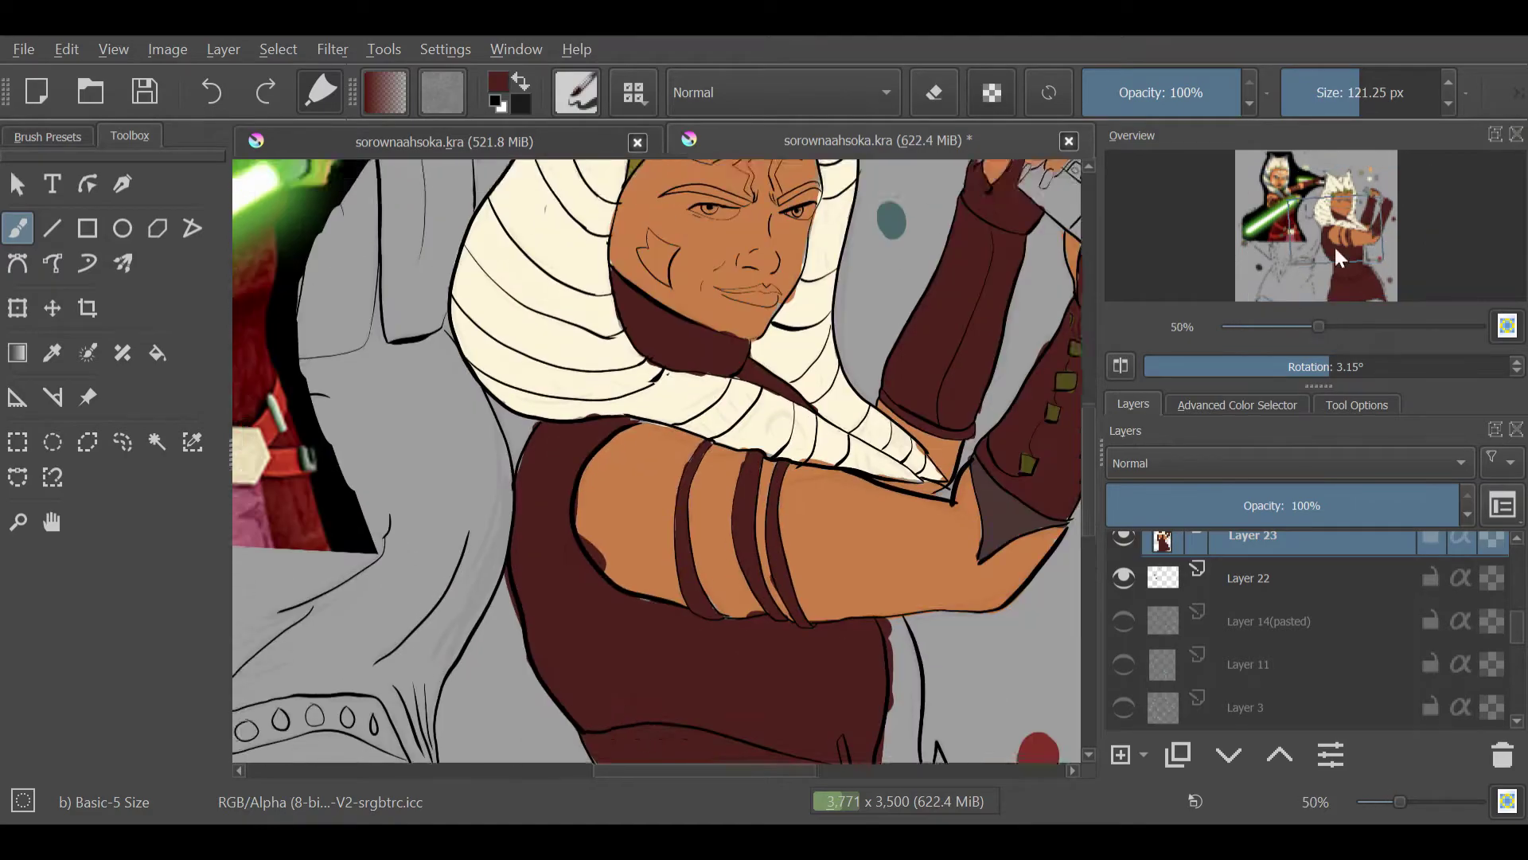
left_click(1347, 226)
Step: Paint grey-blue shadow bands on the left and lower-left headtails
left_click_drag(1348, 225, 1325, 191)
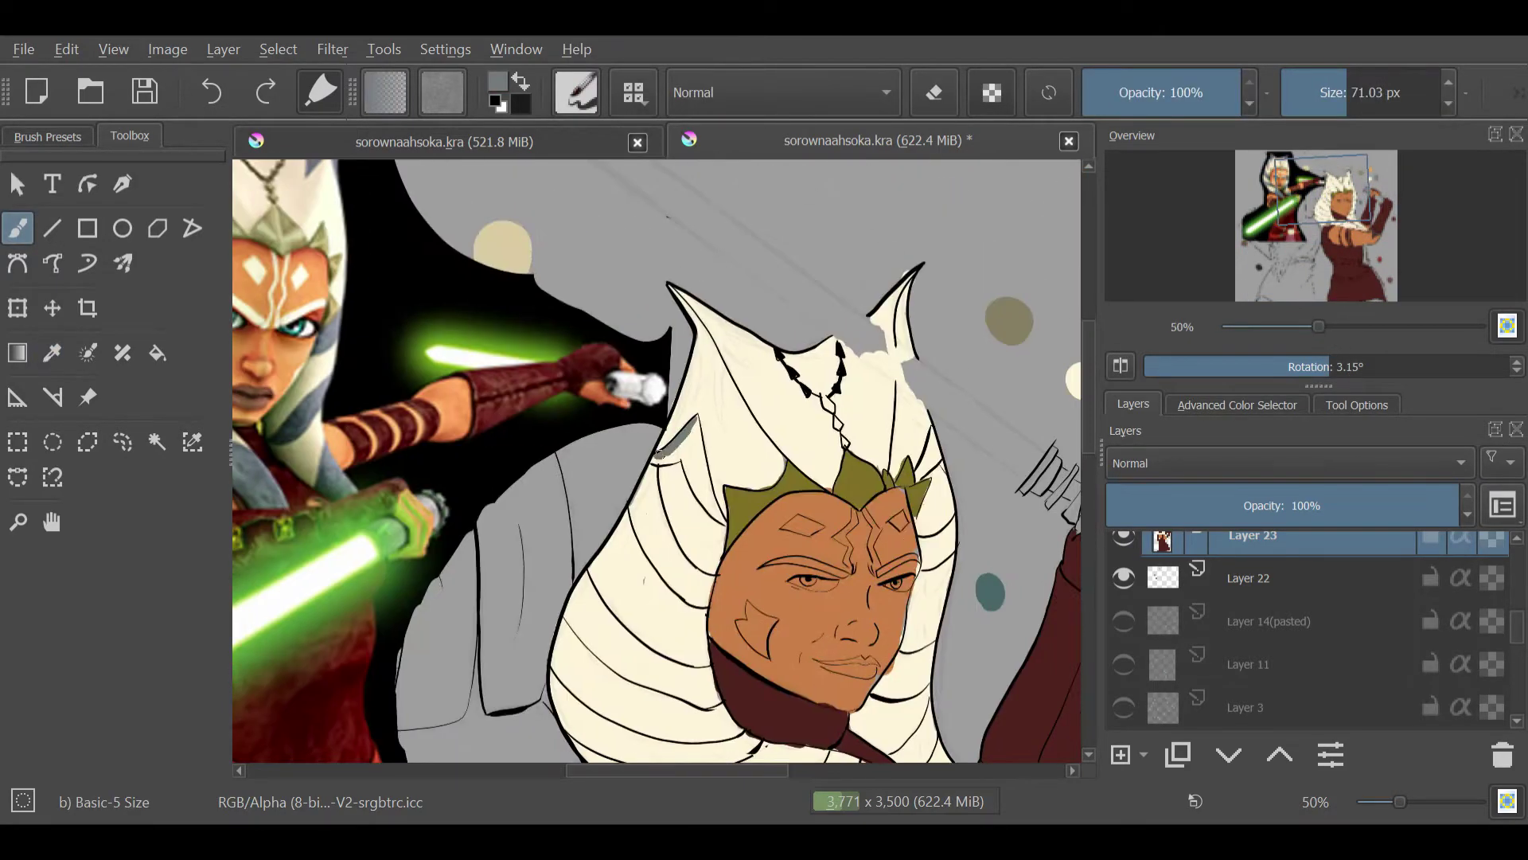
mouse_move(693, 418)
left_mouse_down()
mouse_move(661, 469)
mouse_move(716, 541)
left_mouse_up()
mouse_move(636, 477)
left_mouse_down()
mouse_move(701, 581)
mouse_move(717, 709)
mouse_move(768, 725)
left_mouse_up()
left_click(1343, 230)
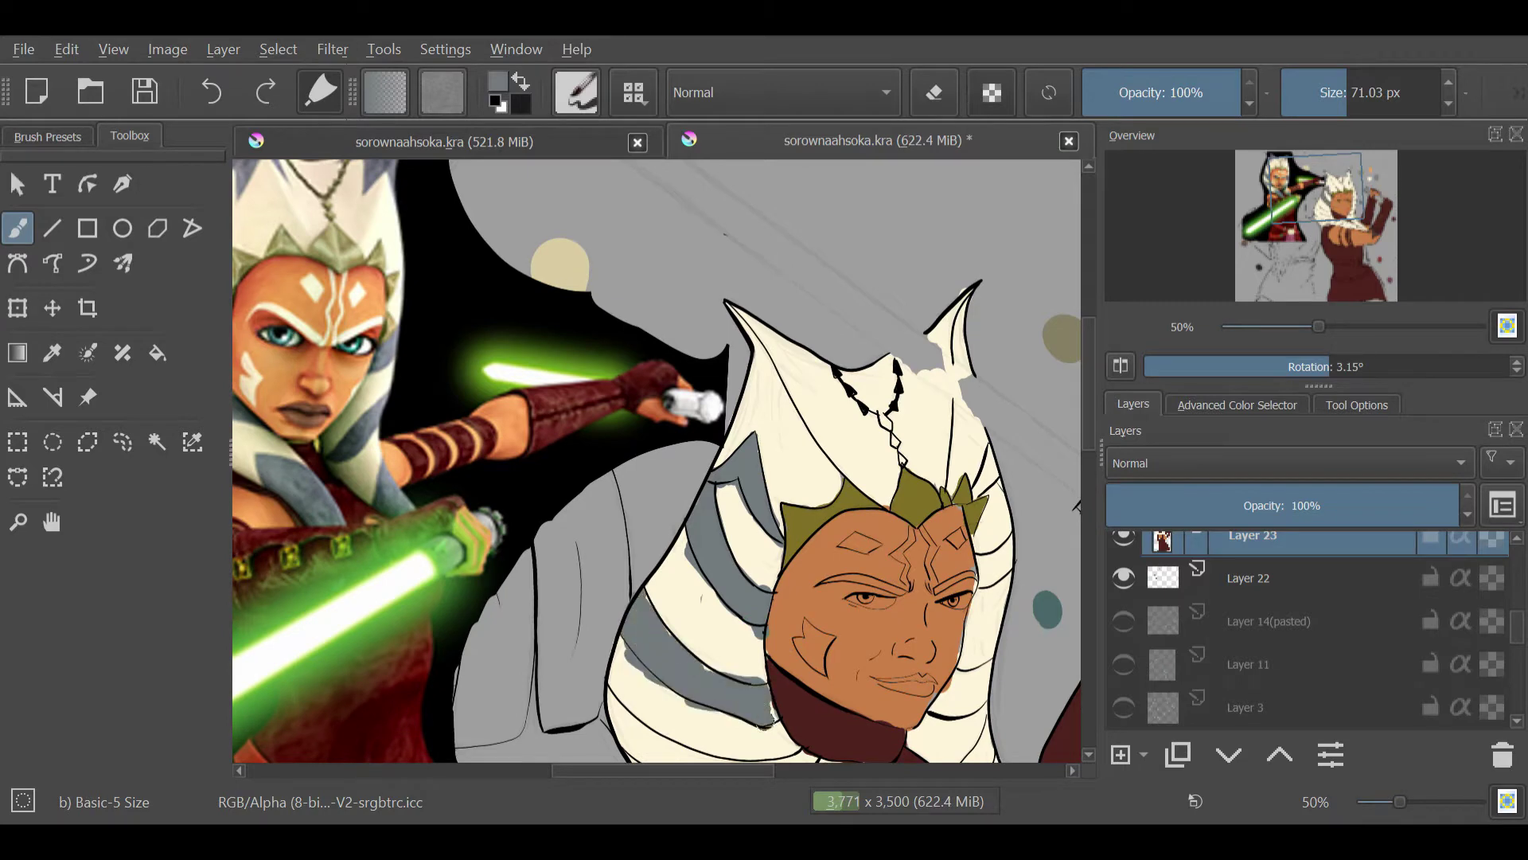
left_click(1343, 210)
mouse_move(382, 509)
left_mouse_down()
mouse_move(477, 470)
mouse_move(574, 549)
left_mouse_up()
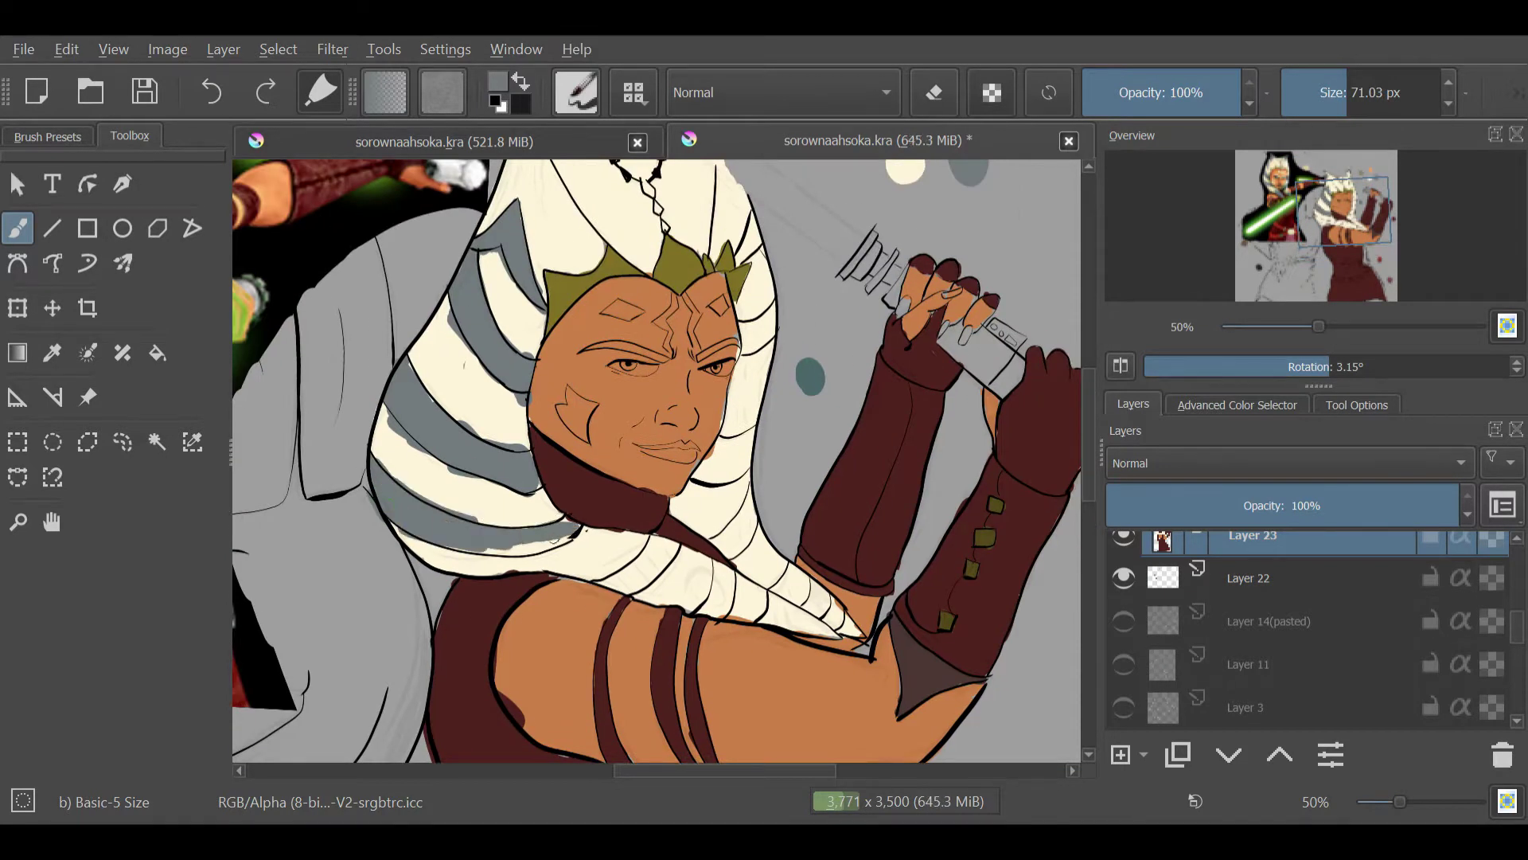
left_click(1357, 209)
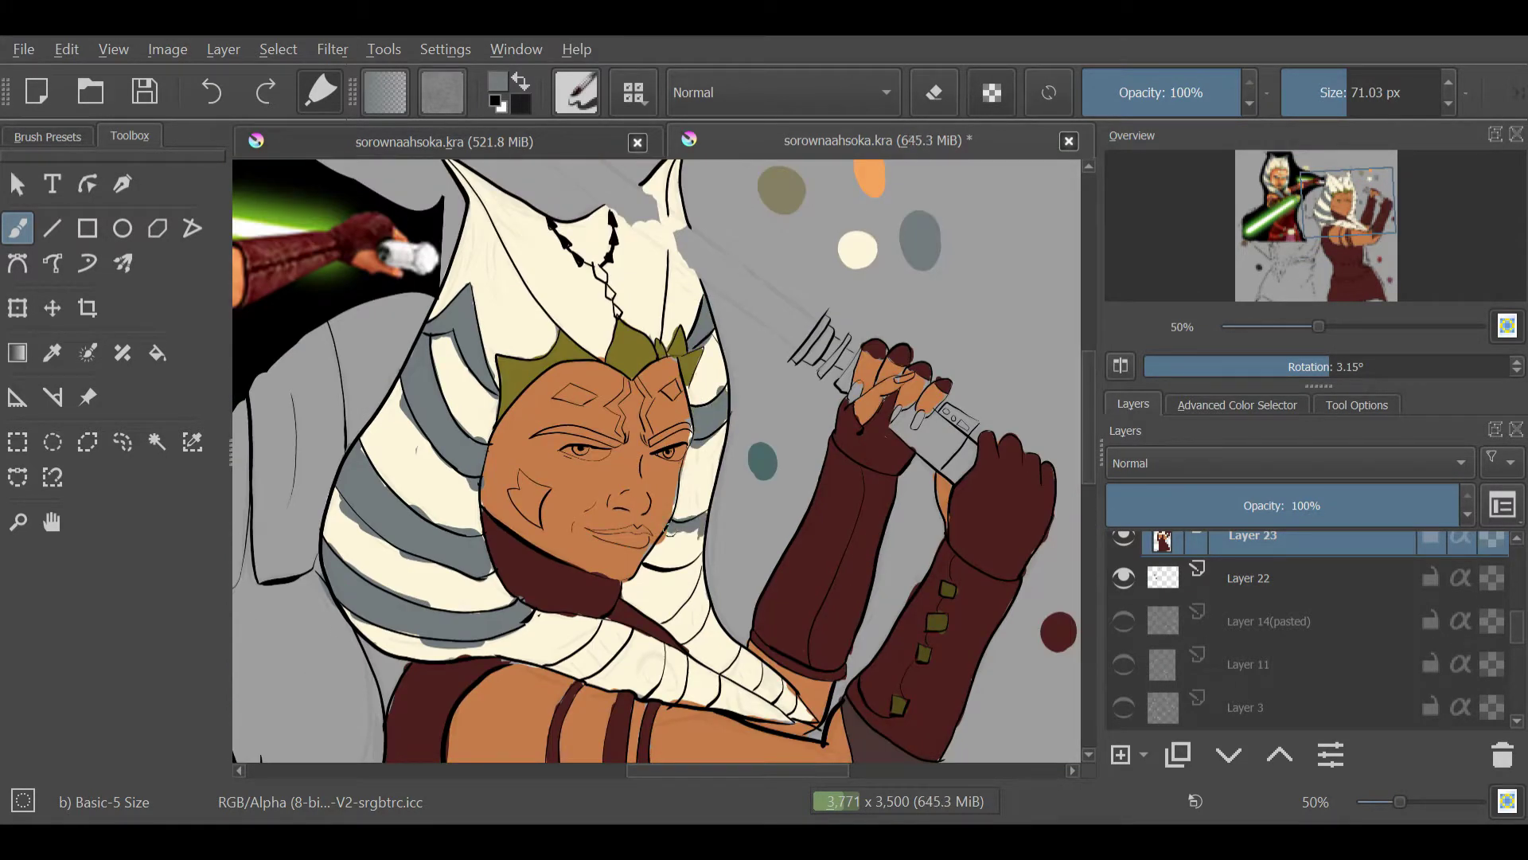
Step: Stroke a pink highlight along the edge of the lower dress
left_click(1359, 249)
left_click(678, 612, "ctrl")
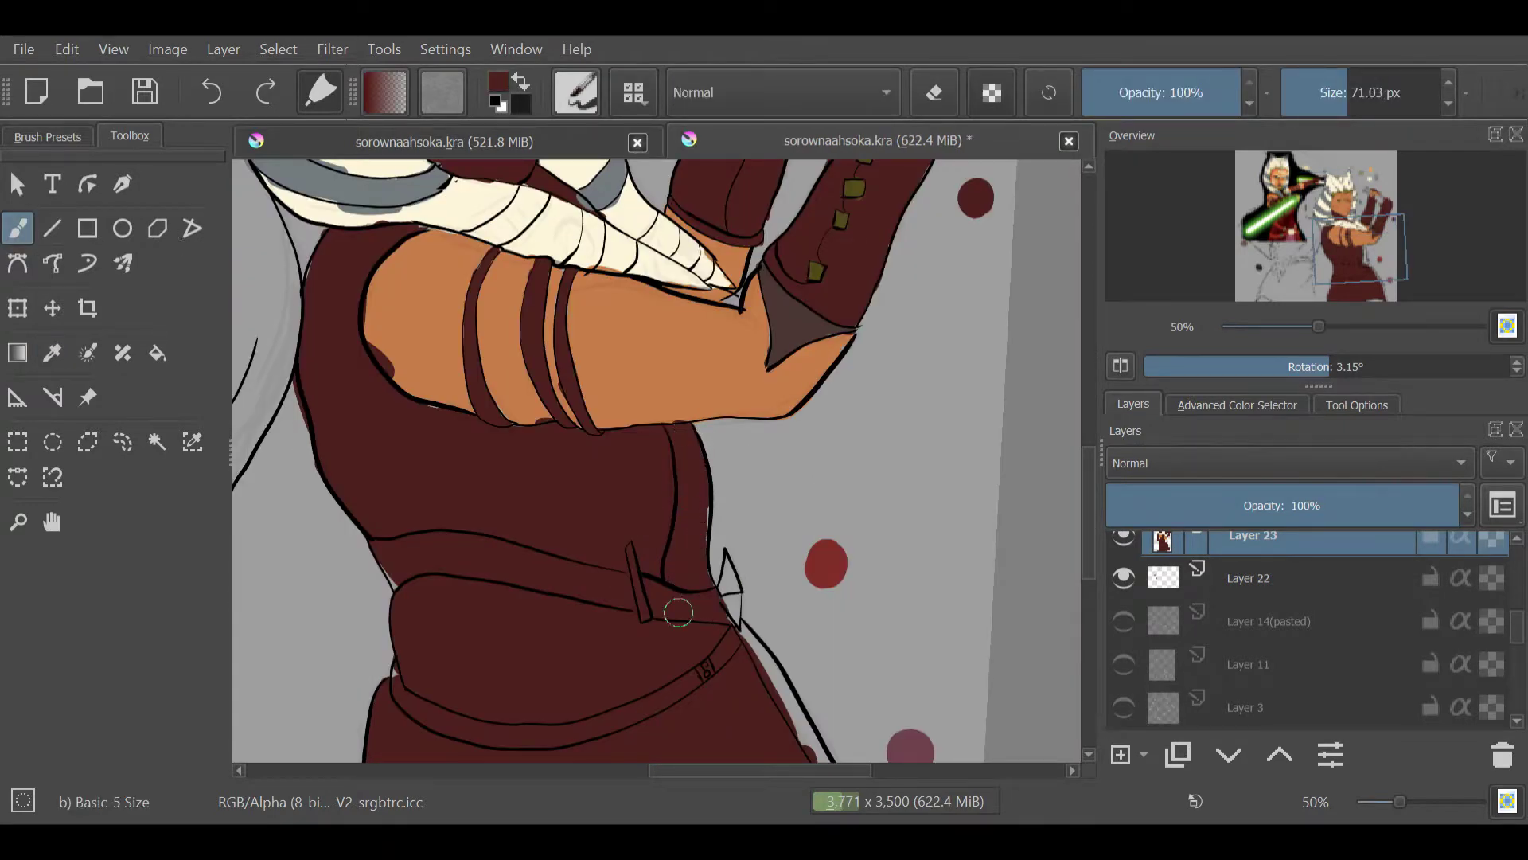
left_click(1304, 239)
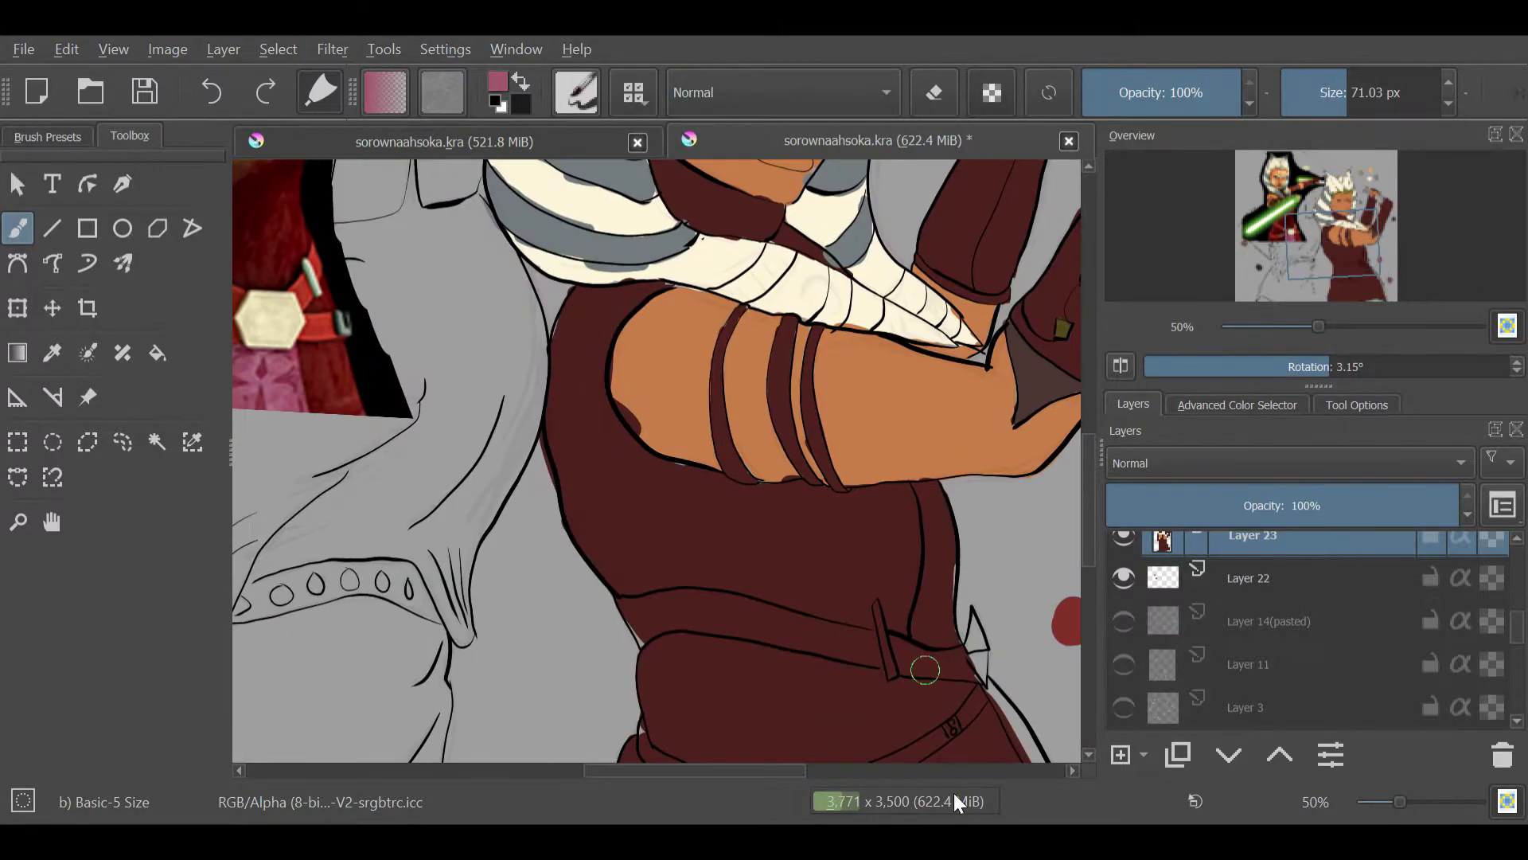
left_click(1345, 254)
left_click(1364, 275)
left_click_drag(823, 514, 838, 633)
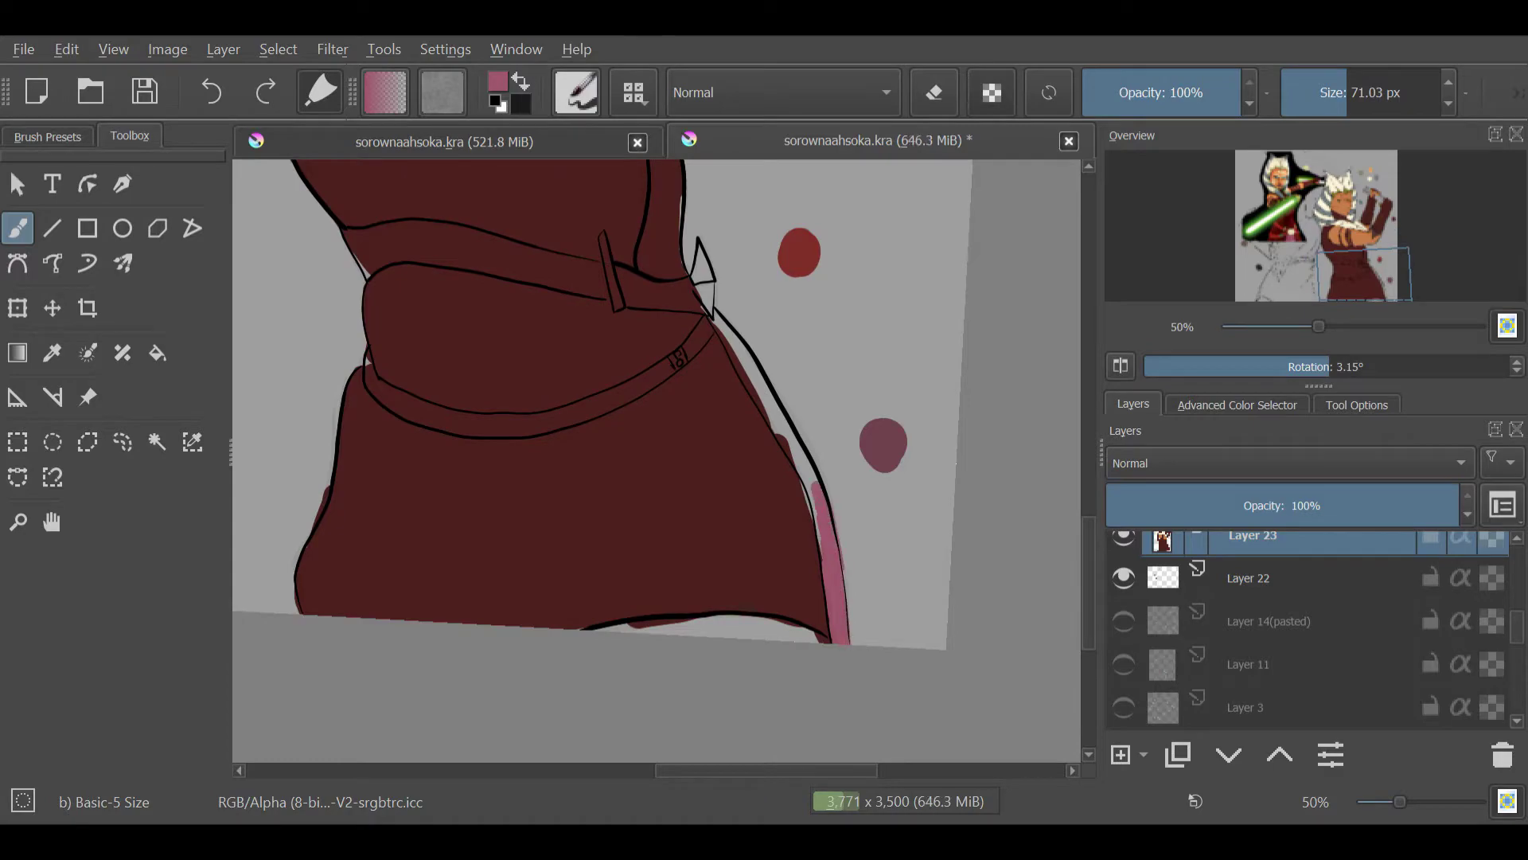
left_click_drag(708, 306, 815, 485)
Step: Pick up the olive colour and zoom in on Ahsoka's face
left_click(1348, 212)
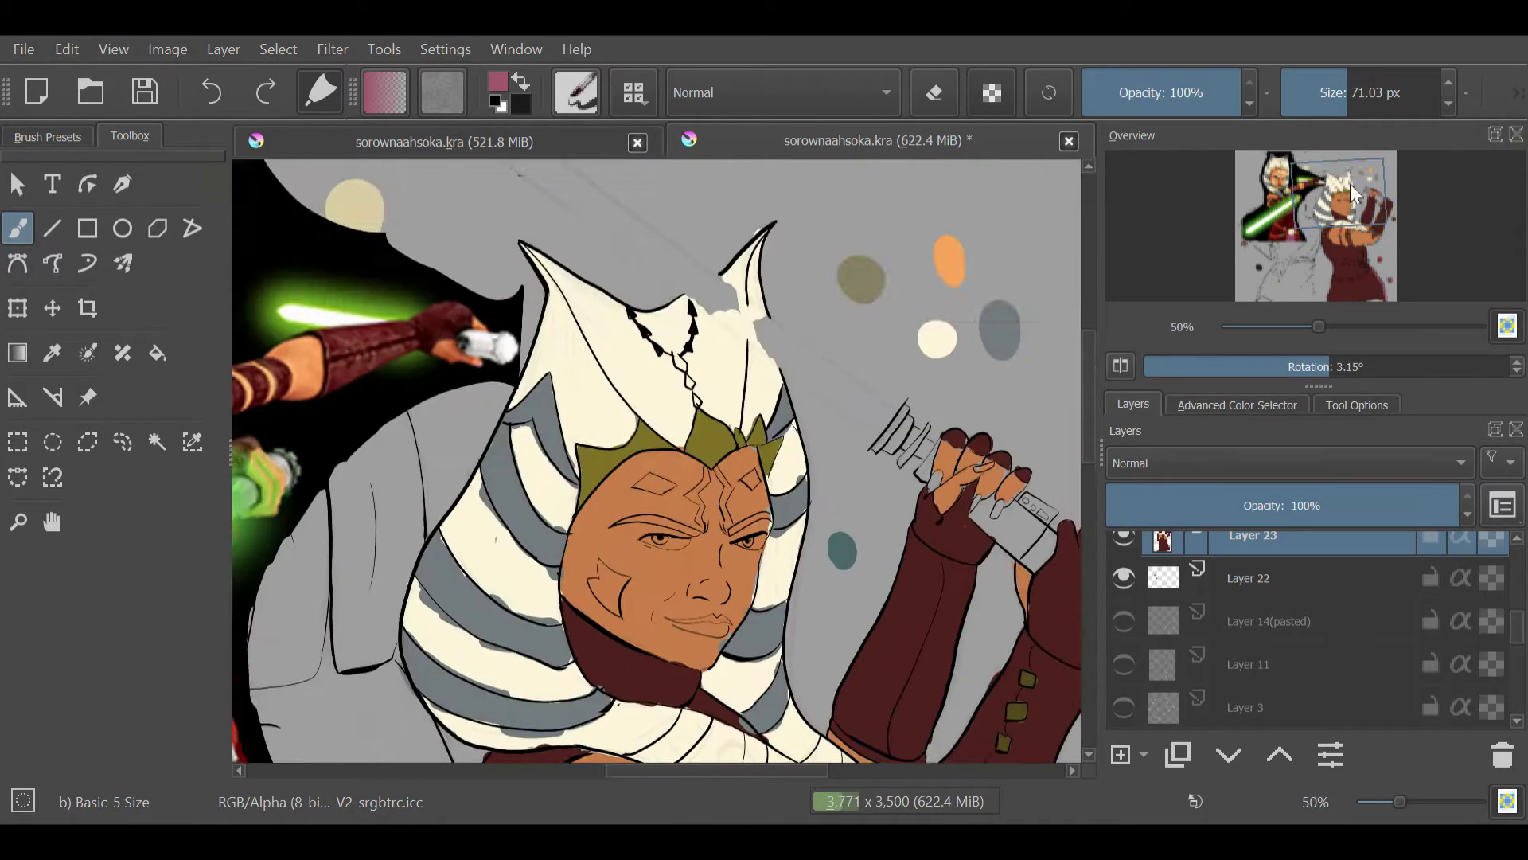
left_click(1350, 184)
left_click(1334, 327)
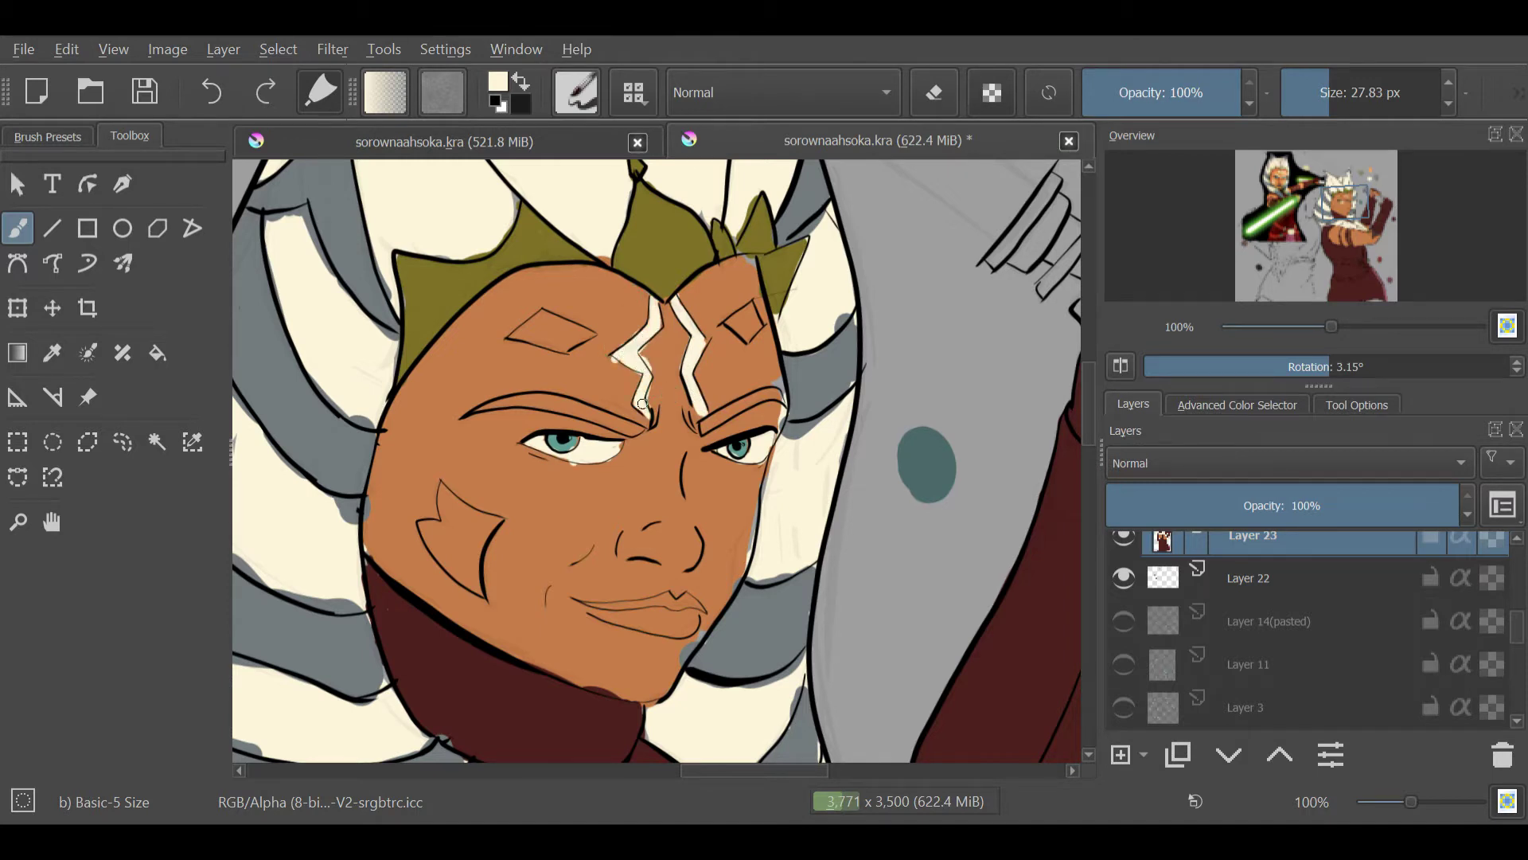
Step: Add a white eyebrow marking, brown lips, and a grey shadow on the headtail stripe
left_click_drag(605, 415, 566, 405)
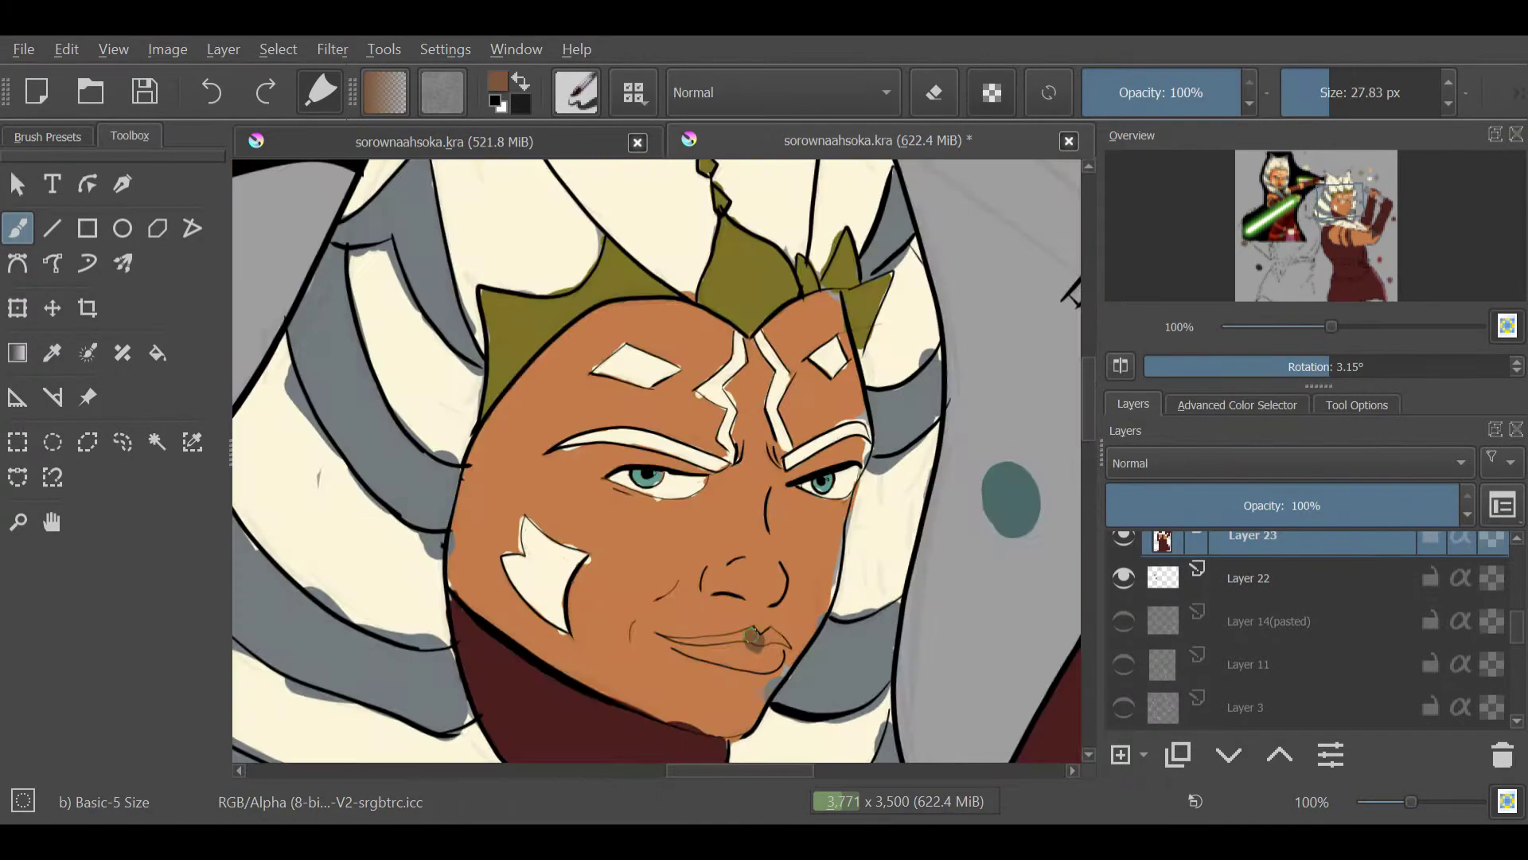
left_click_drag(760, 649, 700, 656)
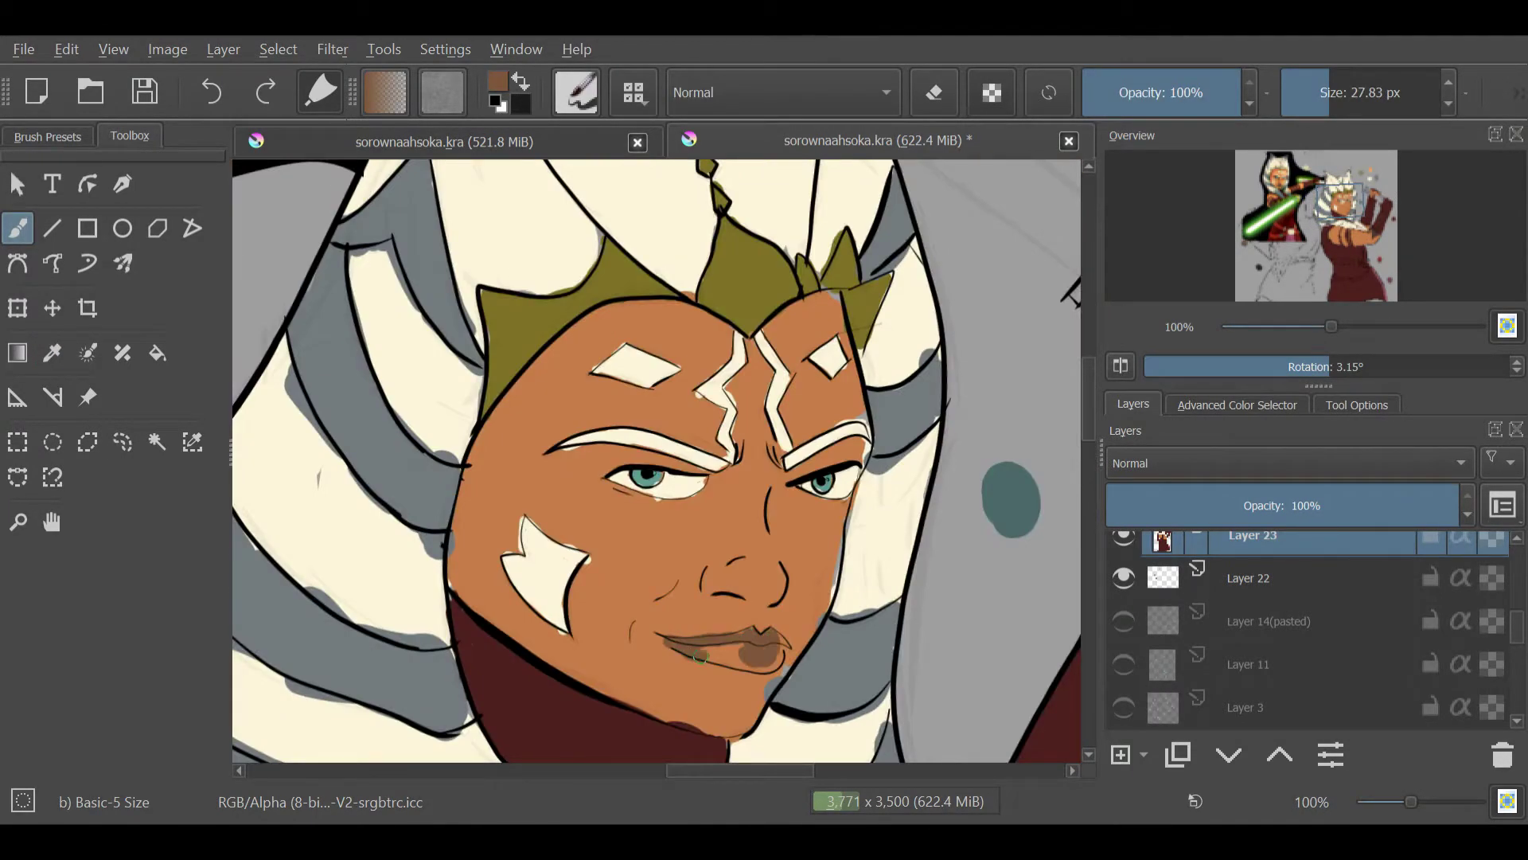
left_click(851, 421, "ctrl")
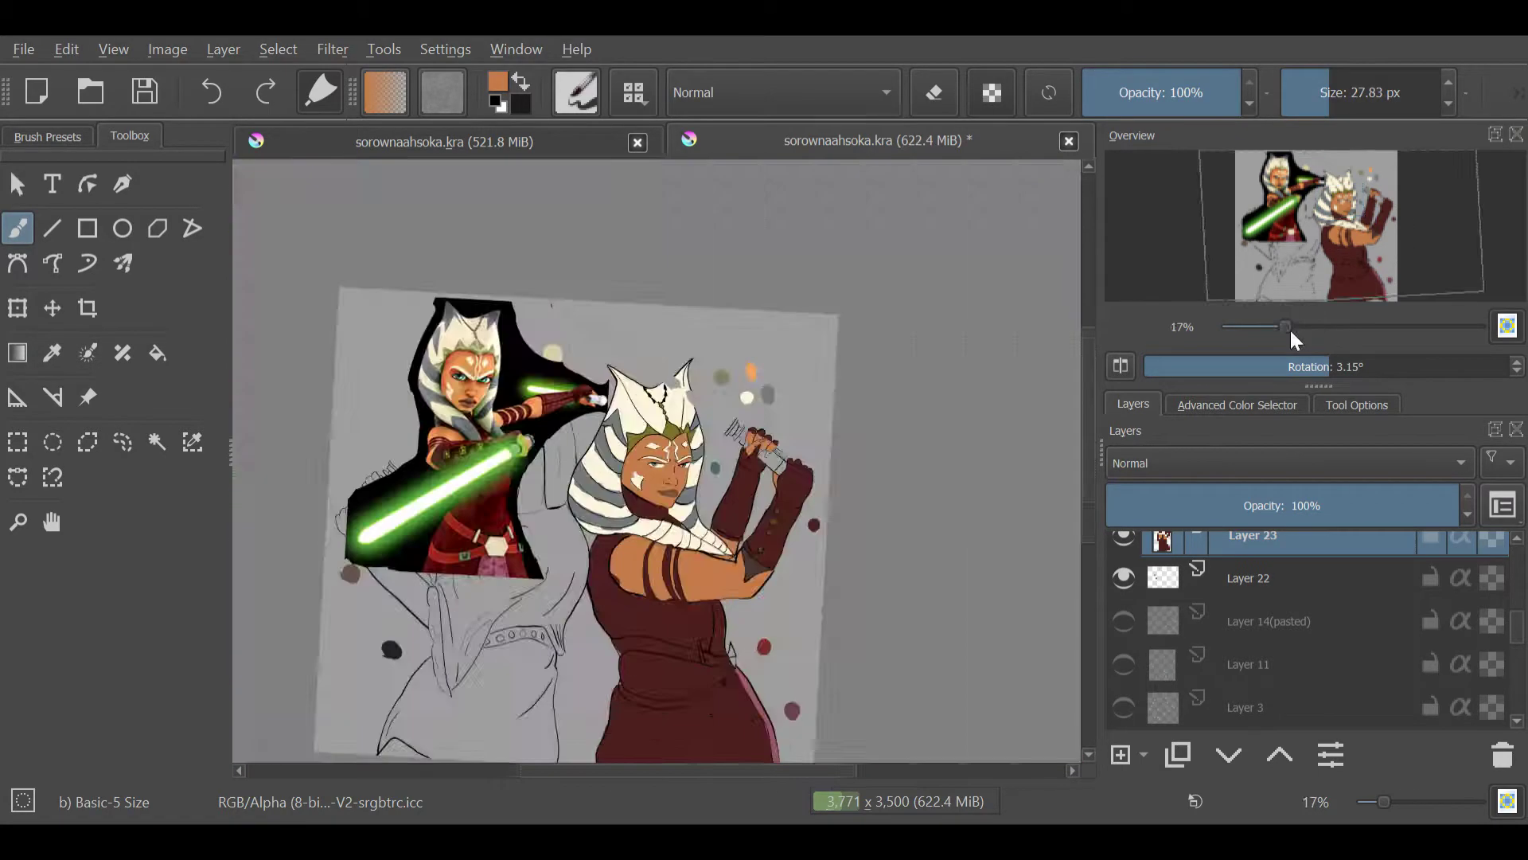
left_click_drag(1330, 326, 1314, 326)
left_click(840, 498, "ctrl")
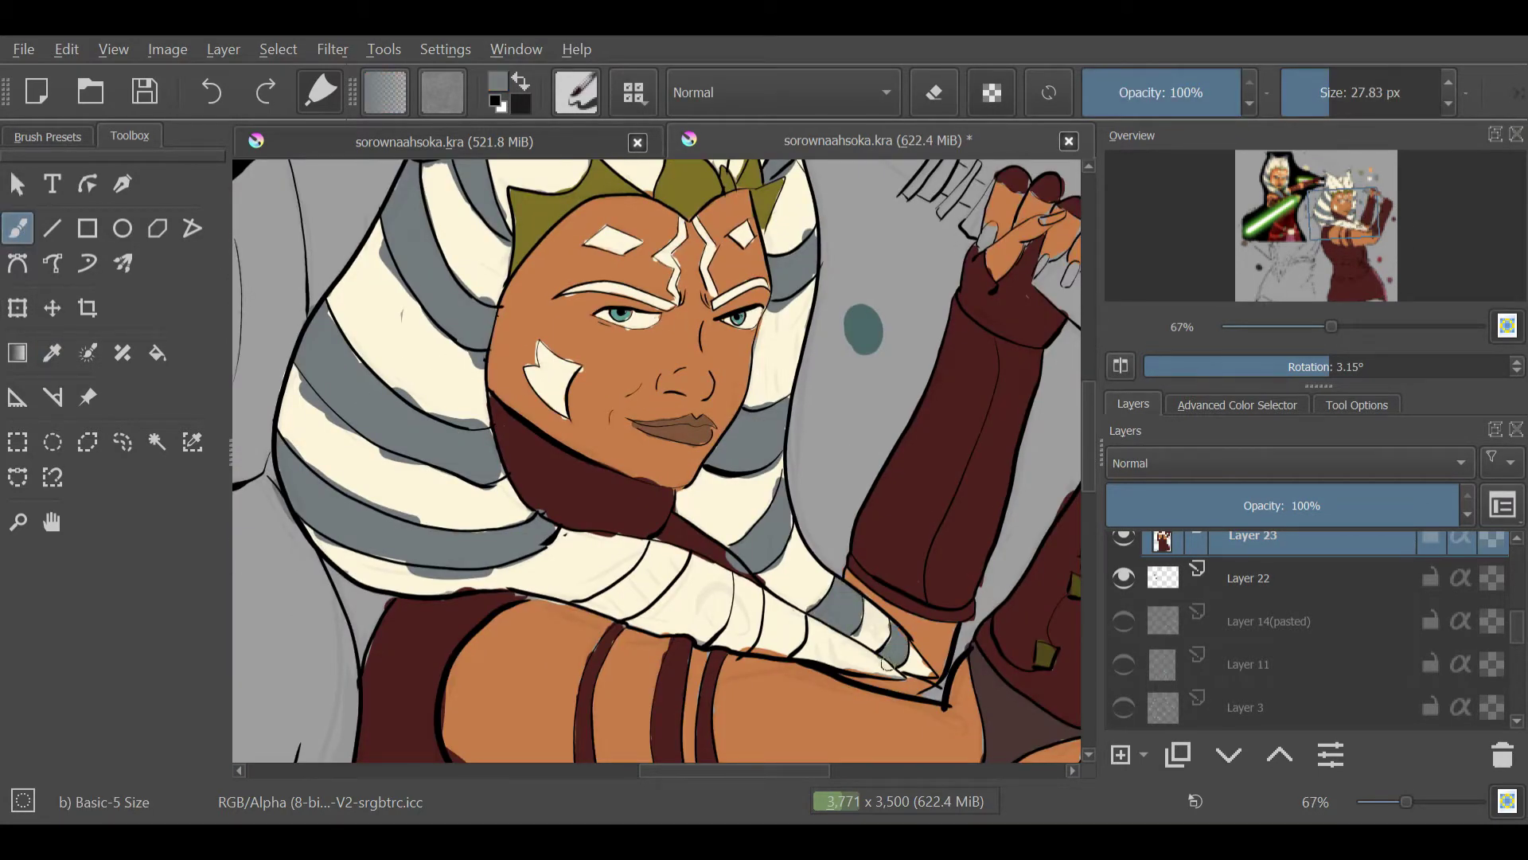
left_click_drag(650, 562, 593, 595)
left_click_drag(740, 573, 721, 645)
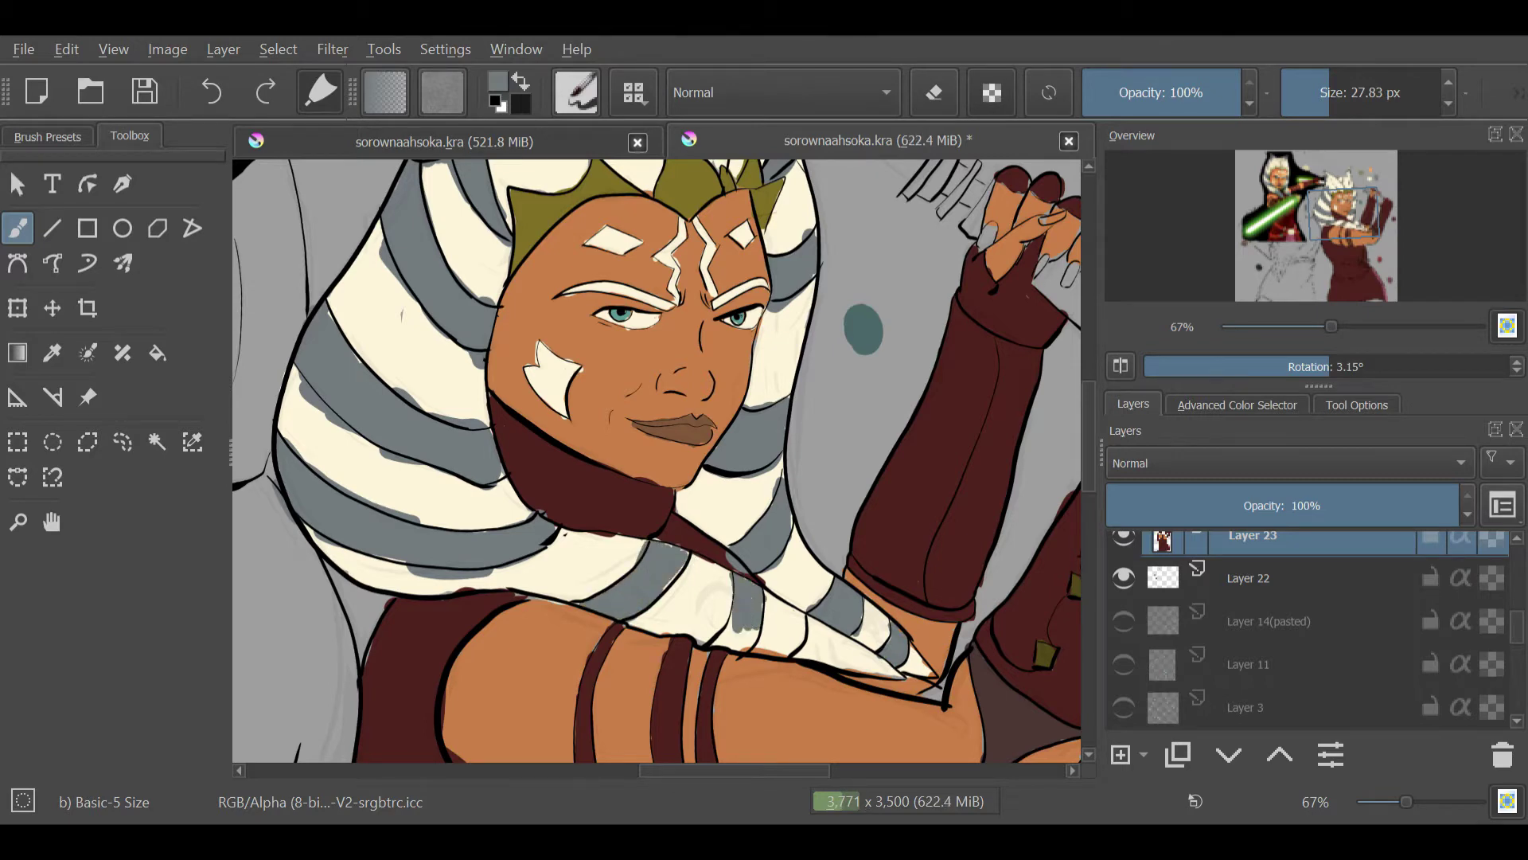
Step: Select Layer 21 in the Layers docker
scroll(1510, 639, "down", 1)
left_click(1510, 639)
scroll(1510, 639, "up", 3)
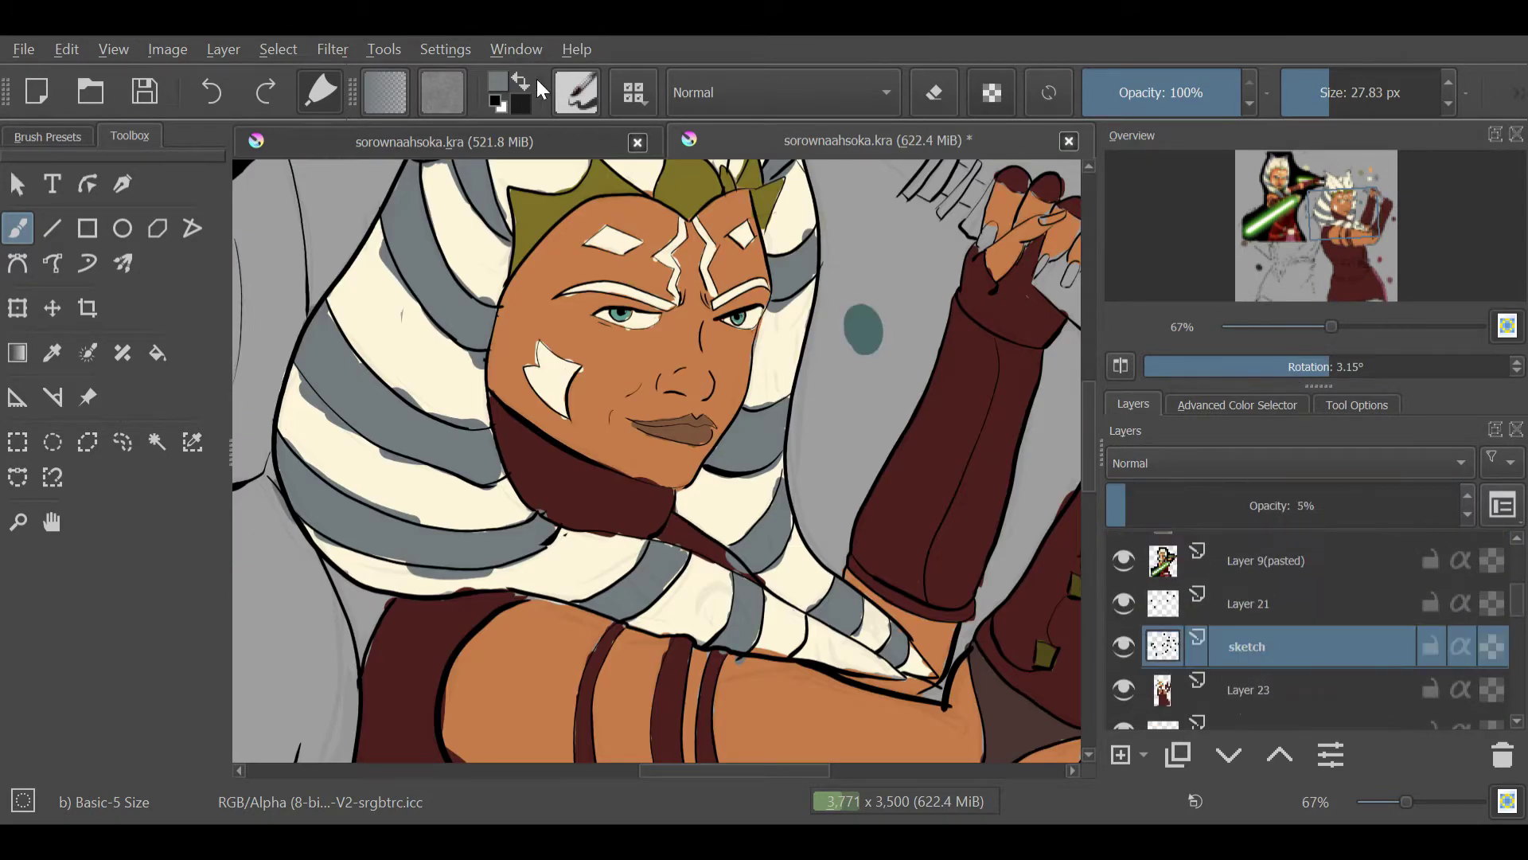
left_click(521, 80)
left_click(1272, 611)
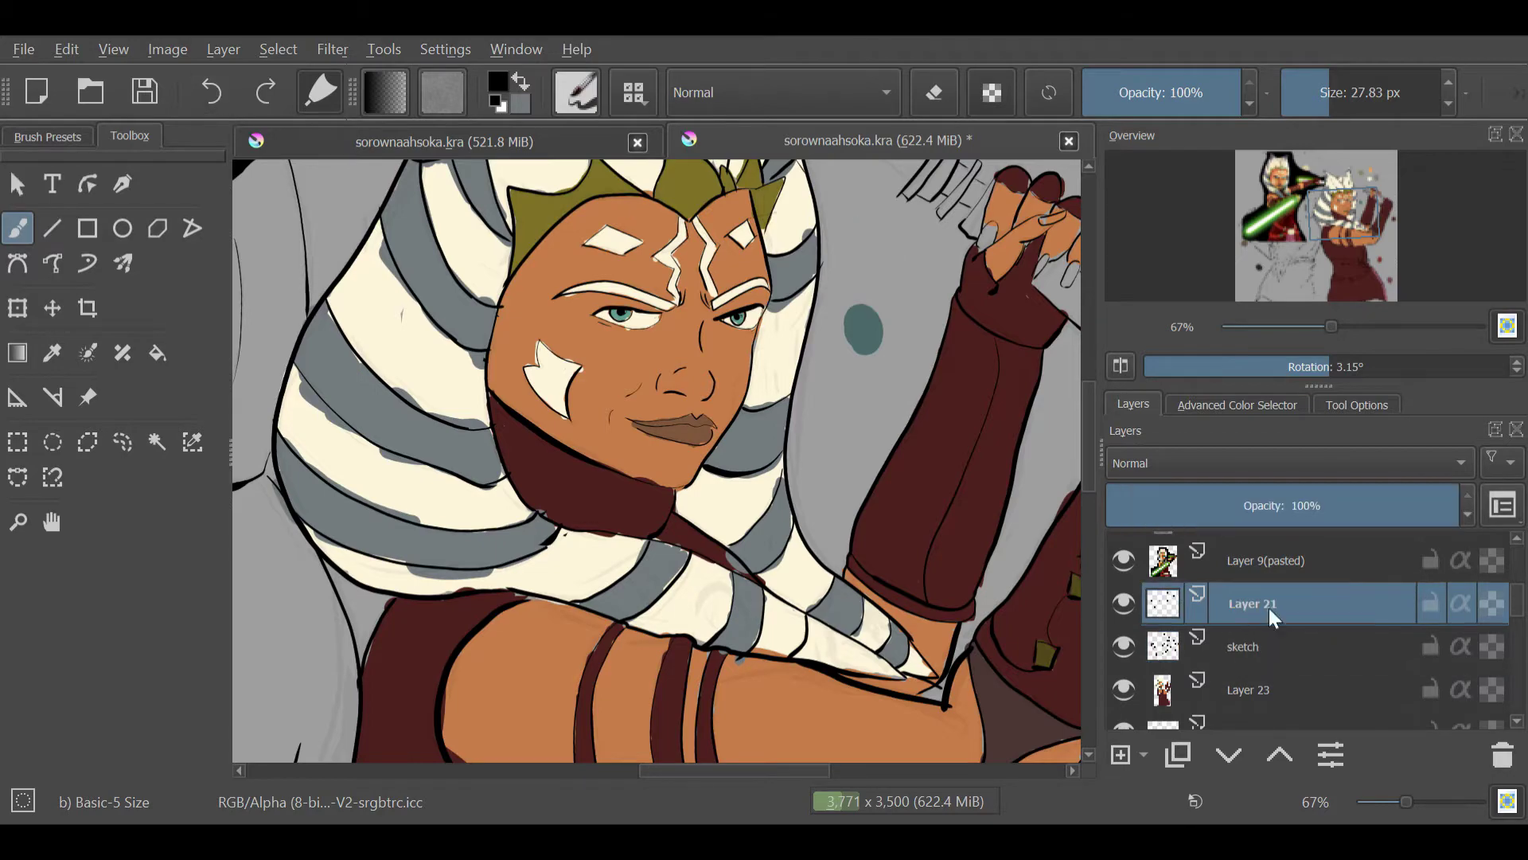
scroll(826, 663, "up", 5)
scroll(882, 266, "left", 4)
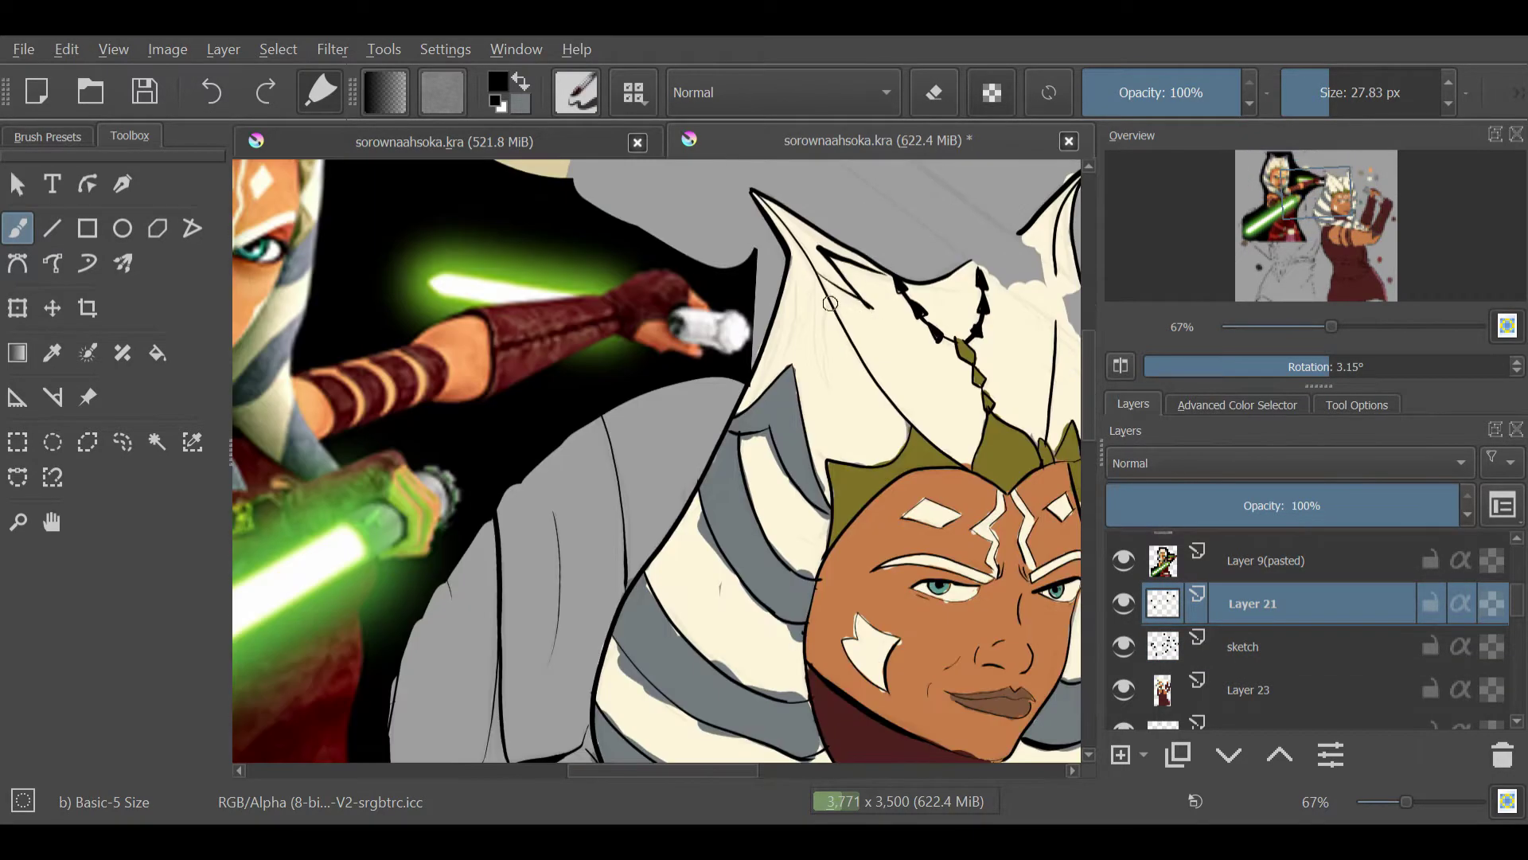
Step: Undo the stray dark ink stroke on the headdress and reposition the view
key("ctrl+z")
scroll(804, 290, "right", 4)
scroll(804, 290, "up", 2)
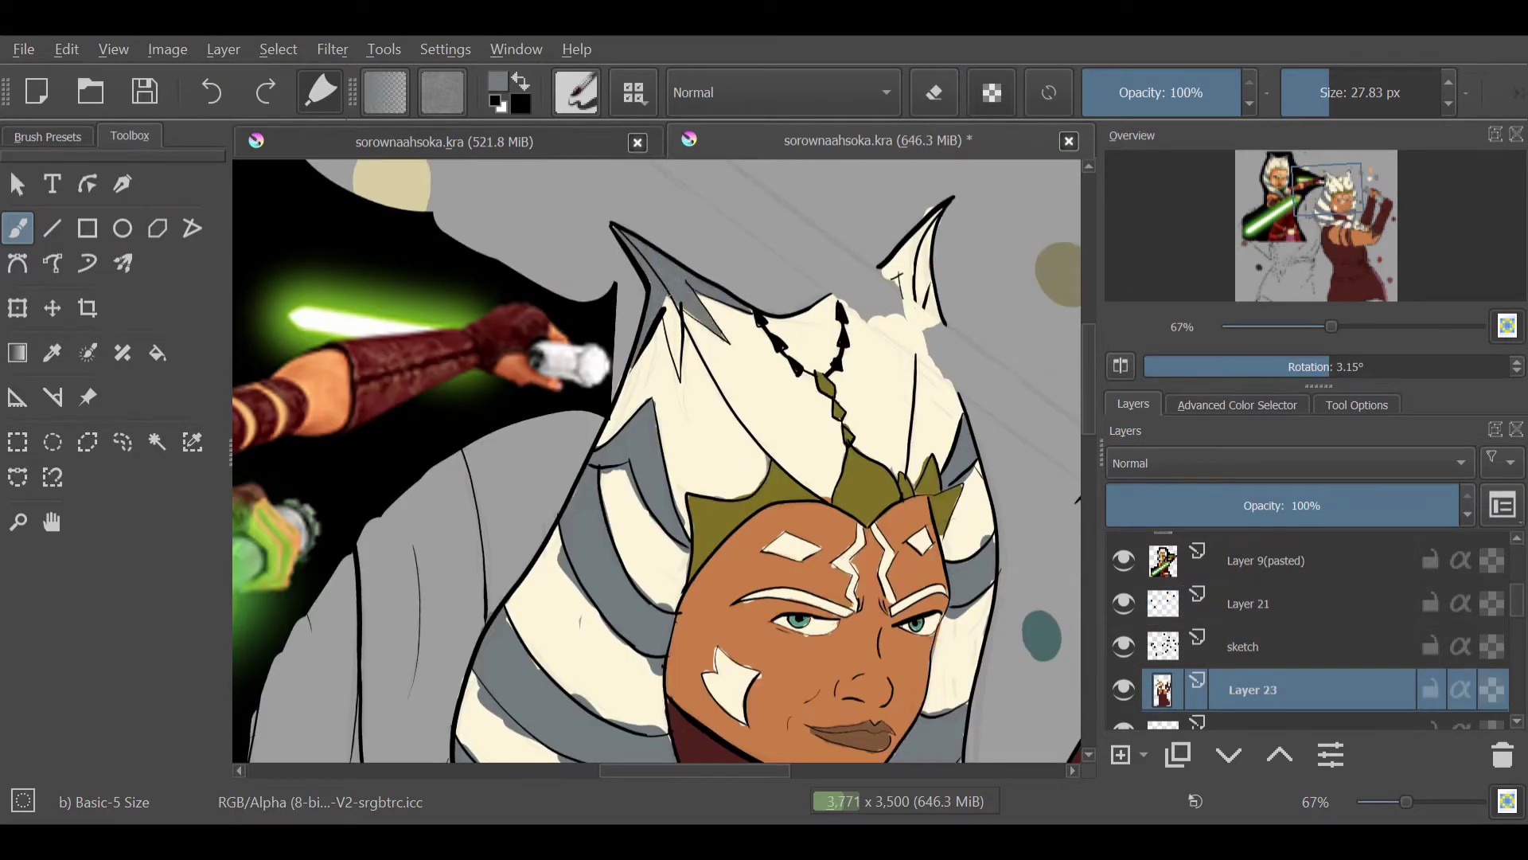
left_click(1341, 211)
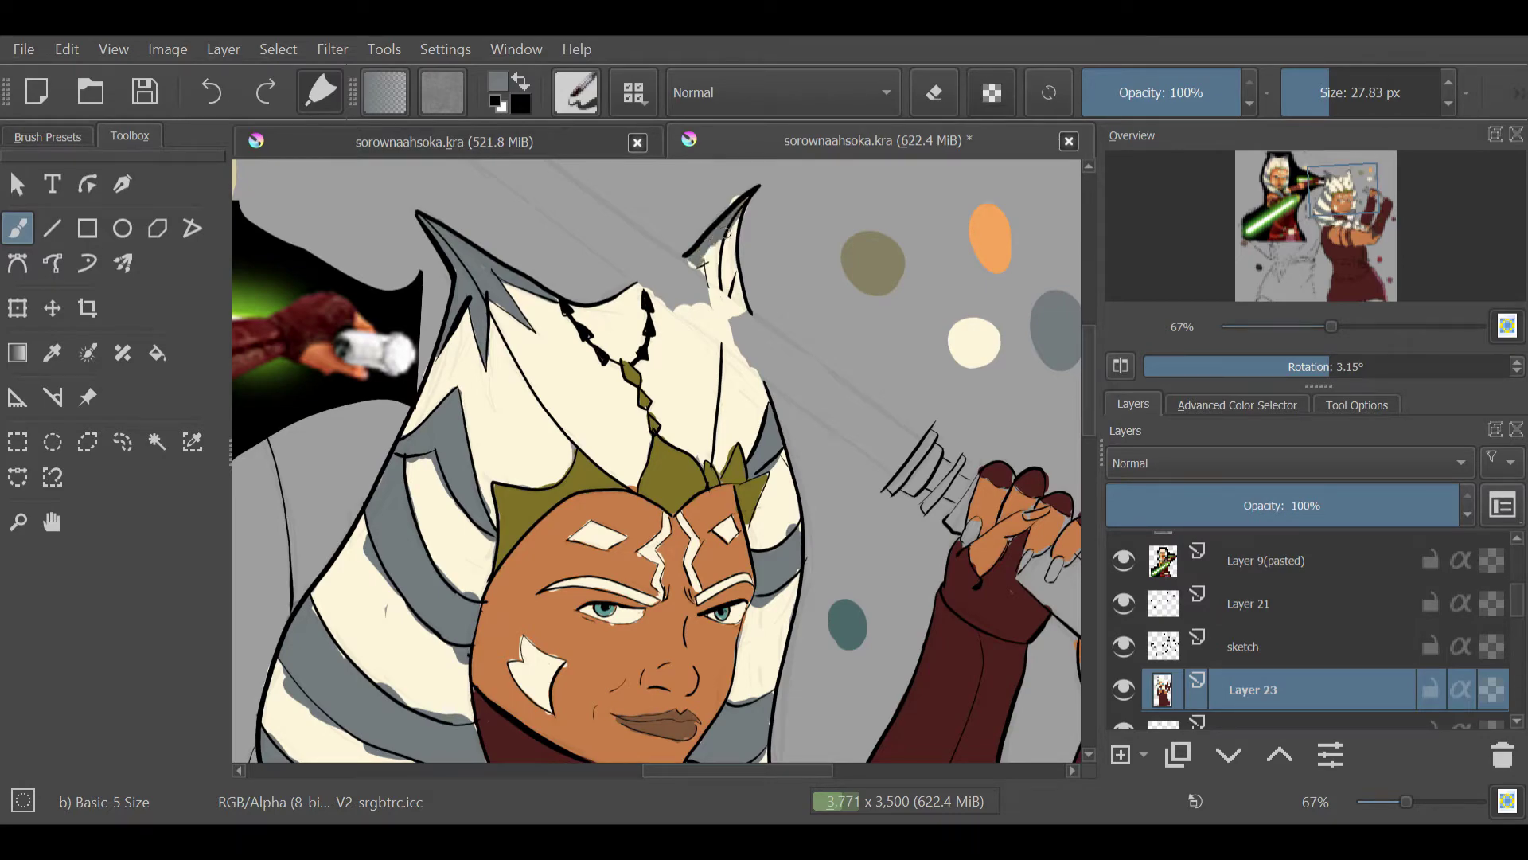
Step: Brush a dusty red highlight over Ahsoka's belt bands with an enlarged brush
left_click_drag(1331, 327, 1307, 326)
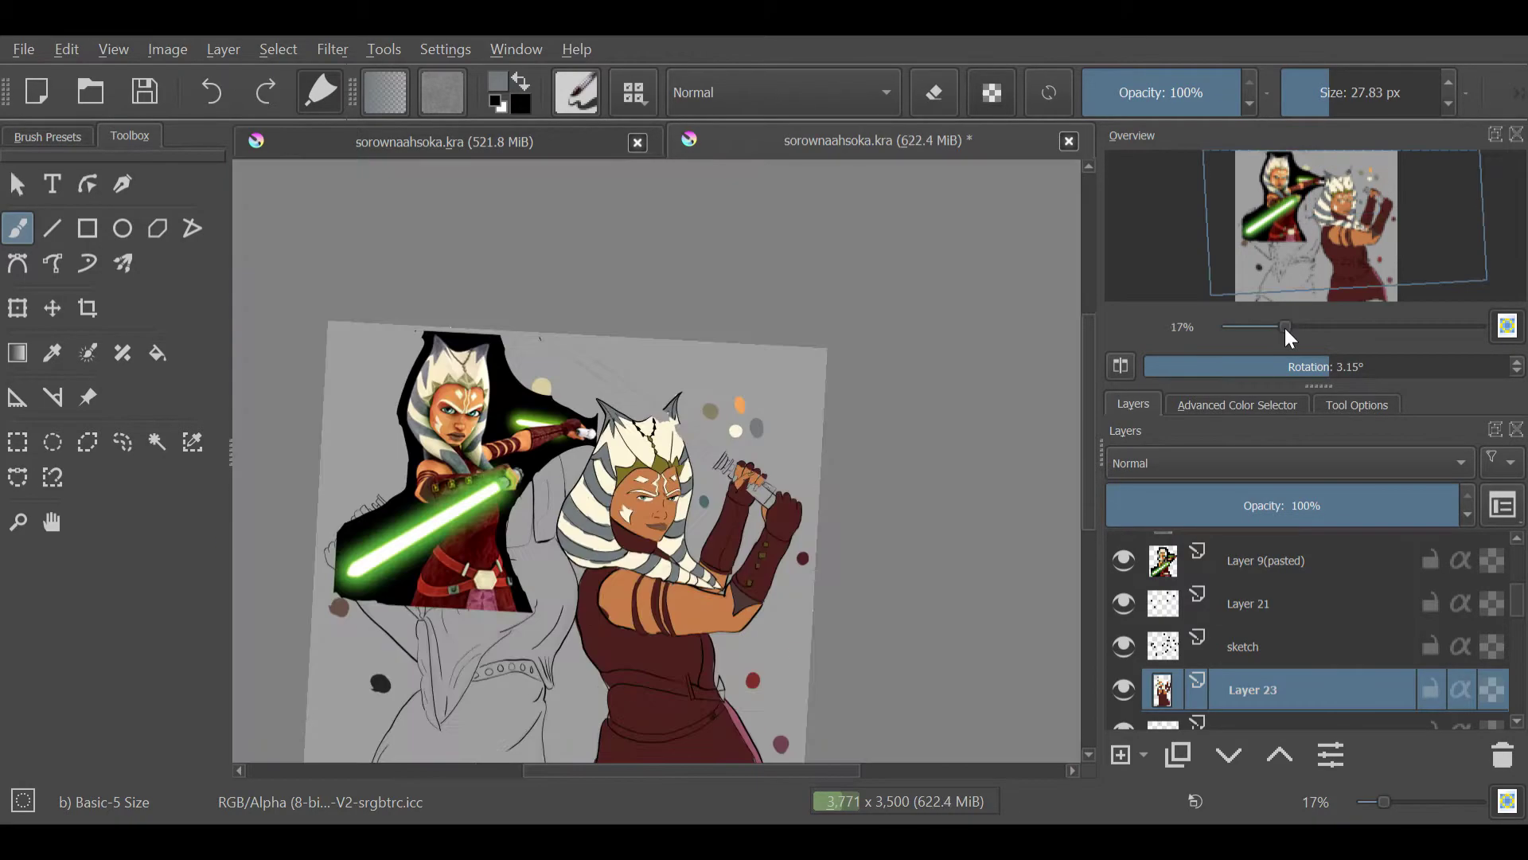
left_click(1325, 250)
left_click(481, 239, "ctrl")
left_click(1346, 92)
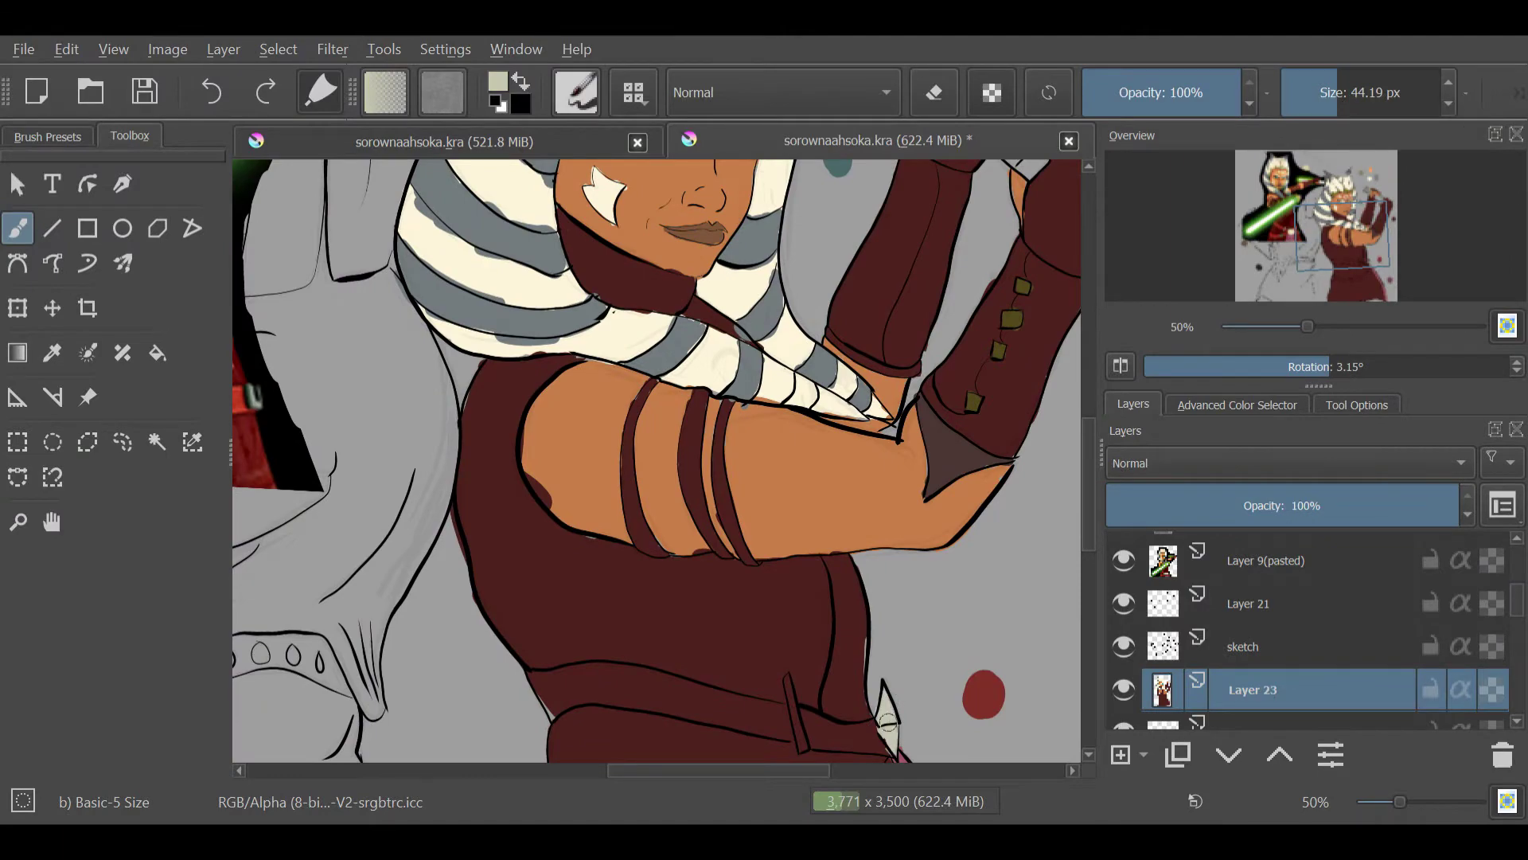
left_click(1350, 260)
left_click_drag(1351, 264, 1320, 268)
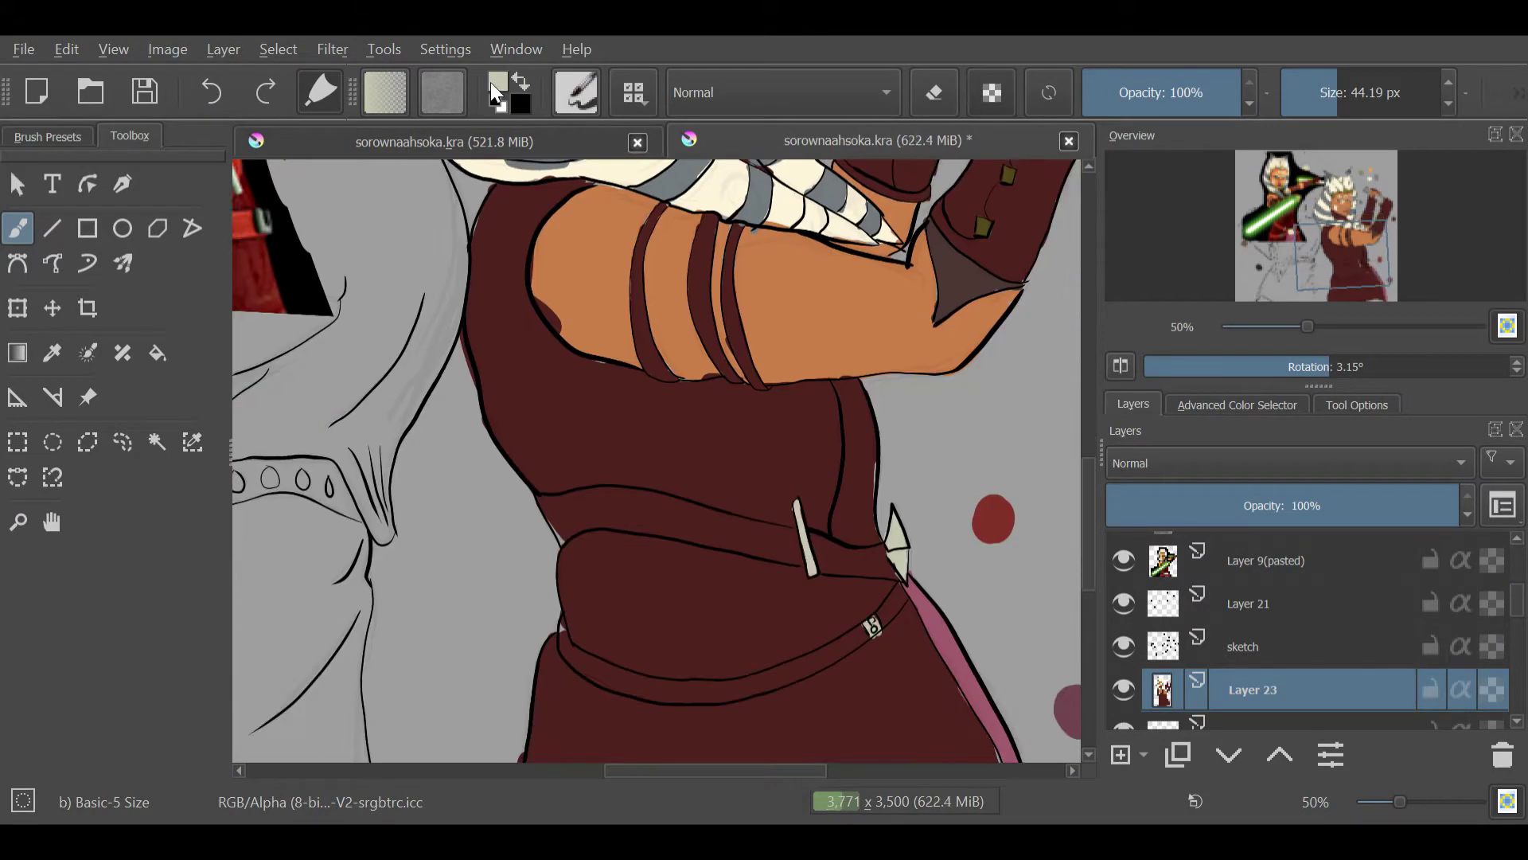
left_click(407, 236, "ctrl")
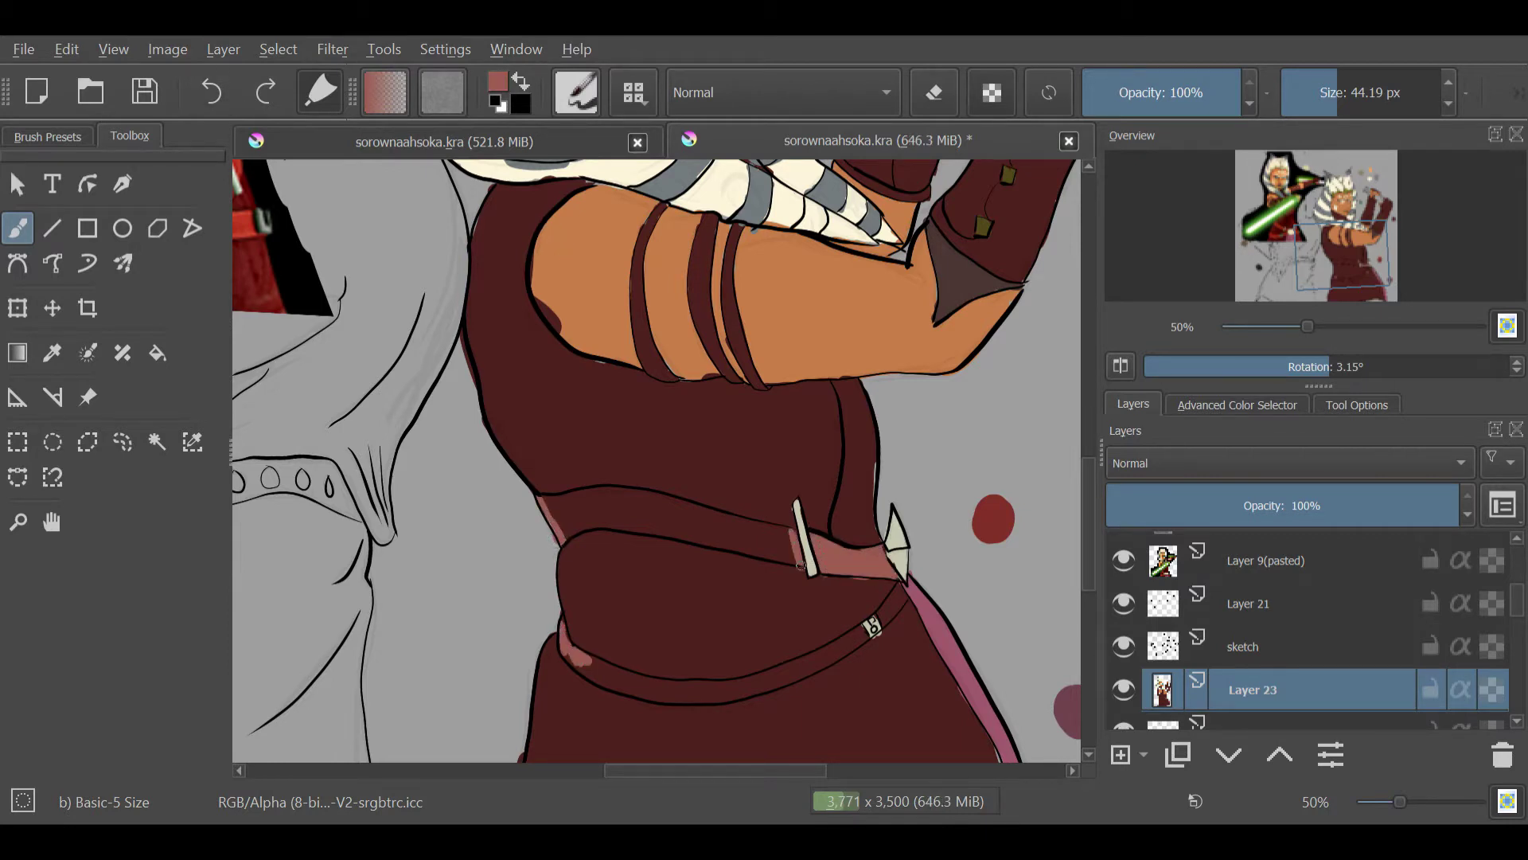
mouse_move(721, 534)
left_mouse_down()
mouse_move(557, 521)
mouse_move(669, 513)
left_mouse_up()
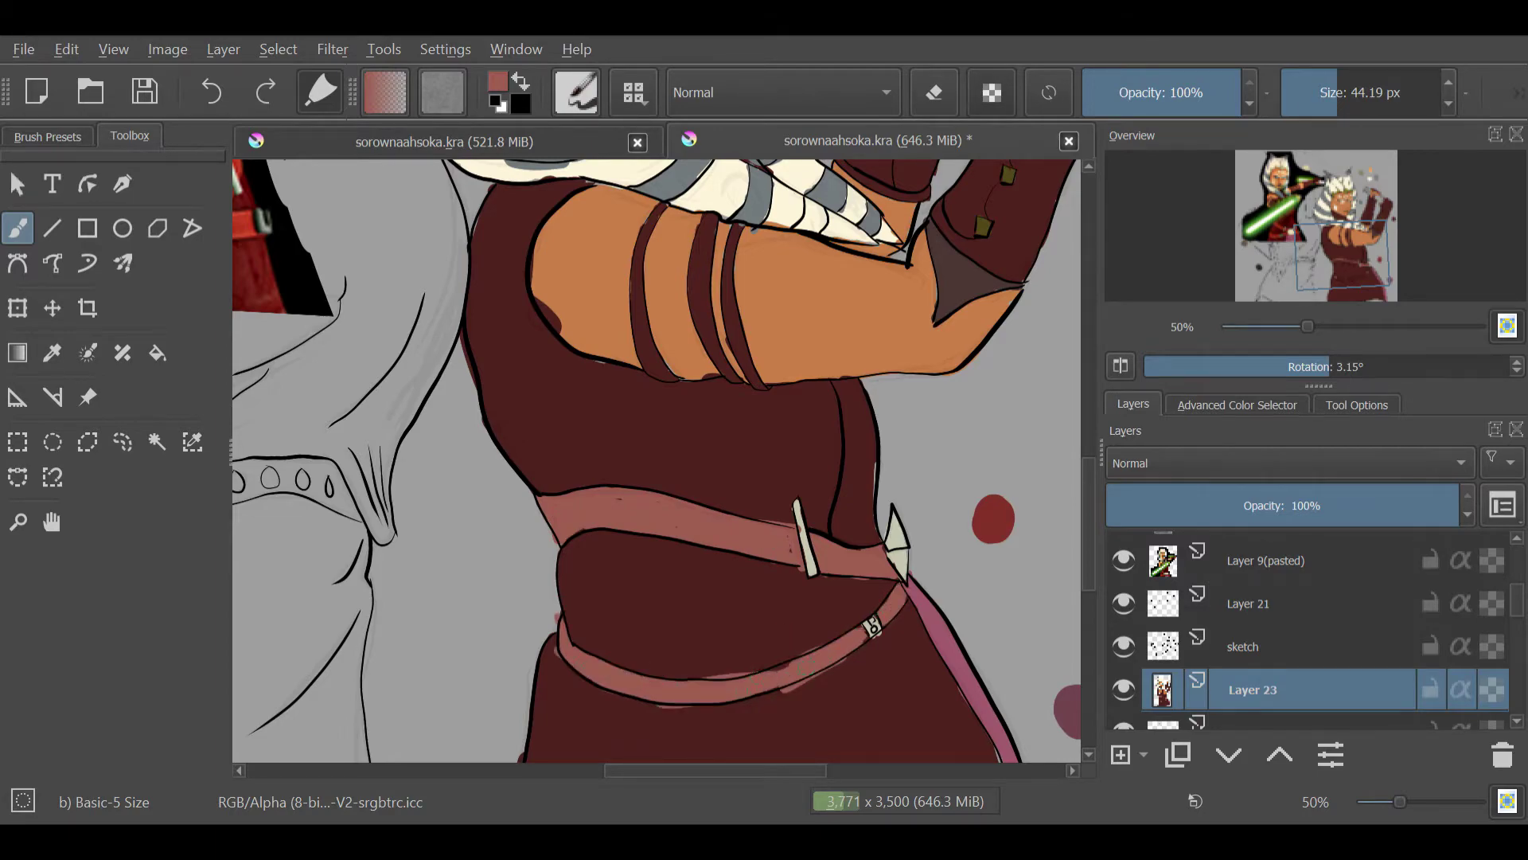
scroll(1316, 244, "down", 3)
Step: Paint beige into the top and middle of the blonde Jedi's hair
left_click_drag(1285, 326, 1316, 326)
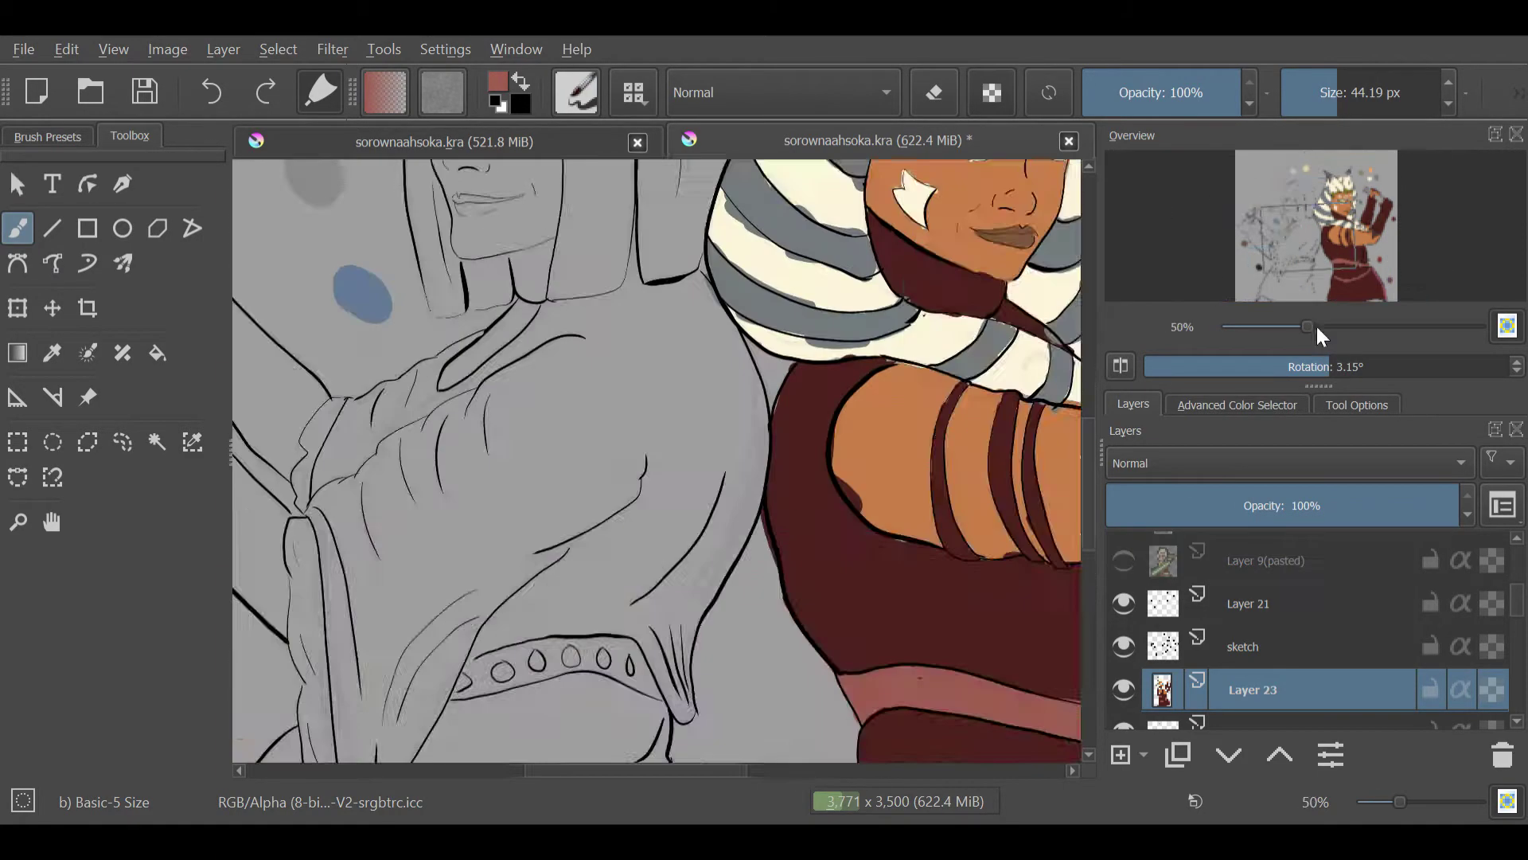
left_click(1317, 194)
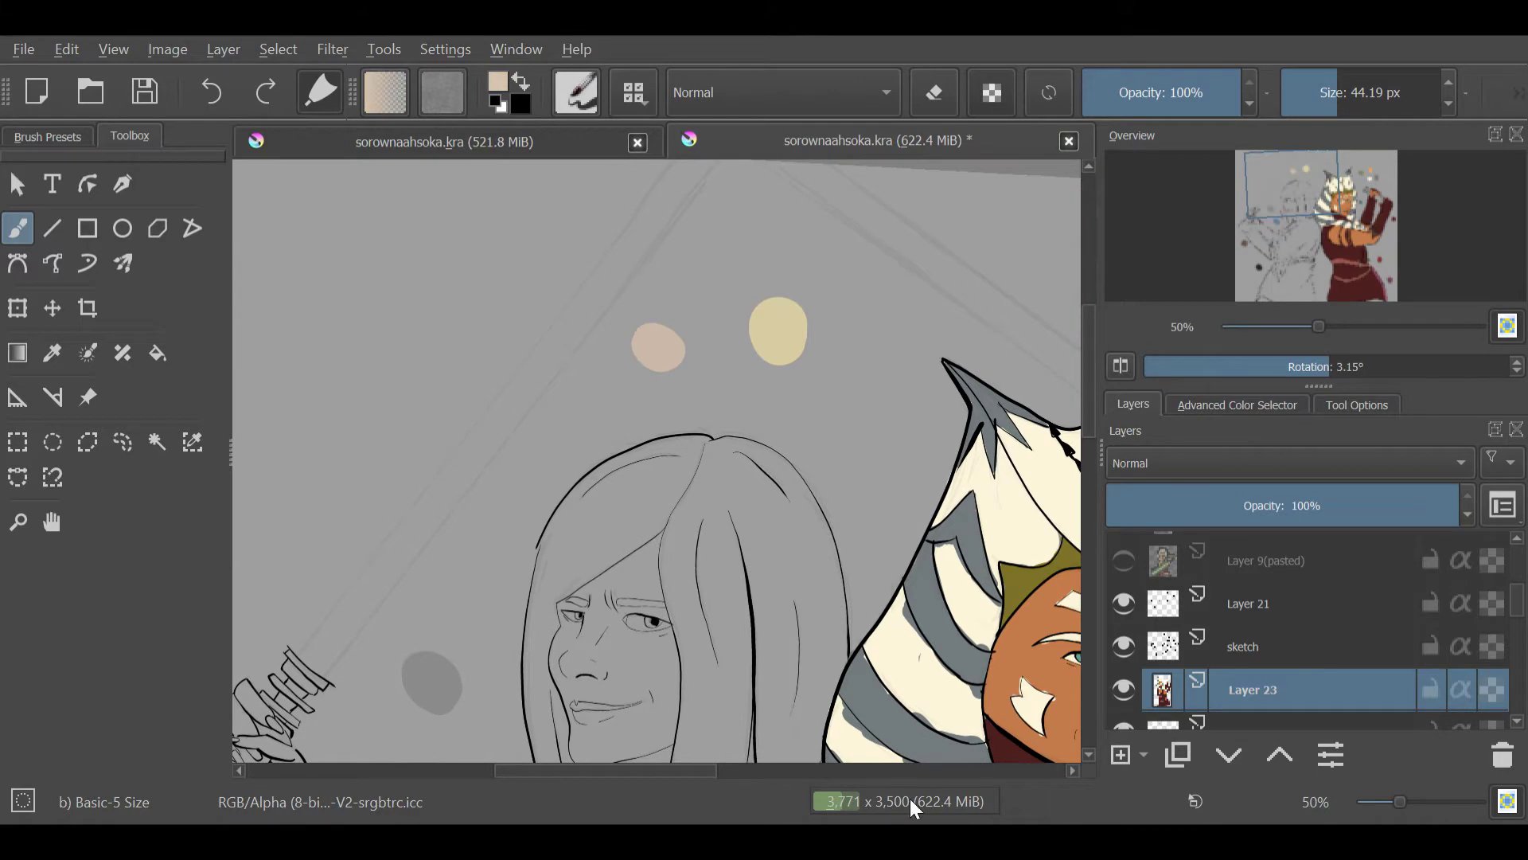
left_click_drag(784, 477, 788, 617)
scroll(788, 617, "up", 1)
left_click_drag(717, 303, 677, 557)
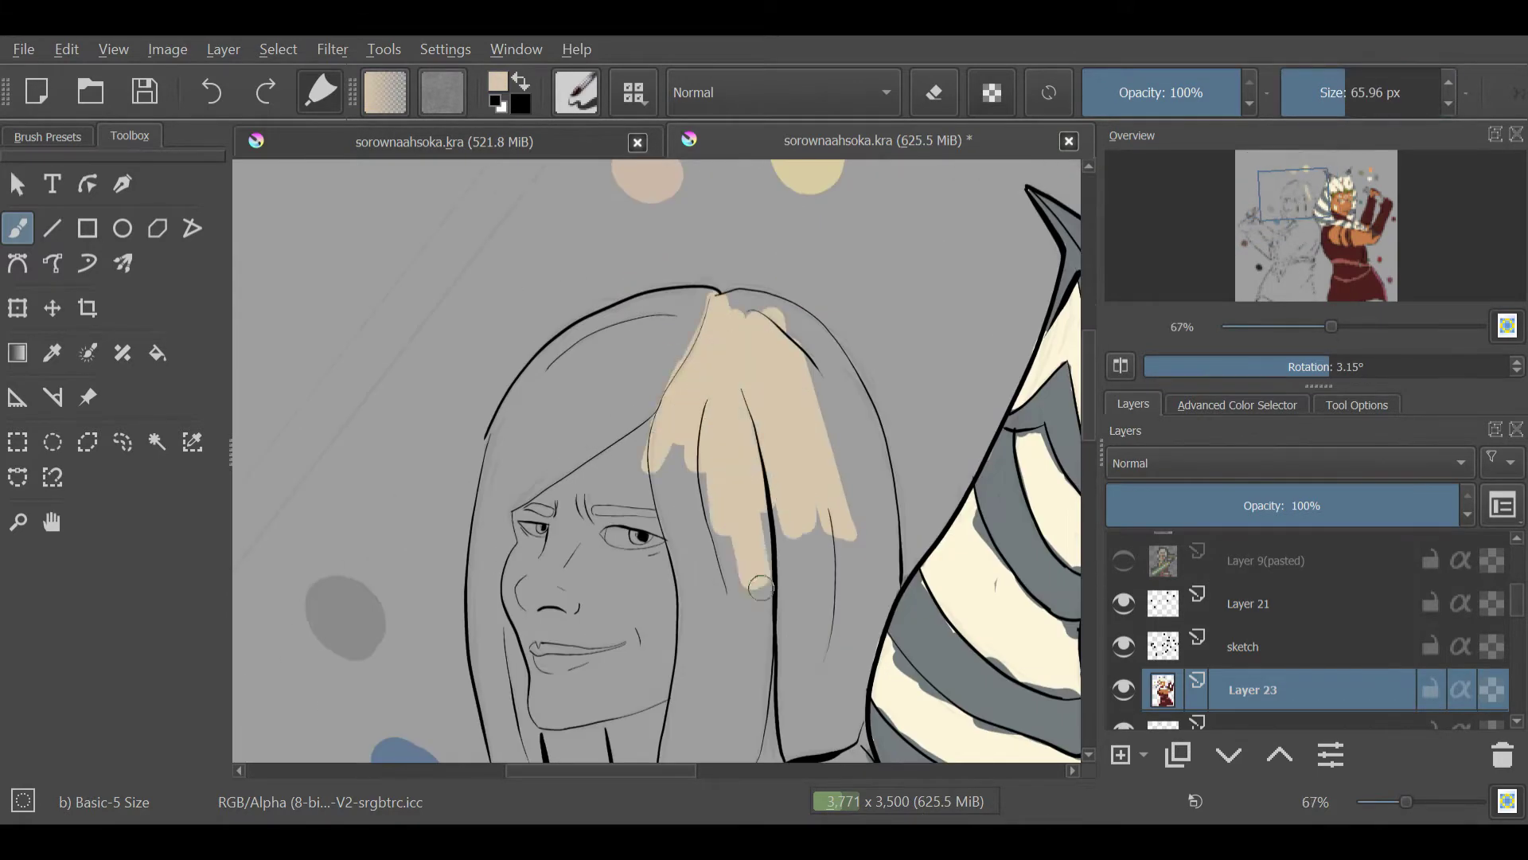
left_click_drag(676, 477, 798, 625)
left_click_drag(796, 230, 836, 430)
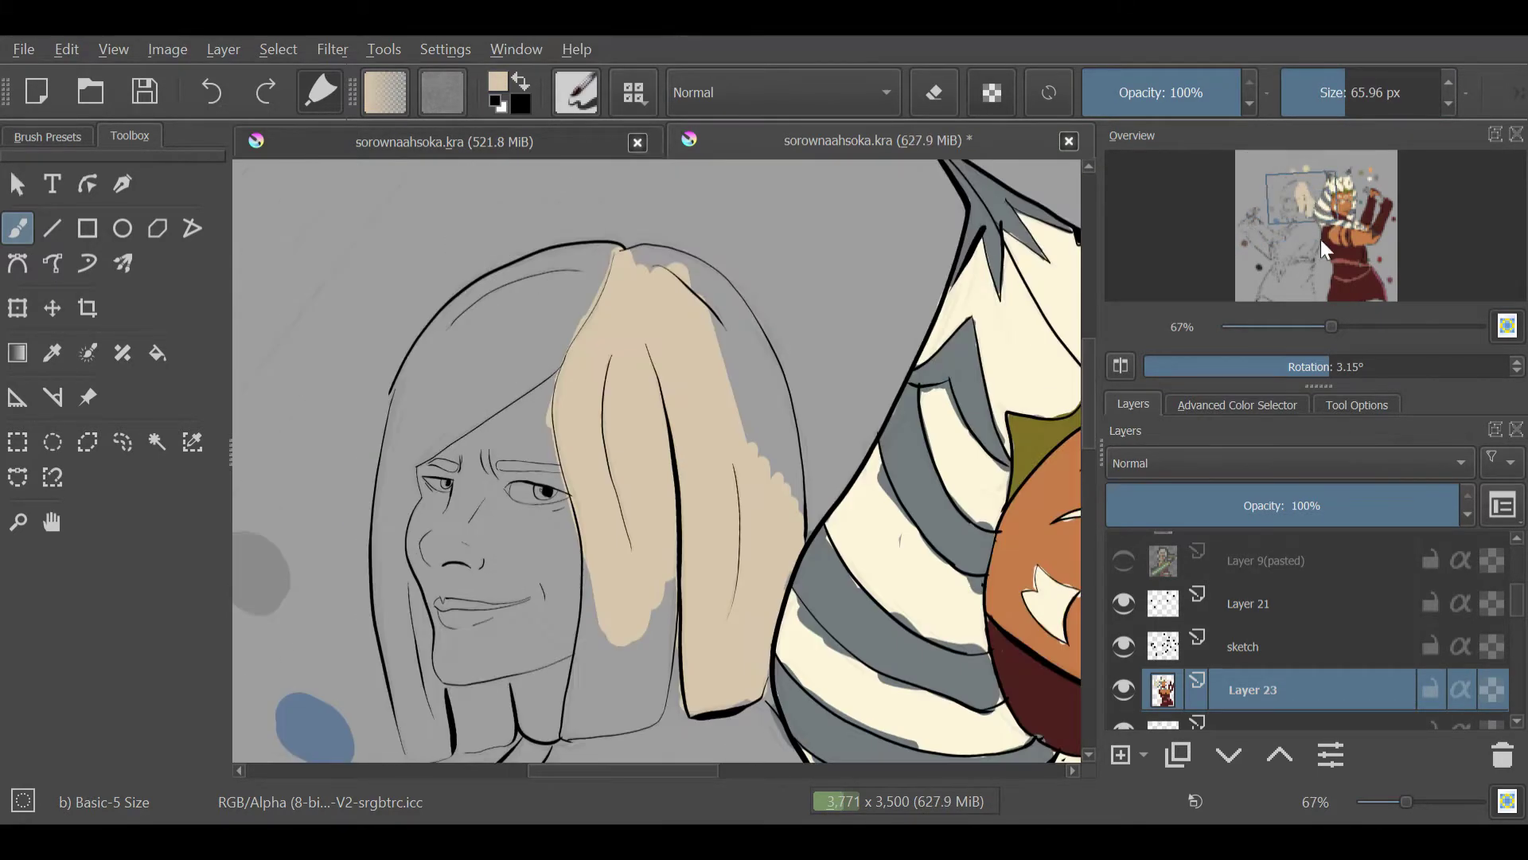
mouse_move(676, 430)
left_mouse_down()
mouse_move(607, 514)
mouse_move(669, 558)
mouse_move(692, 541)
left_mouse_up()
Step: Fill the hair's lower ends and left side with beige, then zoom out
left_click(1309, 196)
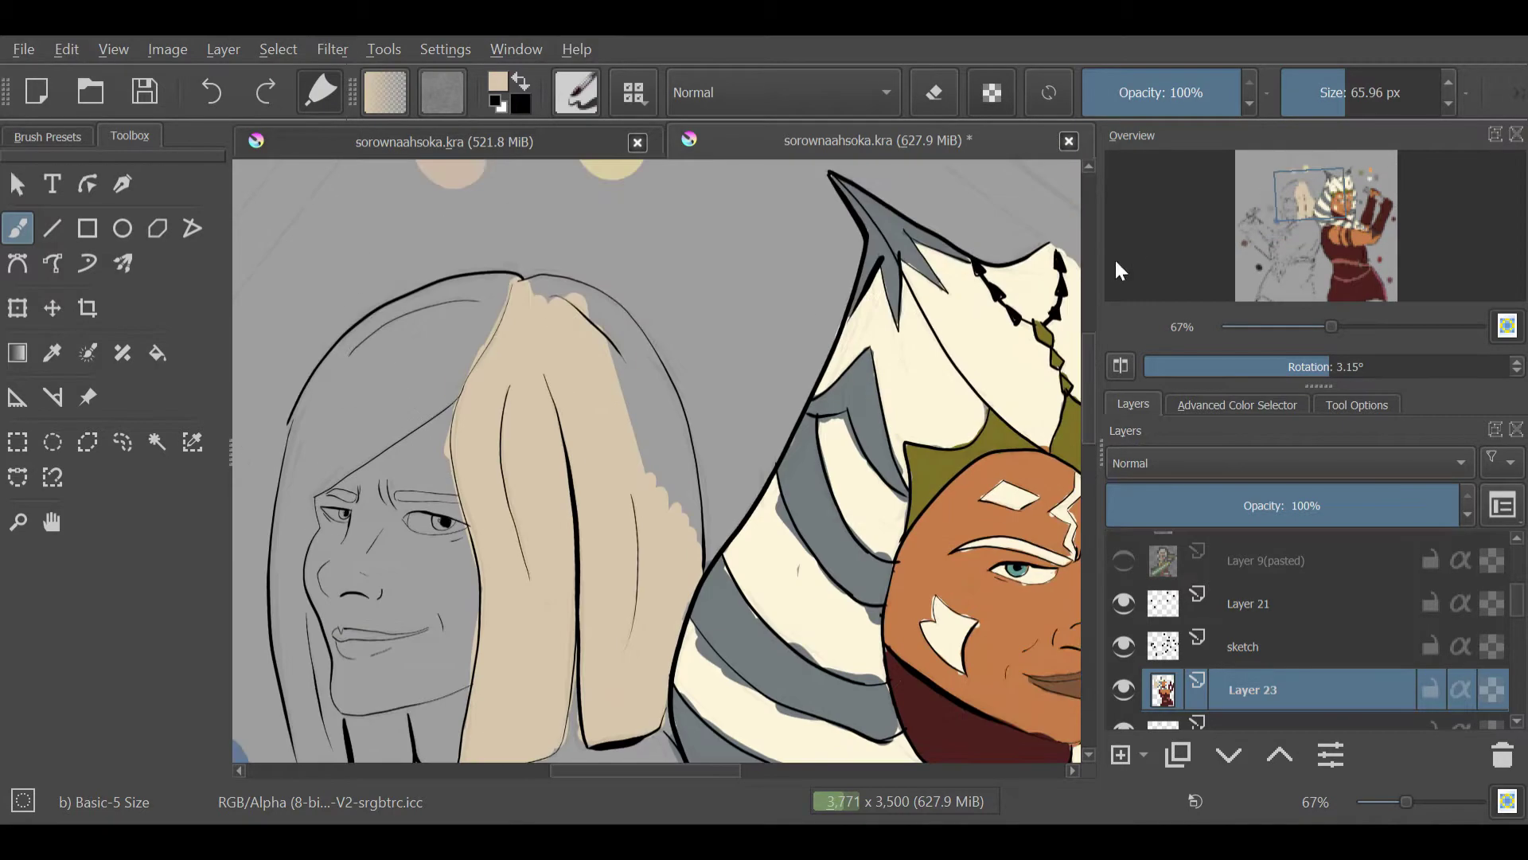
left_click_drag(636, 335, 692, 542)
left_click_drag(533, 275, 645, 342)
mouse_move(387, 716)
left_mouse_down()
mouse_move(652, 553)
mouse_move(621, 748)
left_mouse_up()
mouse_move(716, 303)
left_mouse_down()
mouse_move(589, 414)
mouse_move(549, 494)
left_mouse_up()
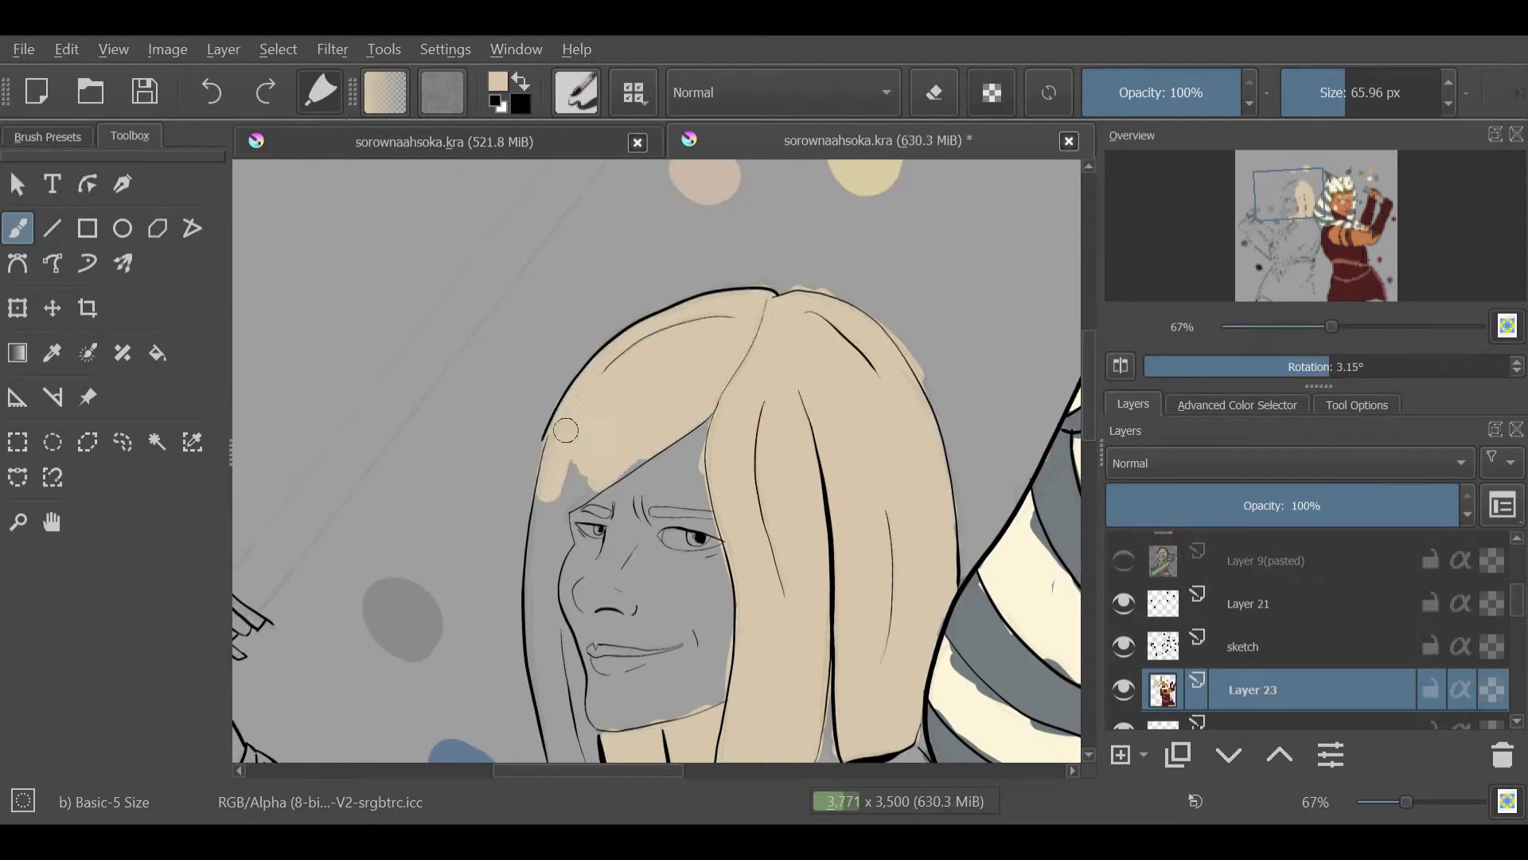
left_click_drag(544, 557, 629, 489)
mouse_move(661, 405)
left_mouse_down()
mouse_move(629, 489)
mouse_move(621, 717)
mouse_move(637, 749)
left_mouse_up()
mouse_move(1331, 326)
left_mouse_down()
mouse_move(1285, 326)
mouse_move(1307, 326)
left_mouse_up()
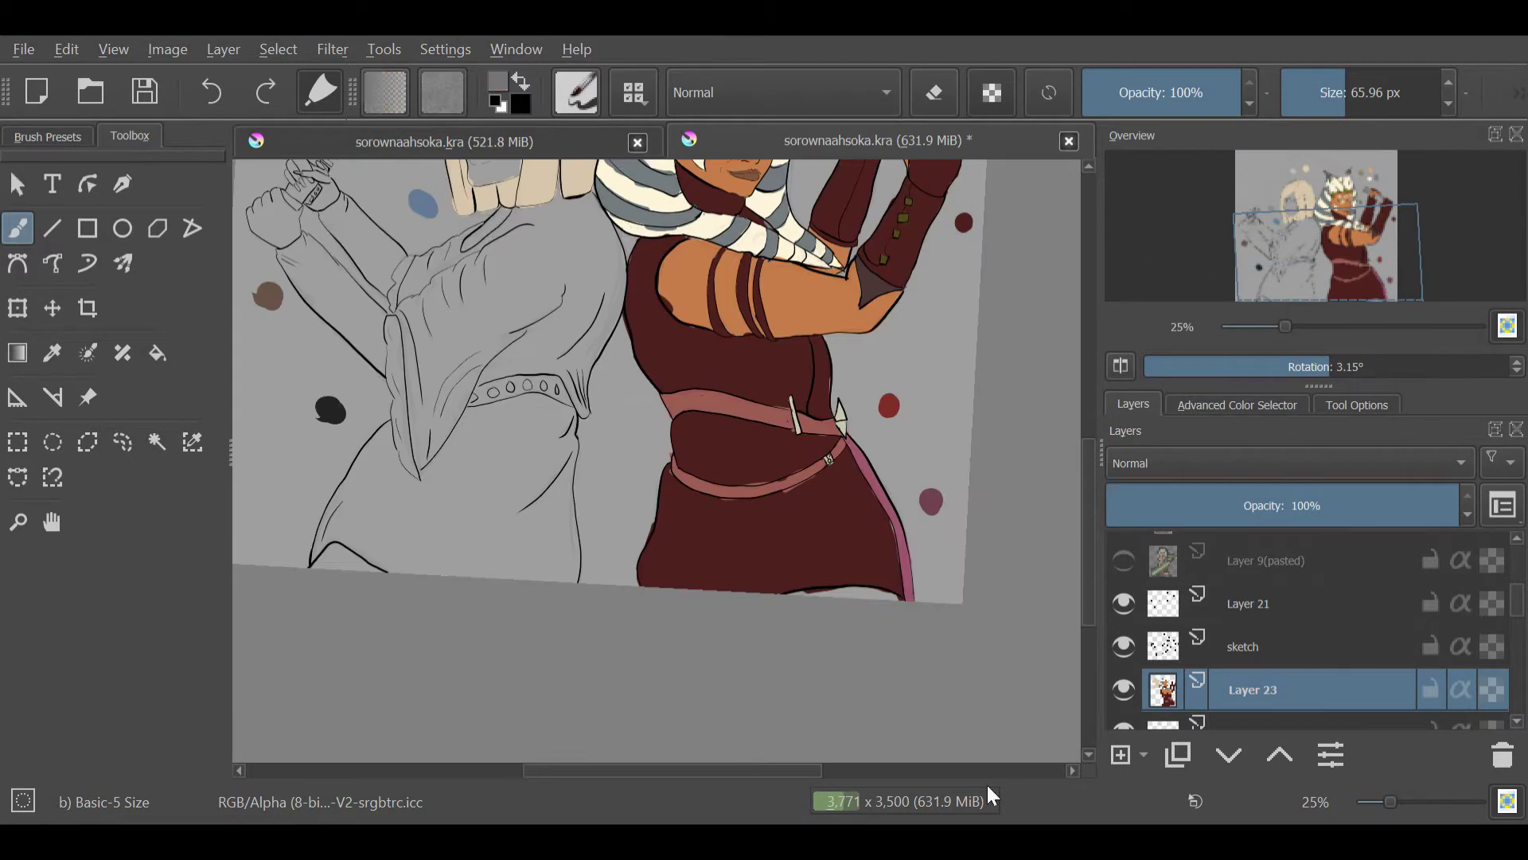
Step: Erase the dark grey smudge below the blonde Jedi's dress hem
left_click(1343, 280)
mouse_move(963, 589)
left_mouse_down()
mouse_move(1043, 594)
mouse_move(961, 589)
left_mouse_up()
mouse_move(1317, 326)
left_mouse_down()
mouse_move(1273, 327)
mouse_move(1307, 326)
left_mouse_up()
left_click(1346, 236)
left_click_drag(1345, 236, 1291, 226)
scroll(701, 413, "up", 1)
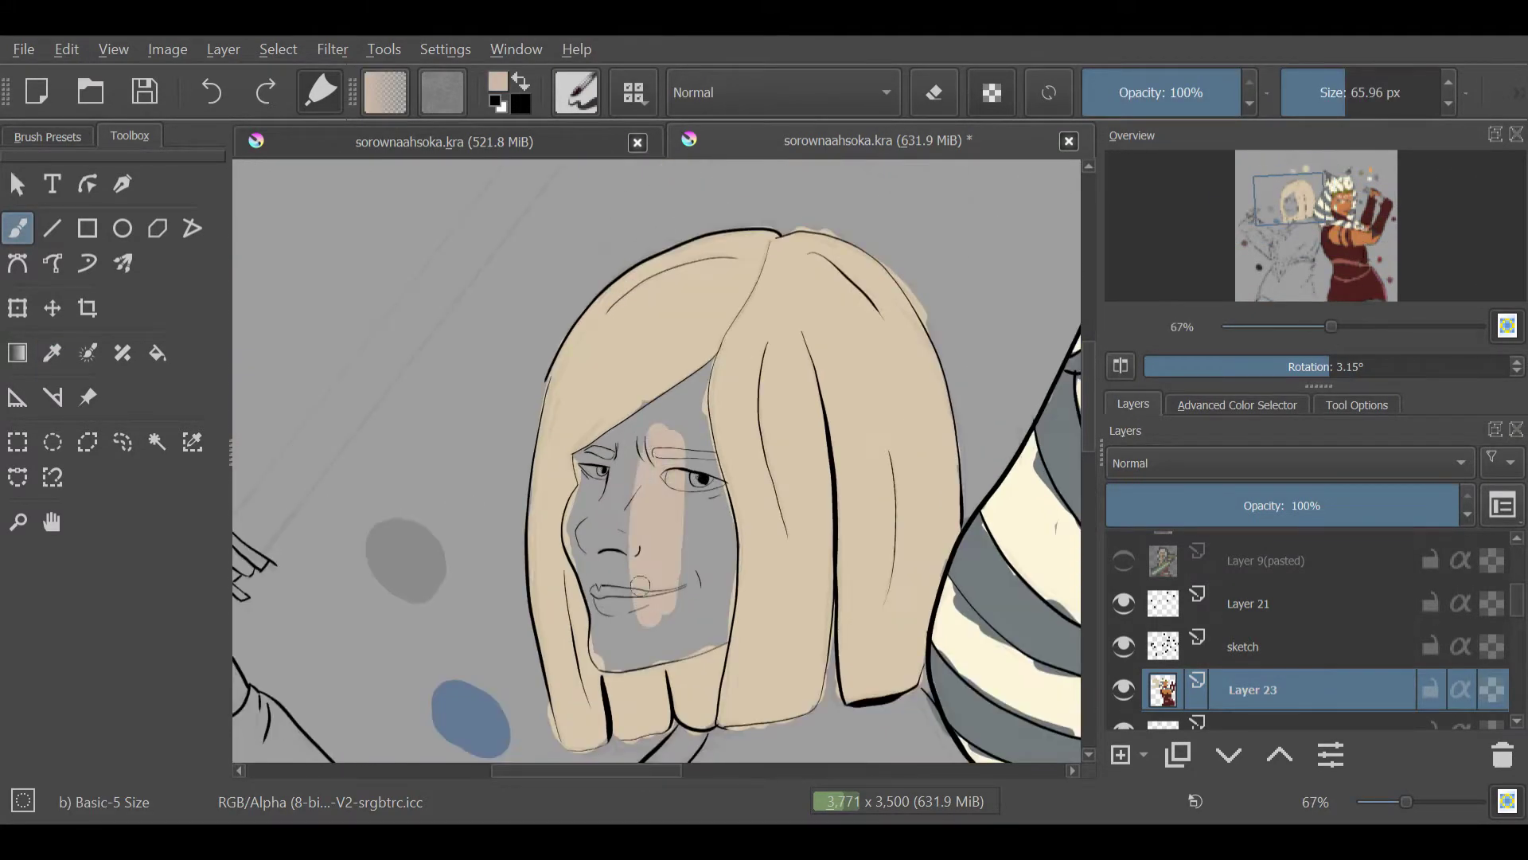
Step: Paint pale skin tone over the blonde Jedi's face, fingers and second hand
mouse_move(636, 446)
left_mouse_down()
mouse_move(581, 573)
mouse_move(706, 372)
mouse_move(715, 647)
mouse_move(688, 429)
left_mouse_up()
left_click_drag(724, 466, 671, 537)
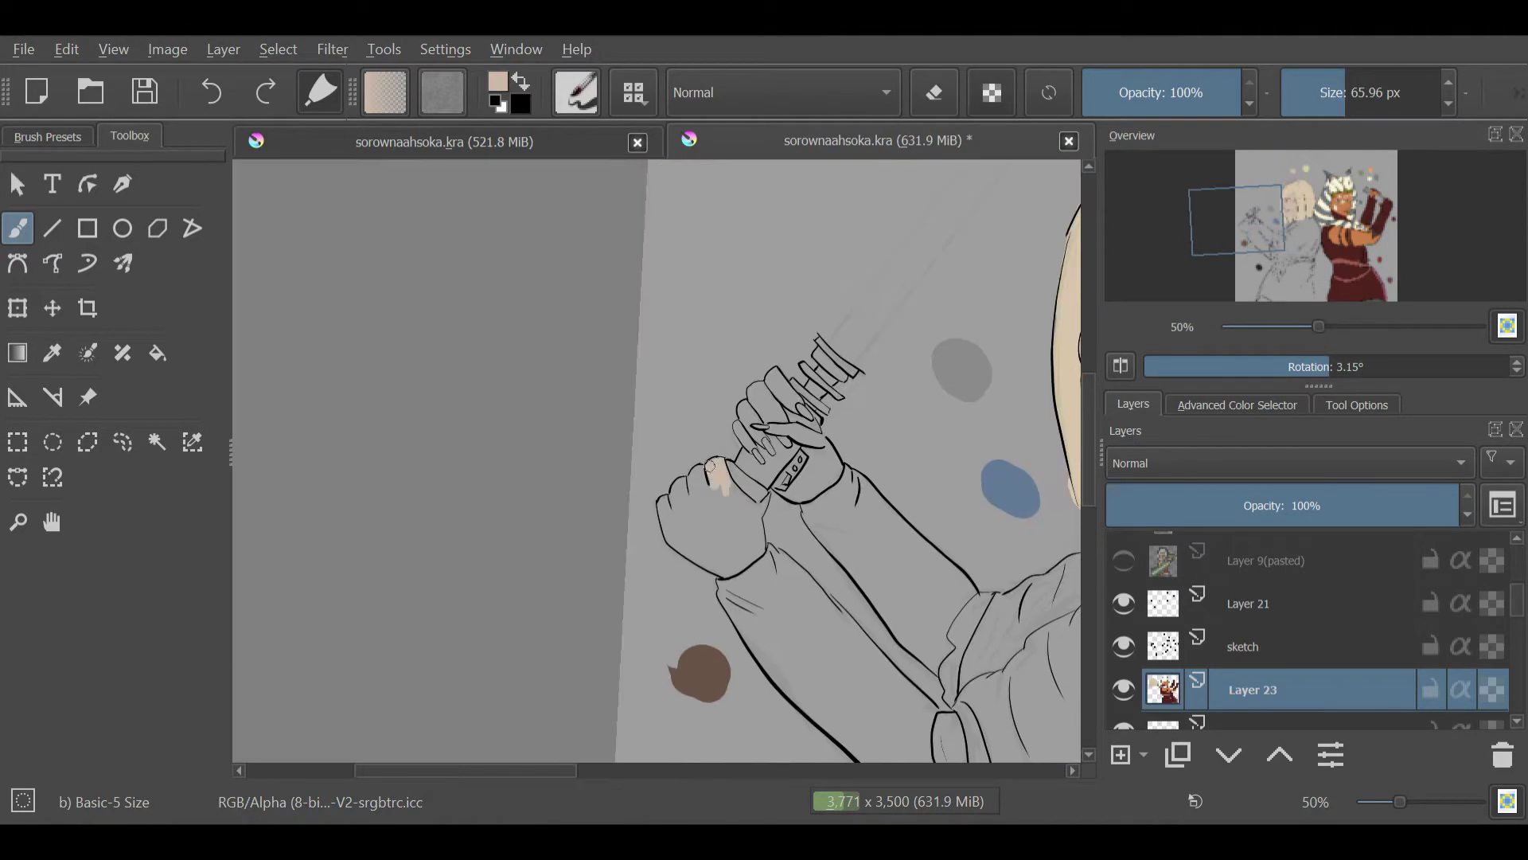
left_click_drag(735, 487, 702, 557)
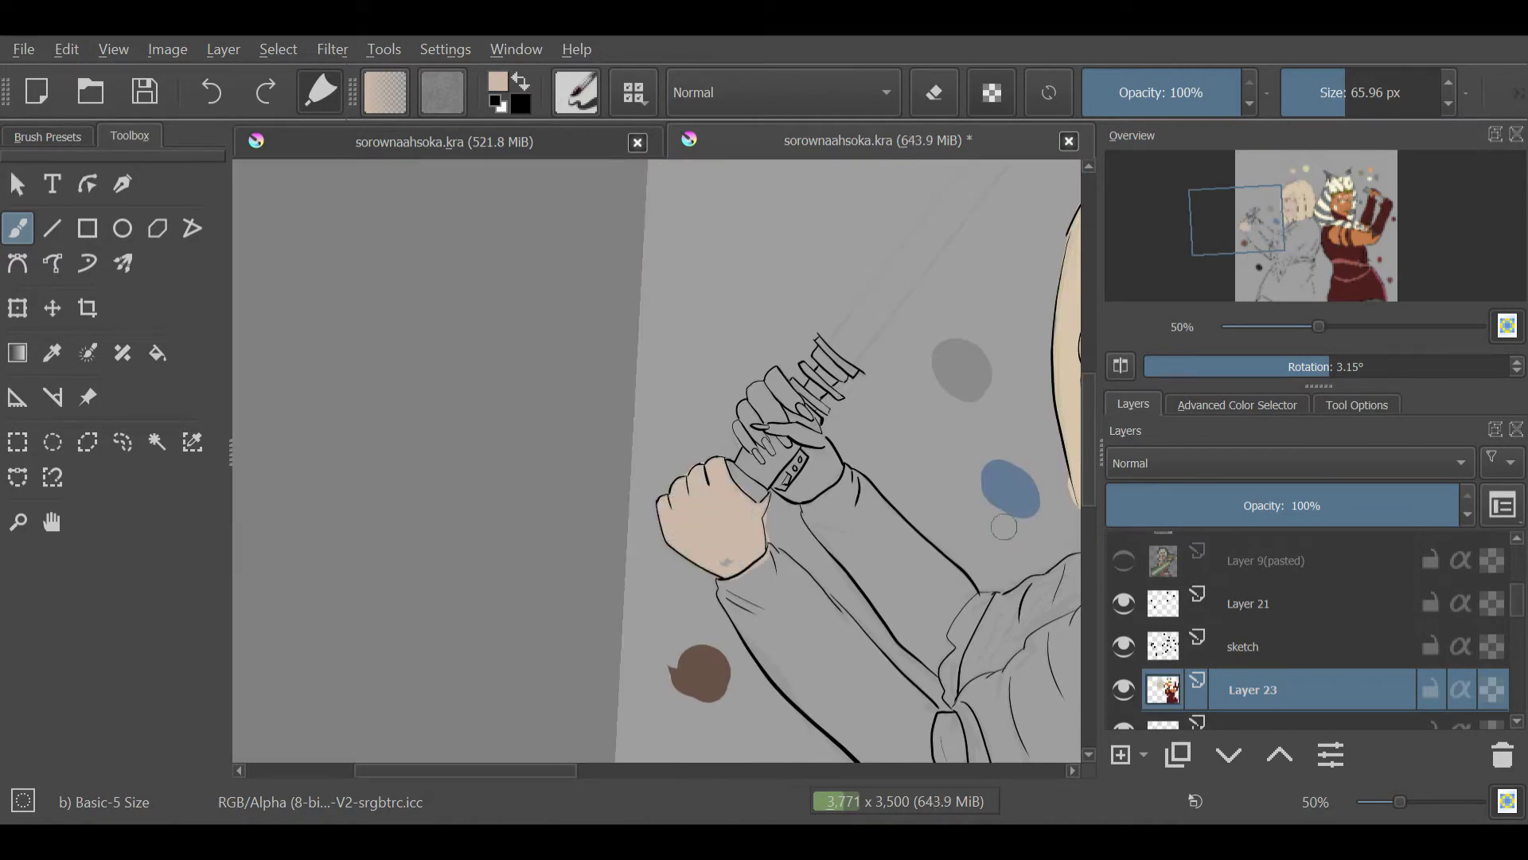
scroll(876, 446, "up", 1)
left_click_drag(791, 462, 812, 500)
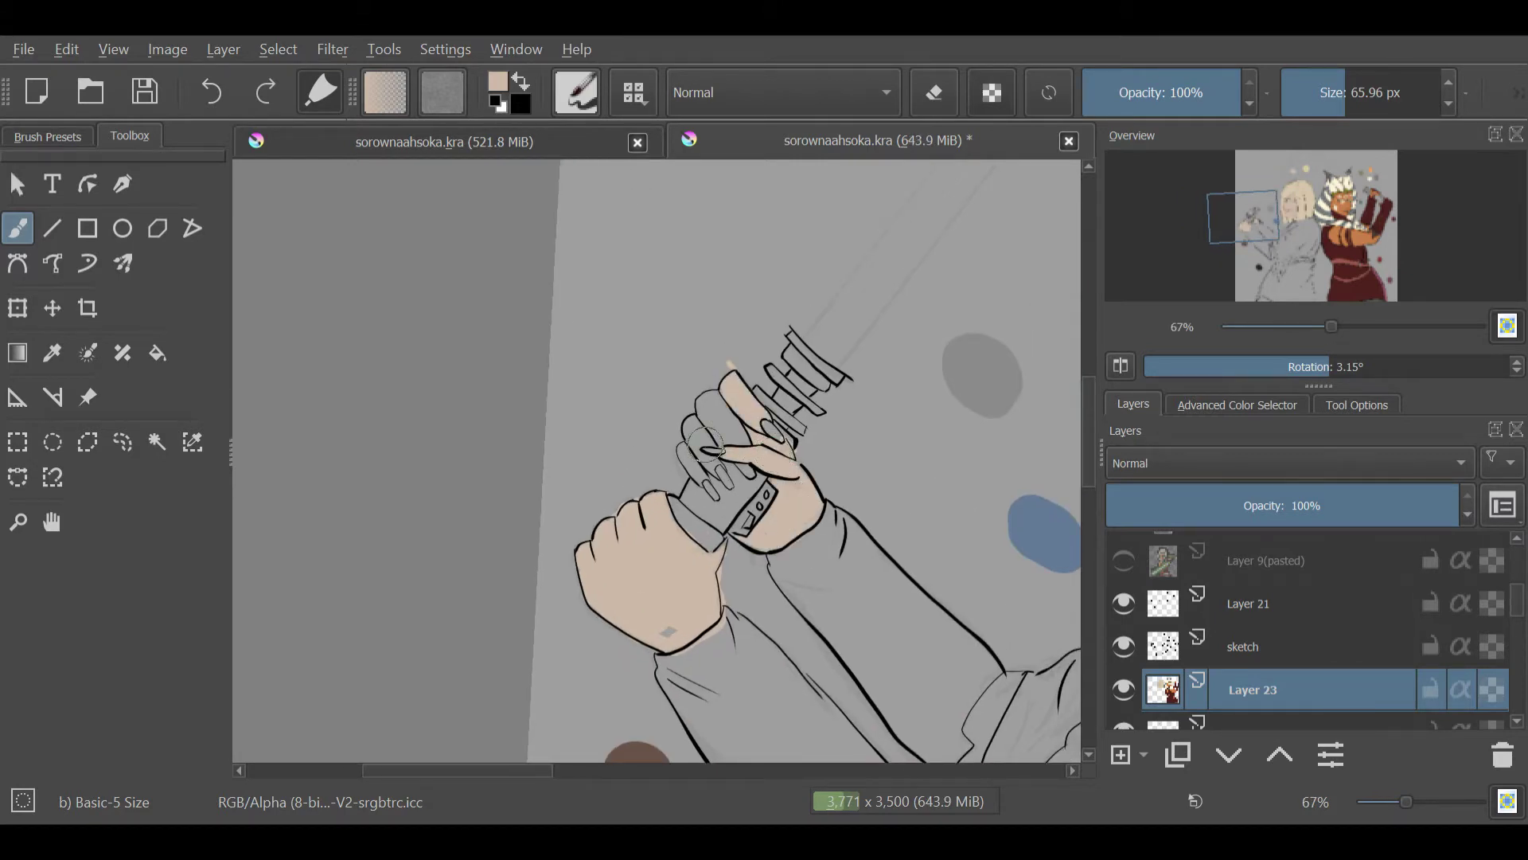
left_click(1343, 271)
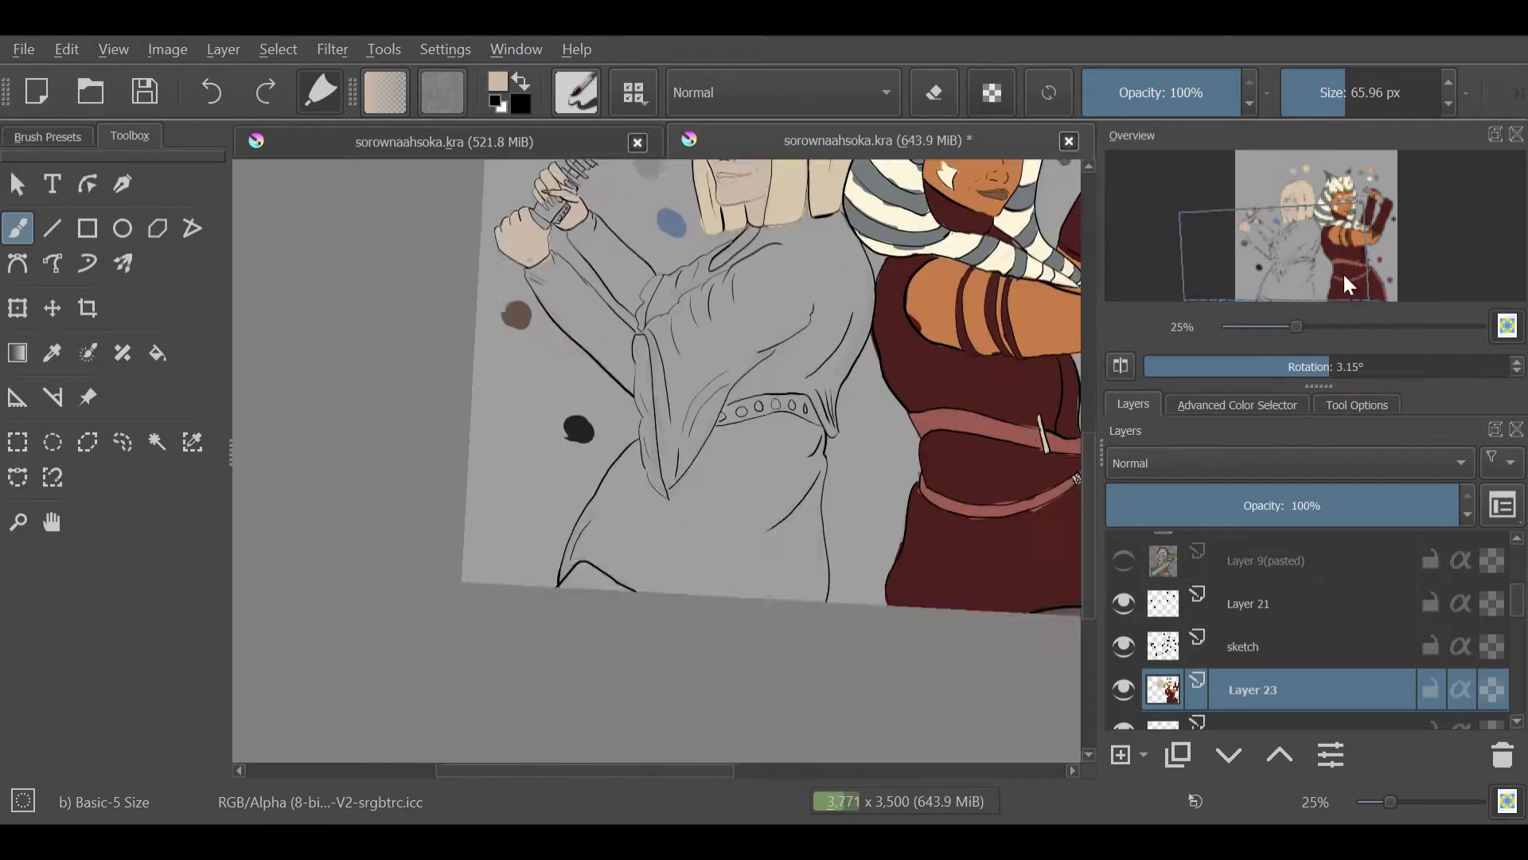
left_click_drag(1331, 326, 1299, 327)
left_click(1352, 269)
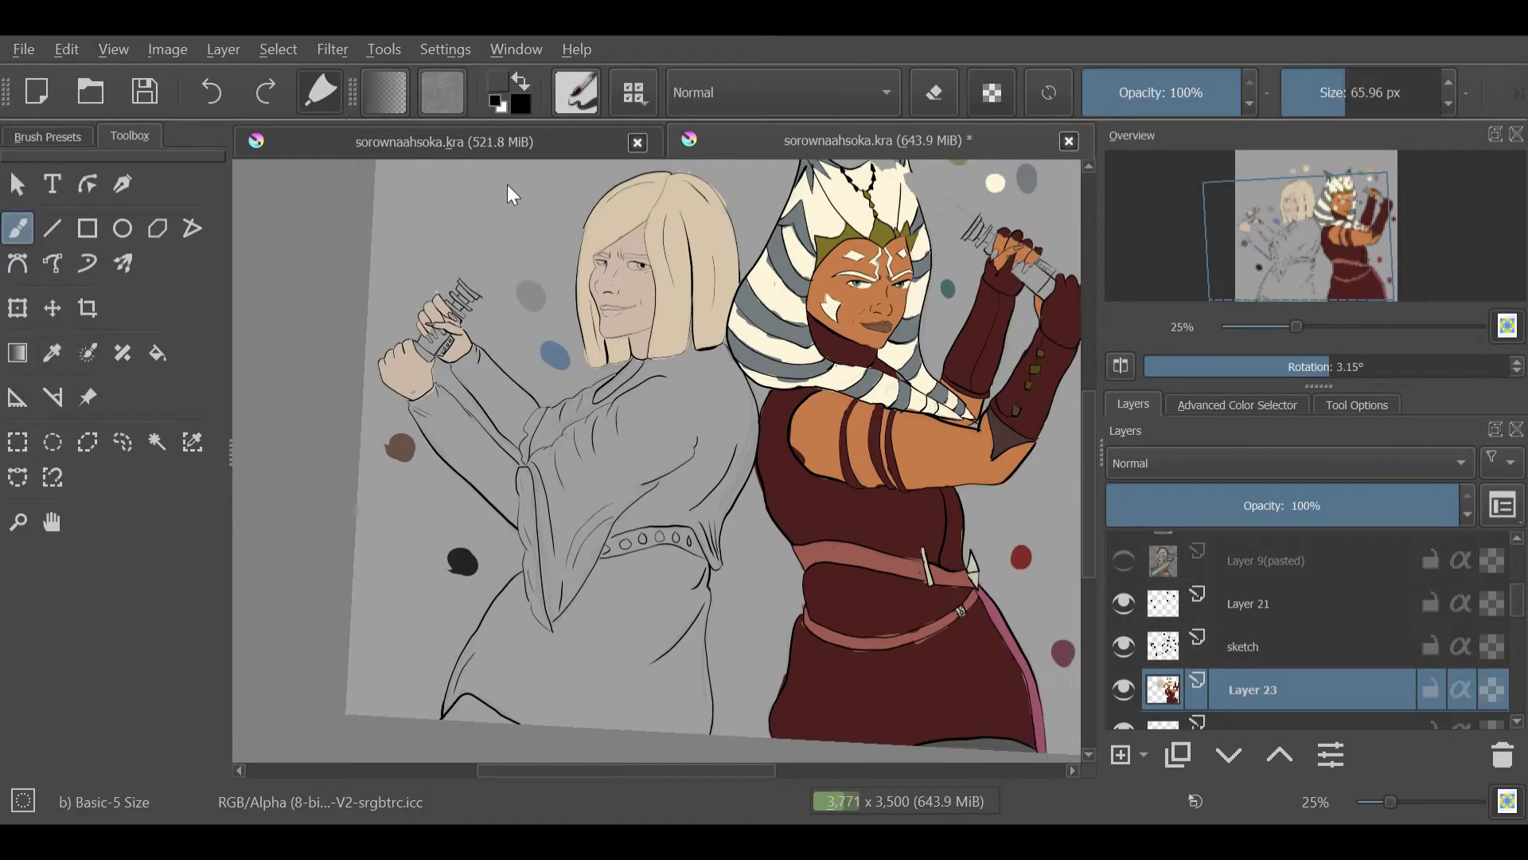
left_click(1328, 238)
Step: Shade the blonde Jedi's torso and lower robe grey with a larger brush
left_click_drag(716, 358, 677, 597)
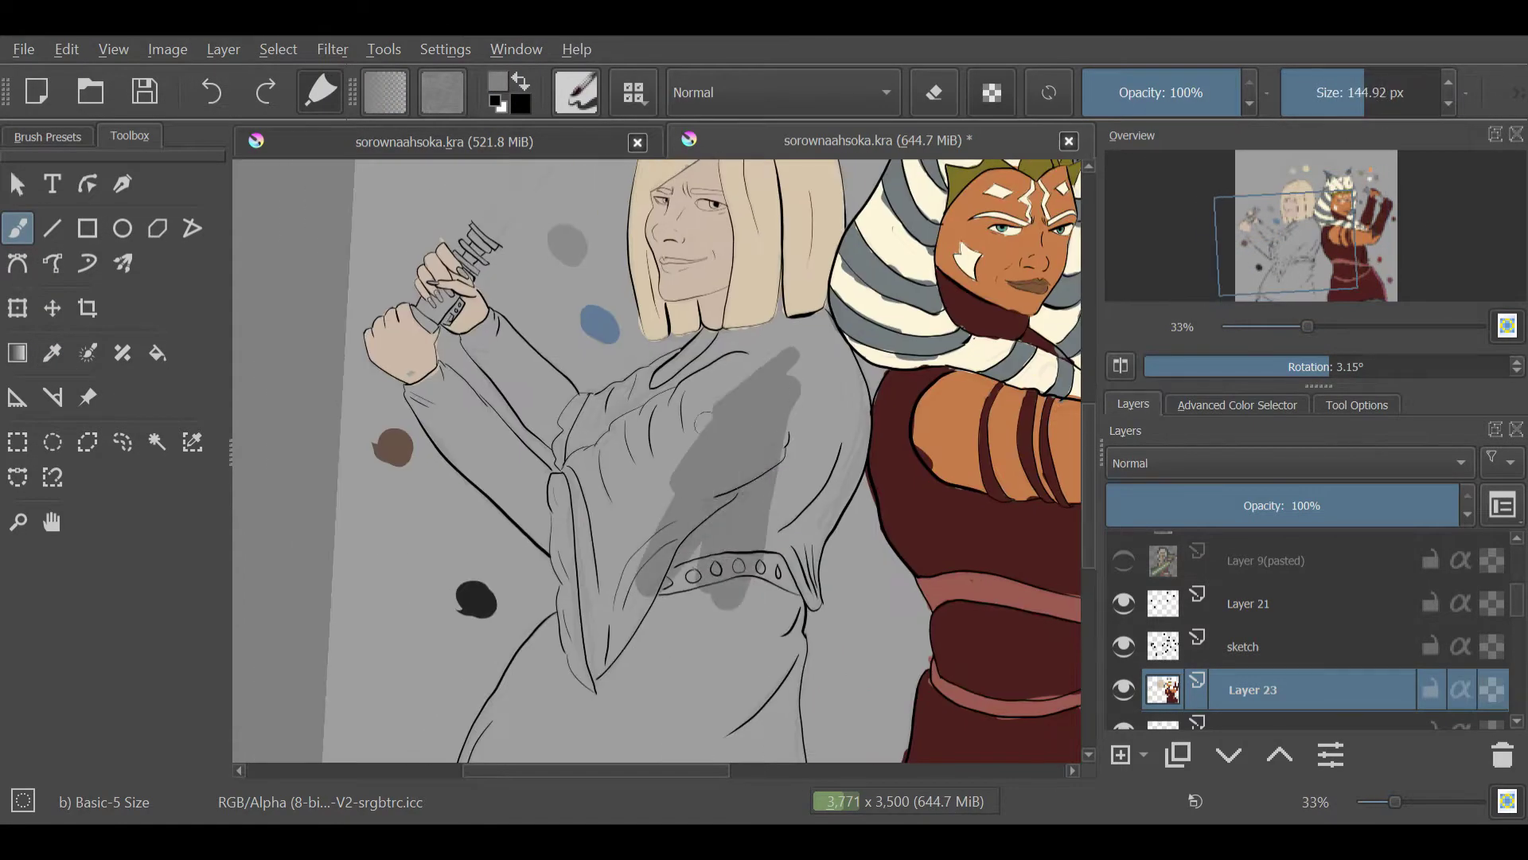
mouse_move(677, 430)
left_mouse_down()
mouse_move(660, 533)
mouse_move(605, 684)
left_mouse_up()
left_click_drag(589, 469, 557, 669)
left_click(1368, 231)
mouse_move(589, 327)
left_mouse_down()
mouse_move(701, 453)
mouse_move(676, 629)
mouse_move(724, 749)
left_mouse_up()
left_click(1302, 273)
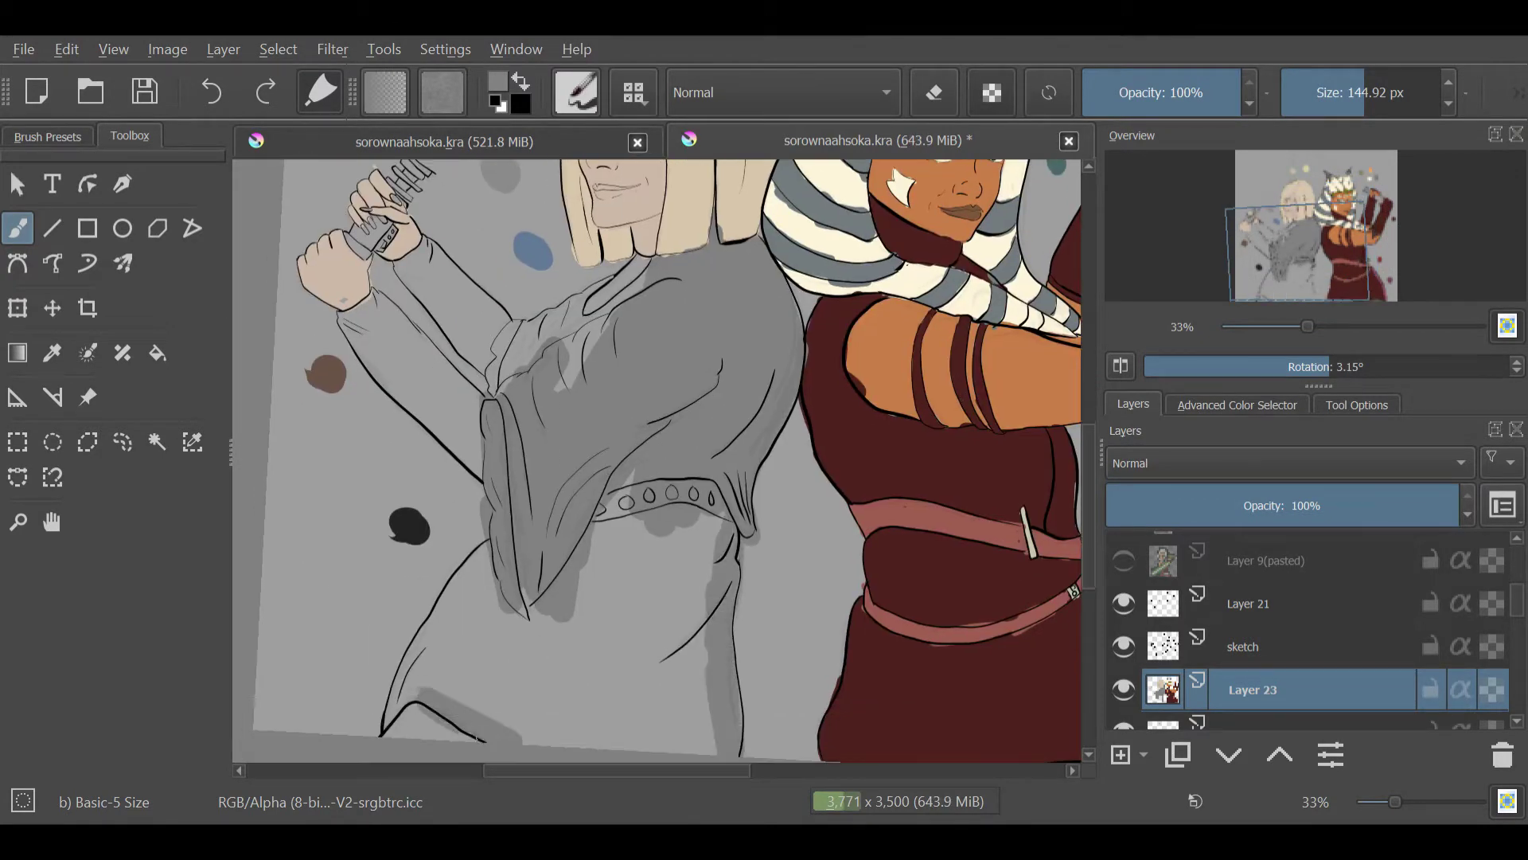
left_click_drag(478, 693, 398, 717)
left_click_drag(453, 549, 398, 701)
left_click_drag(676, 478, 605, 693)
Step: Extend the grey robe shading and add a light grey stroke along the collar
left_click(1294, 267)
left_click_drag(685, 418, 573, 593)
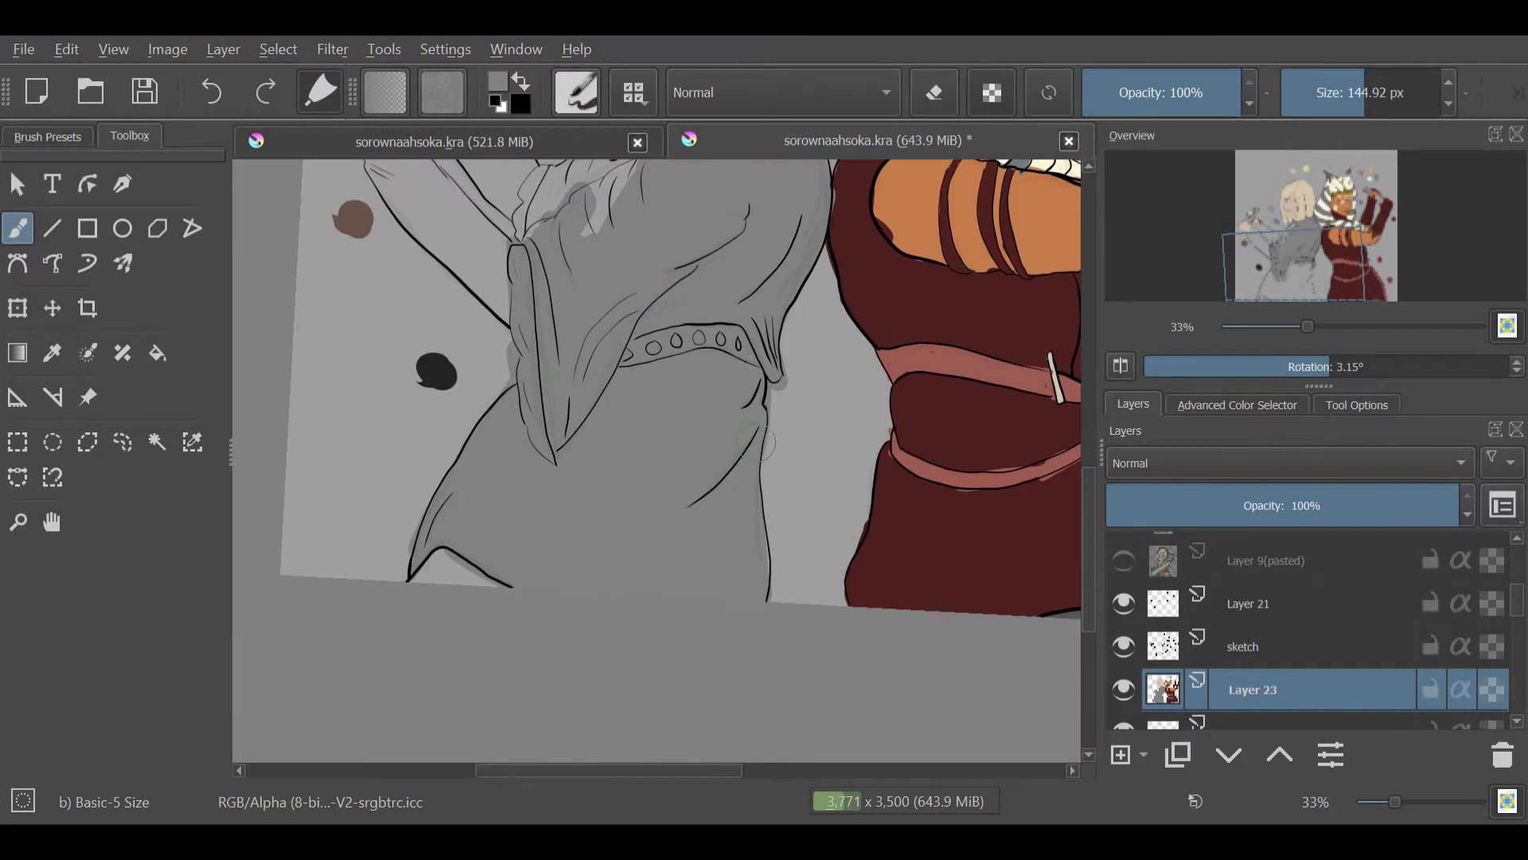
left_click(1297, 237)
left_click_drag(549, 426, 498, 501)
left_click_drag(597, 430, 526, 497)
left_click(629, 374, "ctrl")
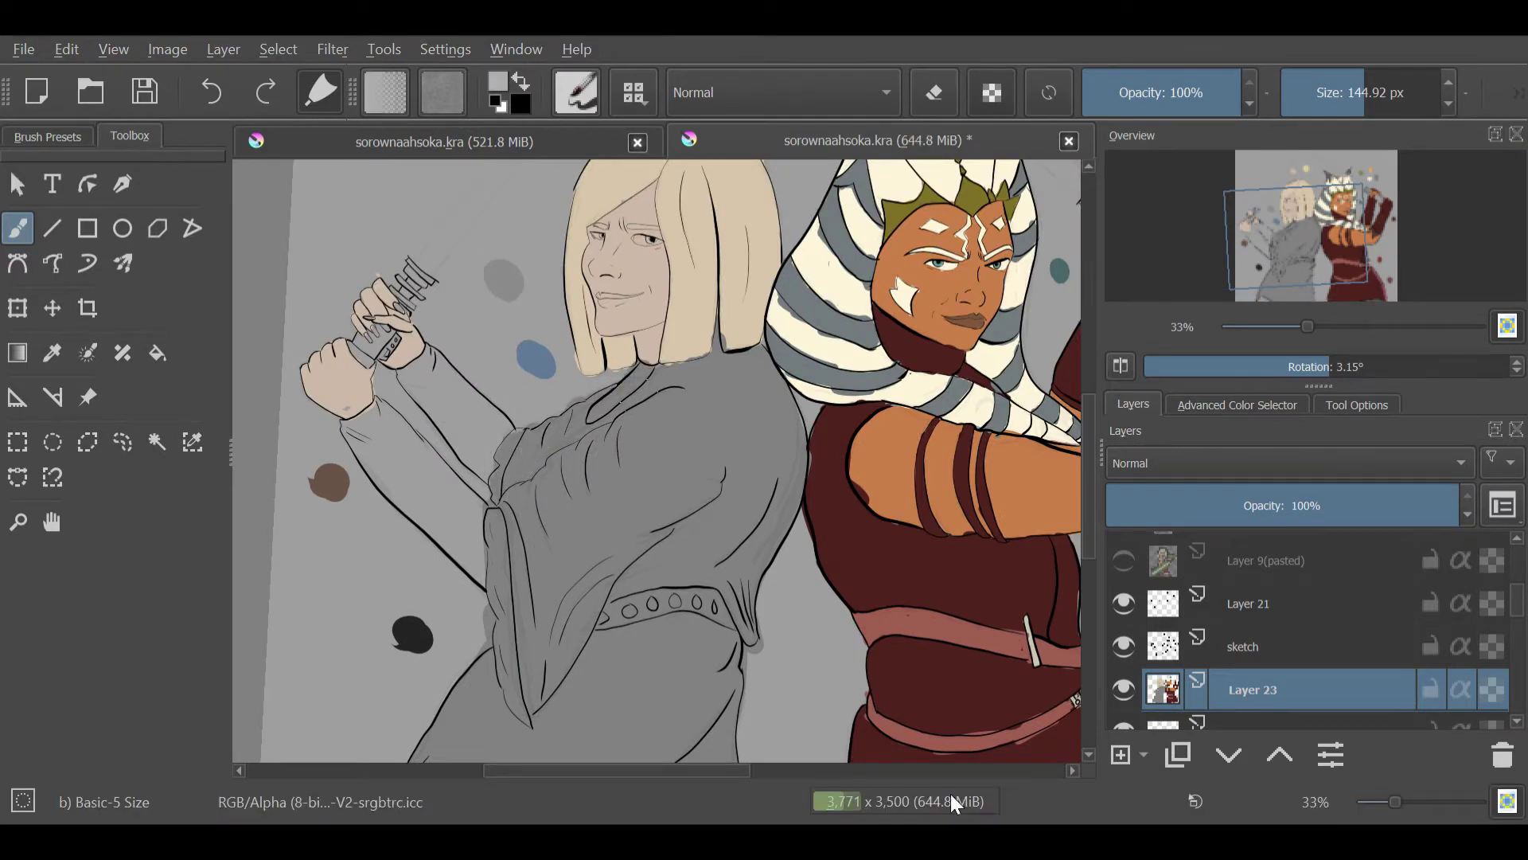
left_click_drag(645, 367, 595, 412)
left_click(535, 360, "ctrl")
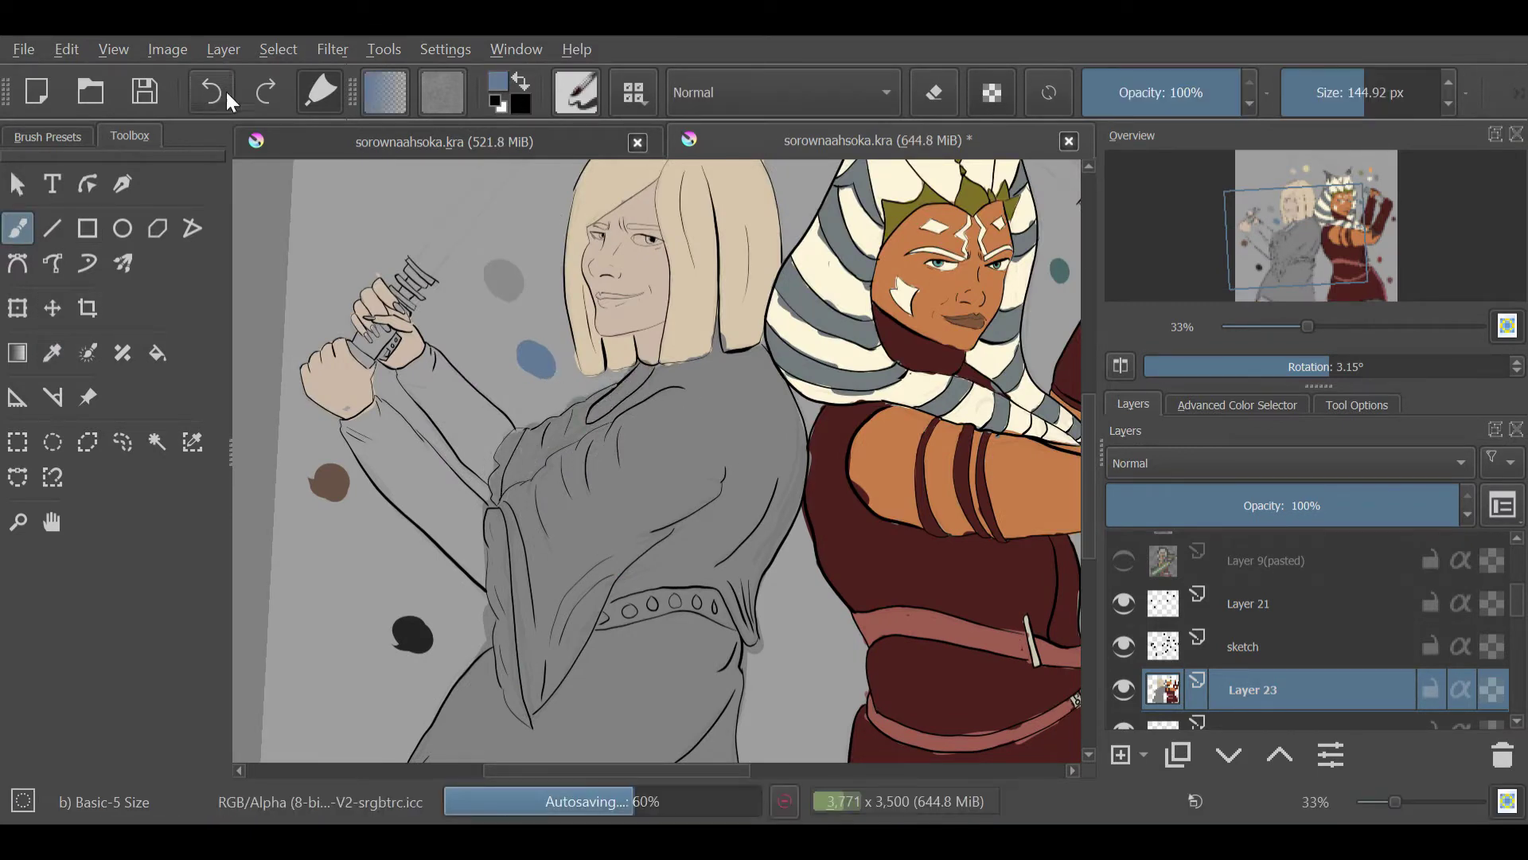
Step: Paint the blonde Jedi's collar and both sleeves slate blue
left_click_drag(649, 366, 614, 402)
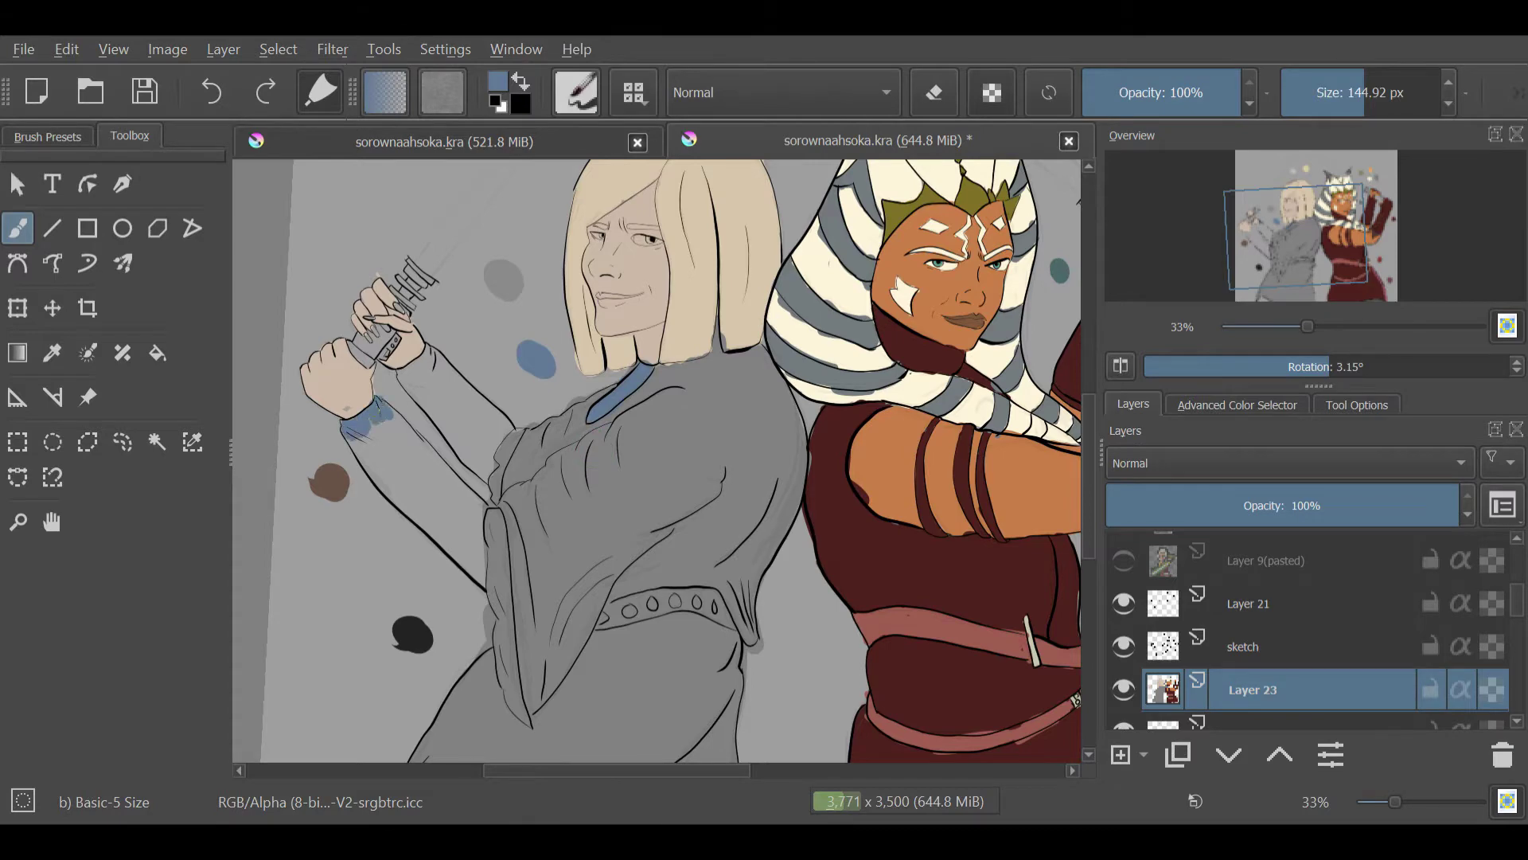
mouse_move(362, 426)
left_mouse_down()
mouse_move(469, 541)
mouse_move(481, 589)
left_mouse_up()
mouse_move(406, 350)
left_mouse_down()
mouse_move(493, 470)
mouse_move(580, 455)
left_mouse_up()
Step: Paint the robe's belt near-black and reframe the whole figure
left_click(748, 573, "ctrl")
mouse_move(740, 566)
left_mouse_down()
mouse_move(629, 569)
mouse_move(756, 581)
left_mouse_up()
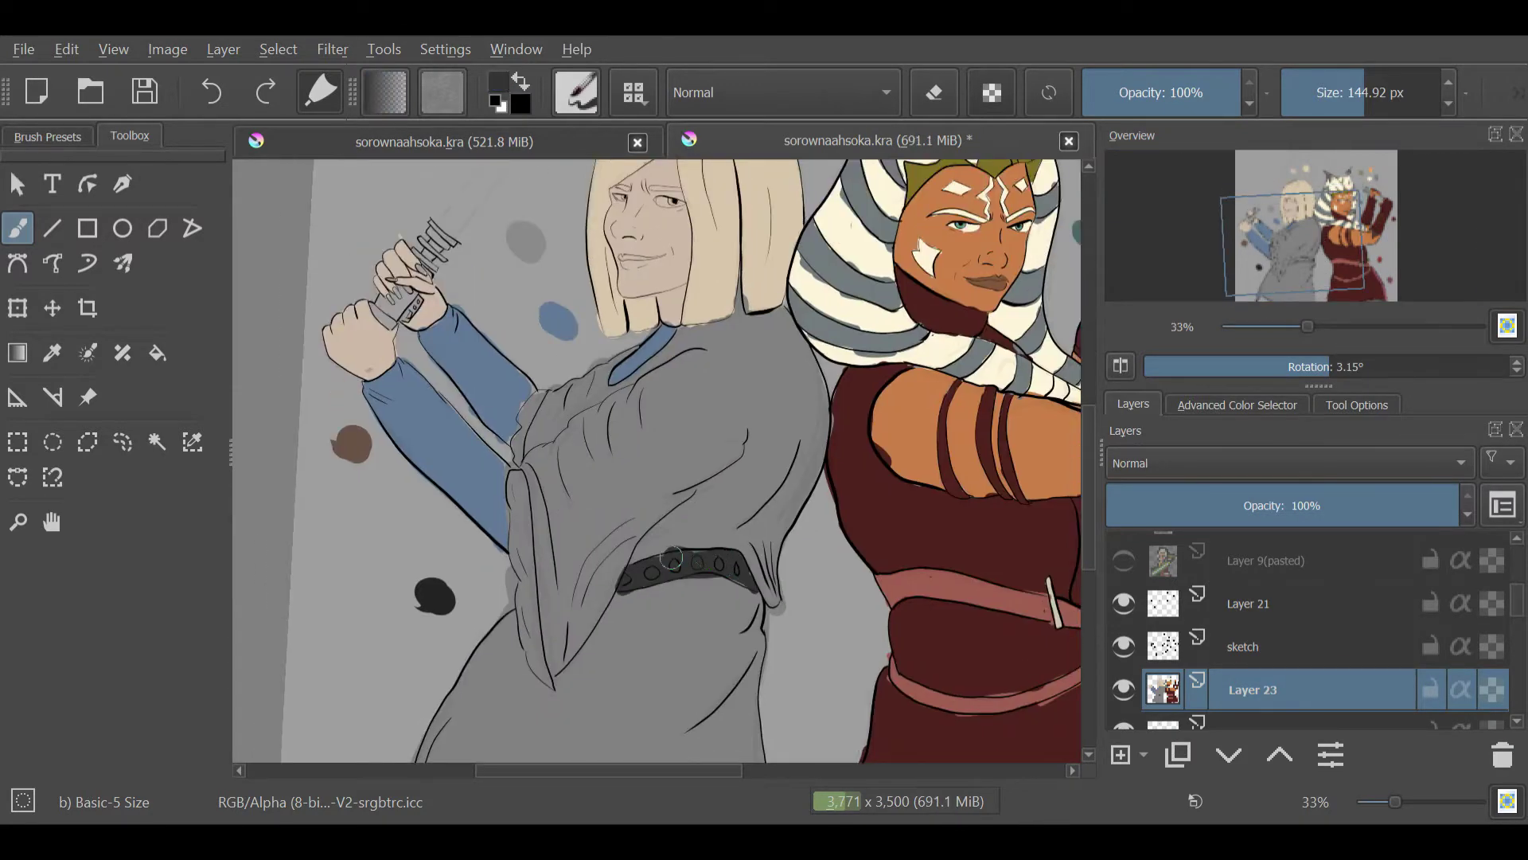
left_click_drag(1330, 246, 1315, 290)
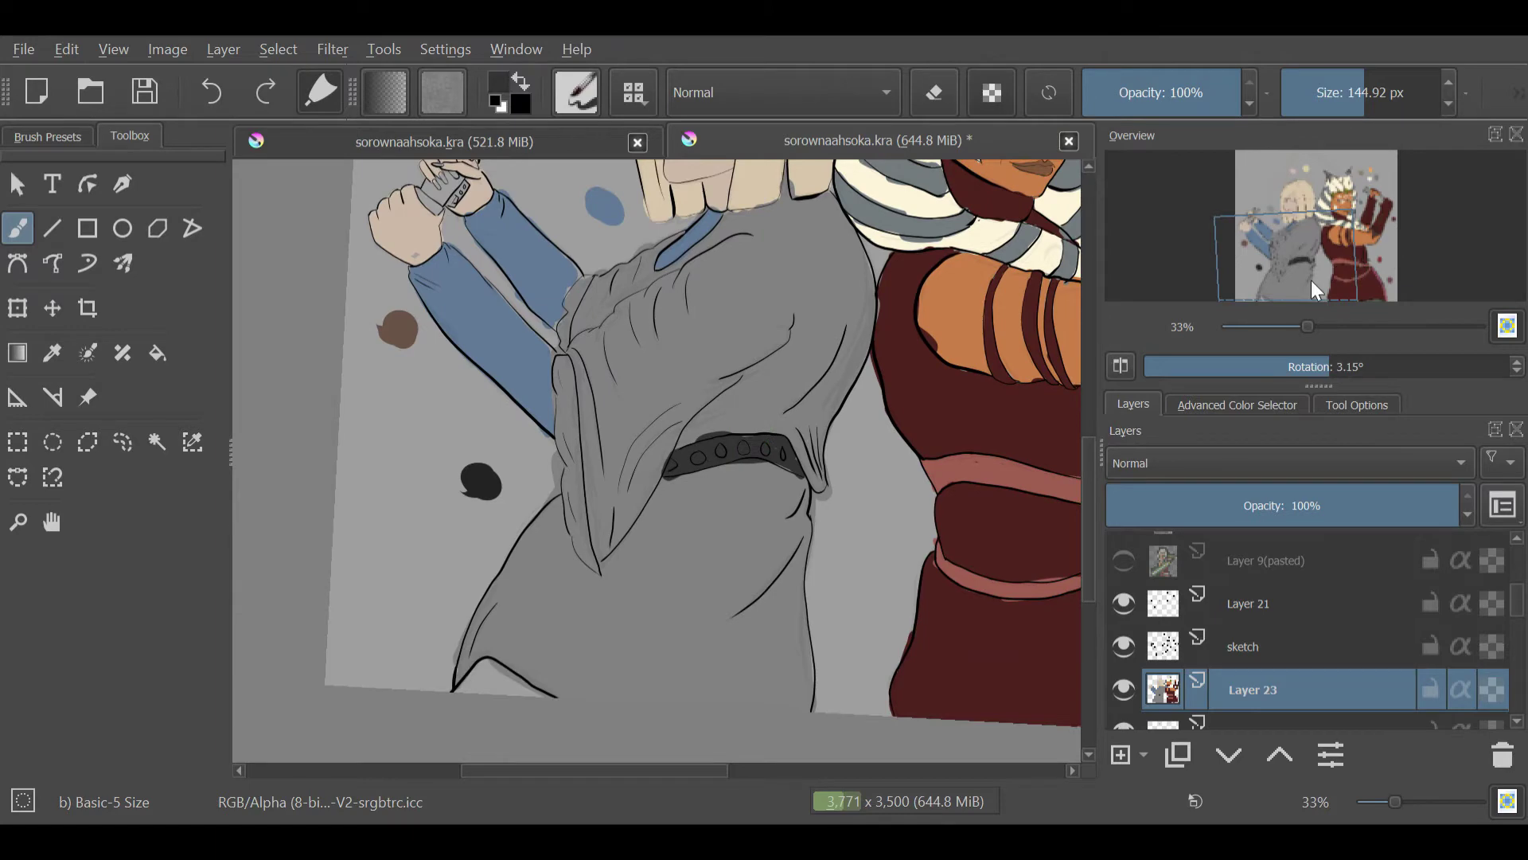
mouse_move(1311, 280)
left_mouse_down()
mouse_move(1292, 235)
mouse_move(1261, 243)
mouse_move(1286, 235)
left_mouse_up()
left_click(528, 231, "ctrl")
scroll(1289, 243, "up", 2)
key("bracketleft")
key("bracketleft")
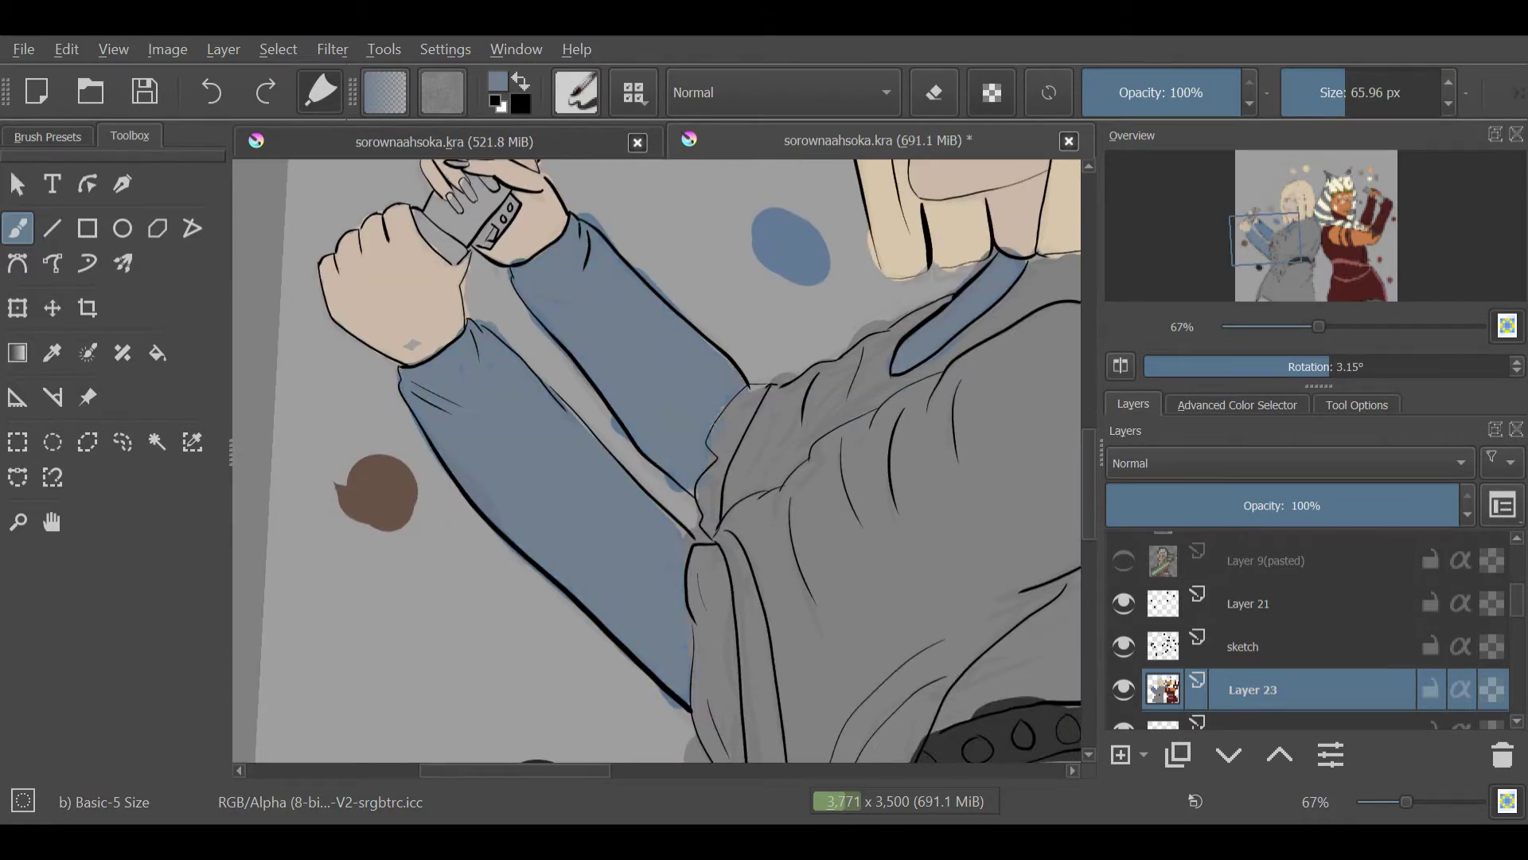
scroll(1325, 240, "down", 2)
left_click_drag(1324, 241, 1277, 256)
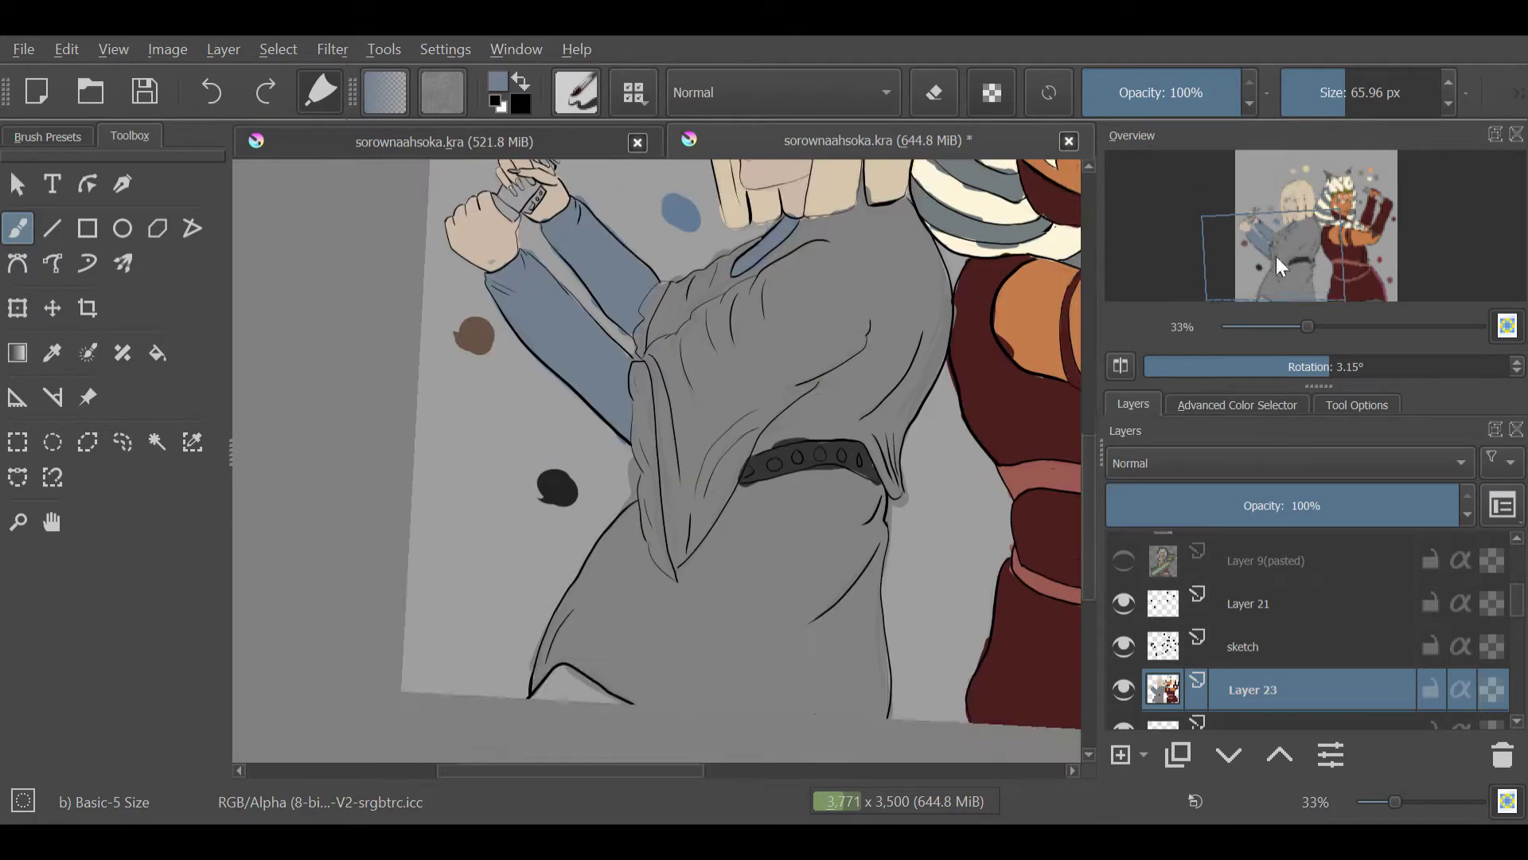
Step: Zoom to the faces and sample a beige tone from the canvas
left_click_drag(1307, 327, 1331, 327)
left_click(1331, 207)
key("p")
left_click(977, 312)
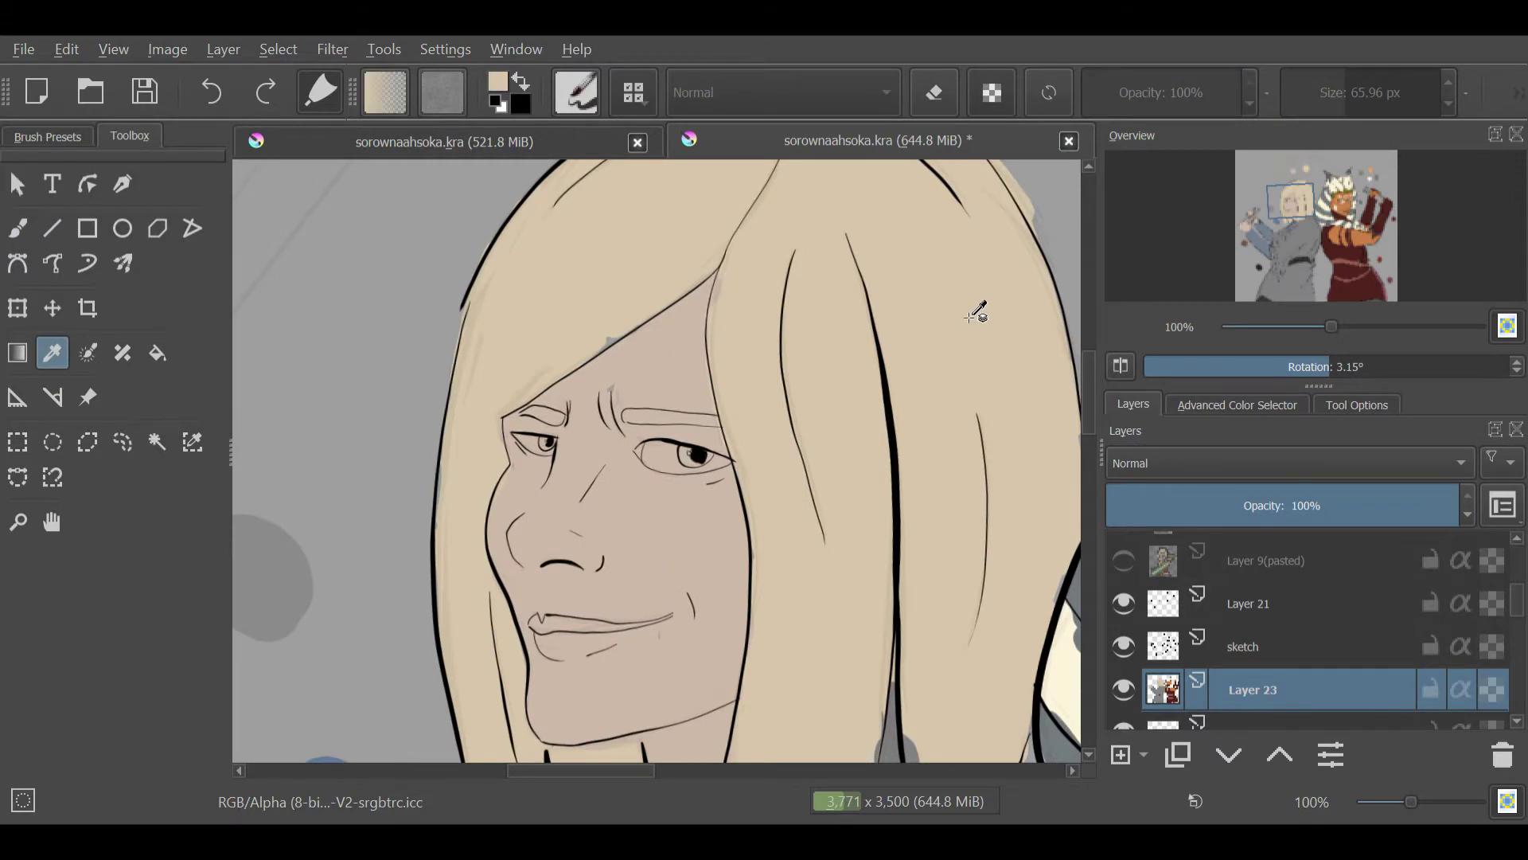
key("b")
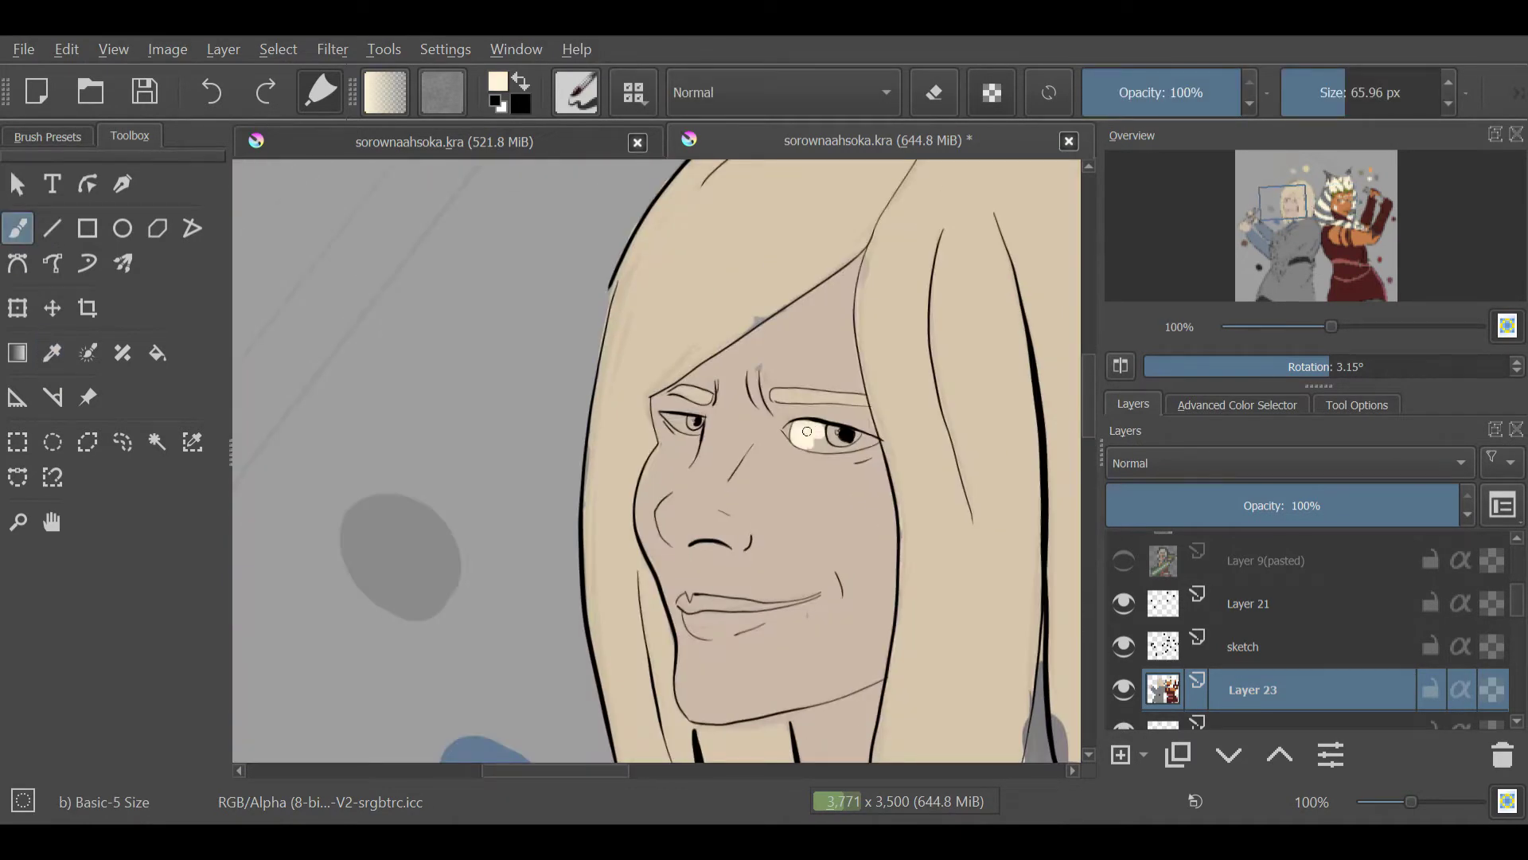
Step: Paint light eye whites and blue-grey irises, and add a faint shadow under the lip
left_click_drag(804, 436, 872, 432)
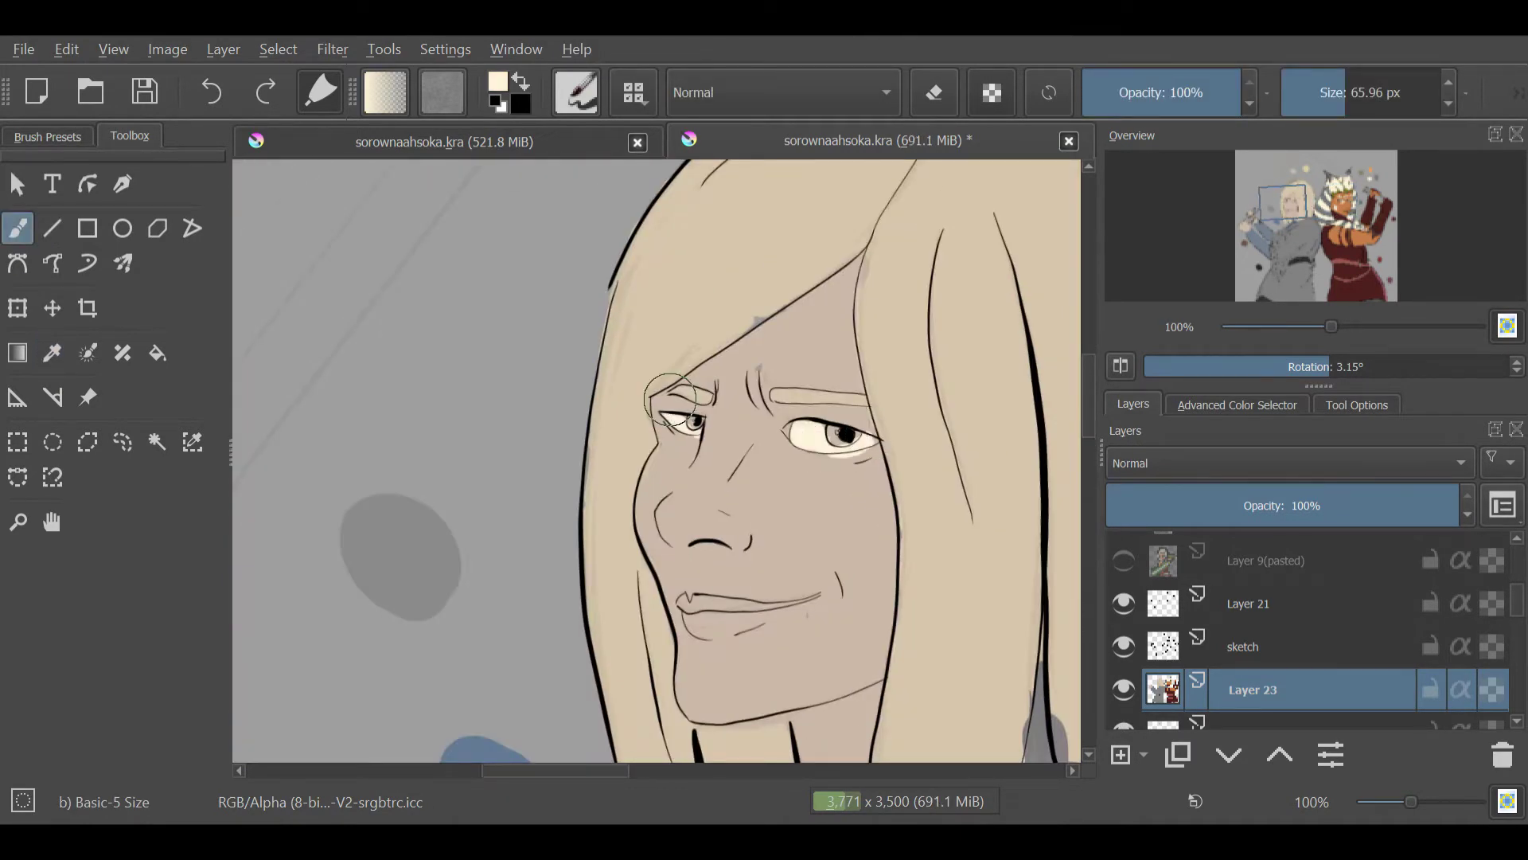
left_click_drag(670, 398, 497, 328)
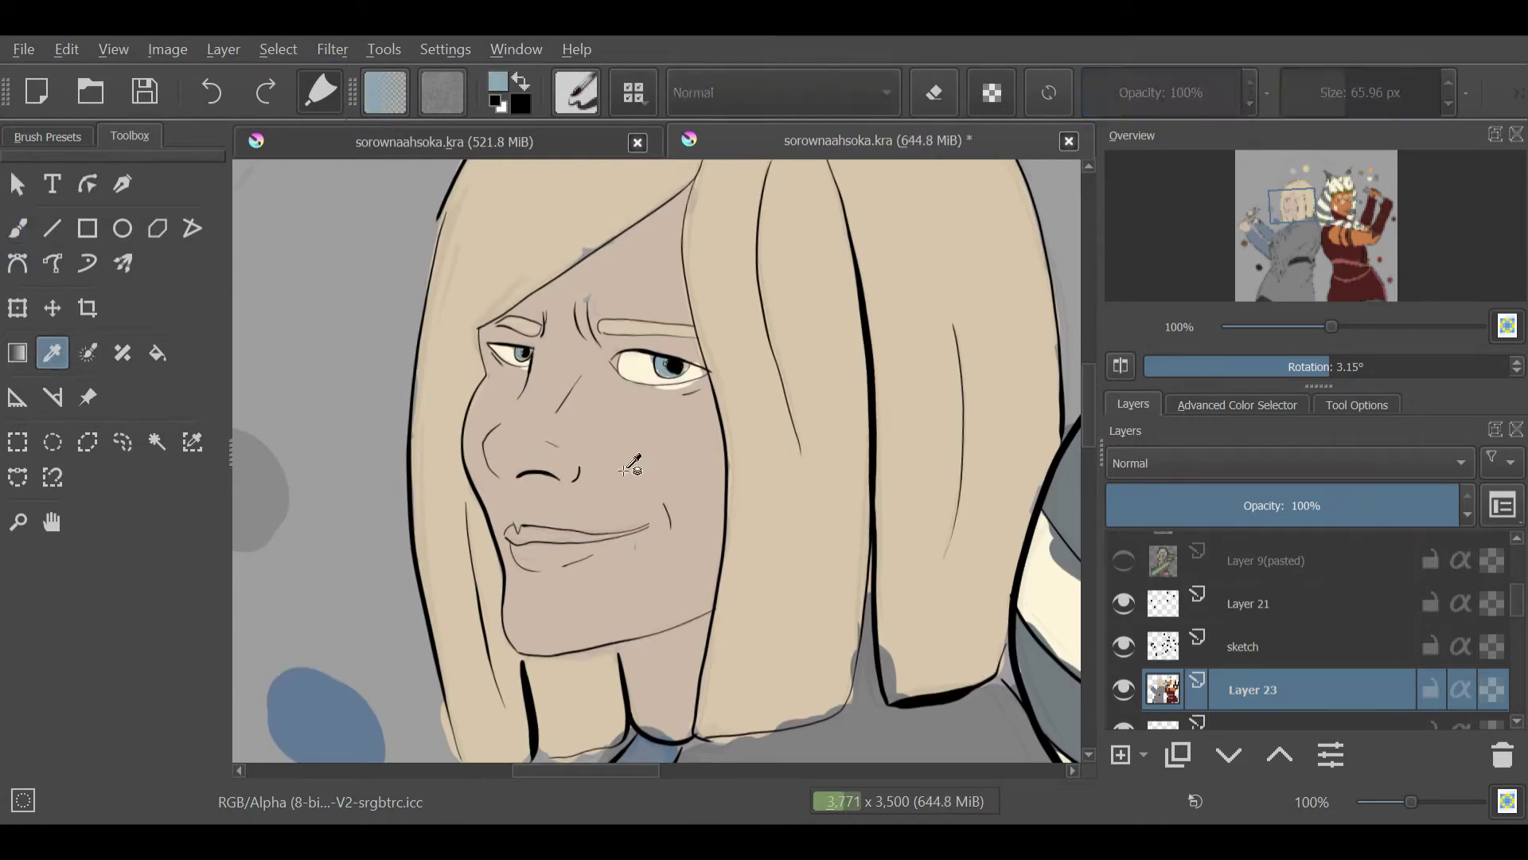
left_click(422, 172, "ctrl")
key("ctrl+z")
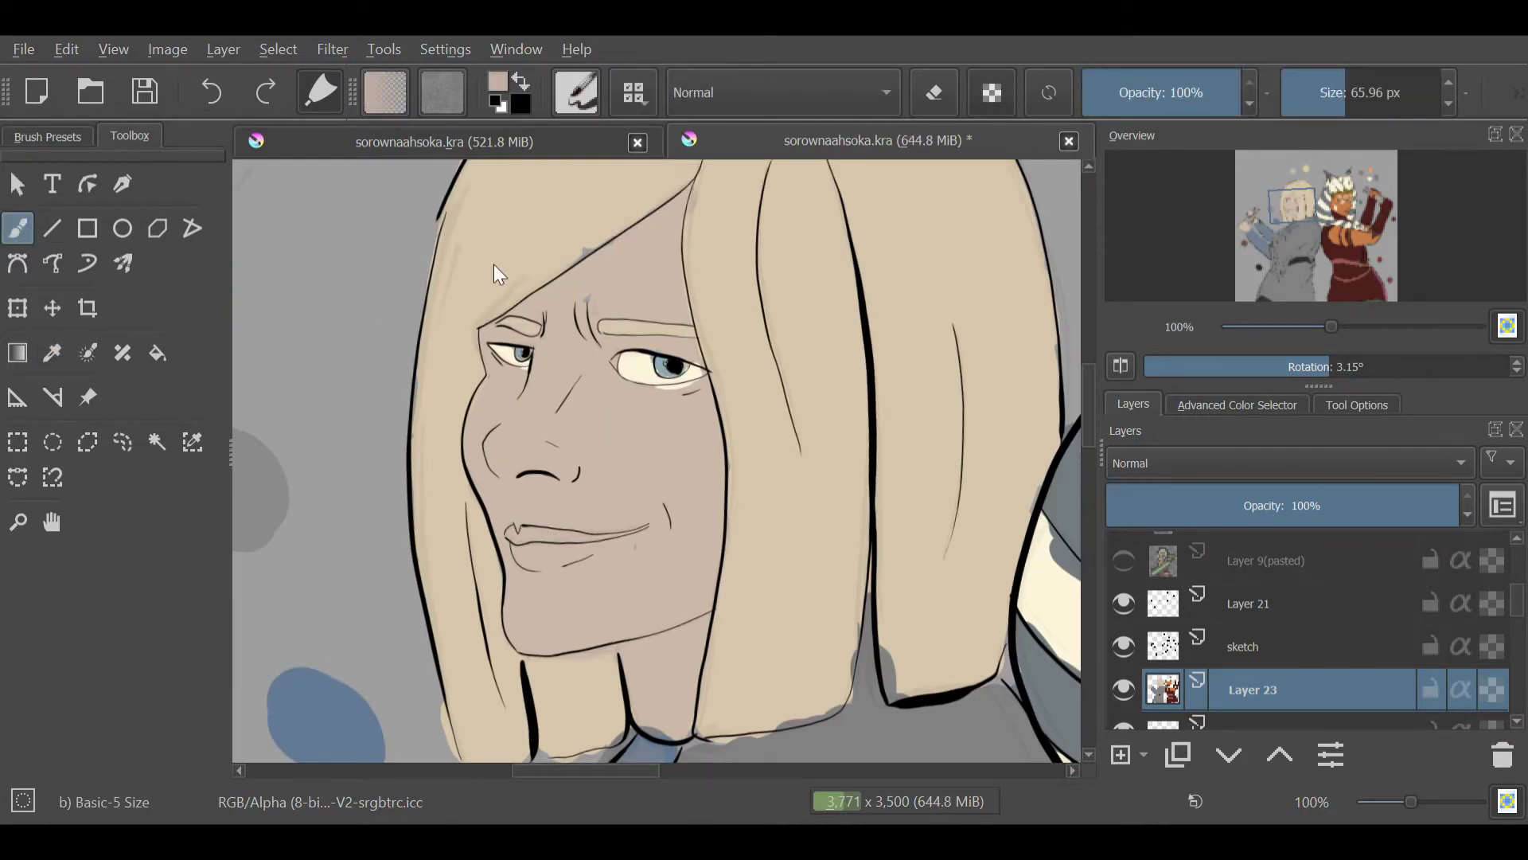
left_click(494, 266, "ctrl")
left_click_drag(516, 535, 629, 541)
Step: Darken the hilt and its upper segments between the blonde Jedi's hands
mouse_move(1302, 243)
left_mouse_down()
mouse_move(1320, 327)
mouse_move(1294, 295)
left_mouse_up()
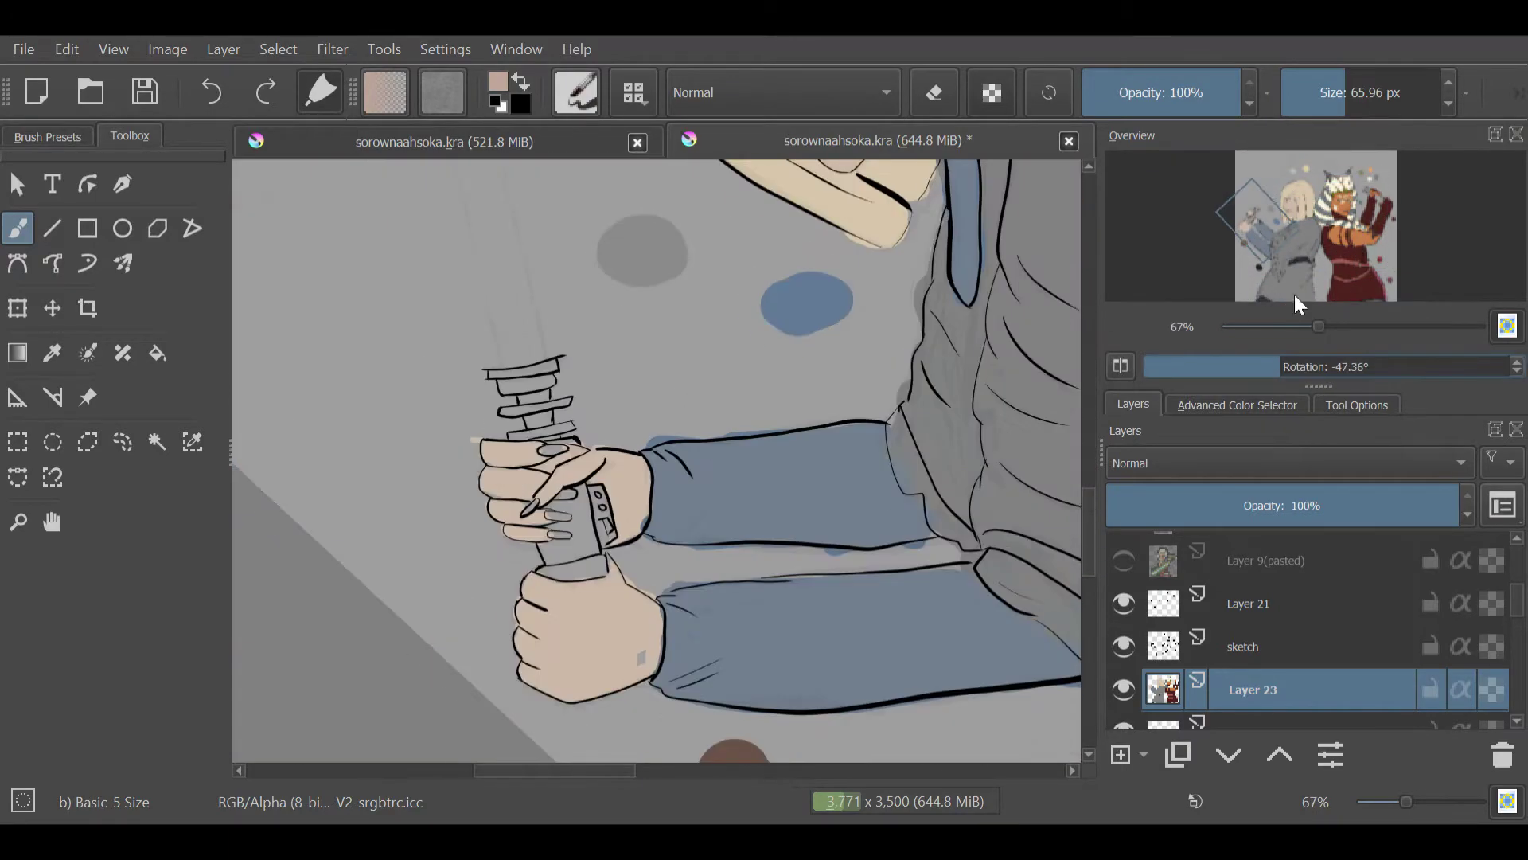
scroll(1266, 263, "up", 2)
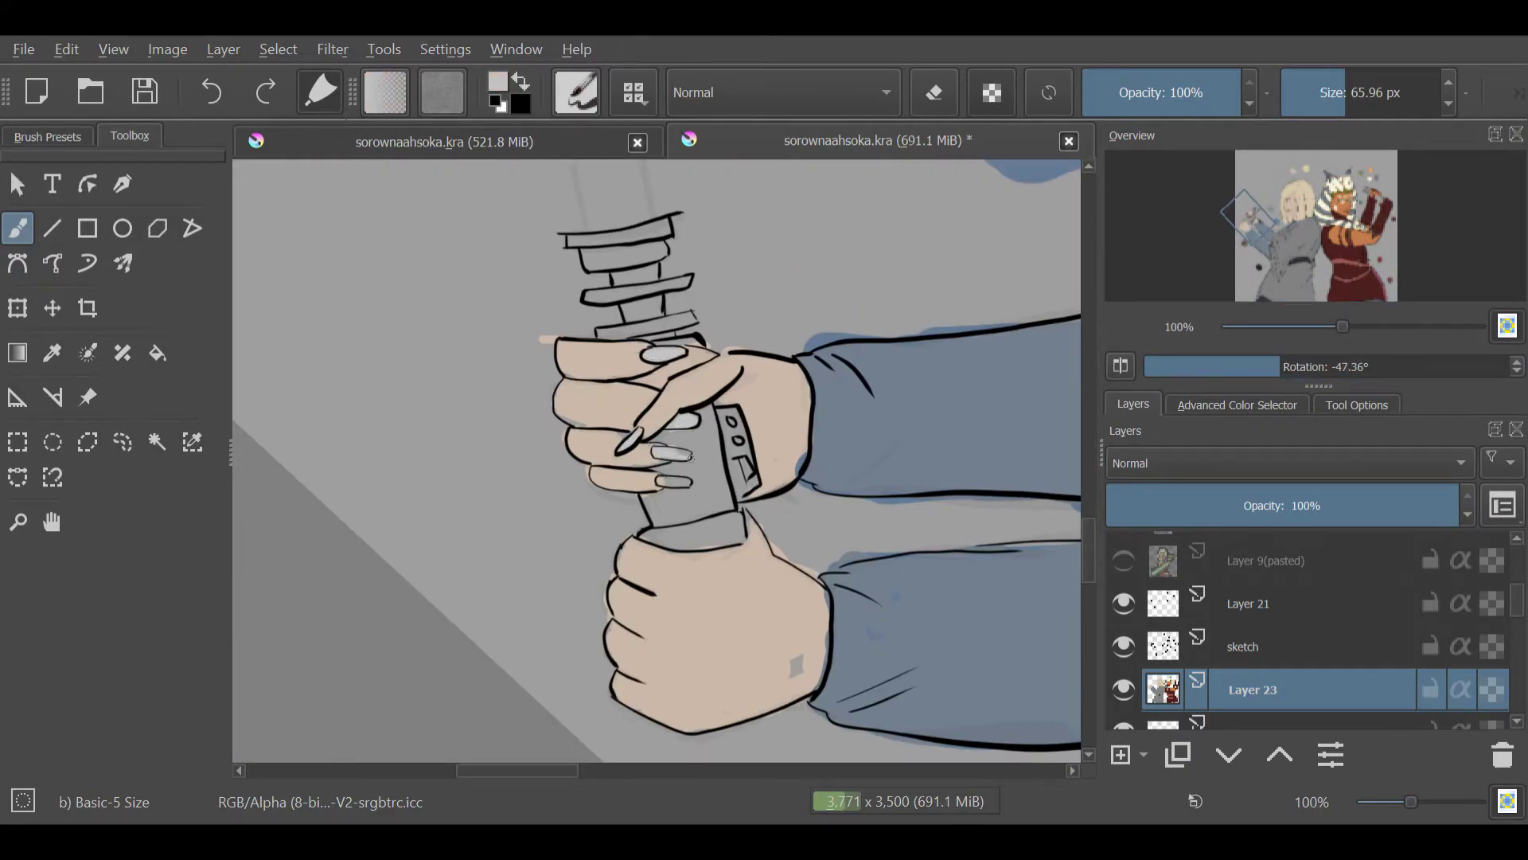
left_click_drag(685, 476, 740, 520)
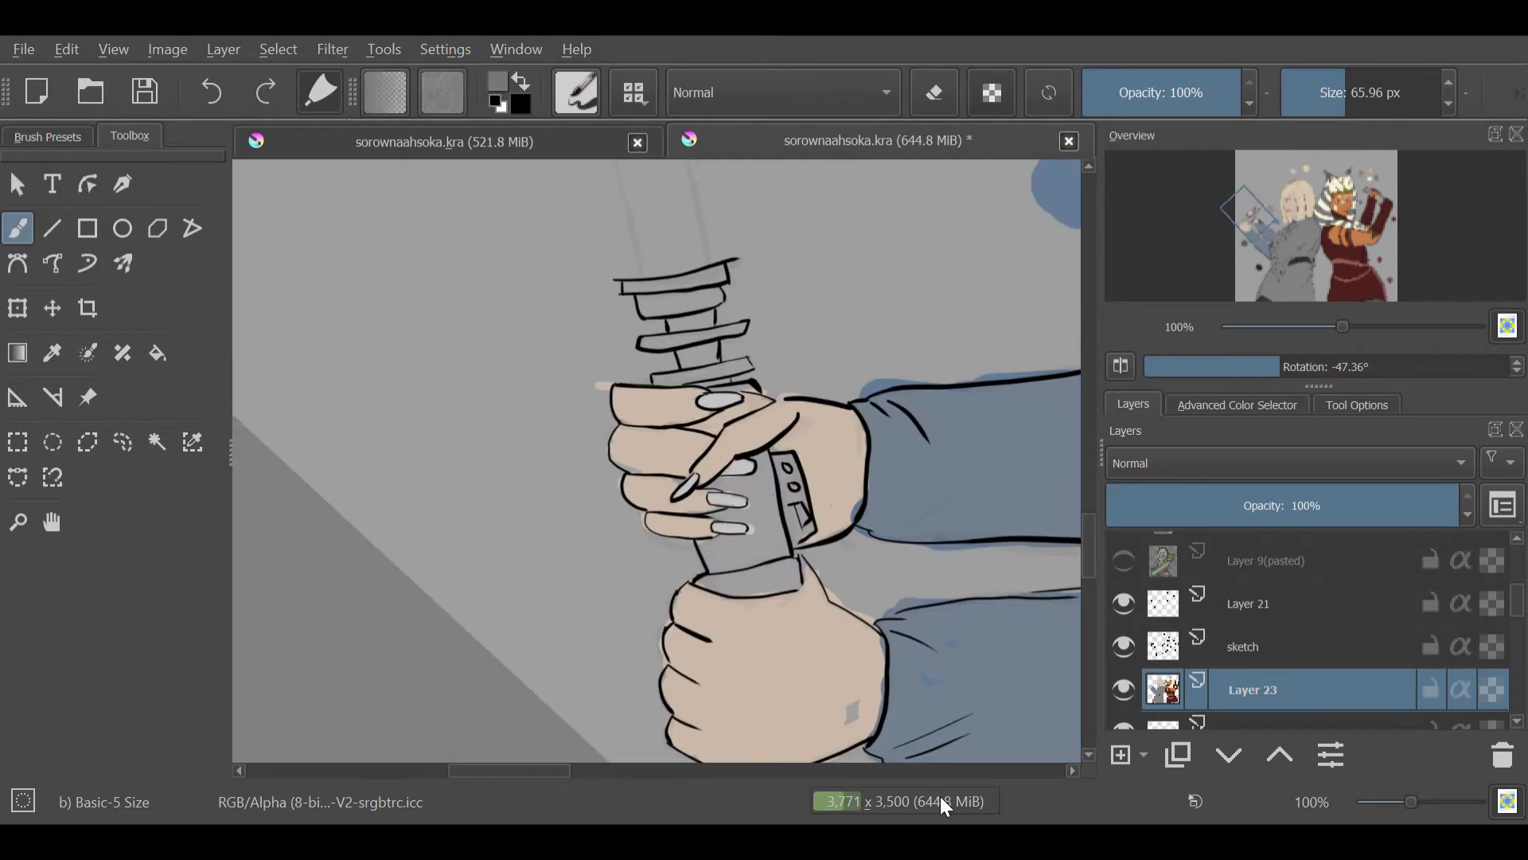
mouse_move(772, 502)
left_mouse_down()
mouse_move(721, 549)
mouse_move(762, 542)
left_mouse_up()
mouse_move(702, 285)
left_mouse_down()
mouse_move(653, 318)
mouse_move(736, 370)
mouse_move(660, 367)
left_mouse_up()
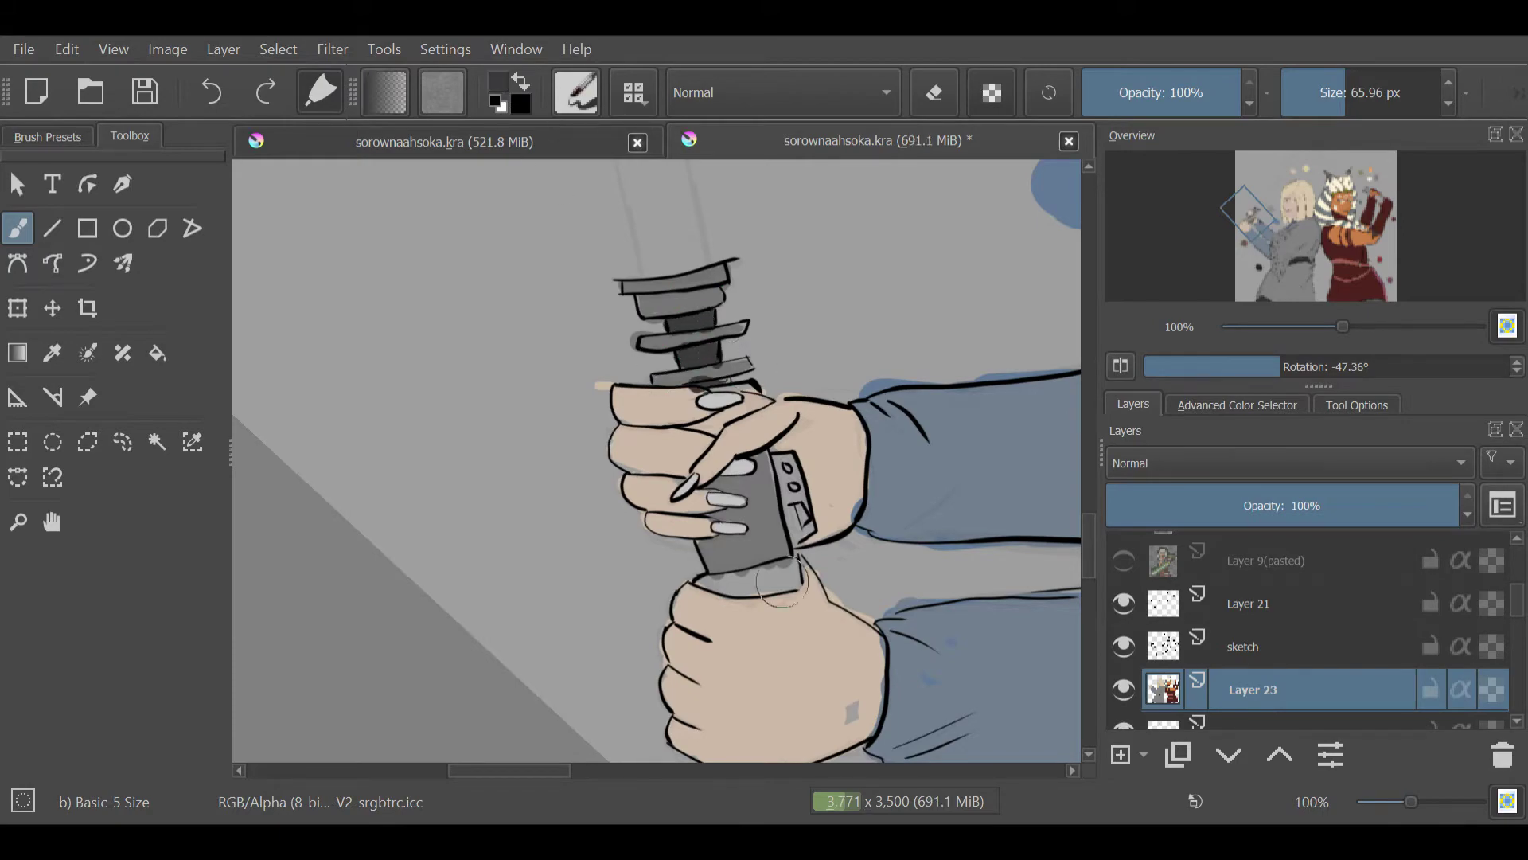
Step: Rotate the canvas and fill Ahsoka's hilt between her hands with grey
left_click_drag(1280, 366, 1342, 366)
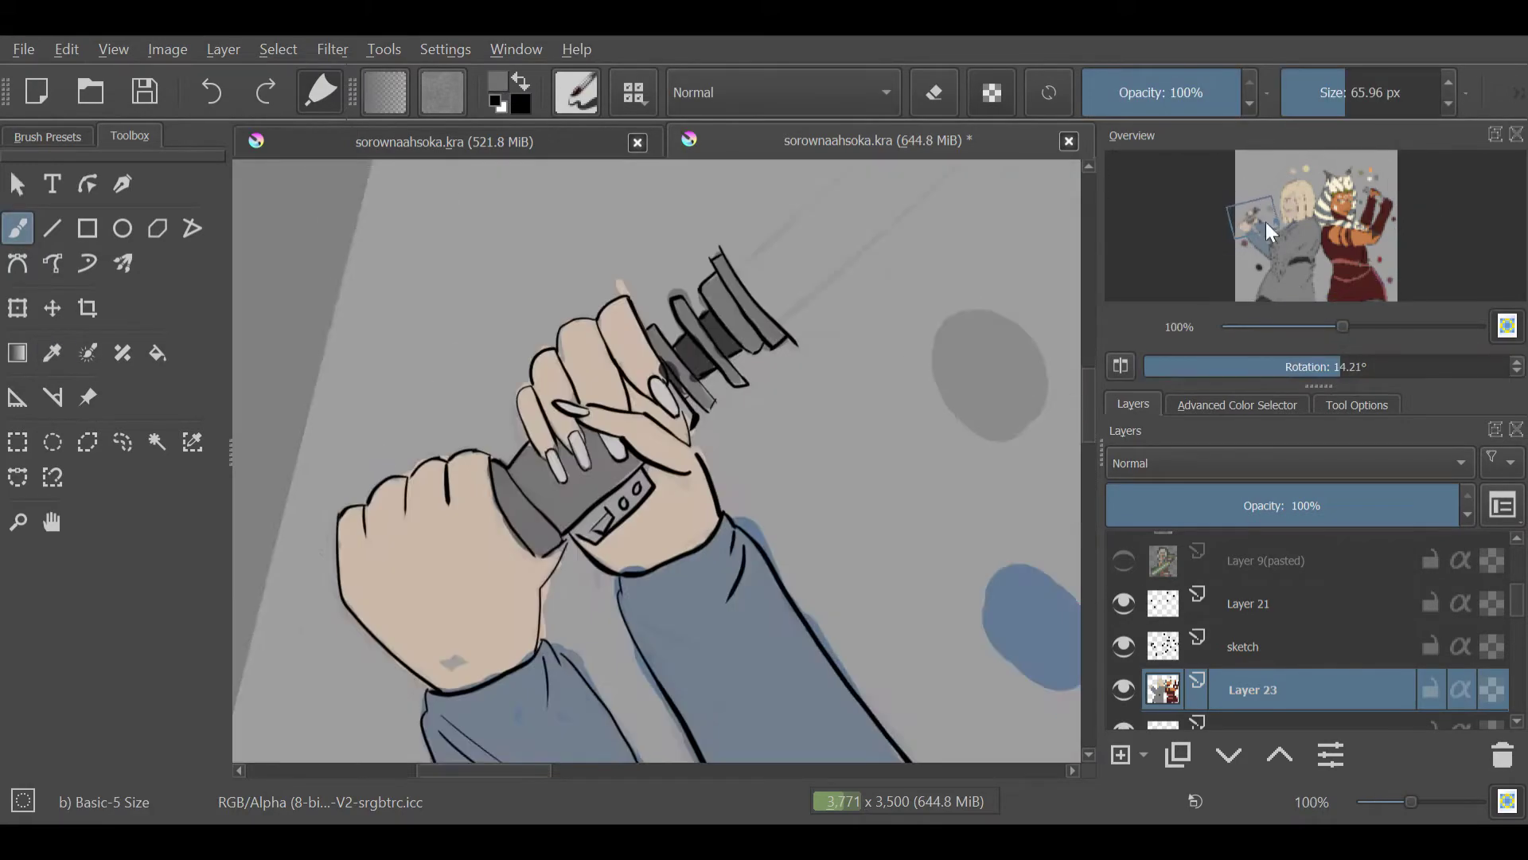
left_click_drag(1266, 222, 1369, 208)
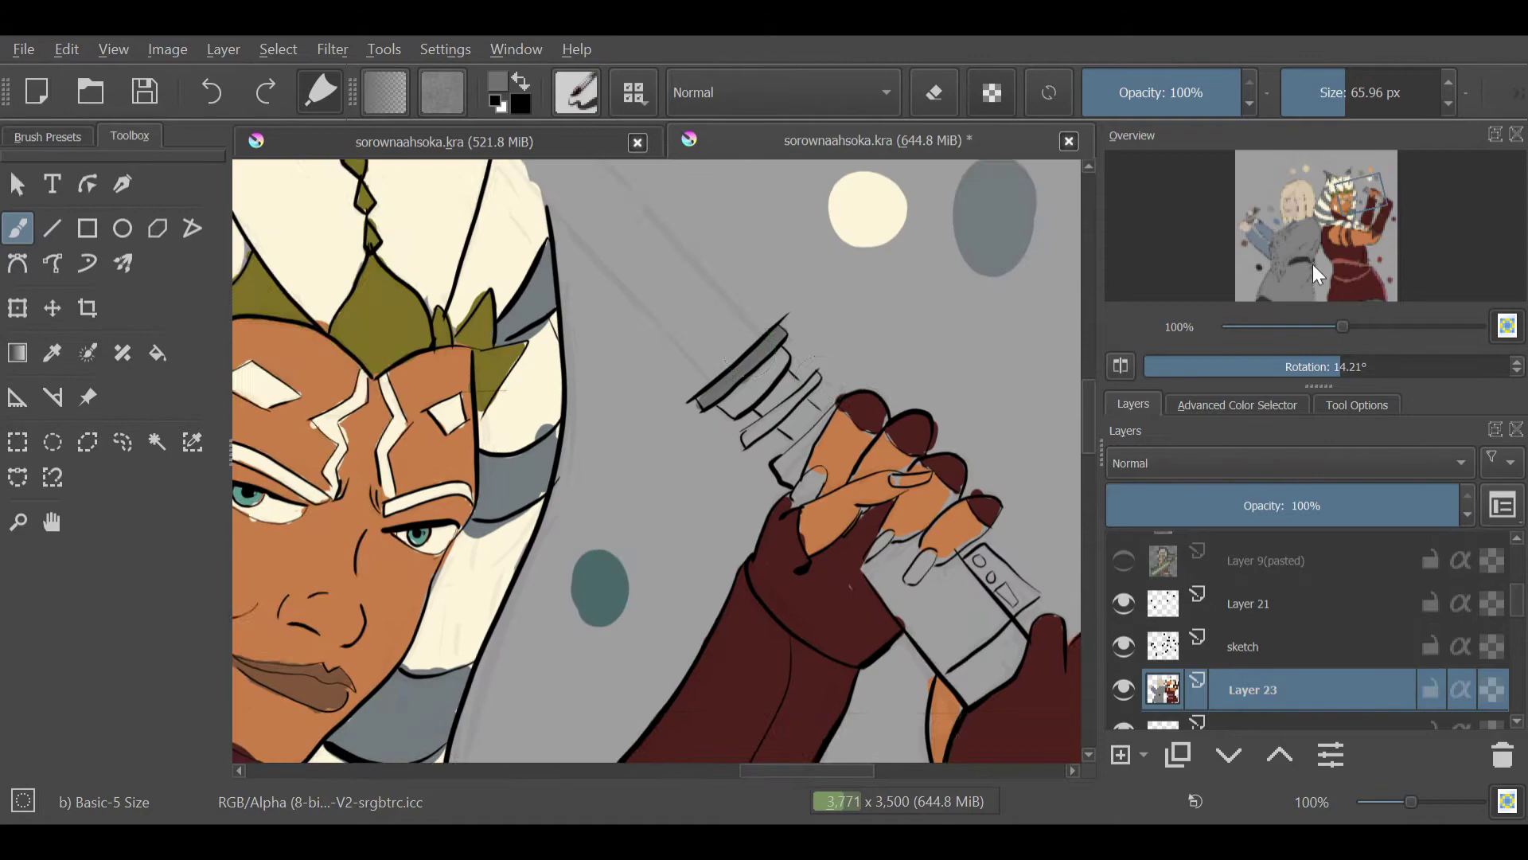
left_click_drag(1313, 265, 1324, 271)
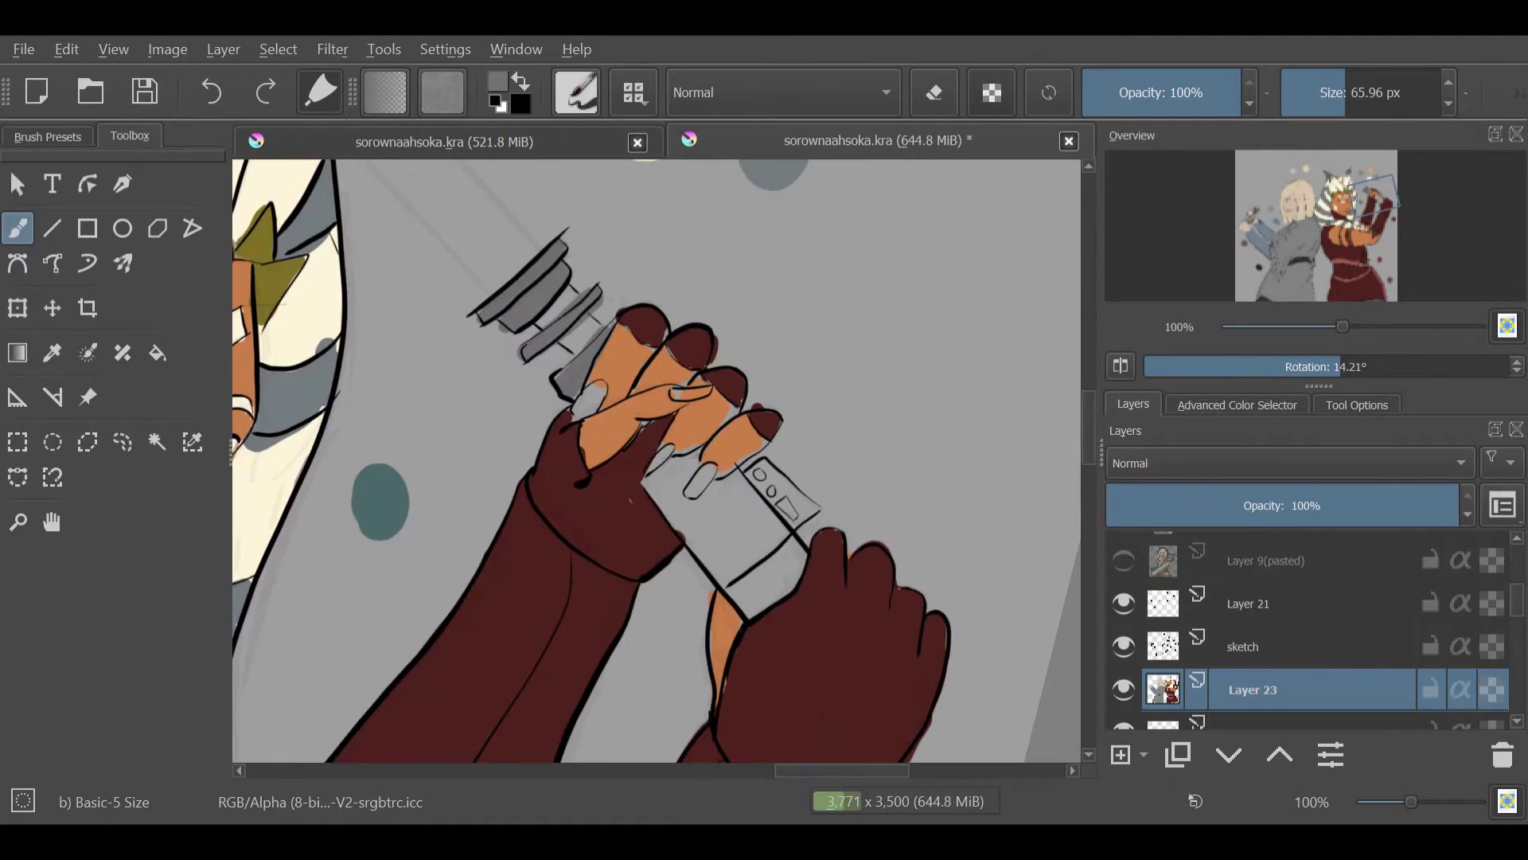
mouse_move(660, 478)
left_mouse_down()
mouse_move(764, 509)
mouse_move(756, 573)
mouse_move(688, 509)
left_mouse_up()
left_click_drag(740, 558, 796, 613)
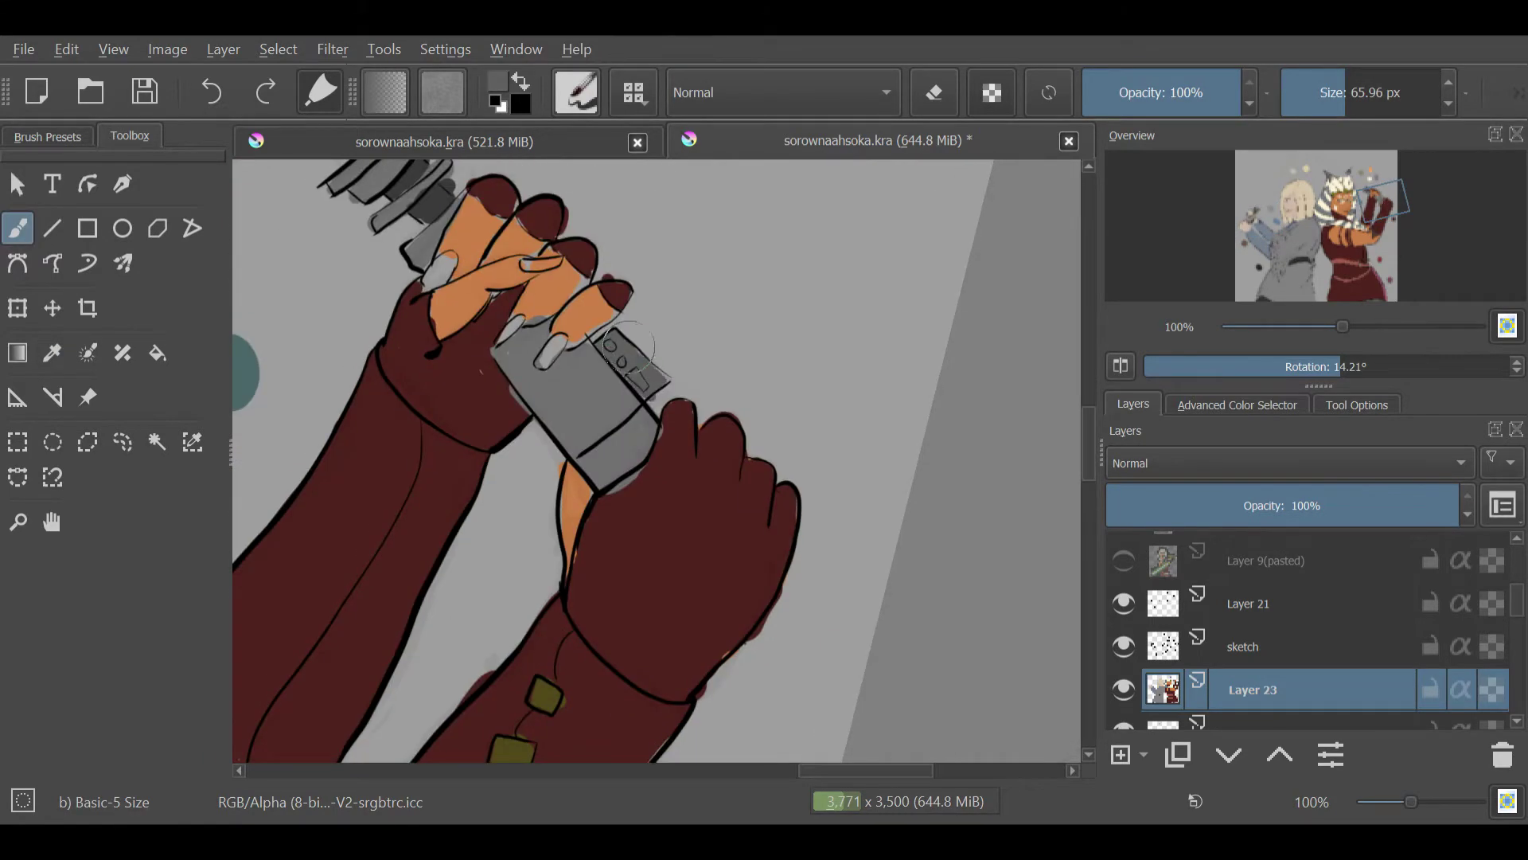
left_click(1233, 238)
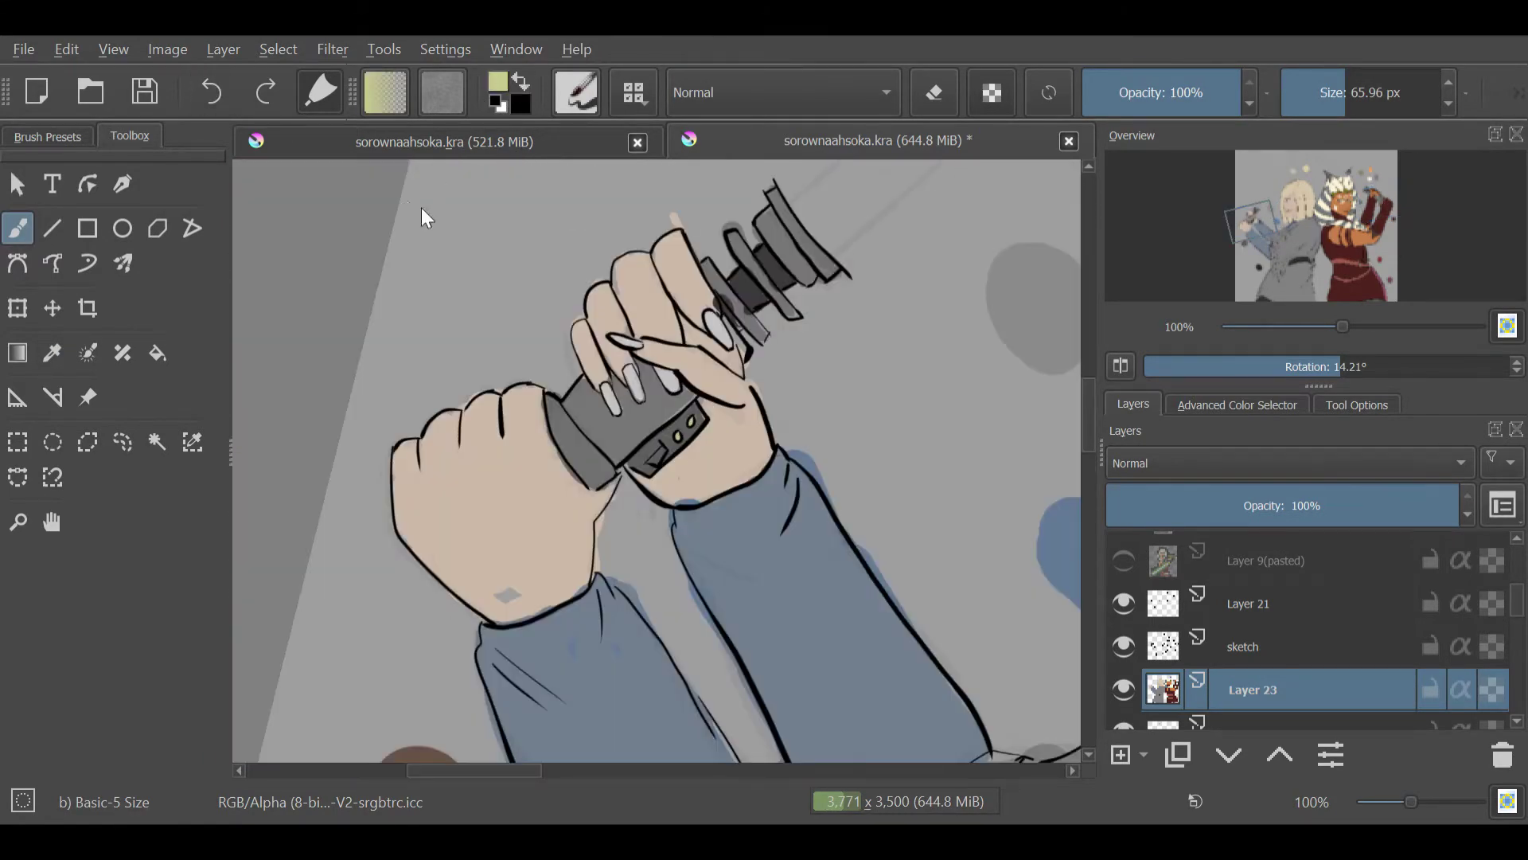
left_click(1371, 215)
mouse_move(1343, 326)
left_mouse_down()
mouse_move(1297, 326)
mouse_move(1345, 367)
left_mouse_up()
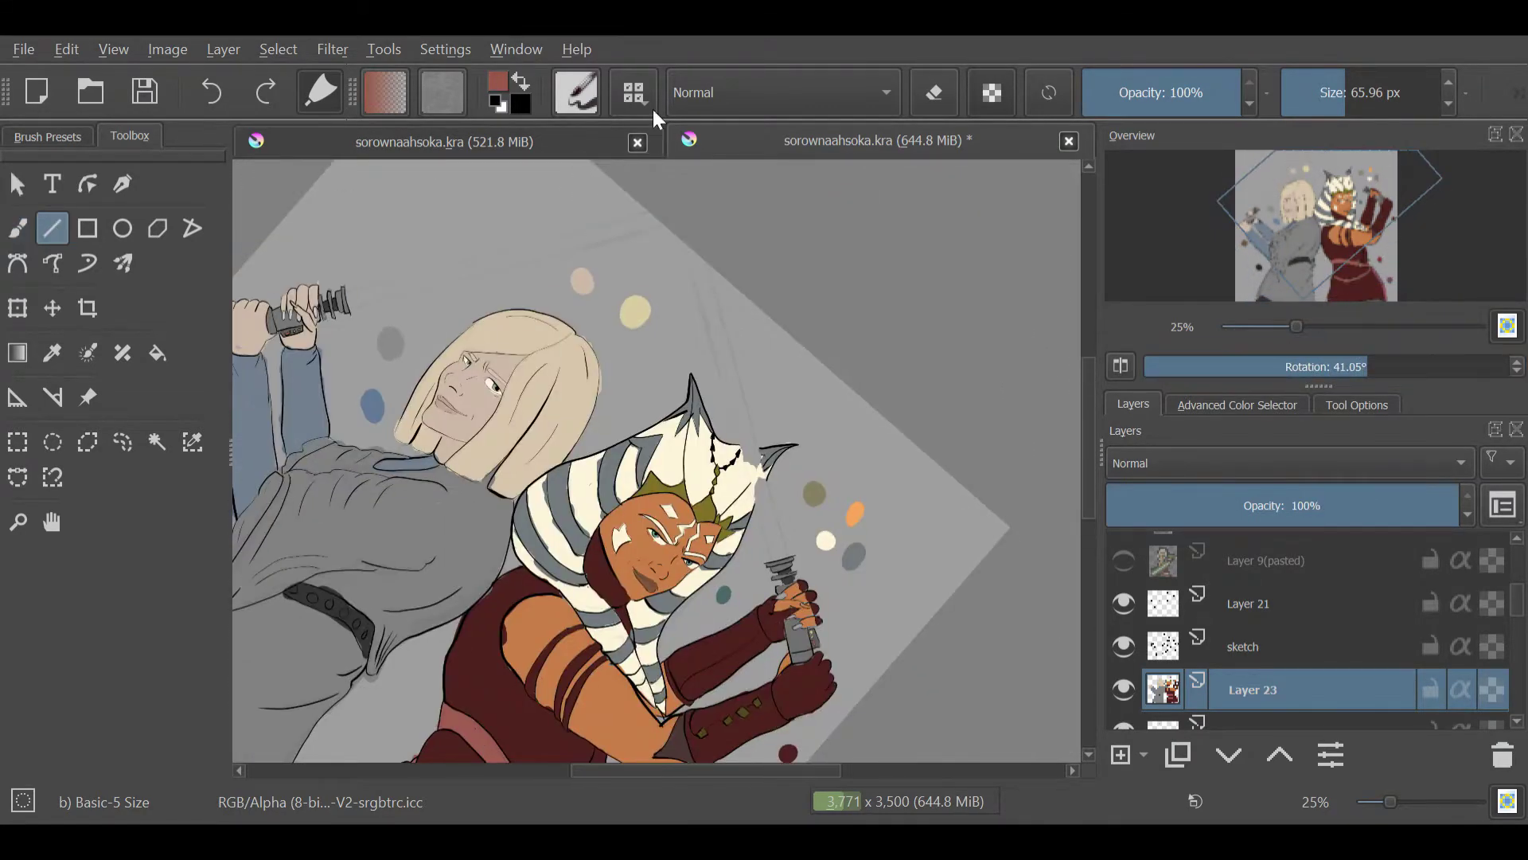
Step: Draw Ahsoka's green blade up from her hilt and fill its base with green
scroll(778, 569, "up", 3)
scroll(585, 225, "down", 2)
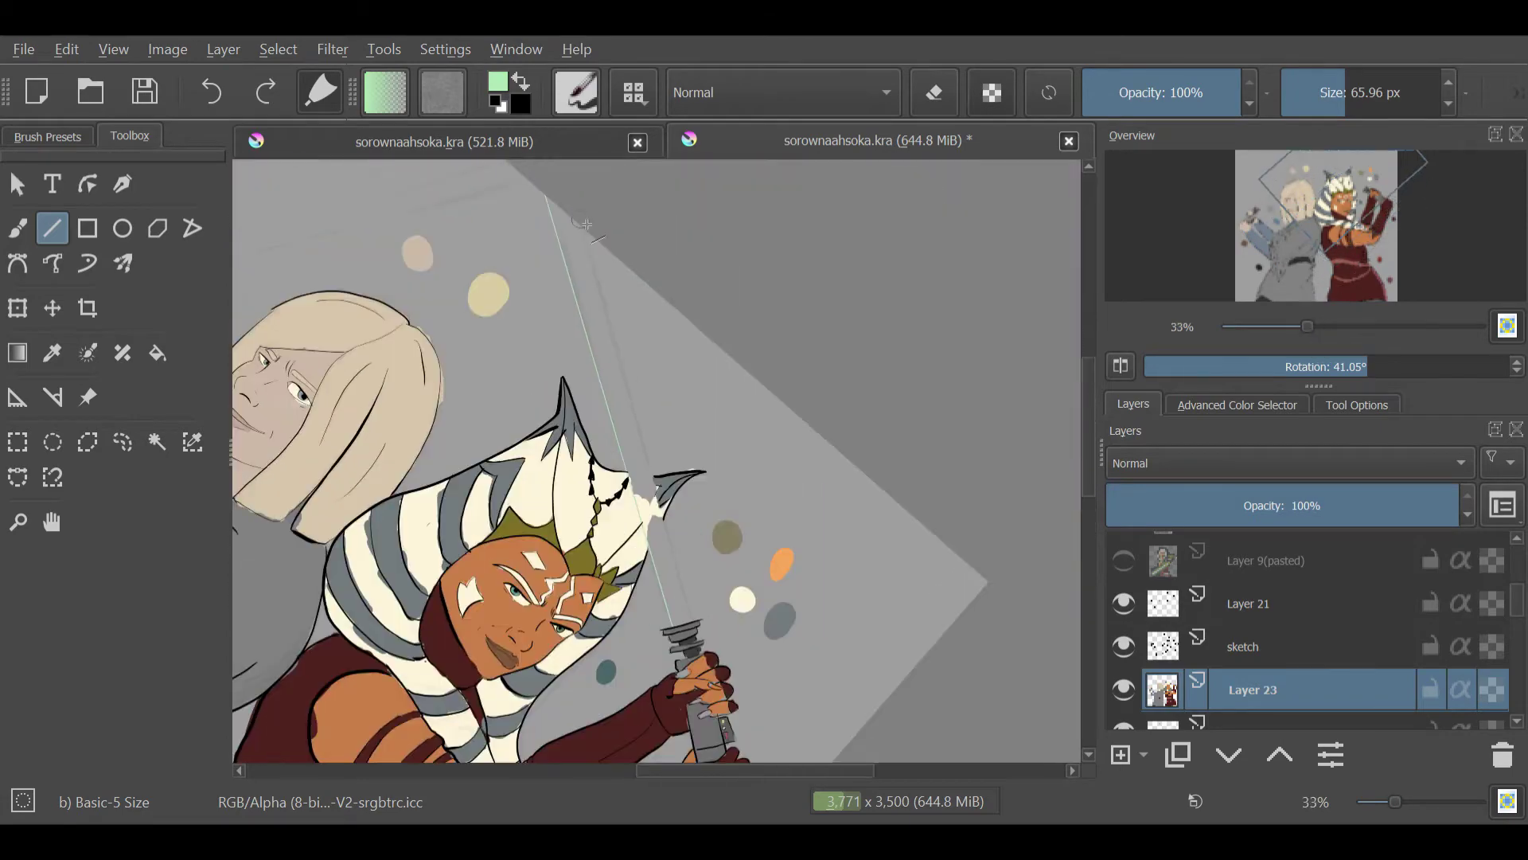
left_click_drag(671, 628, 548, 198)
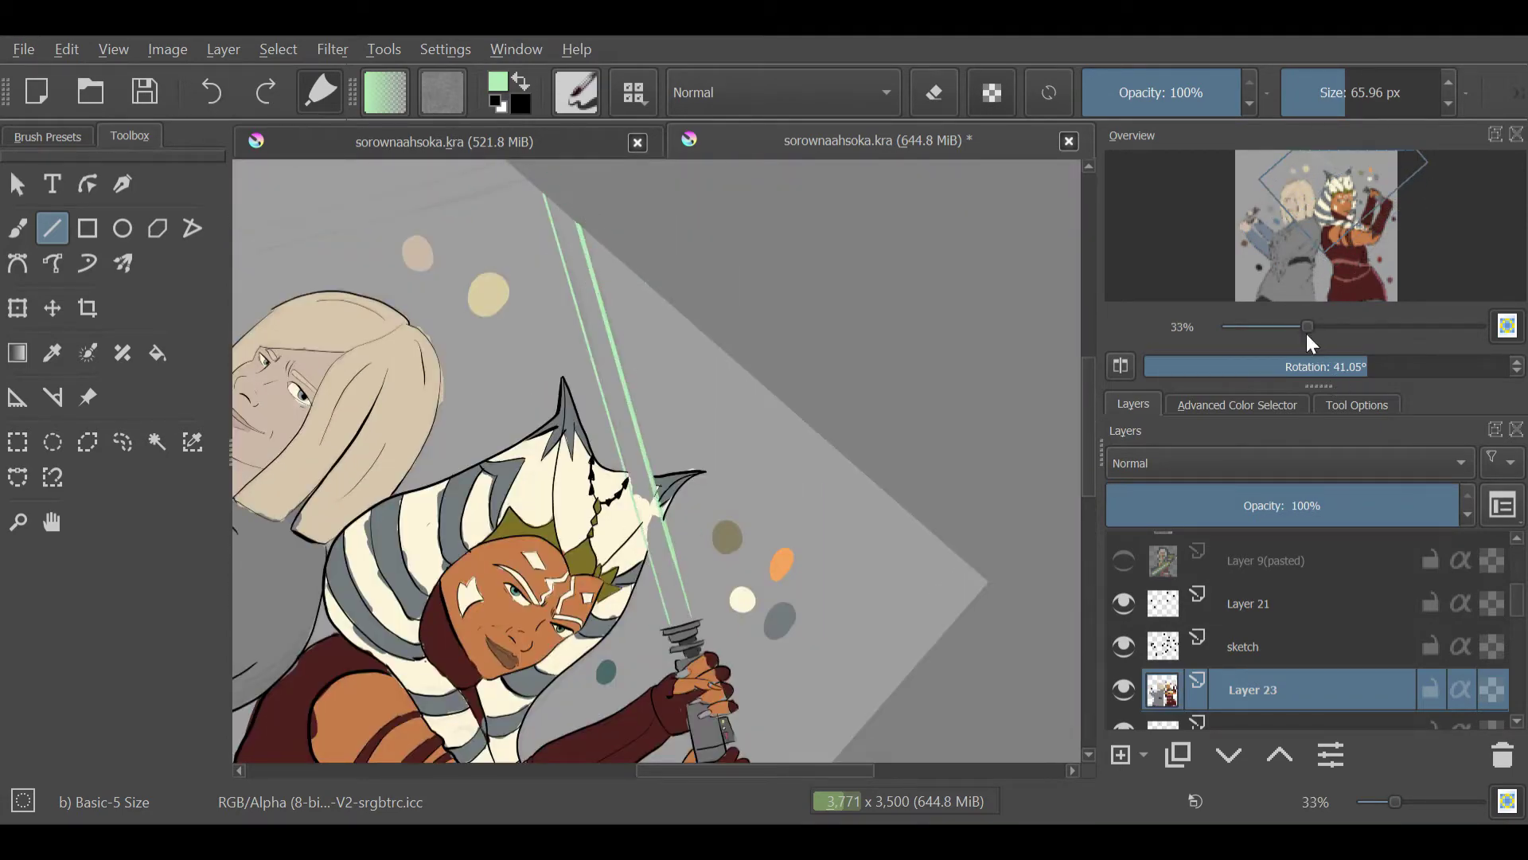
key("f")
key("b")
left_click_drag(637, 487, 676, 621)
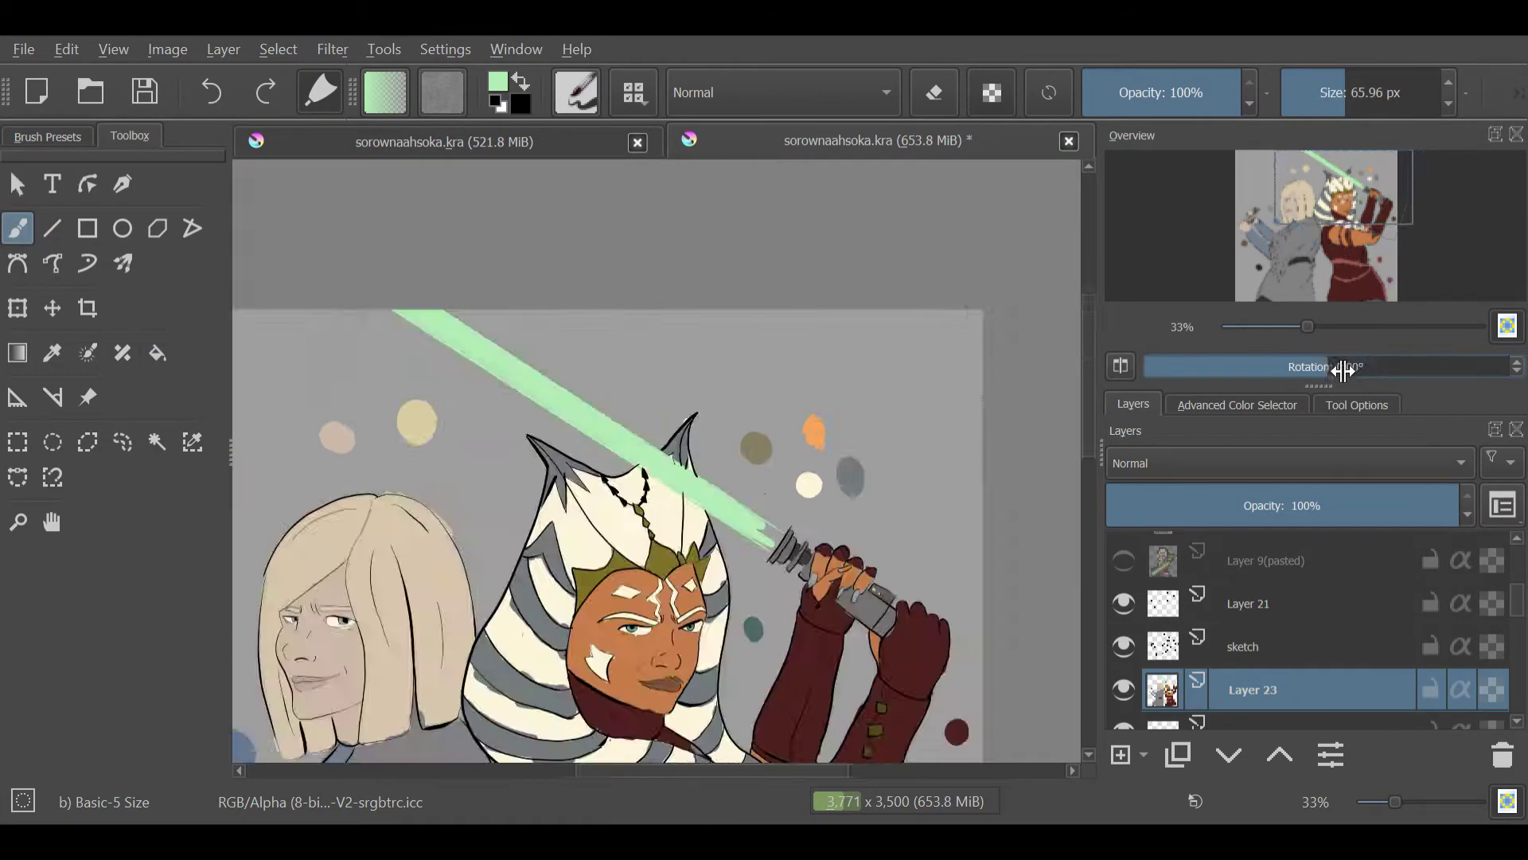
scroll(654, 405, "up", 3)
left_click_drag(621, 463, 659, 430)
Step: Turn the canvas back upright and recentre on the blonde Jedi
scroll(577, 413, "up", 5)
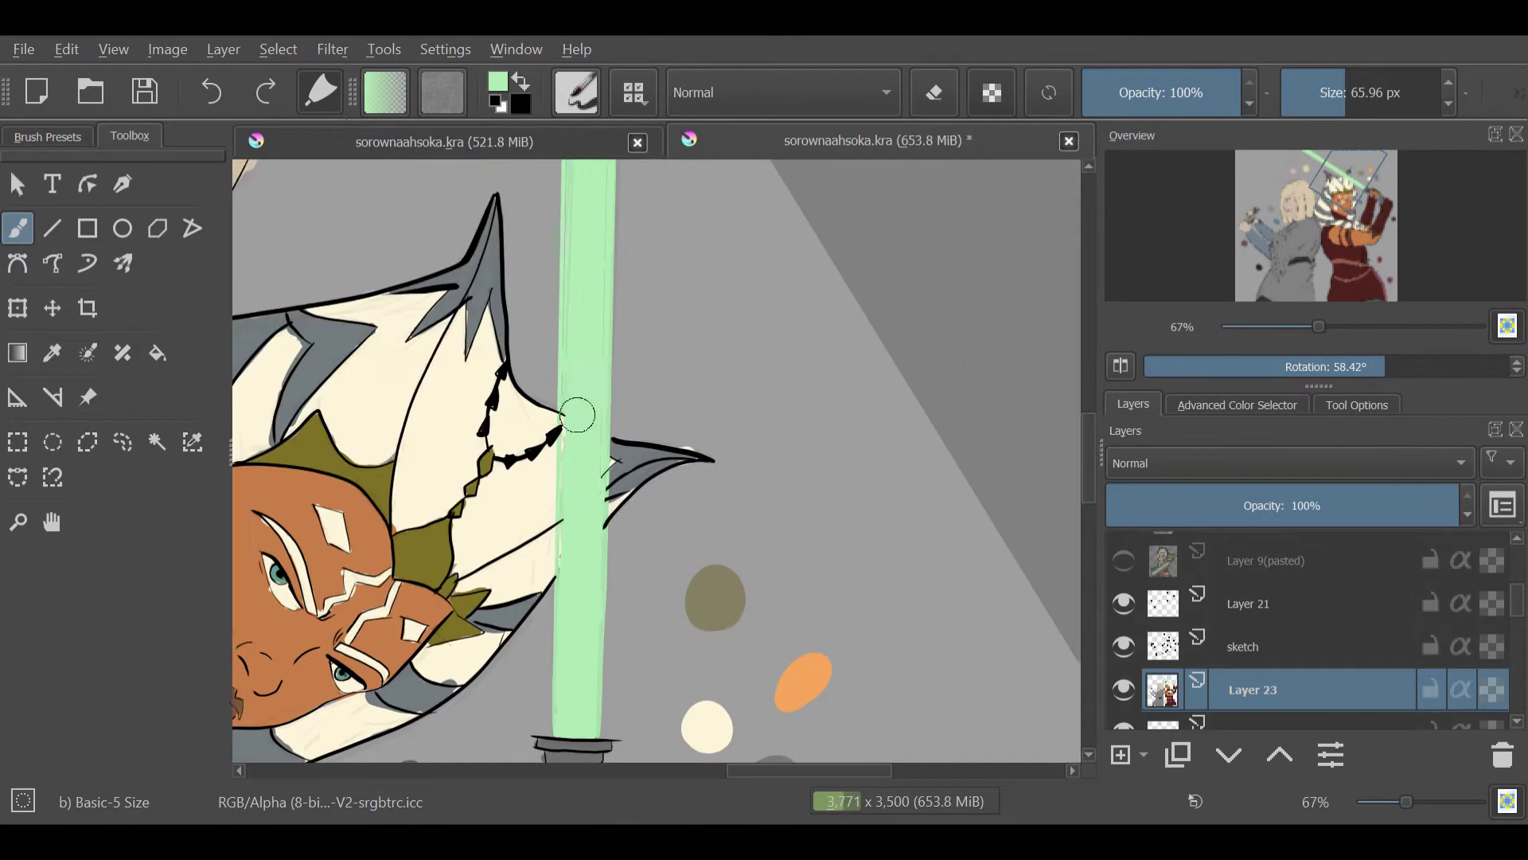
scroll(605, 398, "up", 2)
scroll(622, 383, "up", 4)
scroll(1320, 327, "down", 1)
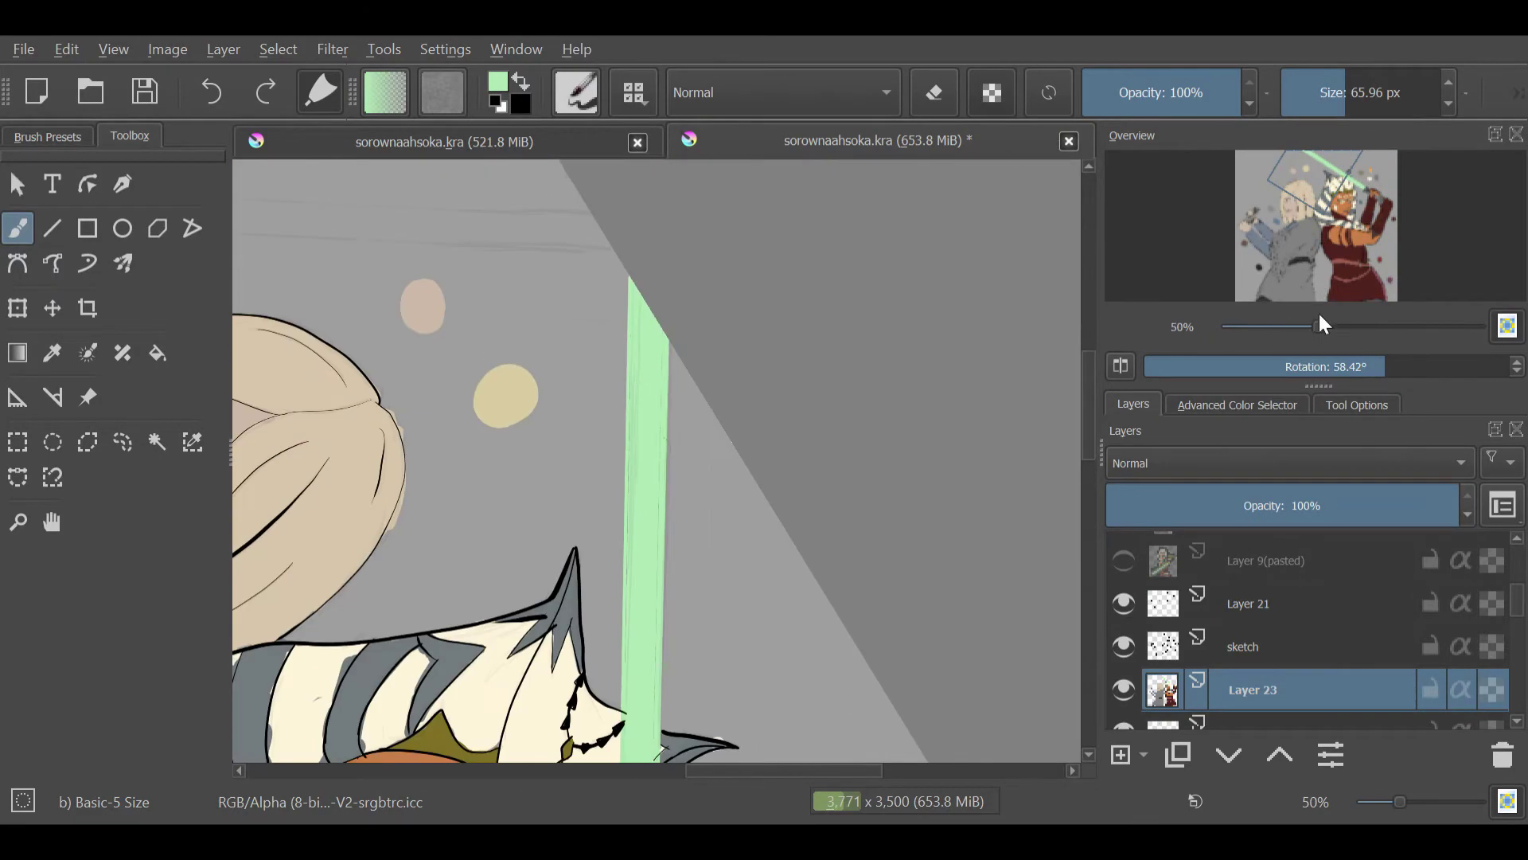
left_click(1346, 231)
scroll(736, 442, "up", 3)
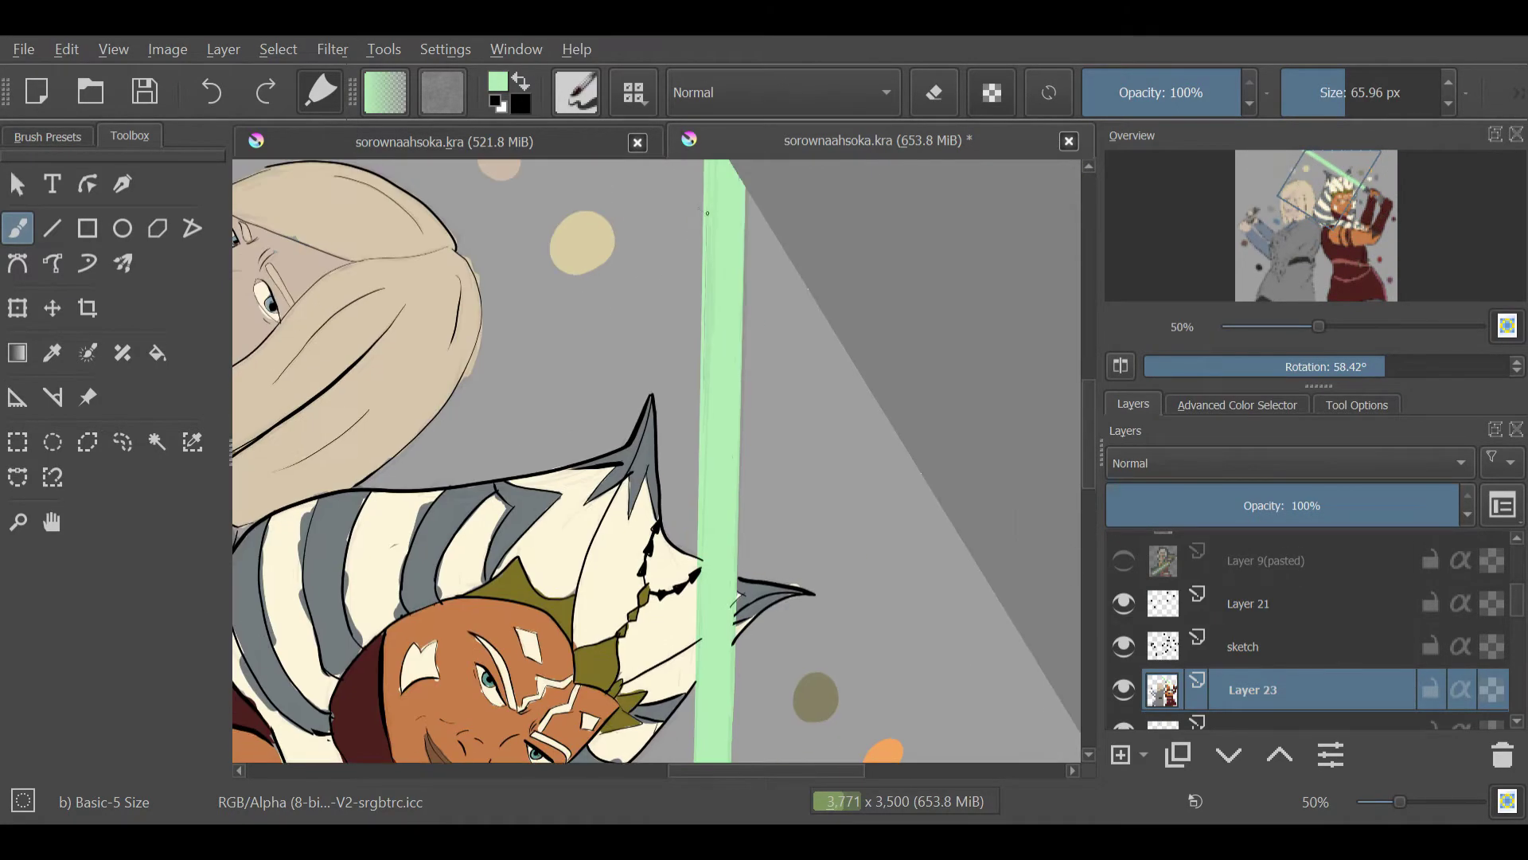
left_click_drag(1385, 366, 1325, 366)
scroll(1319, 326, "down", 1)
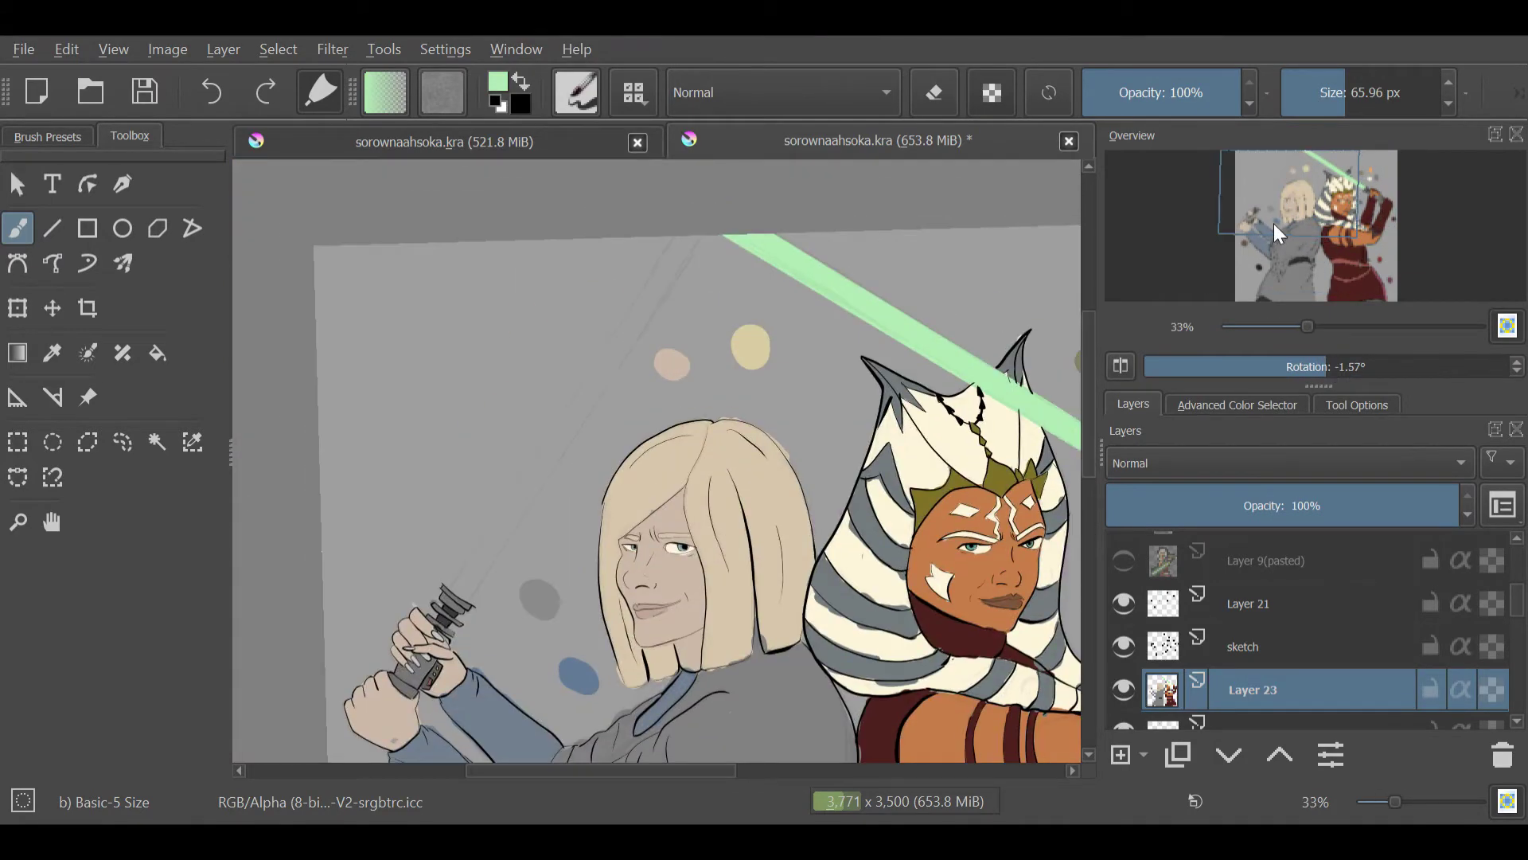
left_click(1275, 226)
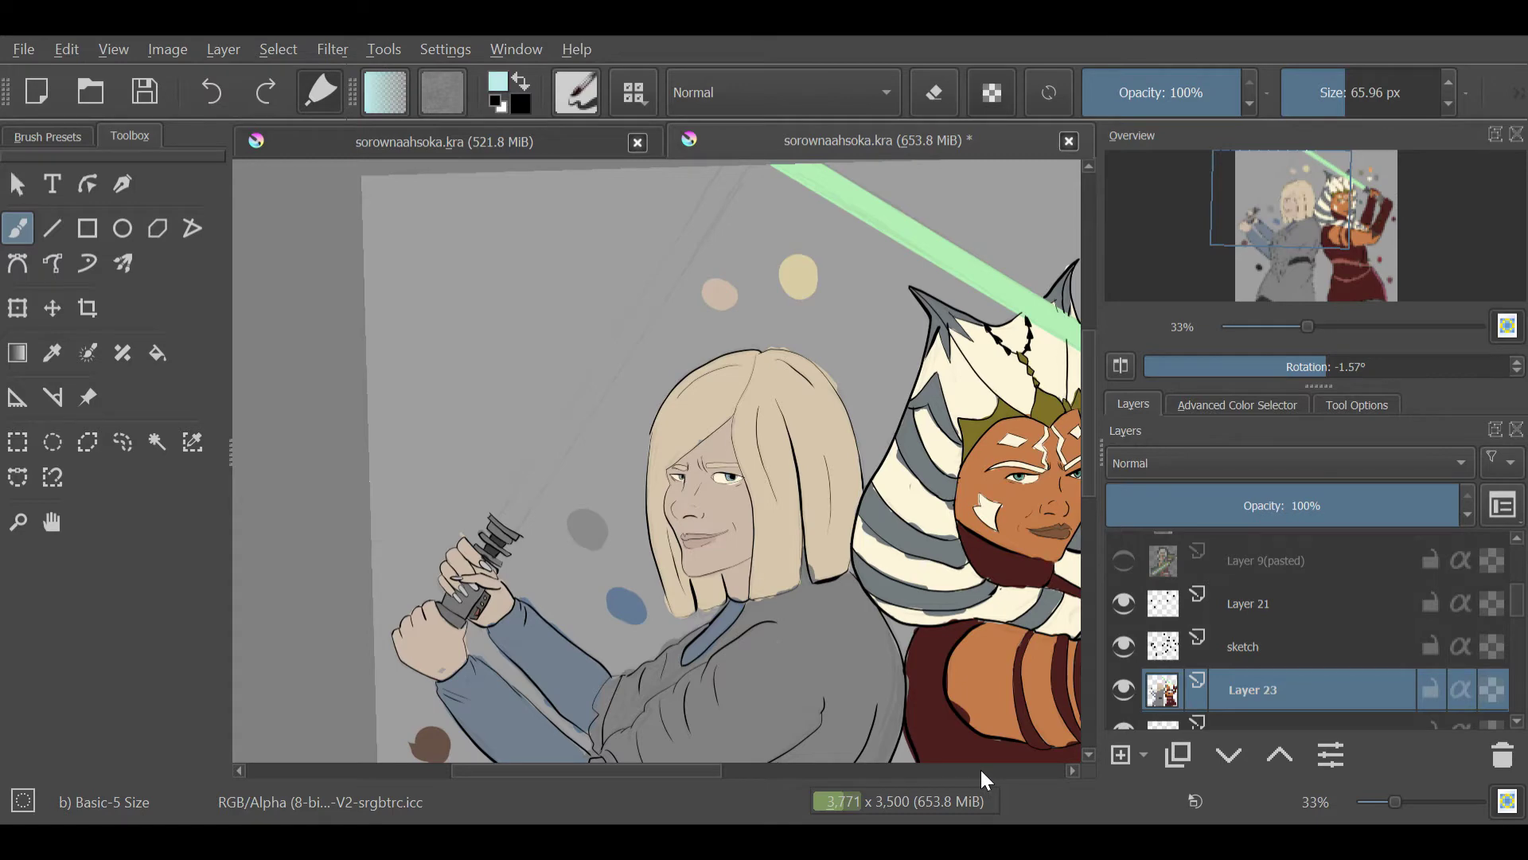
key("v")
scroll(636, 478, "up", 1)
Step: Draw the cyan edge lines of the blonde Jedi's blade and fill between them
mouse_move(474, 596)
left_mouse_down()
mouse_move(694, 247)
mouse_move(737, 239)
left_mouse_up()
key("b")
key("1")
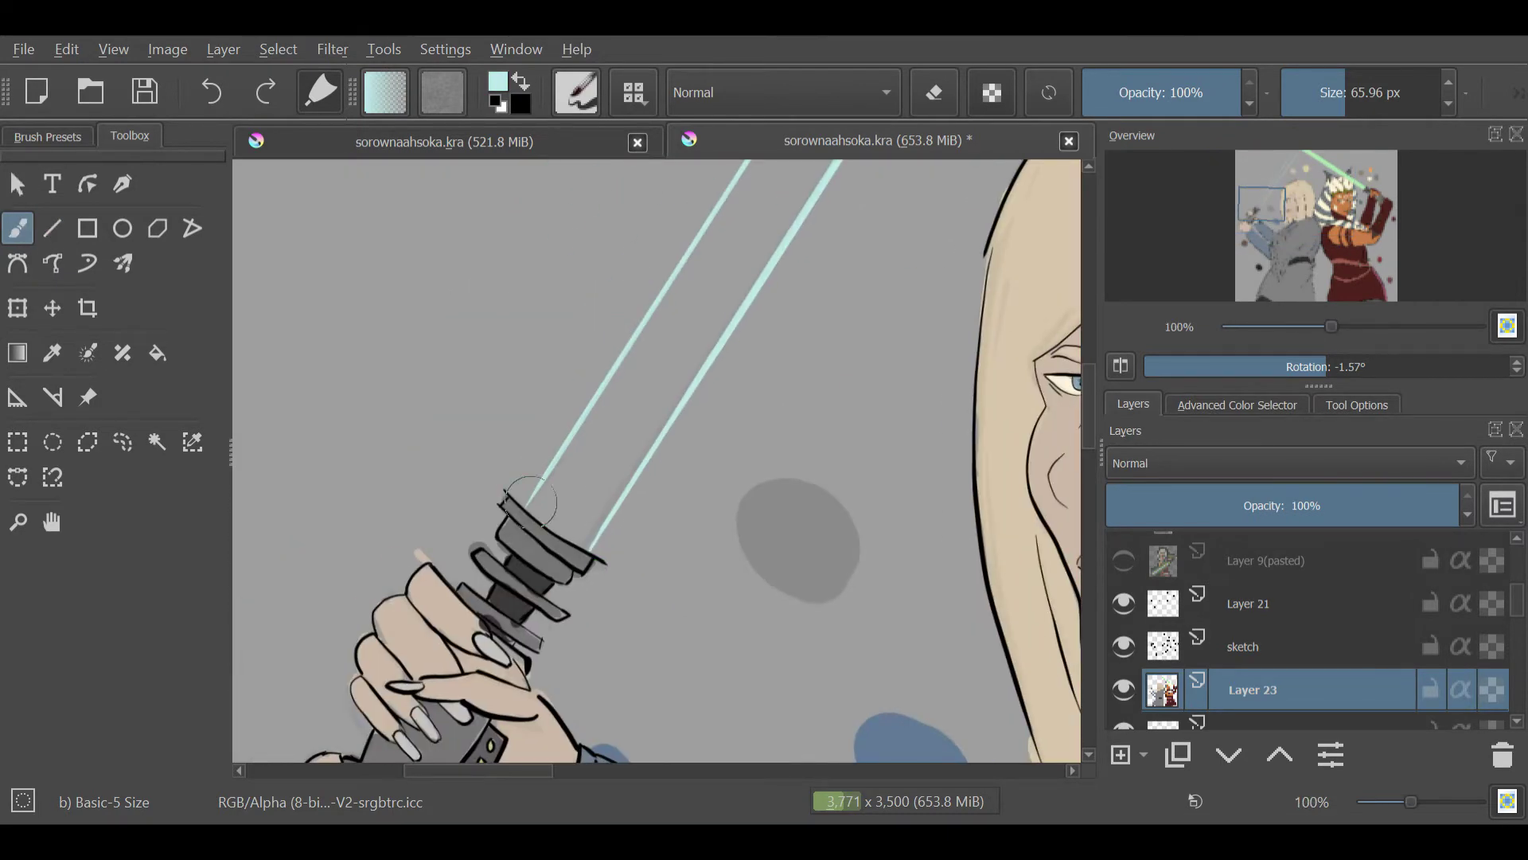
key("minus")
key("minus")
key("minus")
key("1")
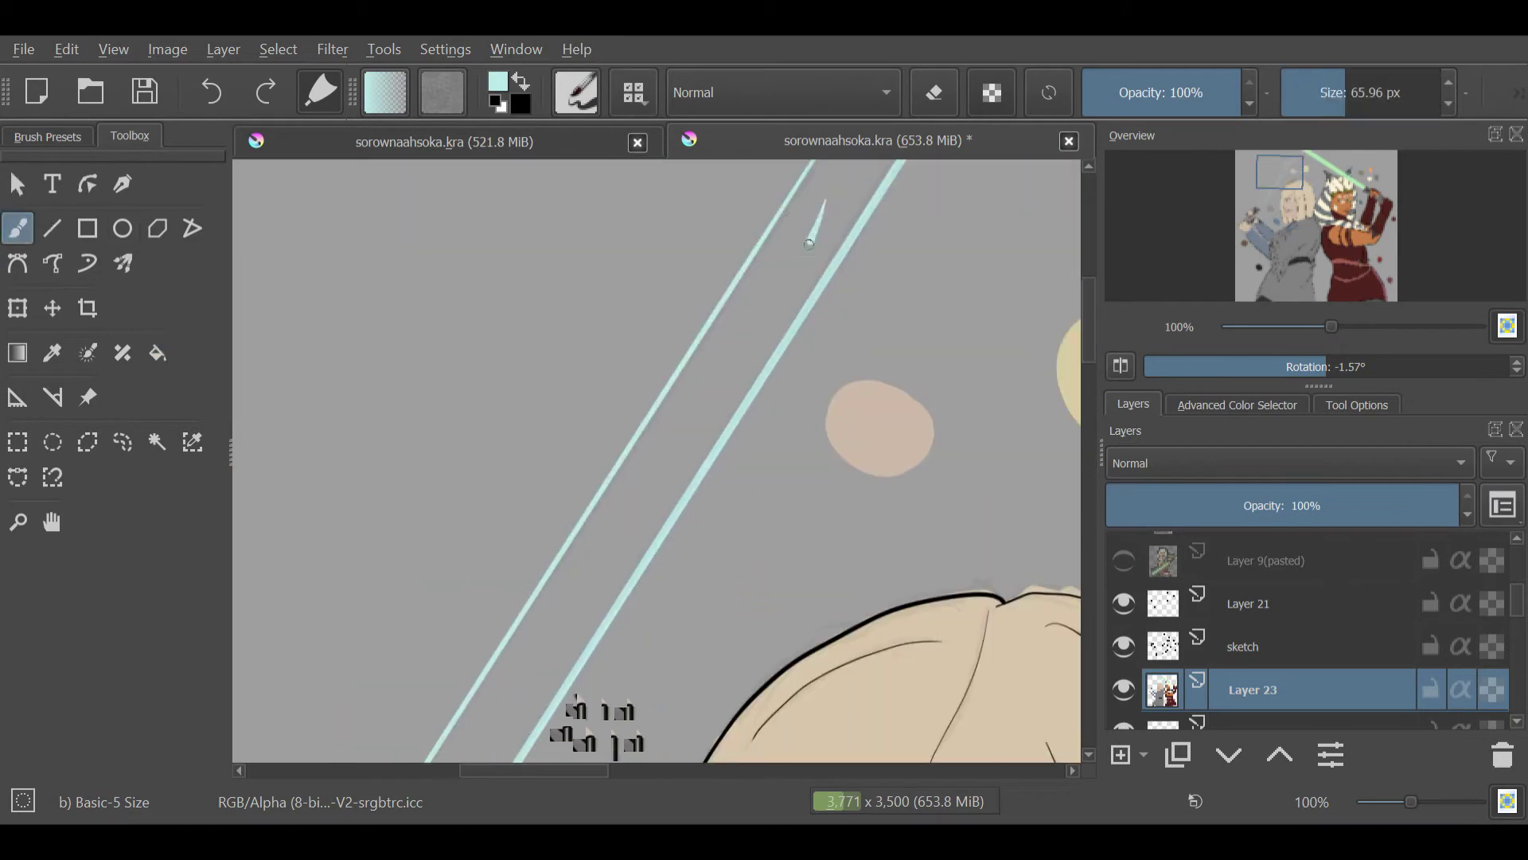
key("minus")
key("minus")
key("minus")
key("1")
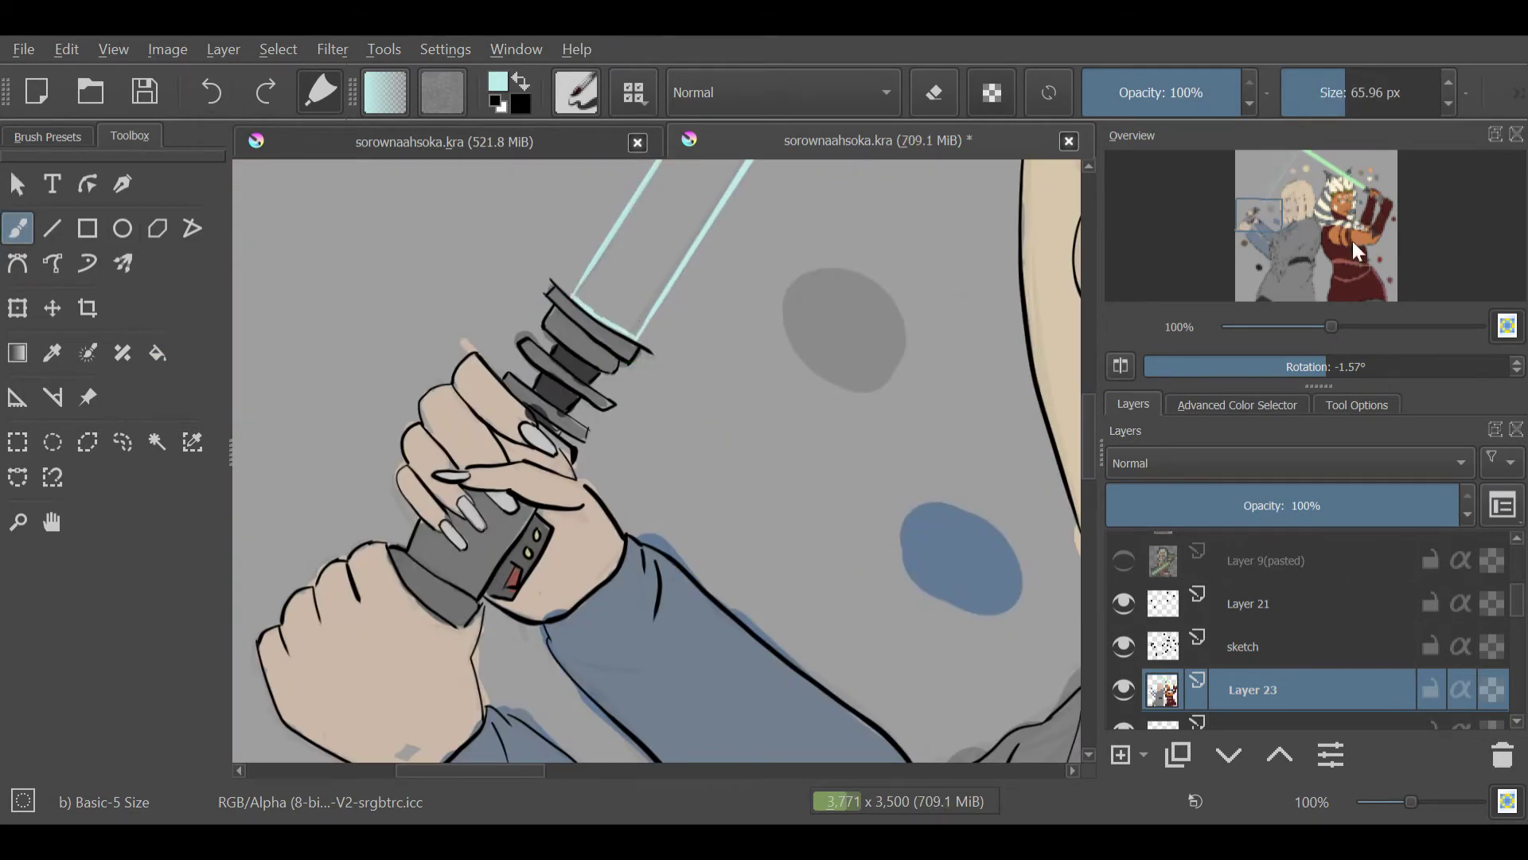
key("f")
key("minus")
key("minus")
key("minus")
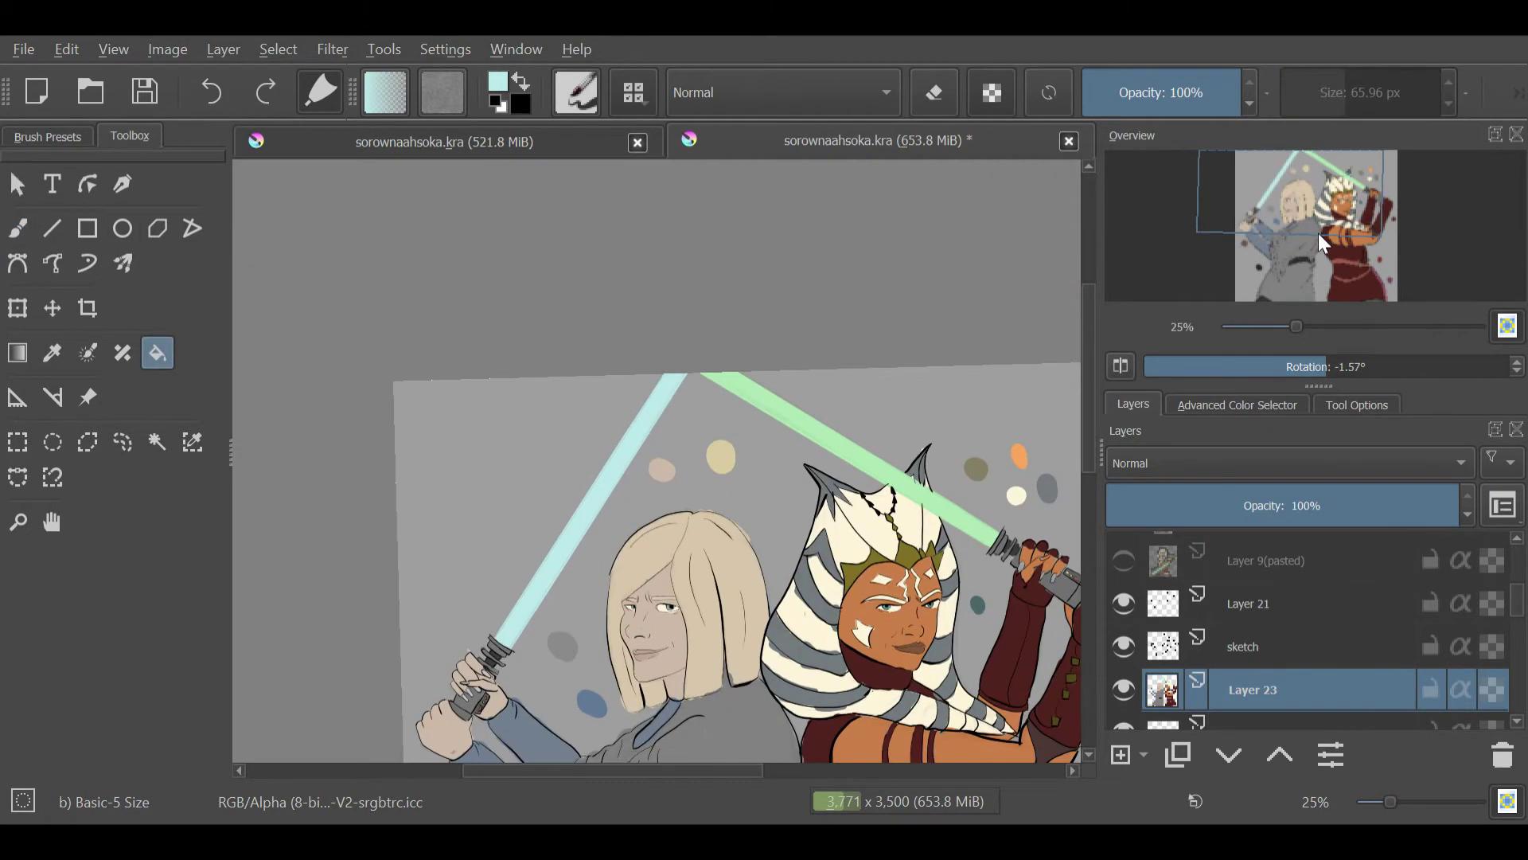
key("1")
key("b")
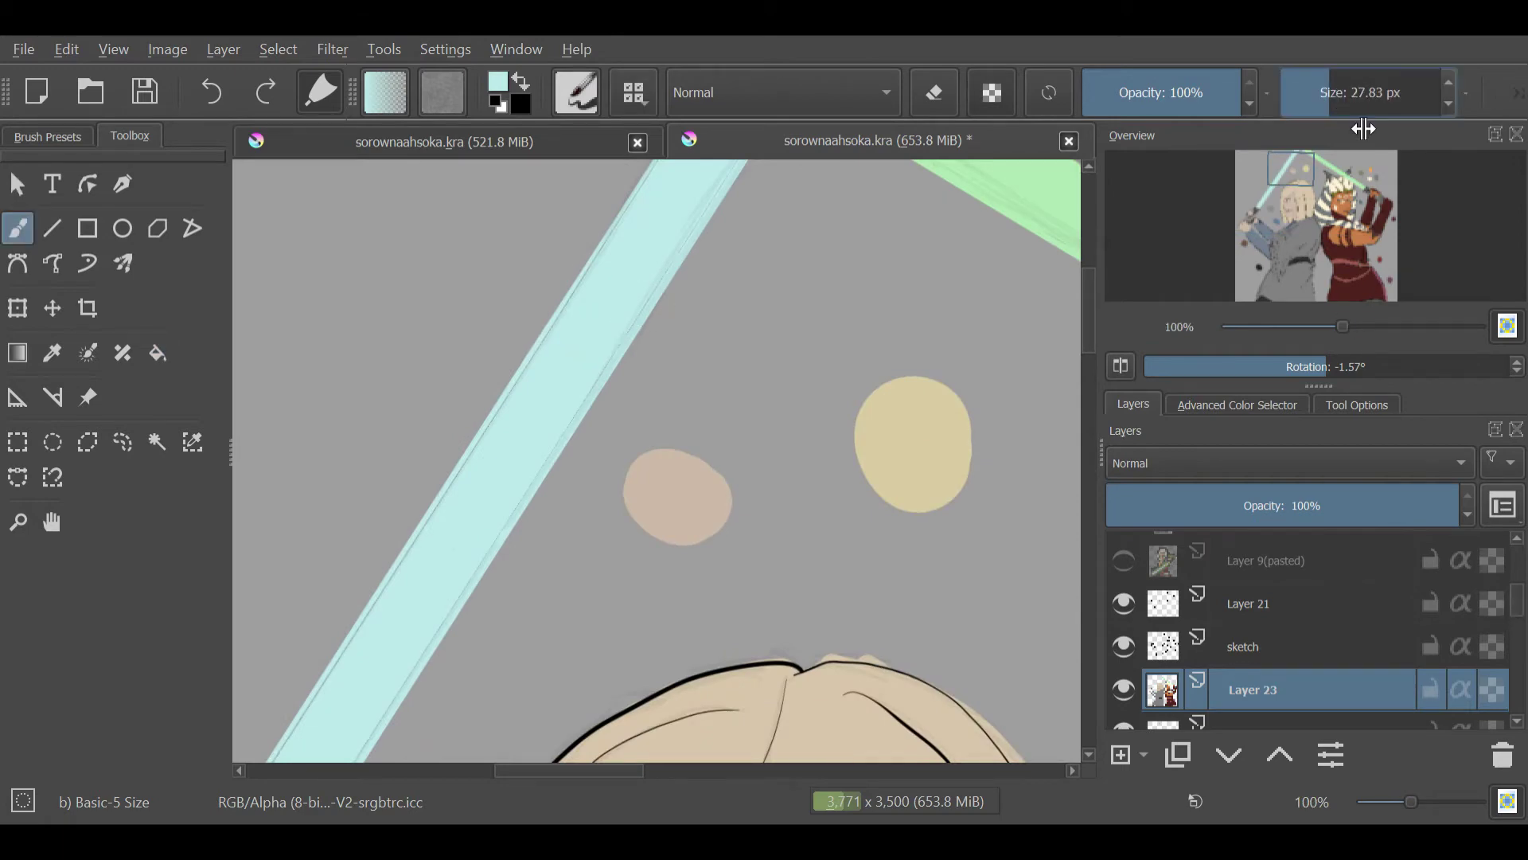
key("minus")
key("minus")
key("minus")
key("1")
Step: Review the blue blade along its length and sample the blonde Jedi's skin tone
left_click_drag(569, 541, 731, 282)
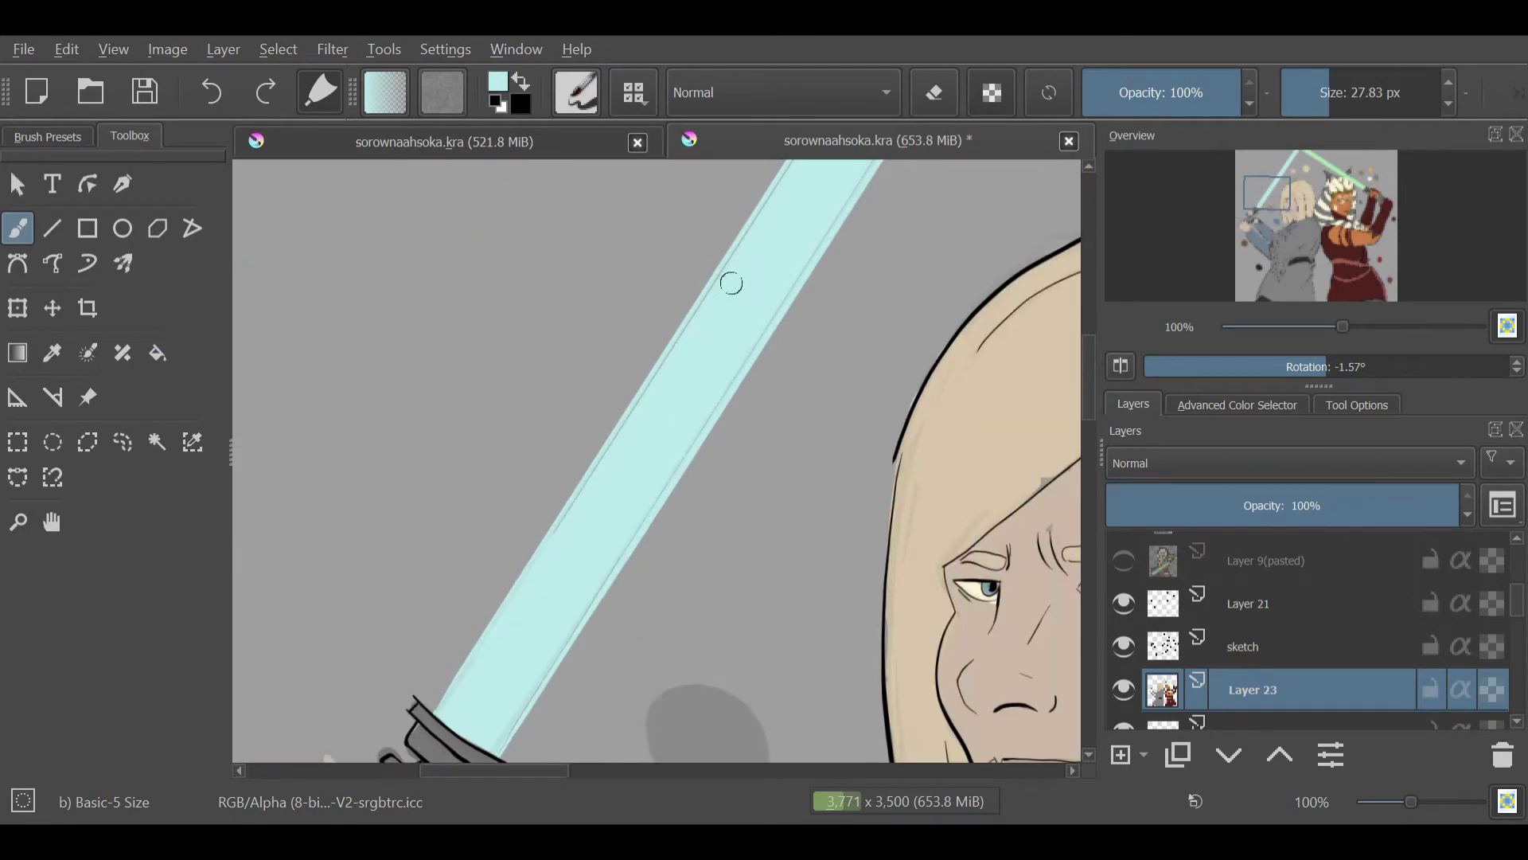
left_click_drag(692, 441, 749, 394)
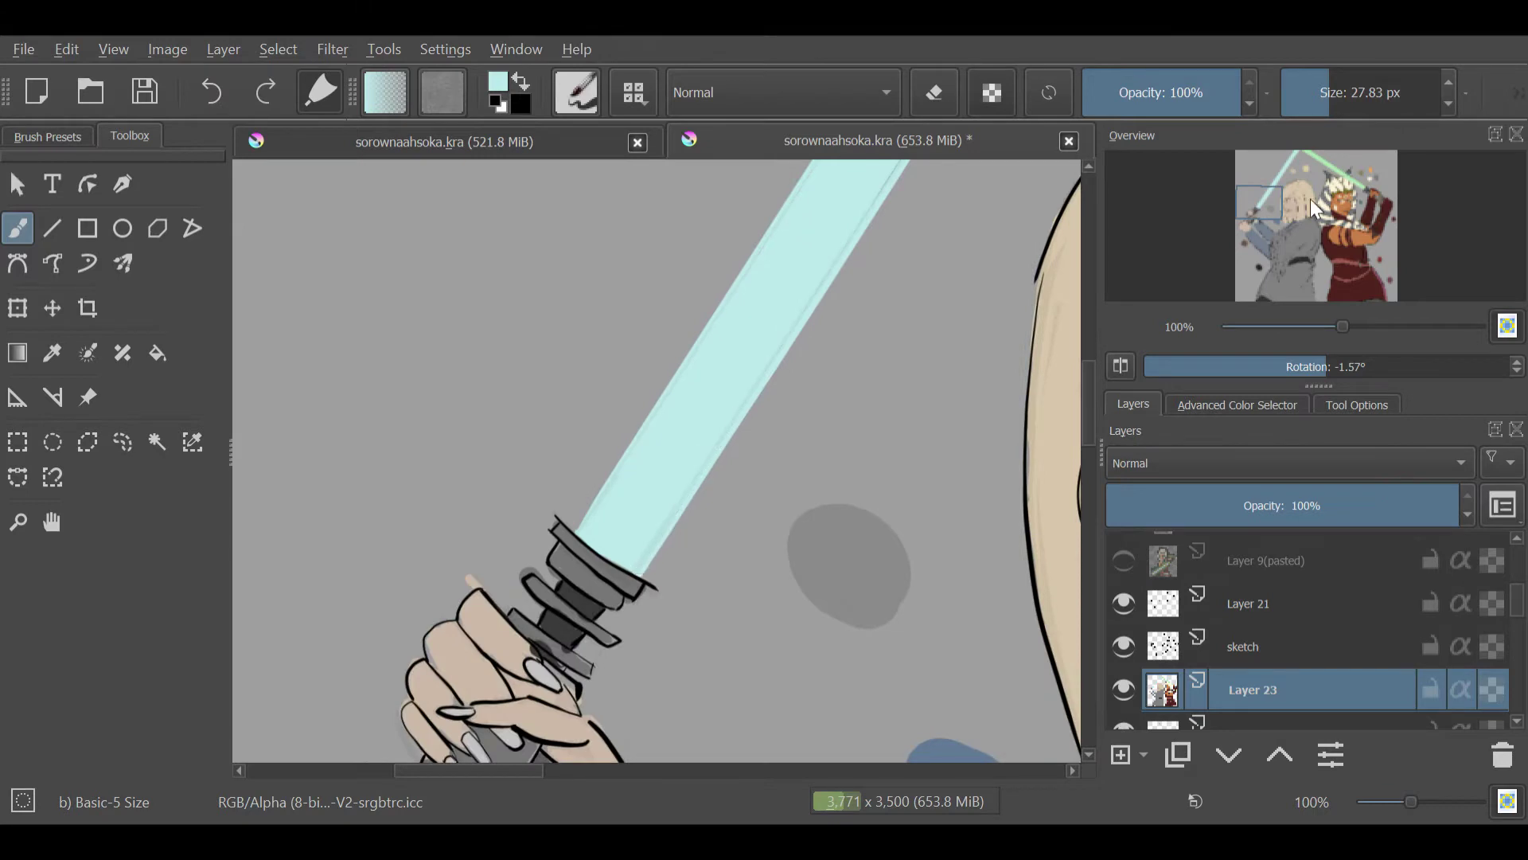
mouse_move(1313, 207)
left_mouse_down()
mouse_move(1328, 183)
mouse_move(1294, 184)
left_mouse_up()
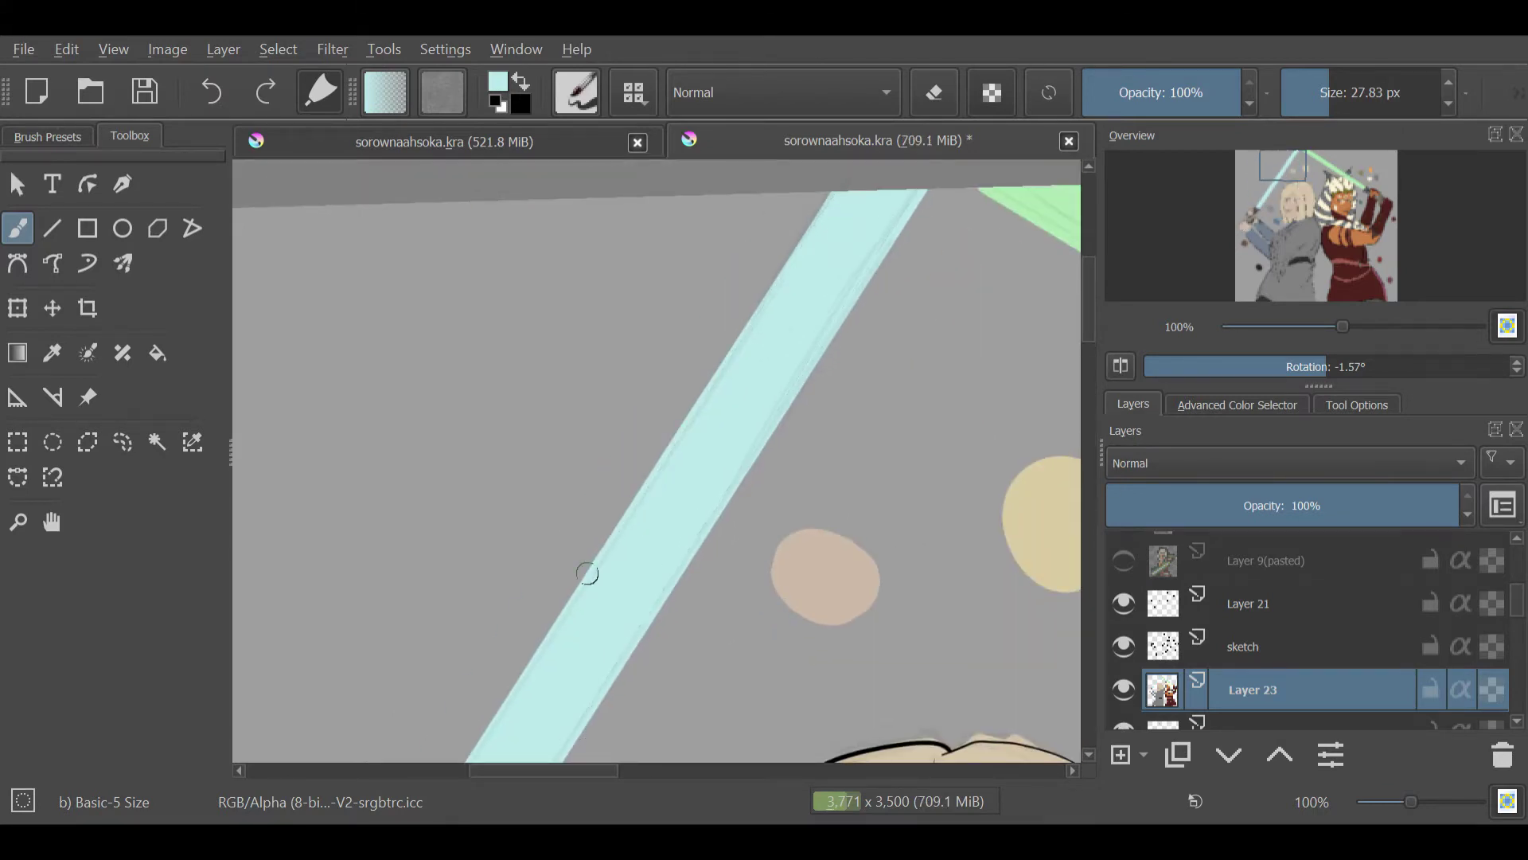
left_click_drag(1343, 326, 1288, 328)
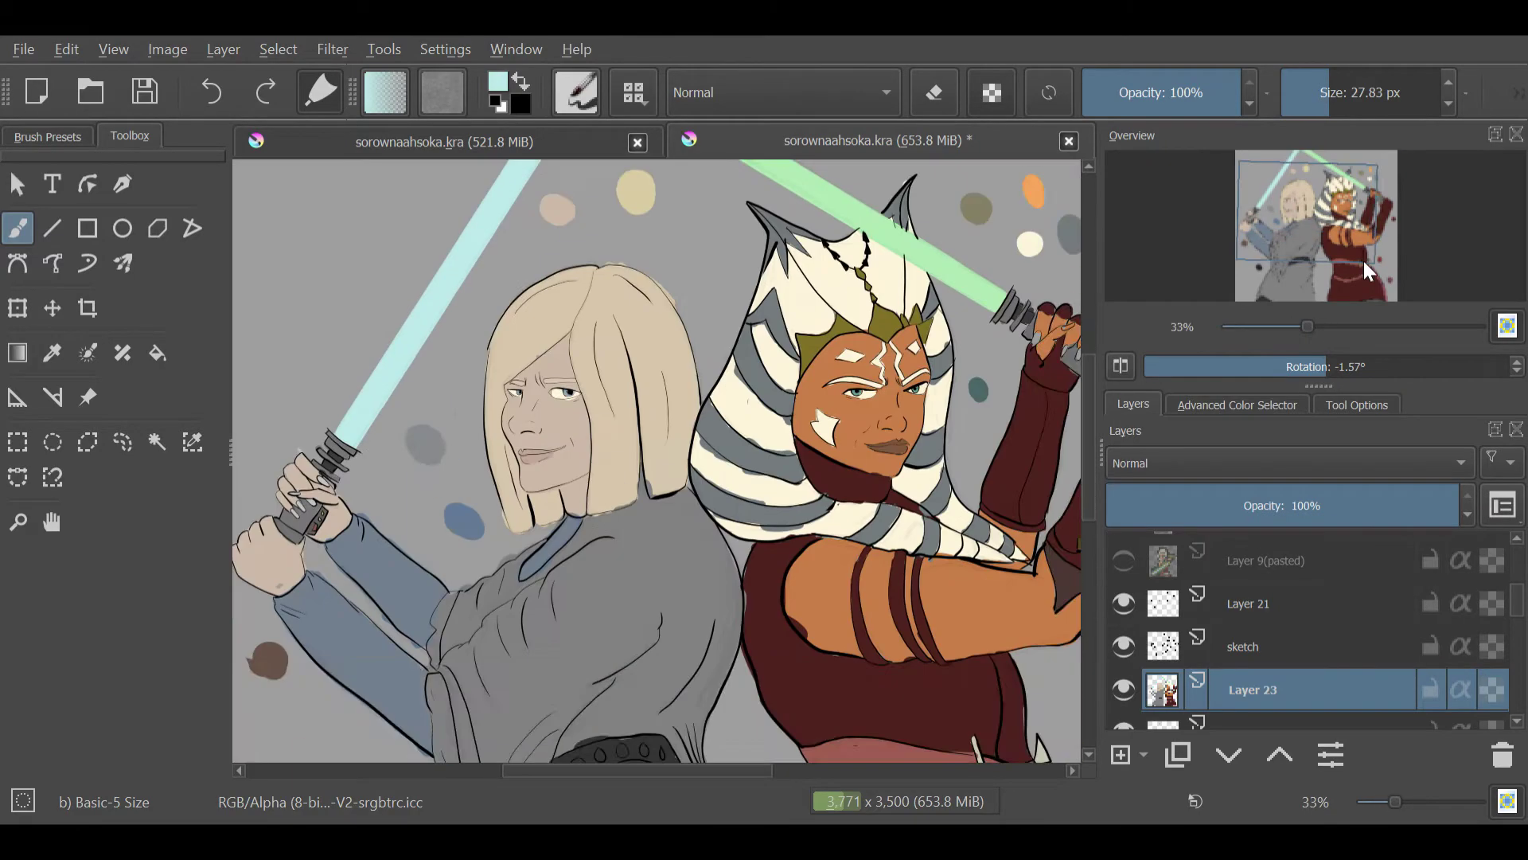
left_click_drag(1367, 271, 1324, 223)
key("1")
left_click(659, 341, "ctrl")
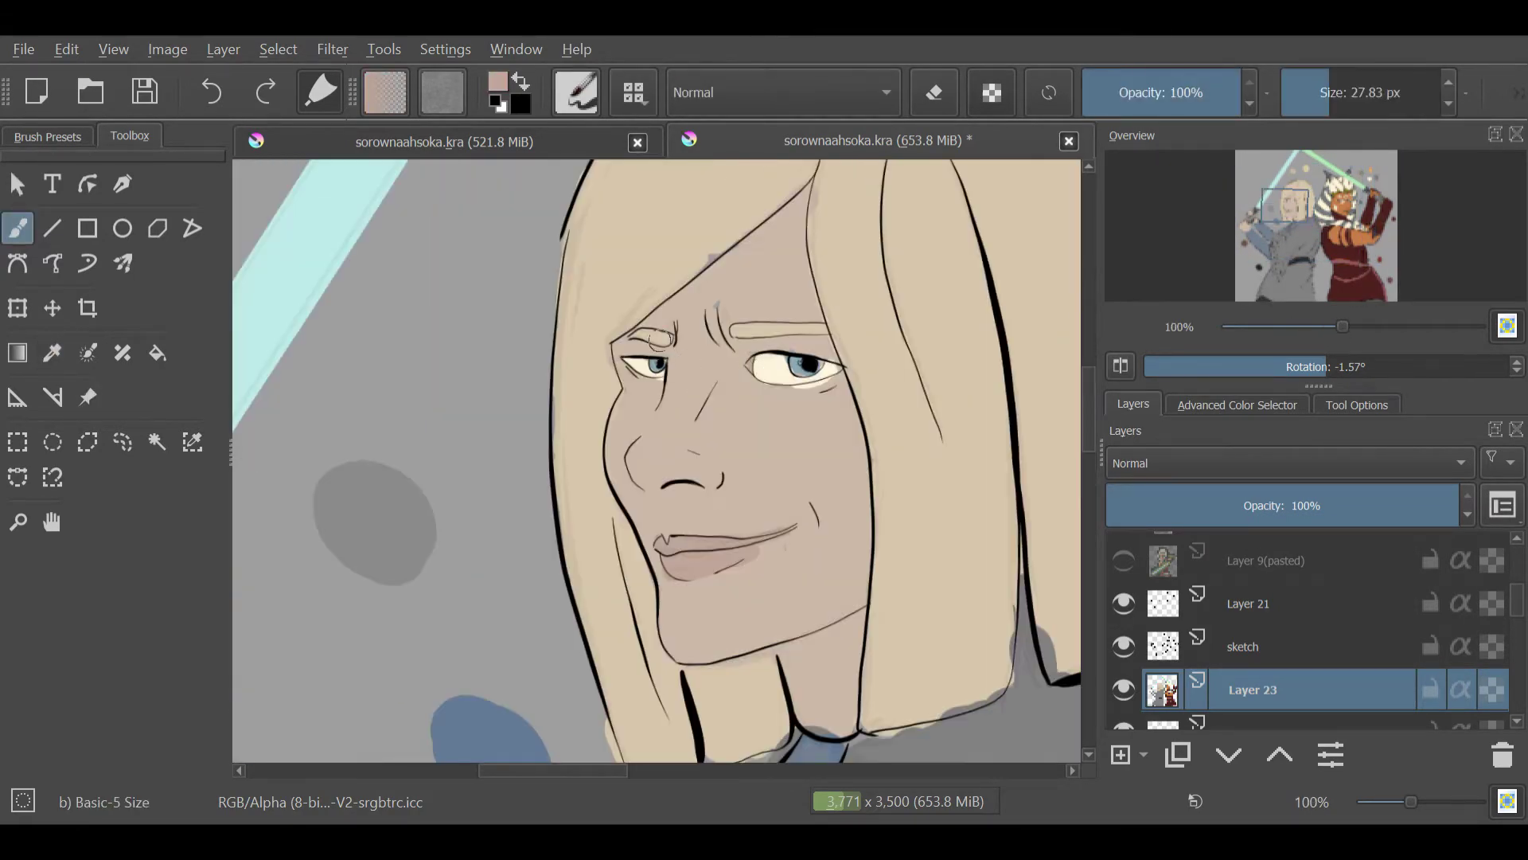
Step: Hide the sketch layer and select the Background layer
left_click(526, 80)
key("Page_Up")
key("Page_Up")
scroll(1151, 646, "up", 1)
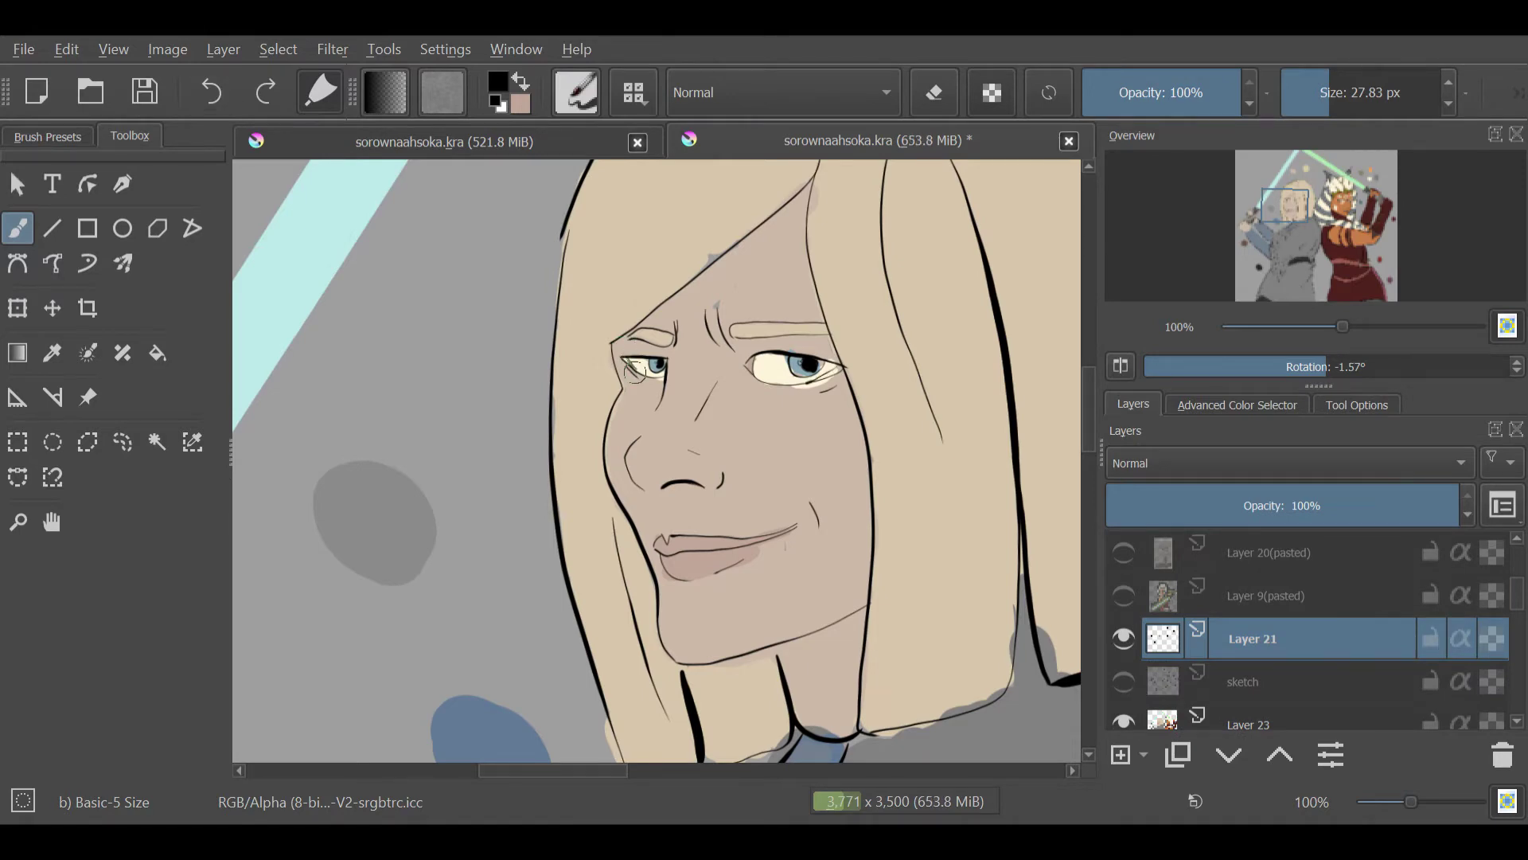
key("Page_Down")
key("Page_Down")
left_click(525, 83)
left_click_drag(1343, 326, 1292, 331)
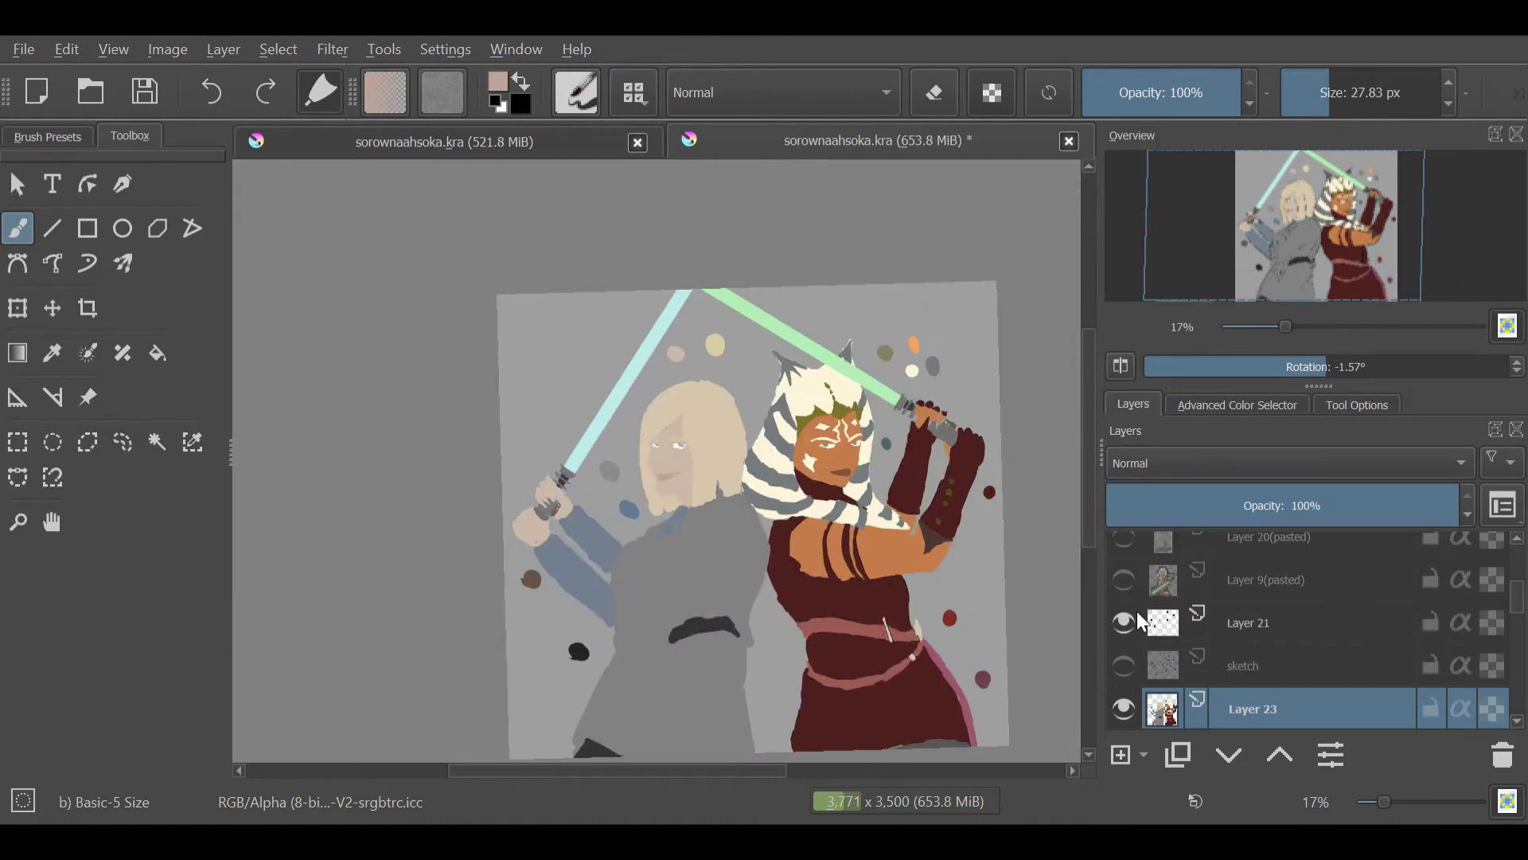
scroll(1490, 708, "down", 5)
left_click(1491, 708)
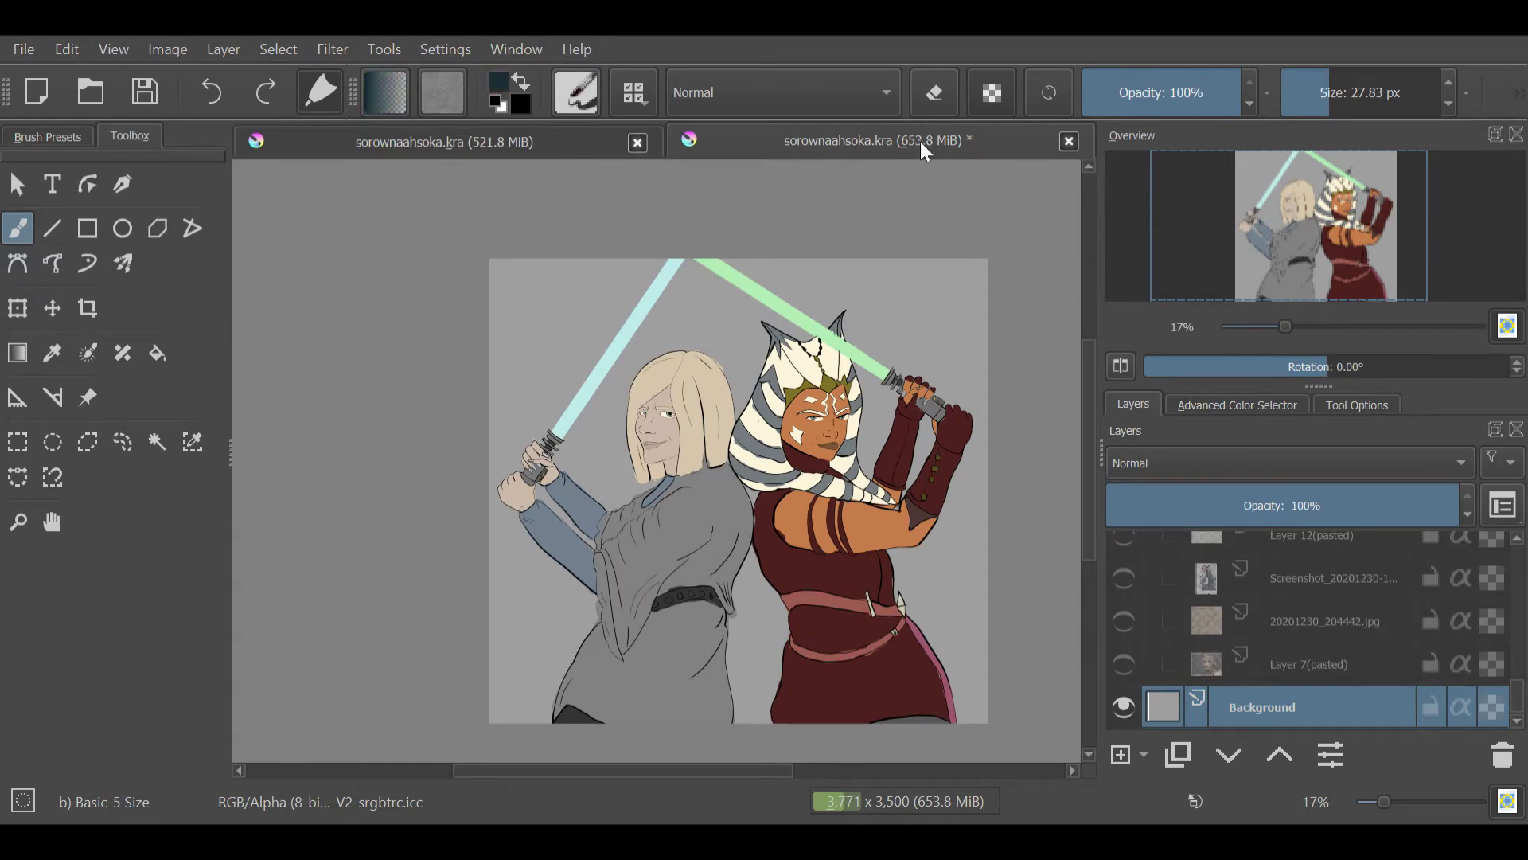
Step: Flood-fill the grey background behind both Jedi with dark navy
key("f")
left_click(955, 340)
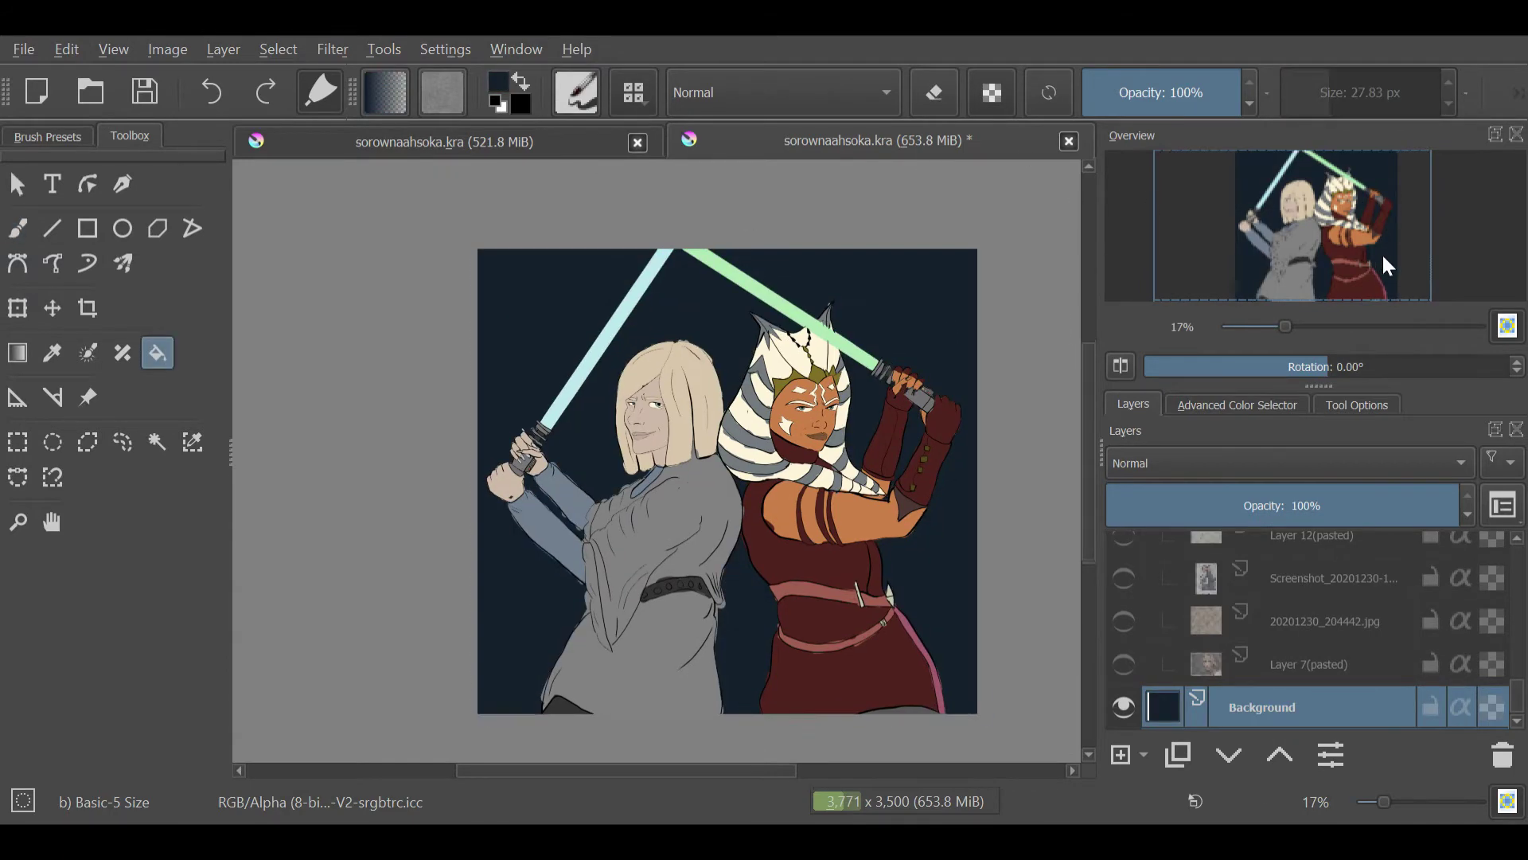
left_click_drag(1284, 326, 1293, 331)
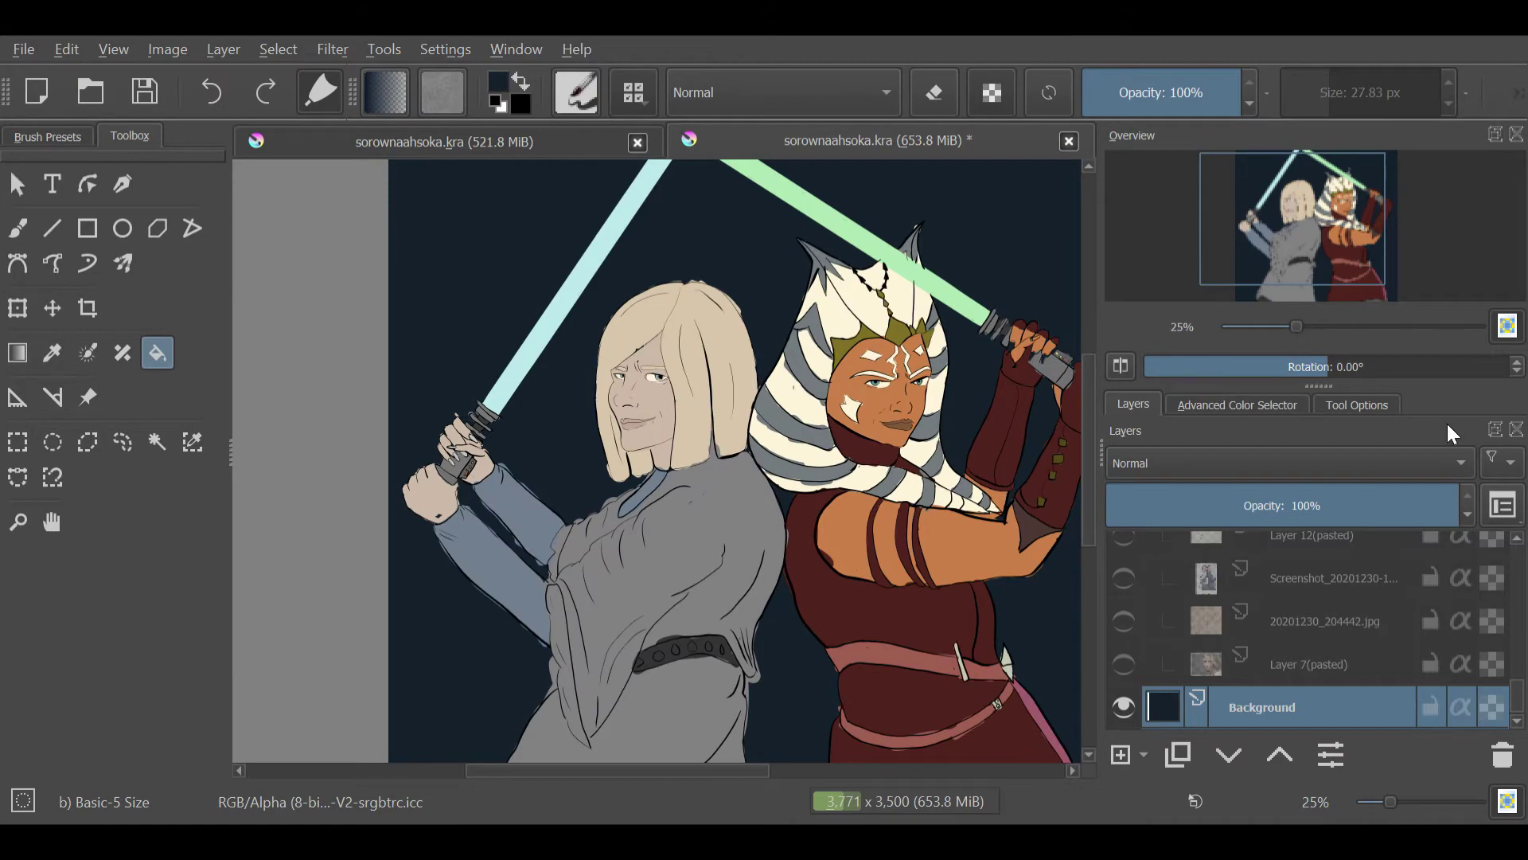
left_click_drag(1298, 242, 1311, 237)
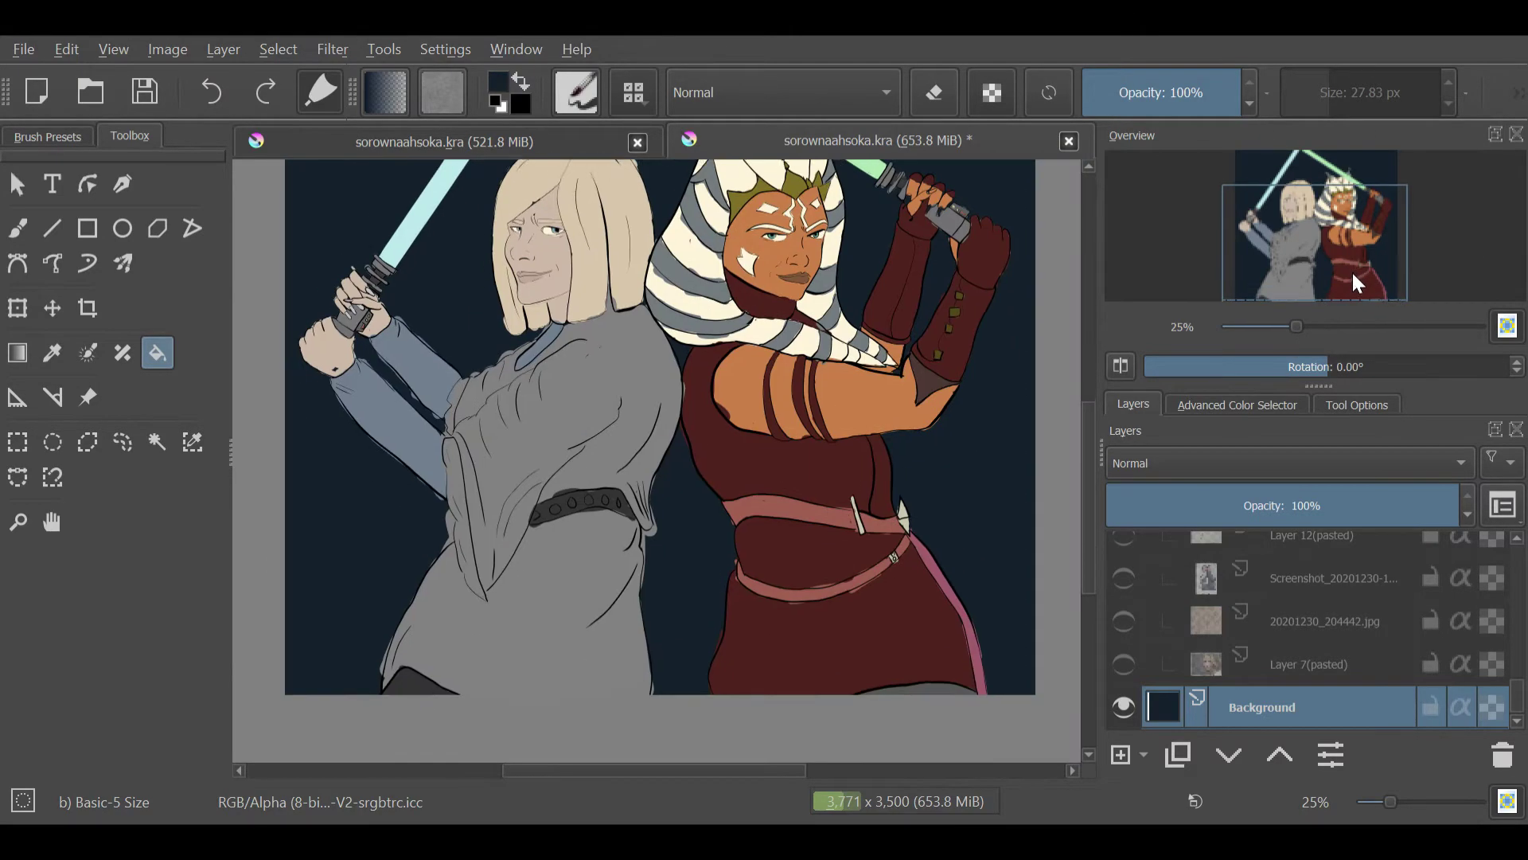
left_click(1273, 572)
key("plus")
key("plus")
key("plus")
Step: Erase stray flat colour around the blonde Jedi's face and hair on Layer 23
key("b")
key("e")
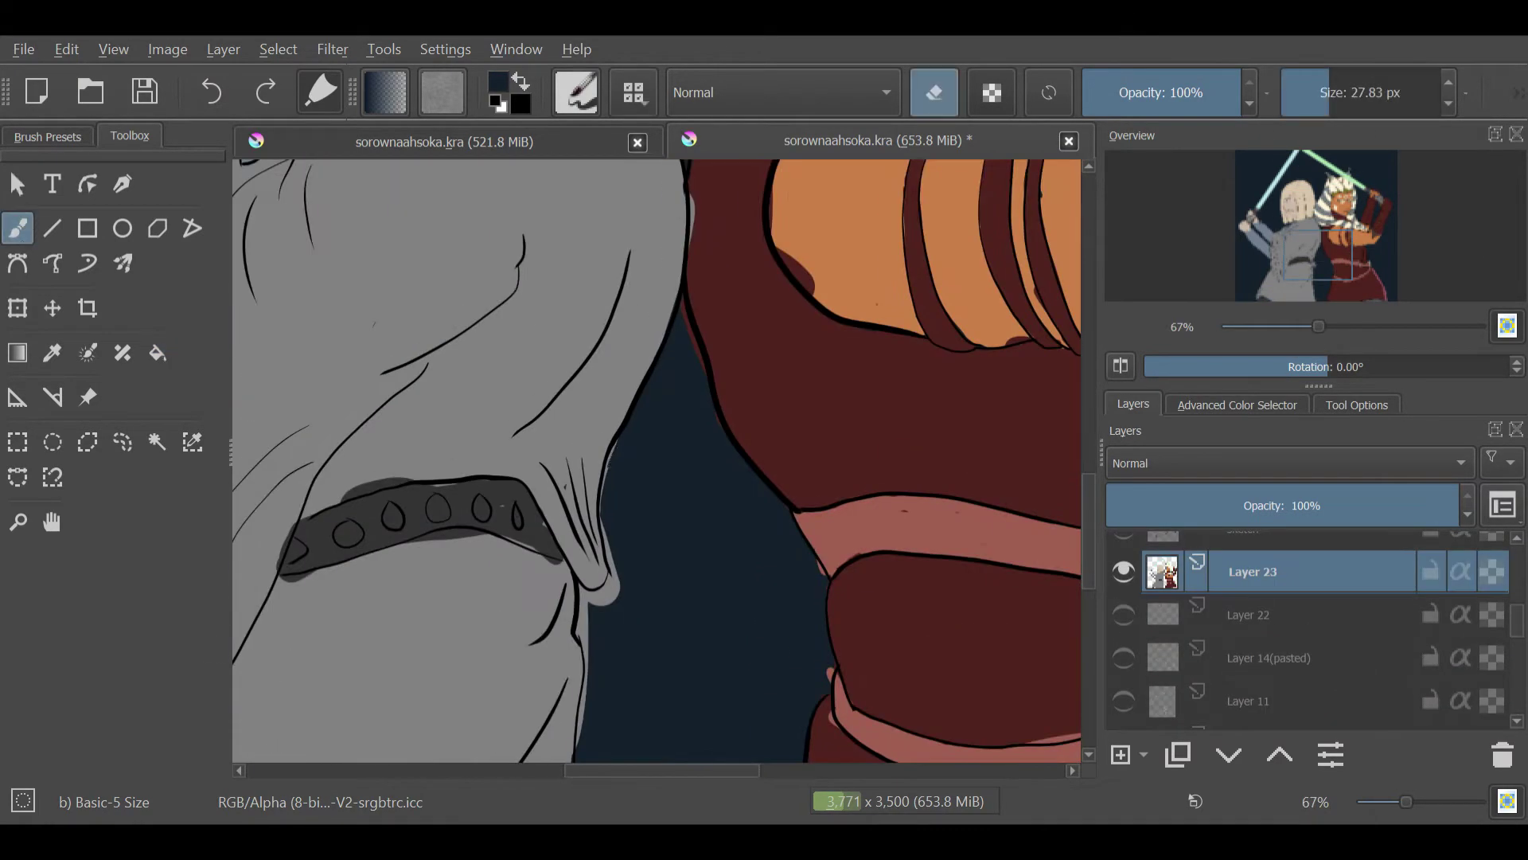
scroll(594, 499, "down", 2)
scroll(577, 484, "down", 2)
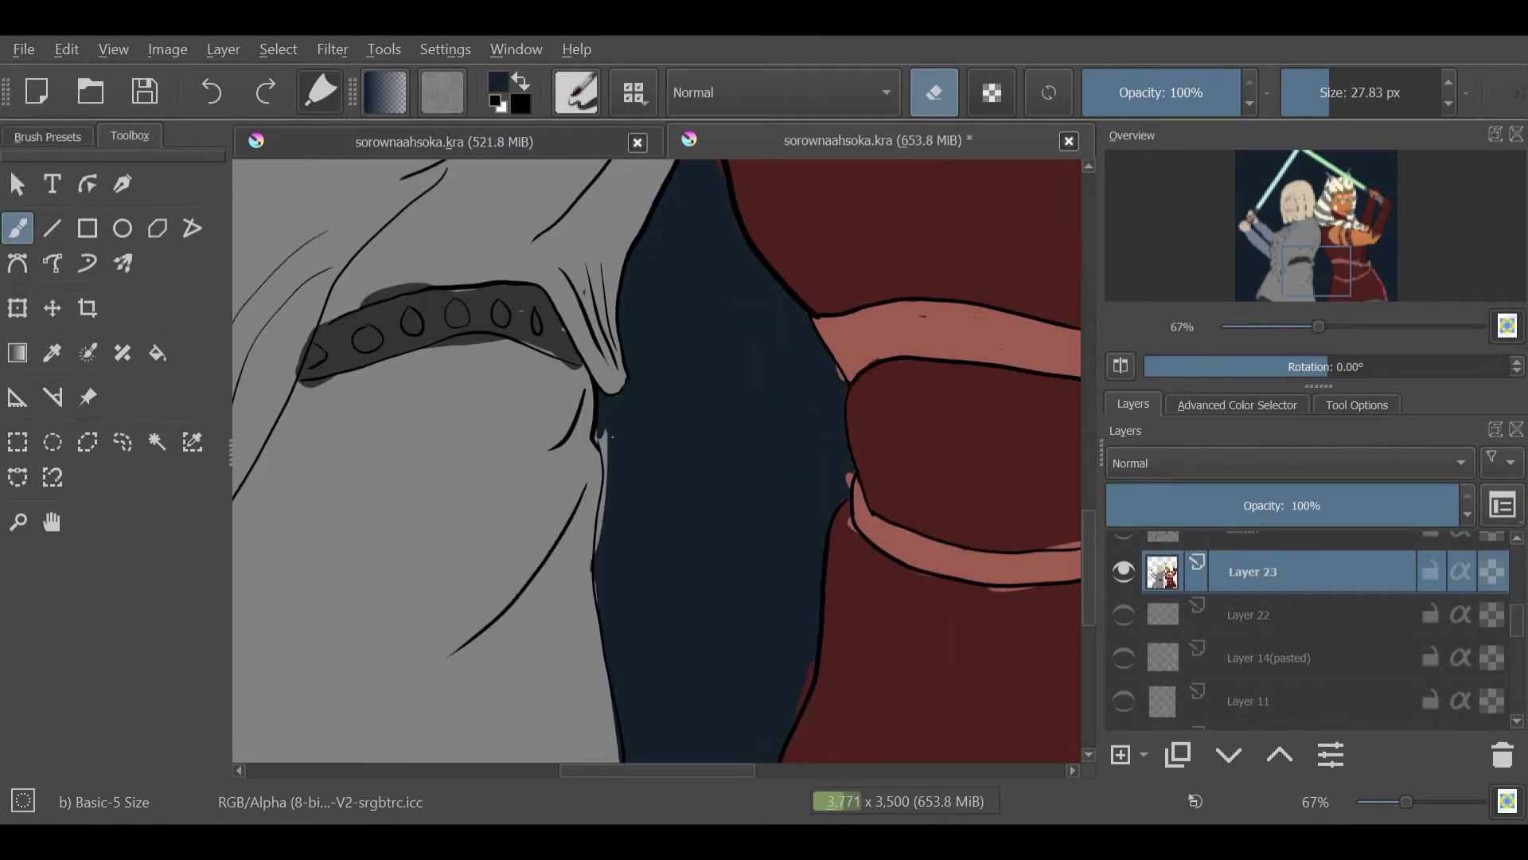
scroll(829, 375, "down", 3)
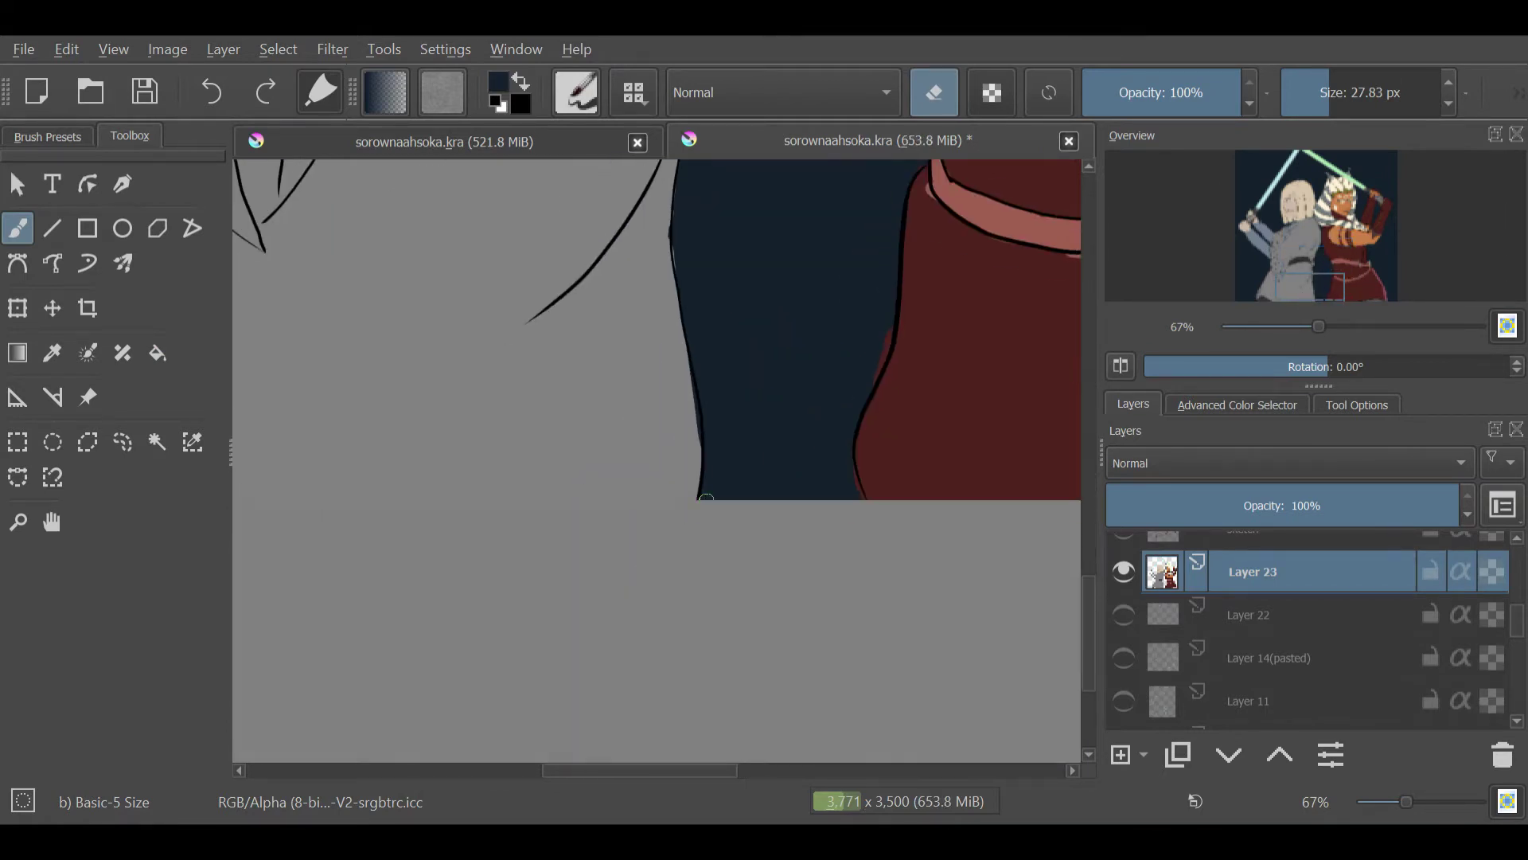
scroll(706, 498, "up", 2)
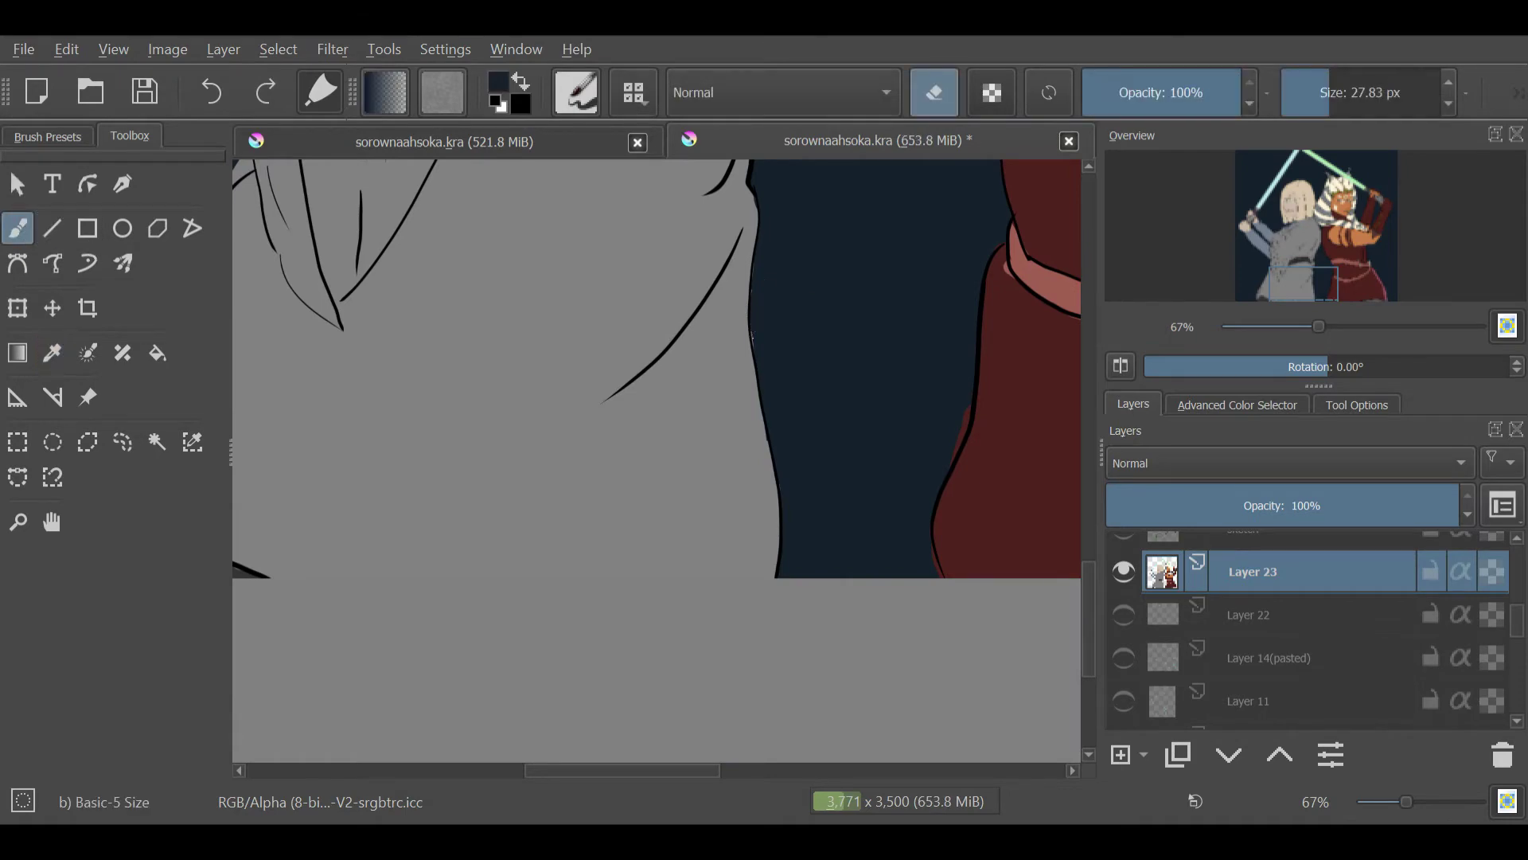
left_click_drag(1335, 219, 1286, 198)
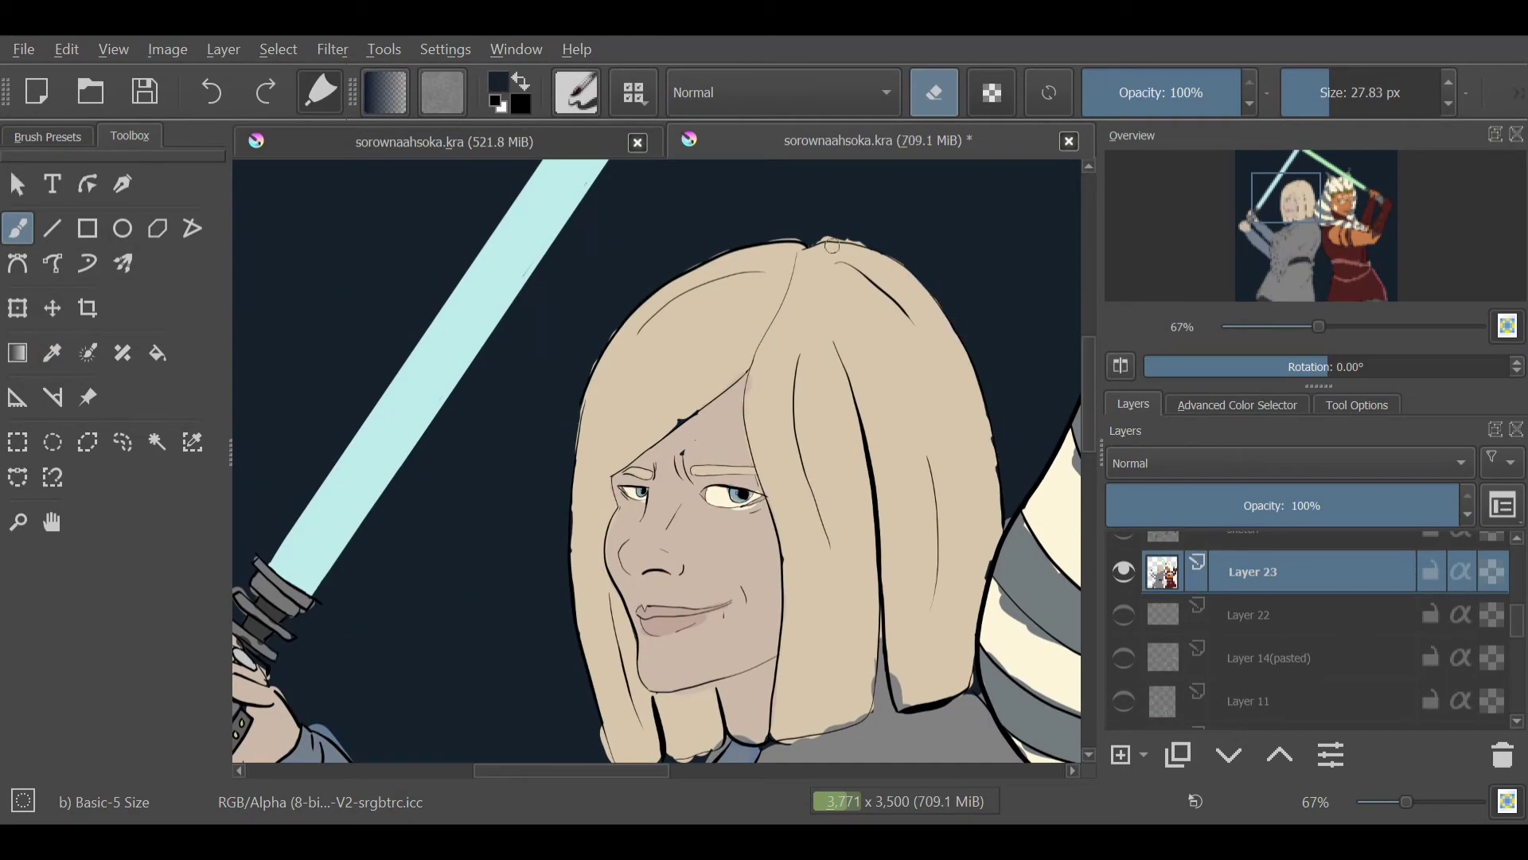
scroll(555, 435, "down", 4)
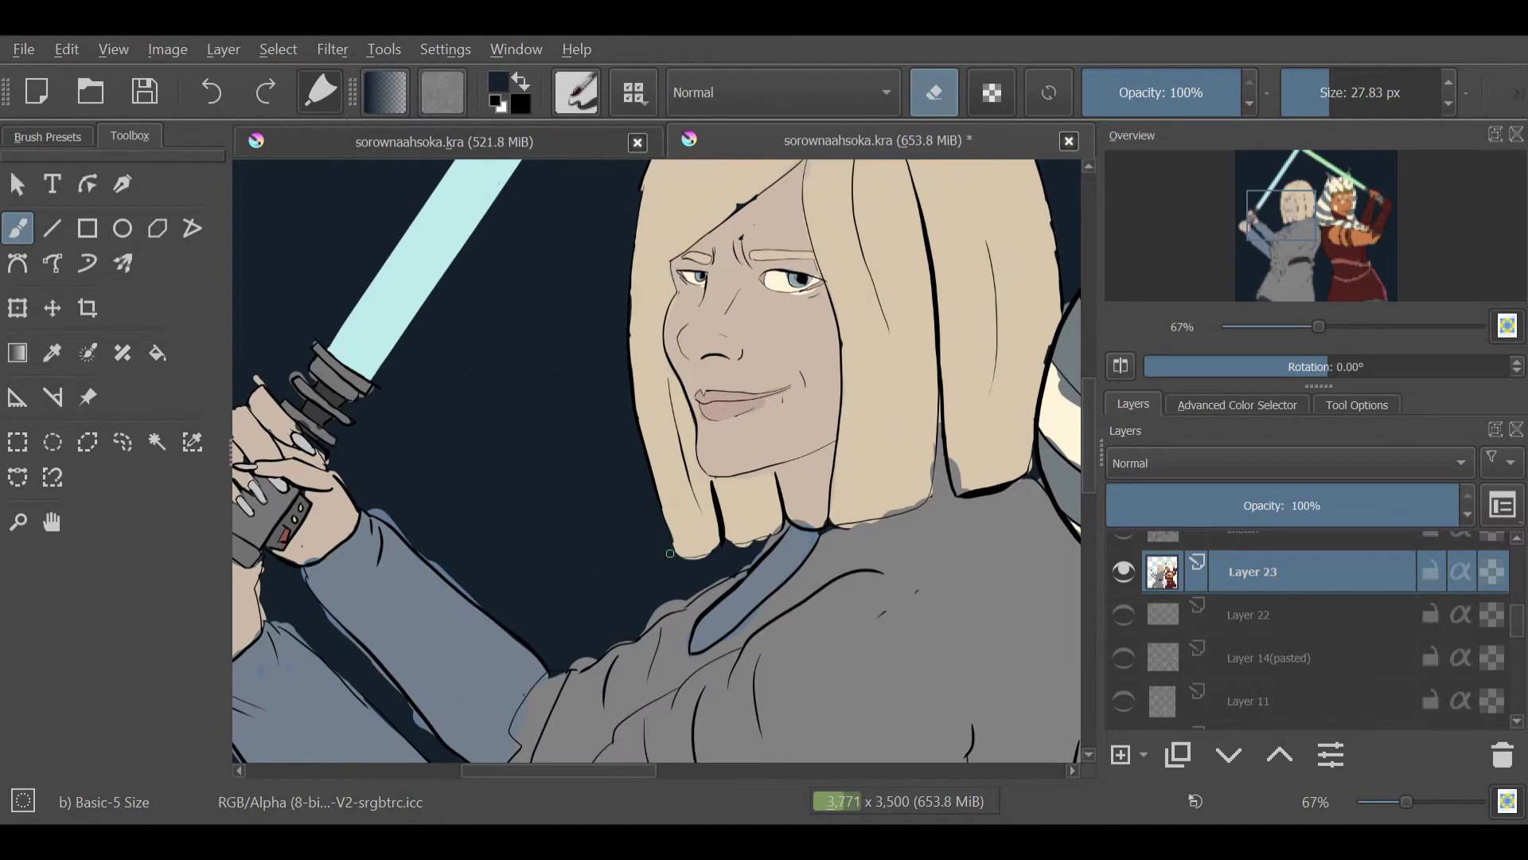
scroll(603, 458, "down", 4)
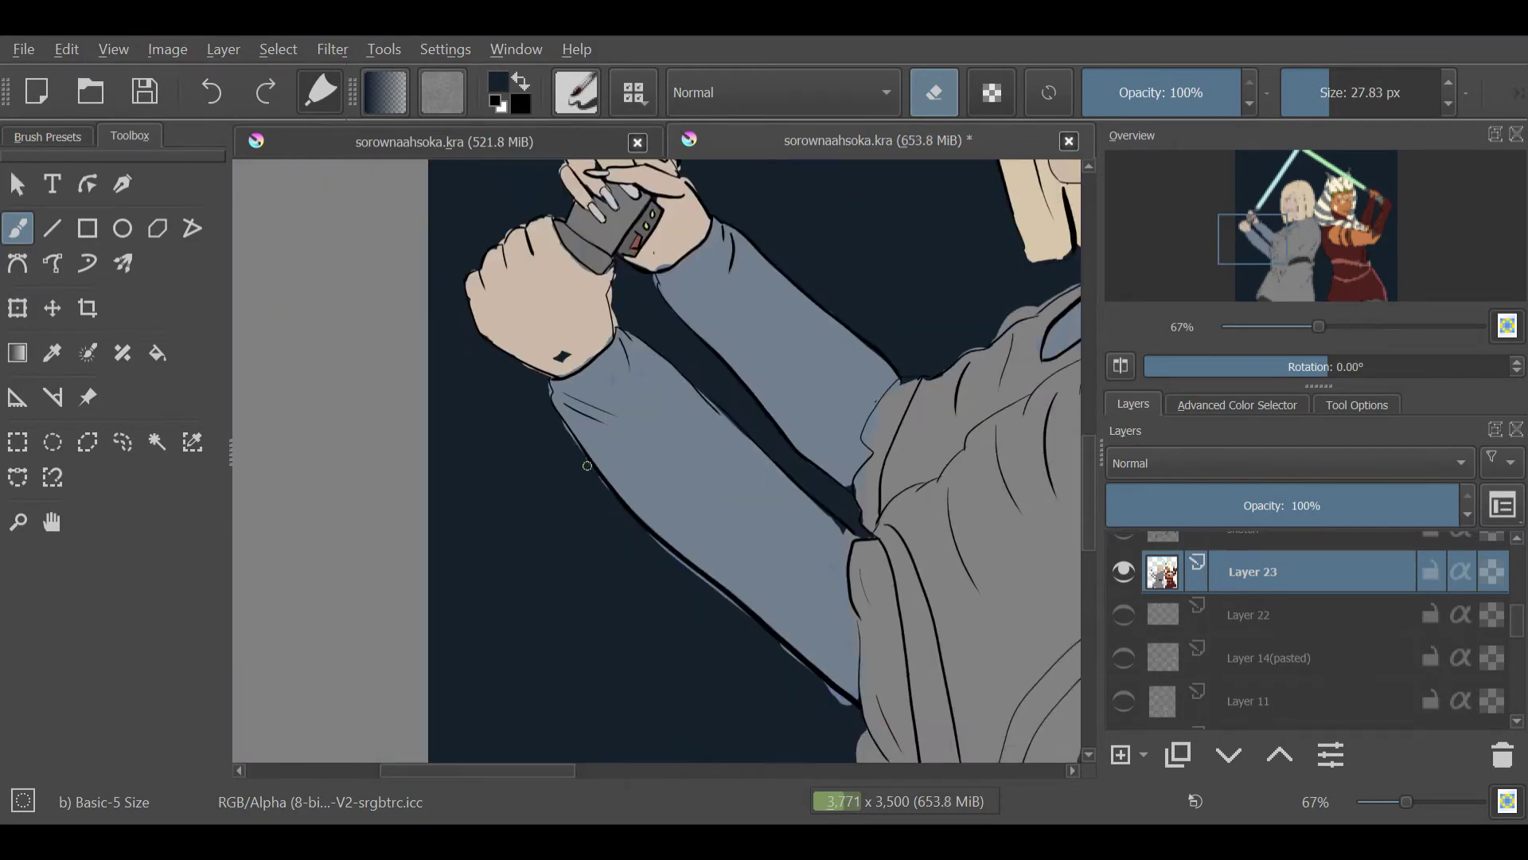
left_click_drag(1286, 258, 1286, 203)
Step: Touch up the hair in beige, then tidy edges on Layer 21 around Ahsoka's head
key("e")
left_click(863, 695, "ctrl")
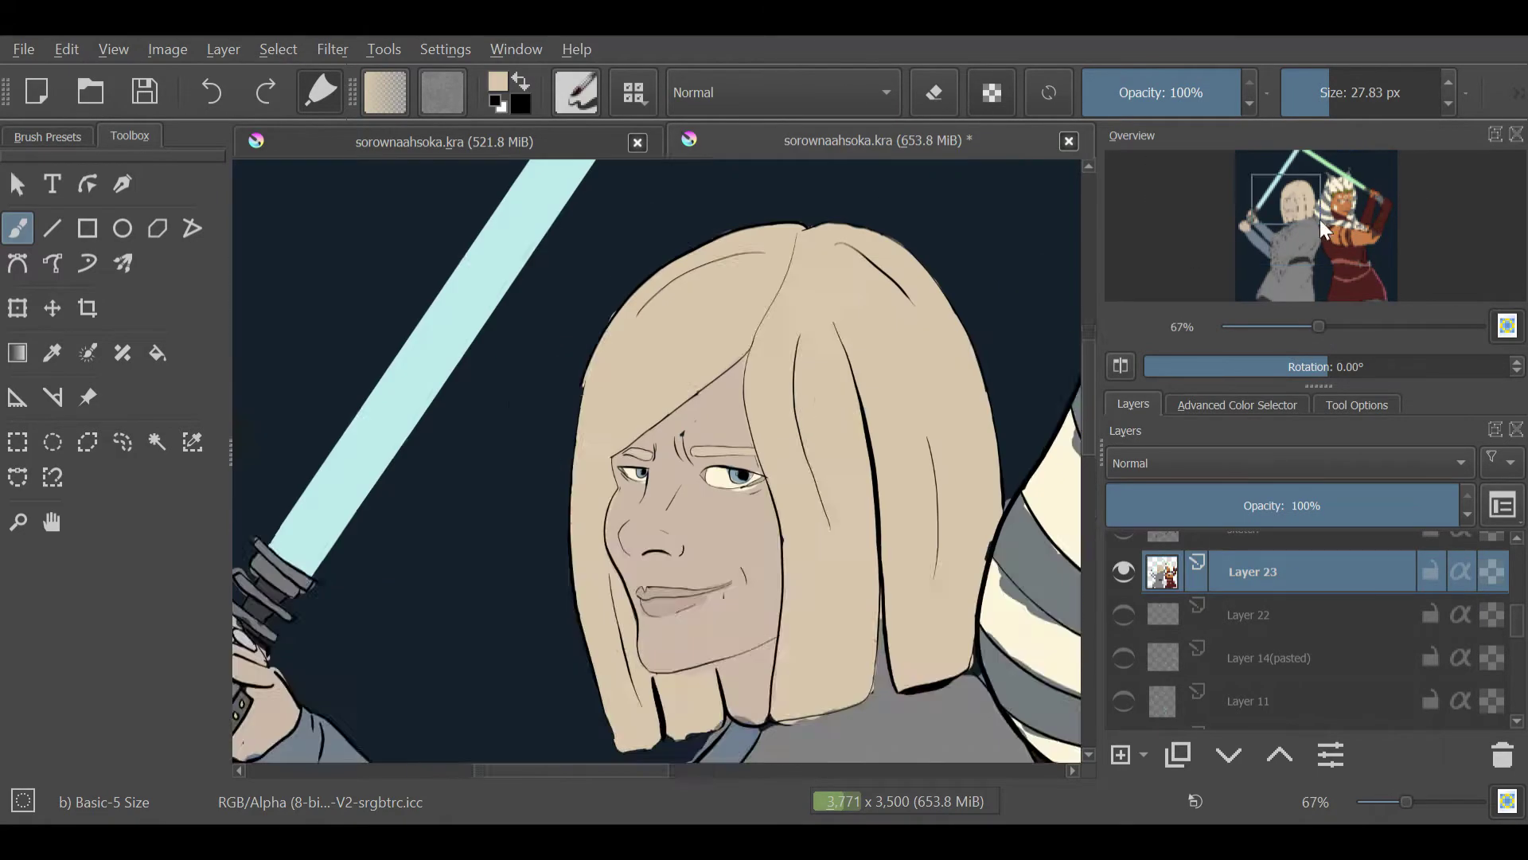
left_click(1291, 619)
mouse_move(1320, 220)
left_mouse_down()
mouse_move(1331, 185)
mouse_move(1274, 210)
left_mouse_up()
key("e")
scroll(1477, 595, "down", 2)
Step: Paint the blonde Jedi's sleeves in blue-grey on Layer 23, then select the sketch layer
left_click(1290, 643)
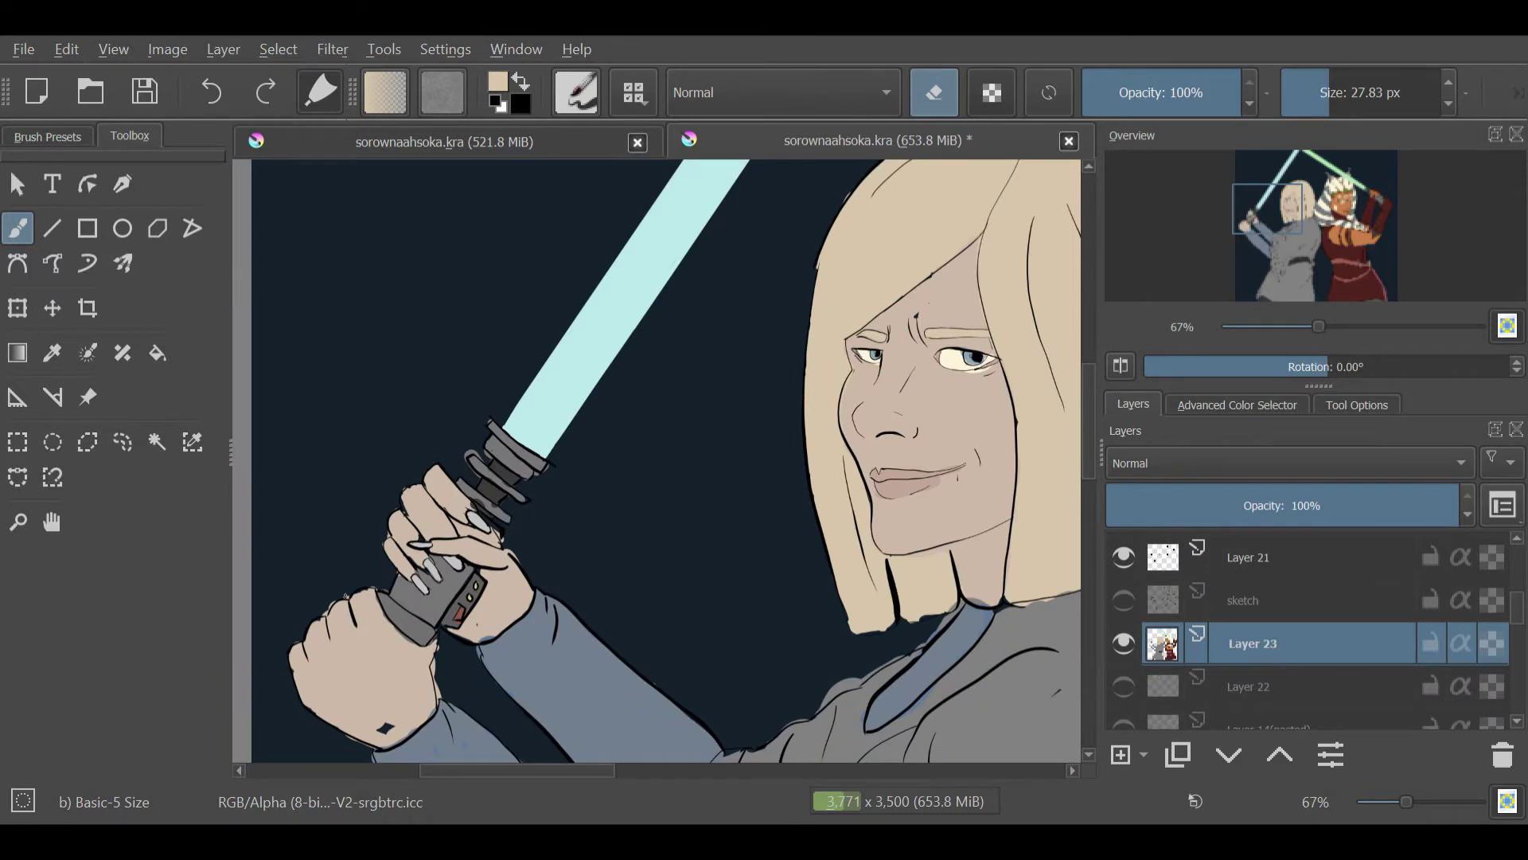
left_click_drag(1332, 220, 1330, 250)
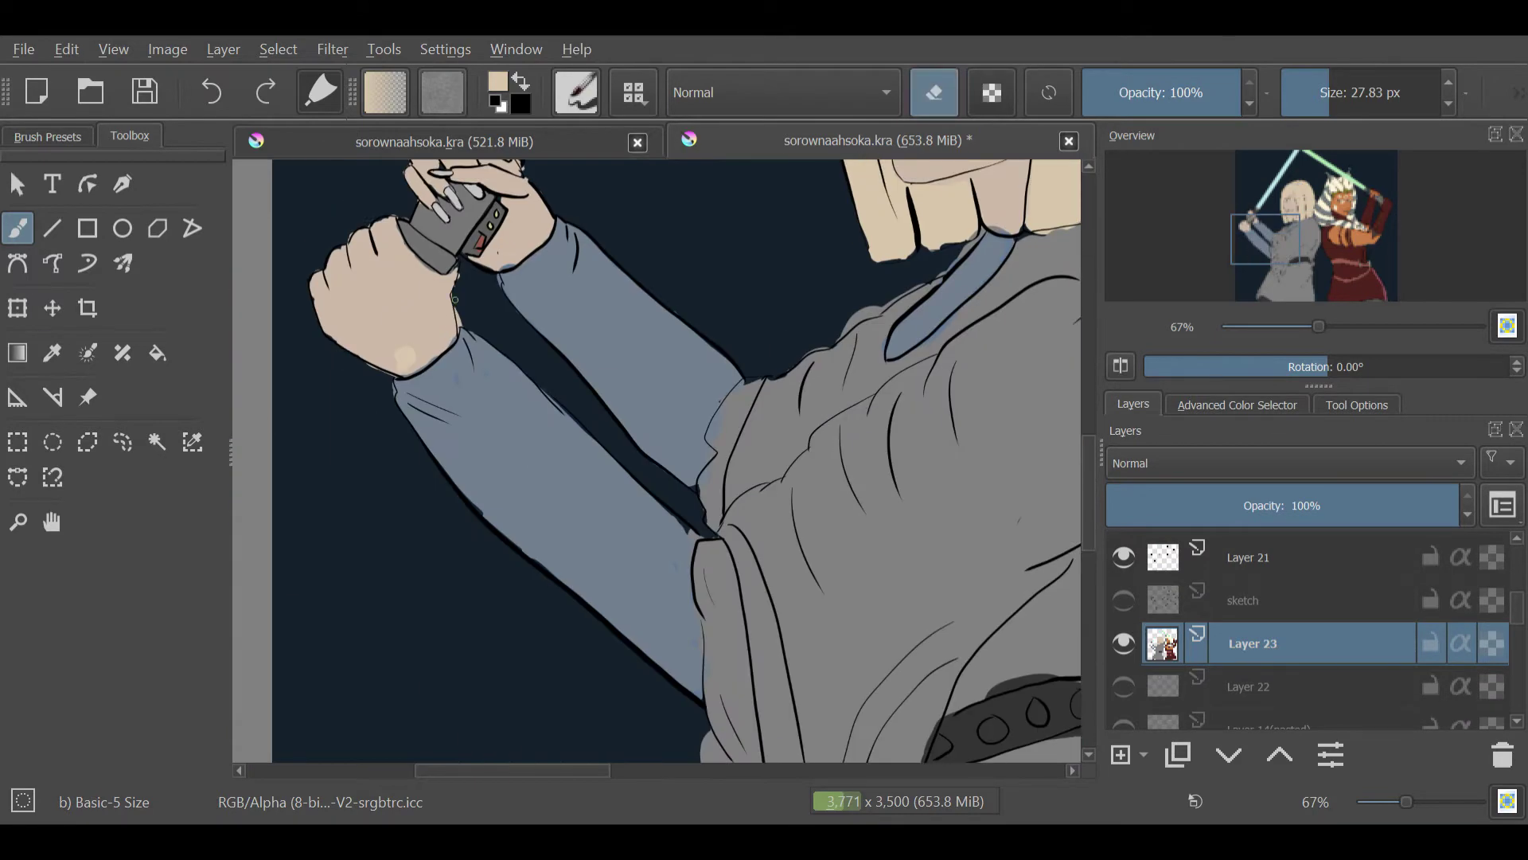
left_click(468, 324, "ctrl")
key("e")
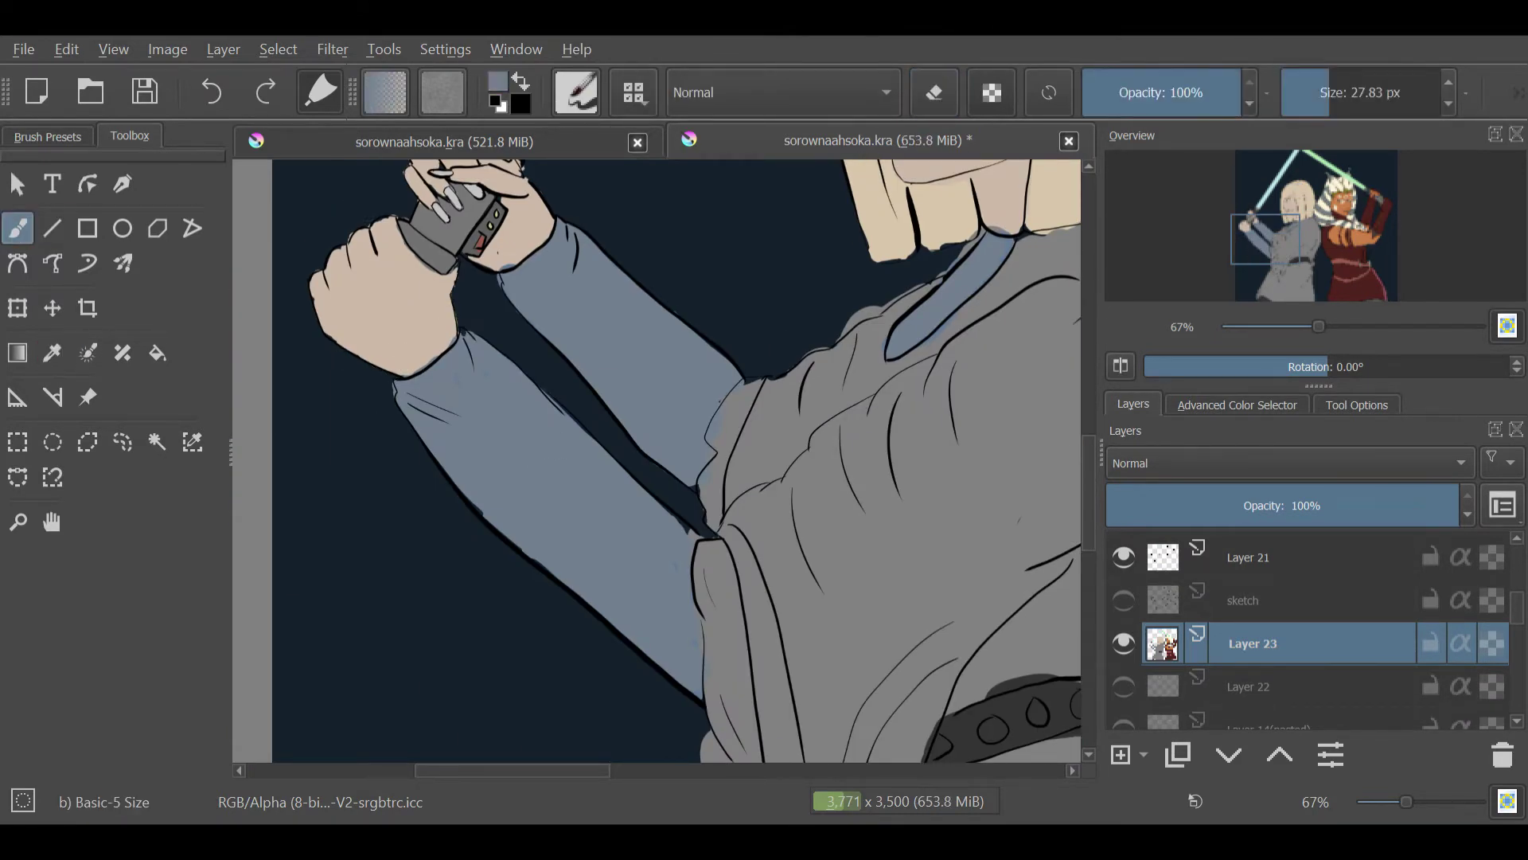
scroll(1250, 300, "down", 4)
scroll(1297, 317, "up", 2)
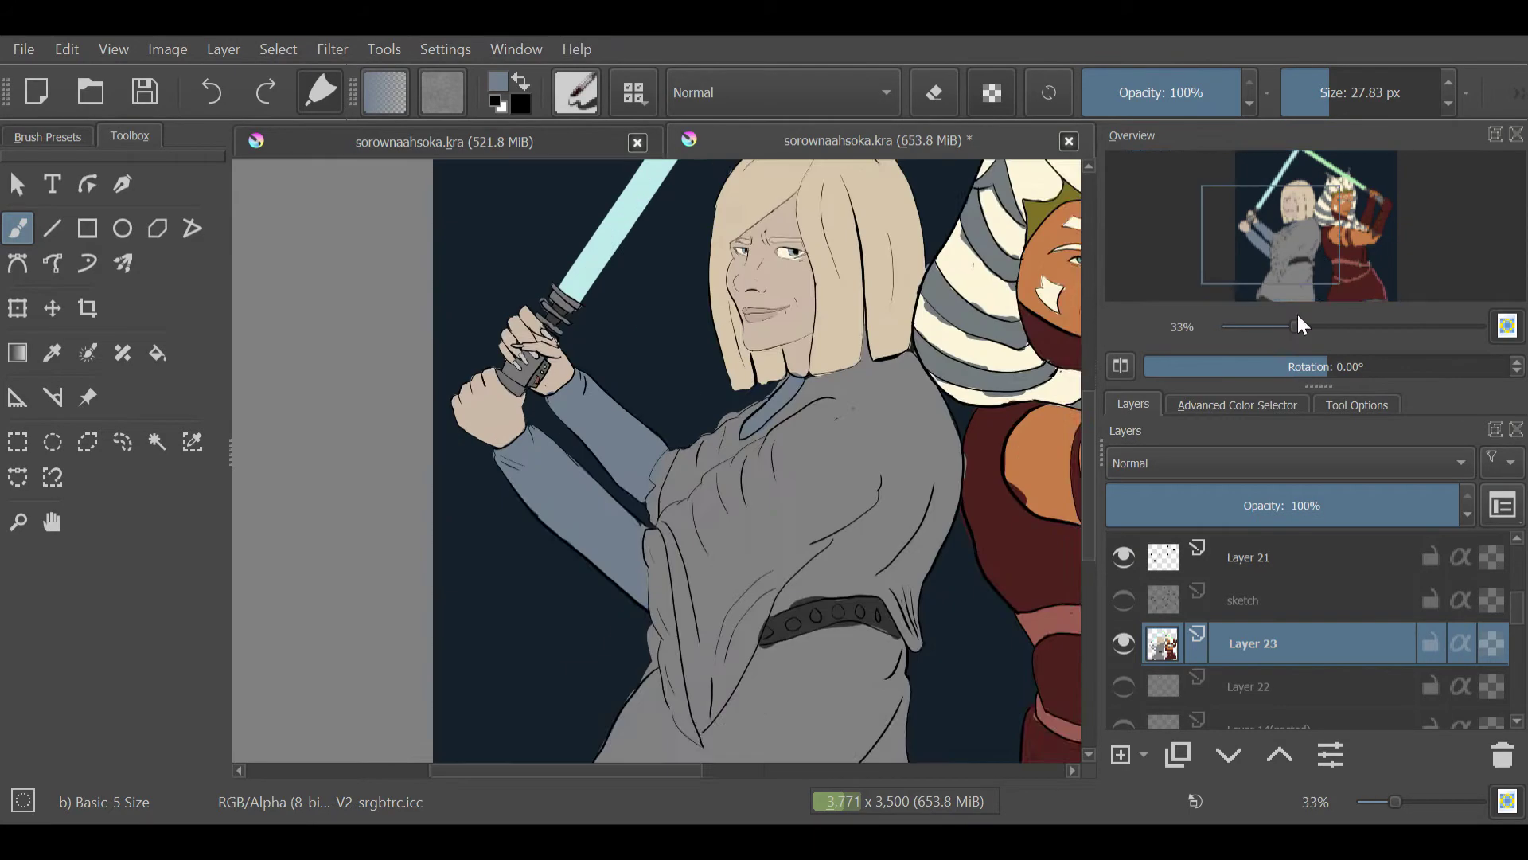
left_click(1232, 602)
Step: Paint cyan swoosh streaks beside both lightsabers on Layer 25, then add Layer 26
key("Insert")
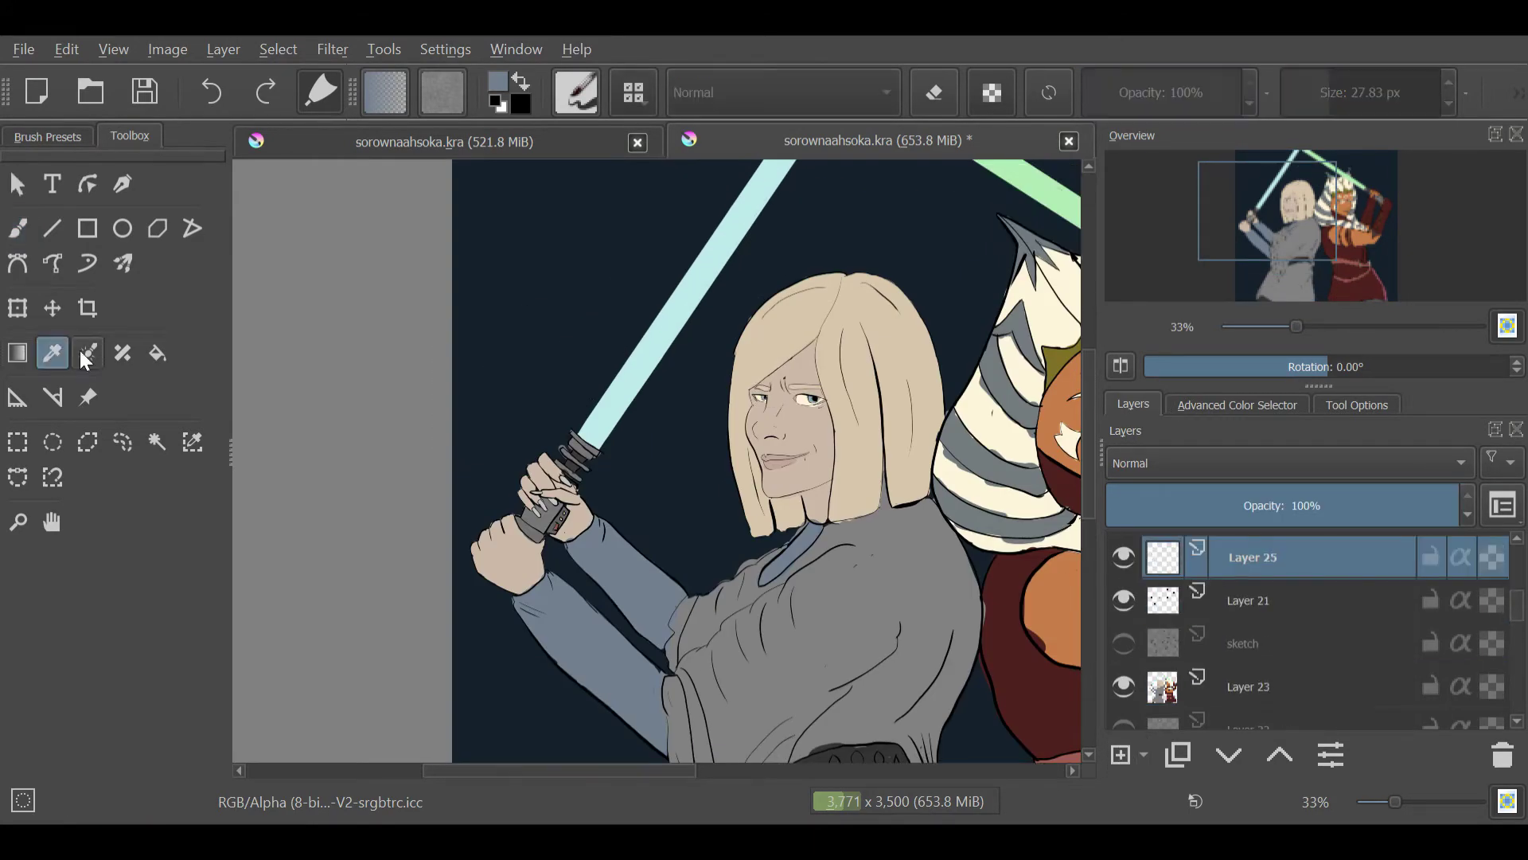
left_click(675, 359, "ctrl")
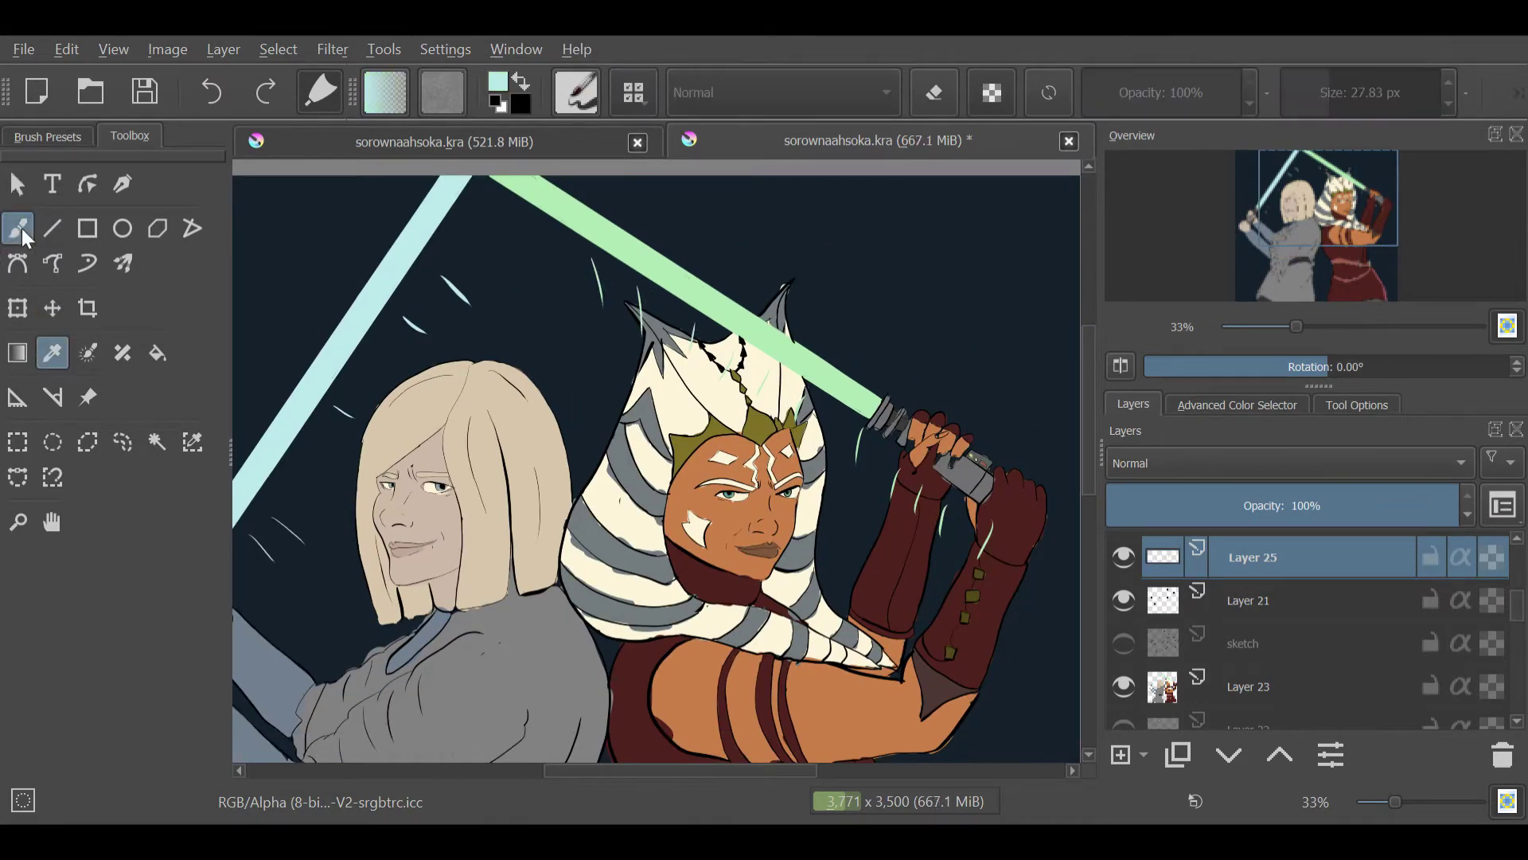
key("Insert")
left_click(450, 320, "ctrl")
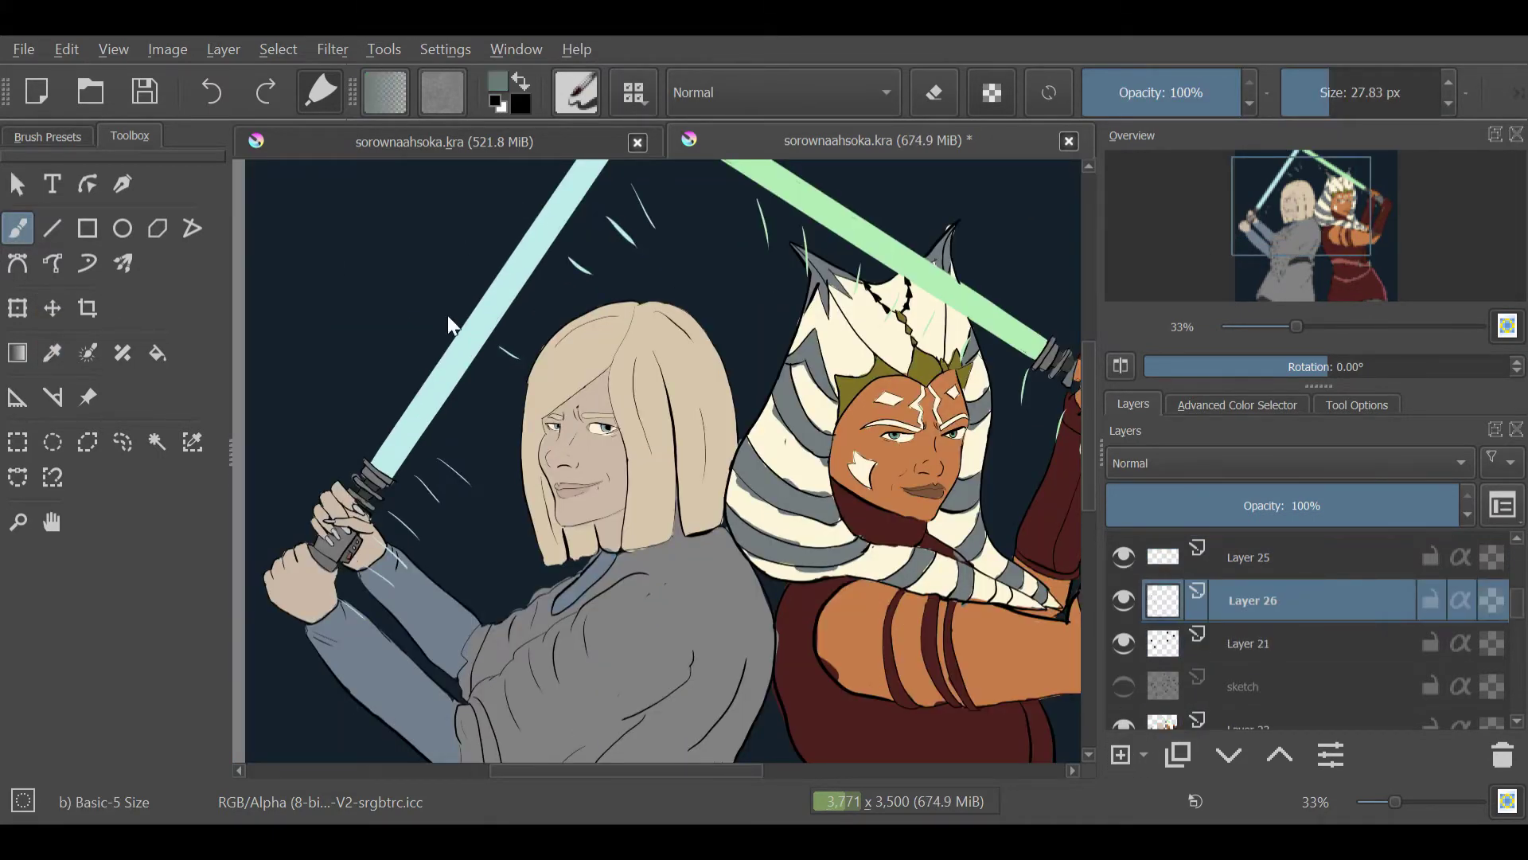
key("f")
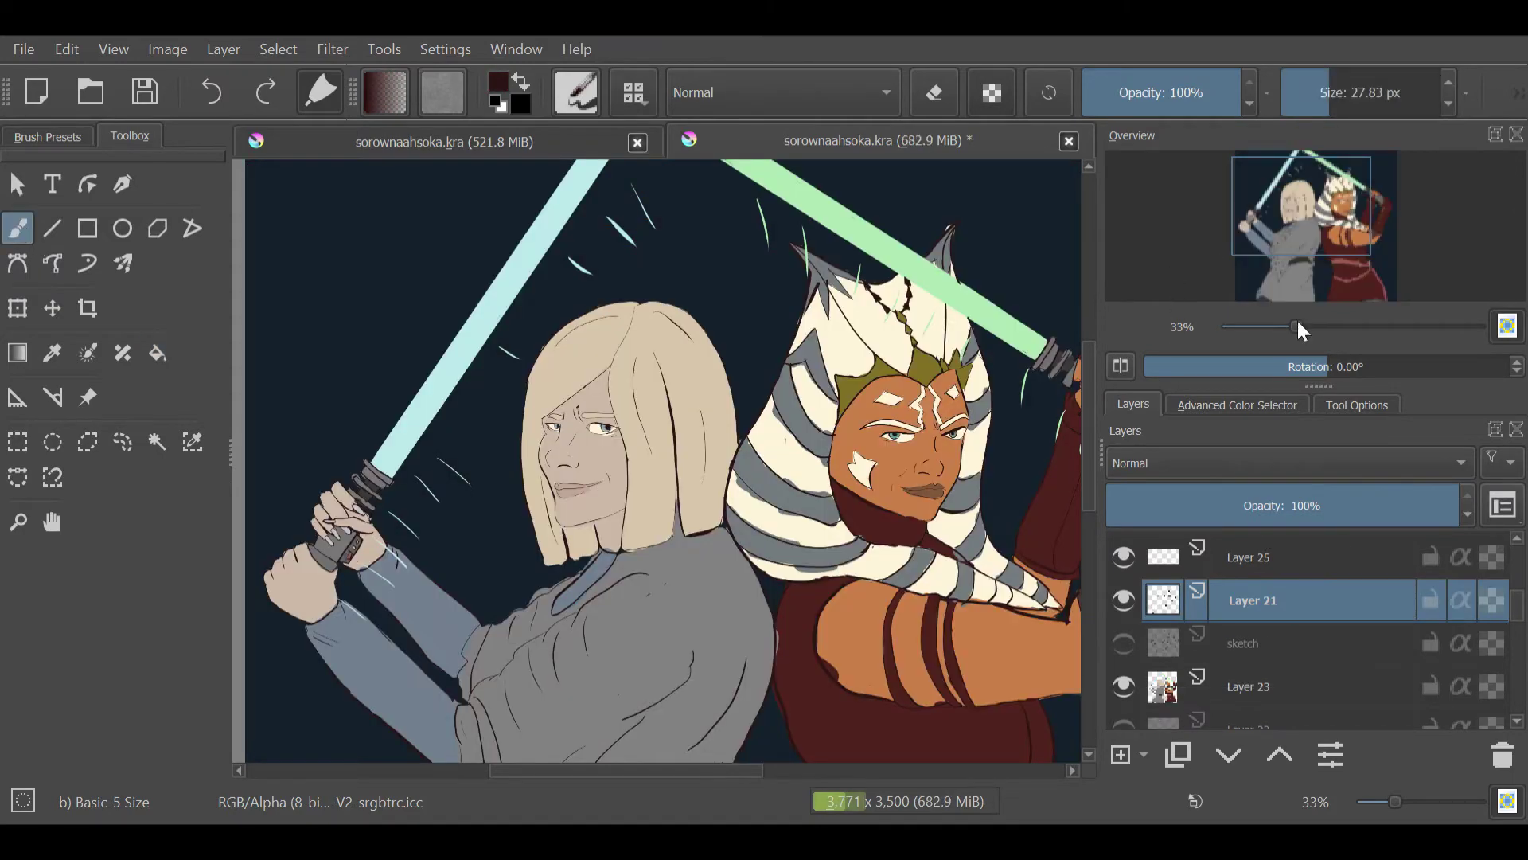
Step: Add a new Overlay-blended layer above Layer 23 for glow
left_click(1315, 220)
left_click(1249, 686)
key("Insert")
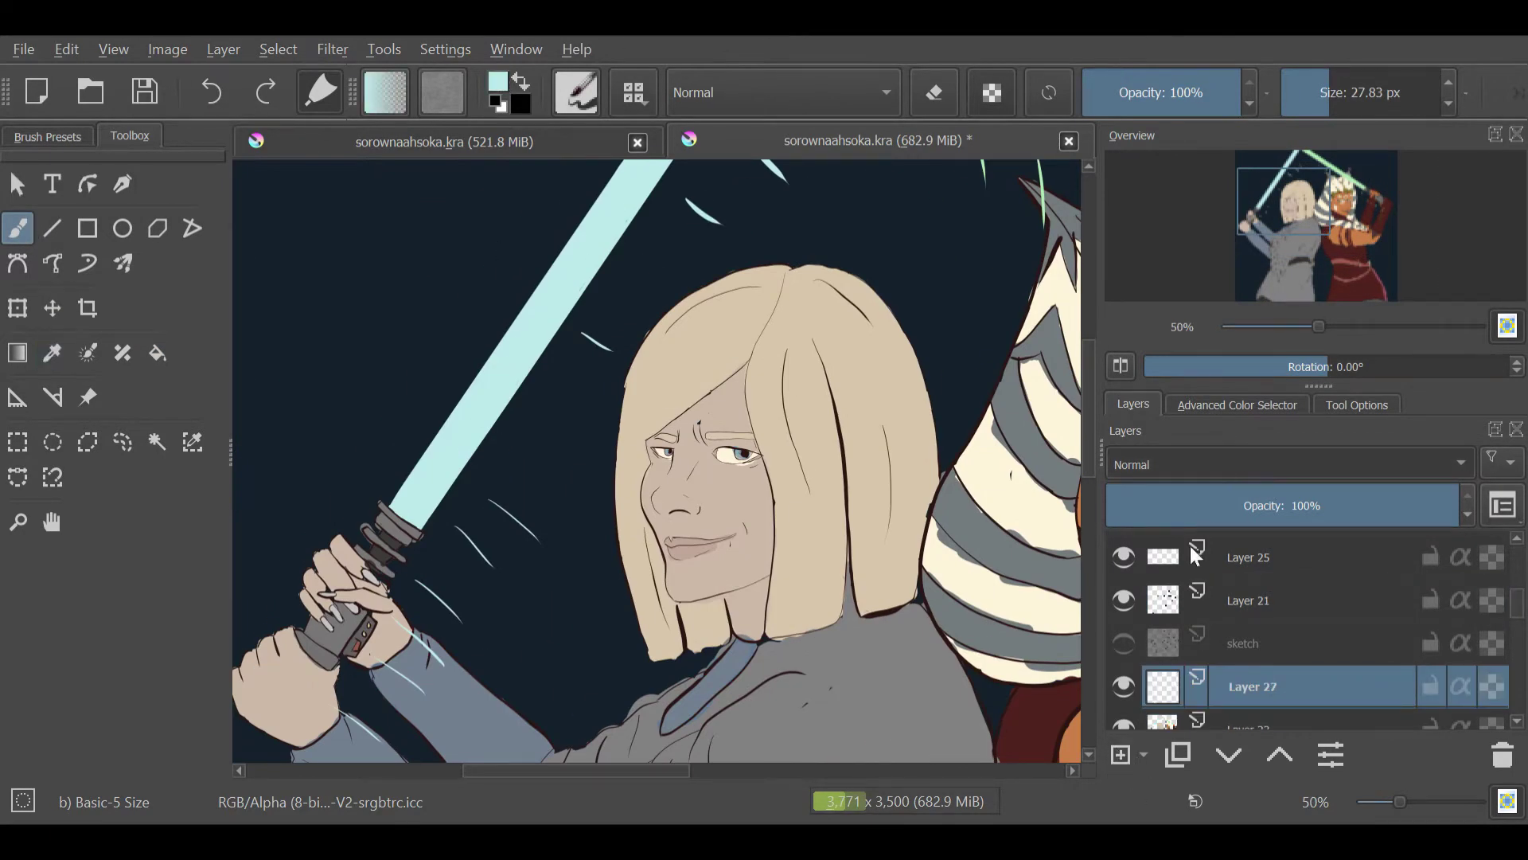
Step: Paint cyan rim light along the blonde Jedi's arm and hair edge
left_click_drag(1319, 328, 1331, 327)
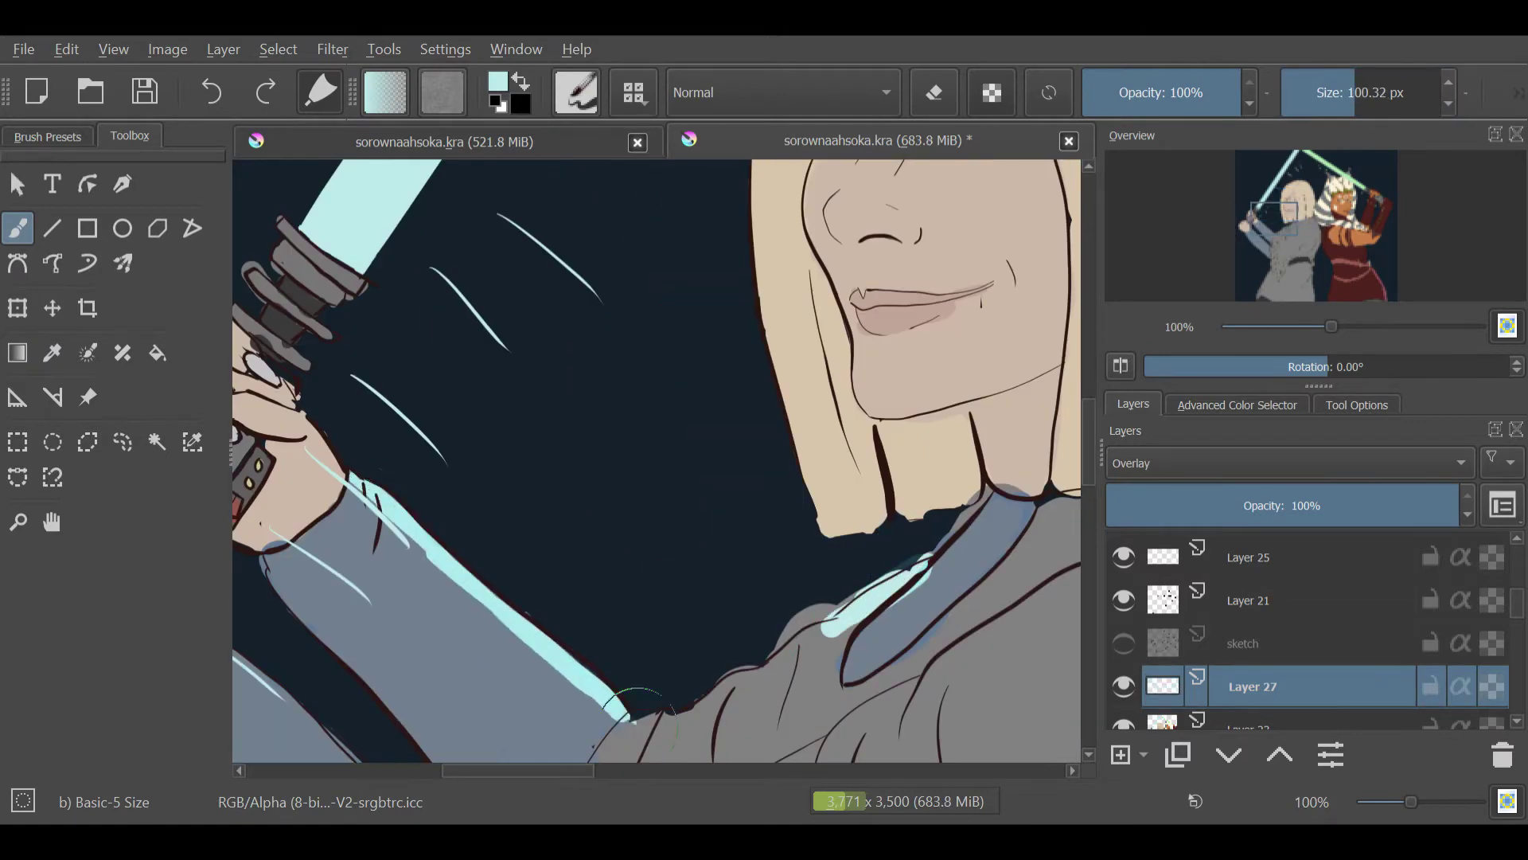
left_click_drag(905, 493, 717, 572)
key("minus")
left_click_drag(764, 303, 693, 557)
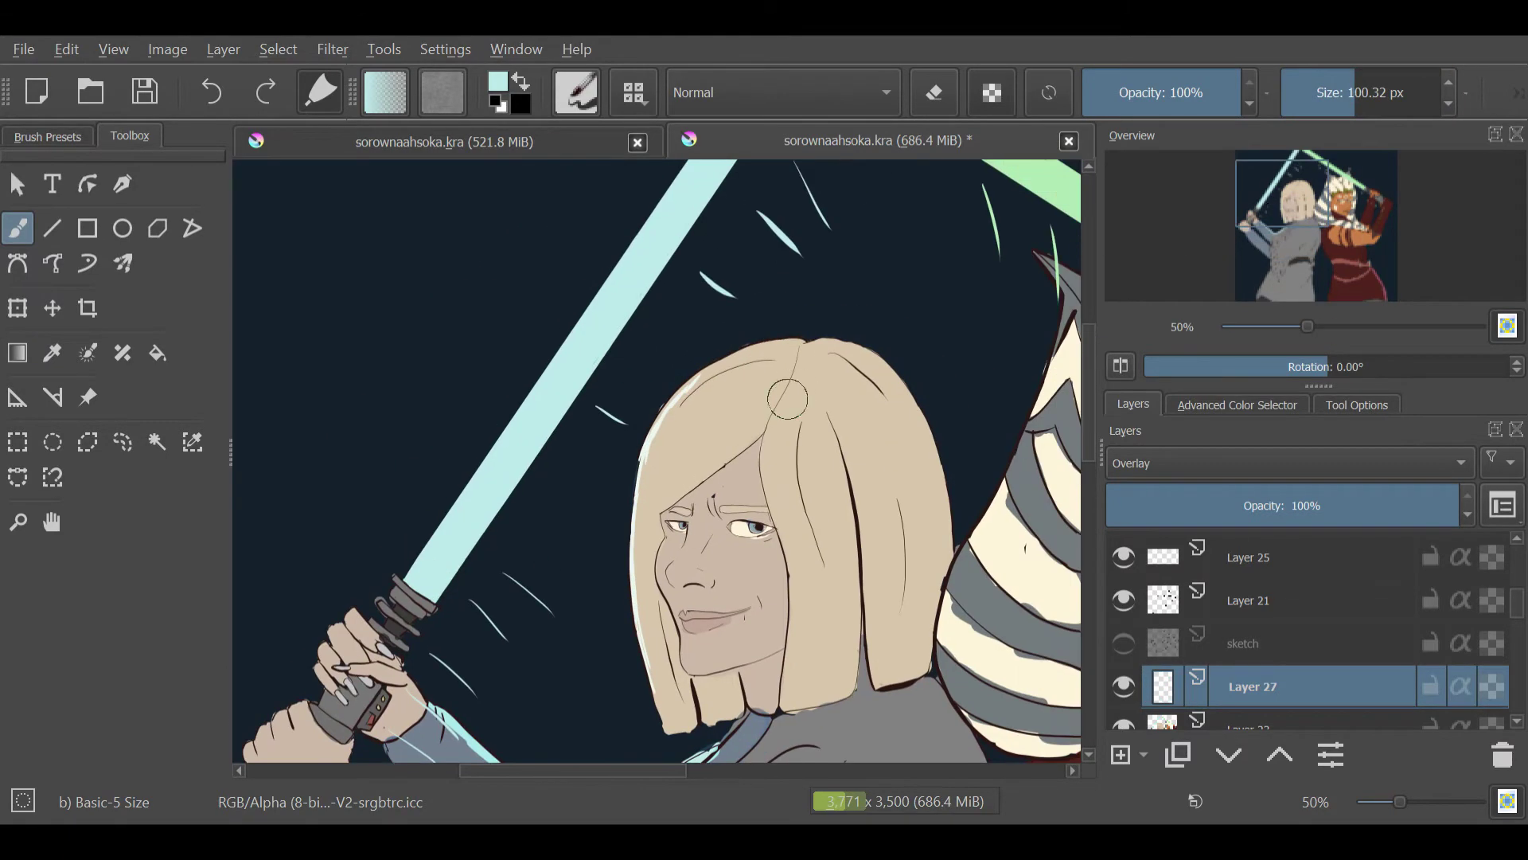
left_click_drag(788, 493, 792, 603)
scroll(545, 637, "up", 1)
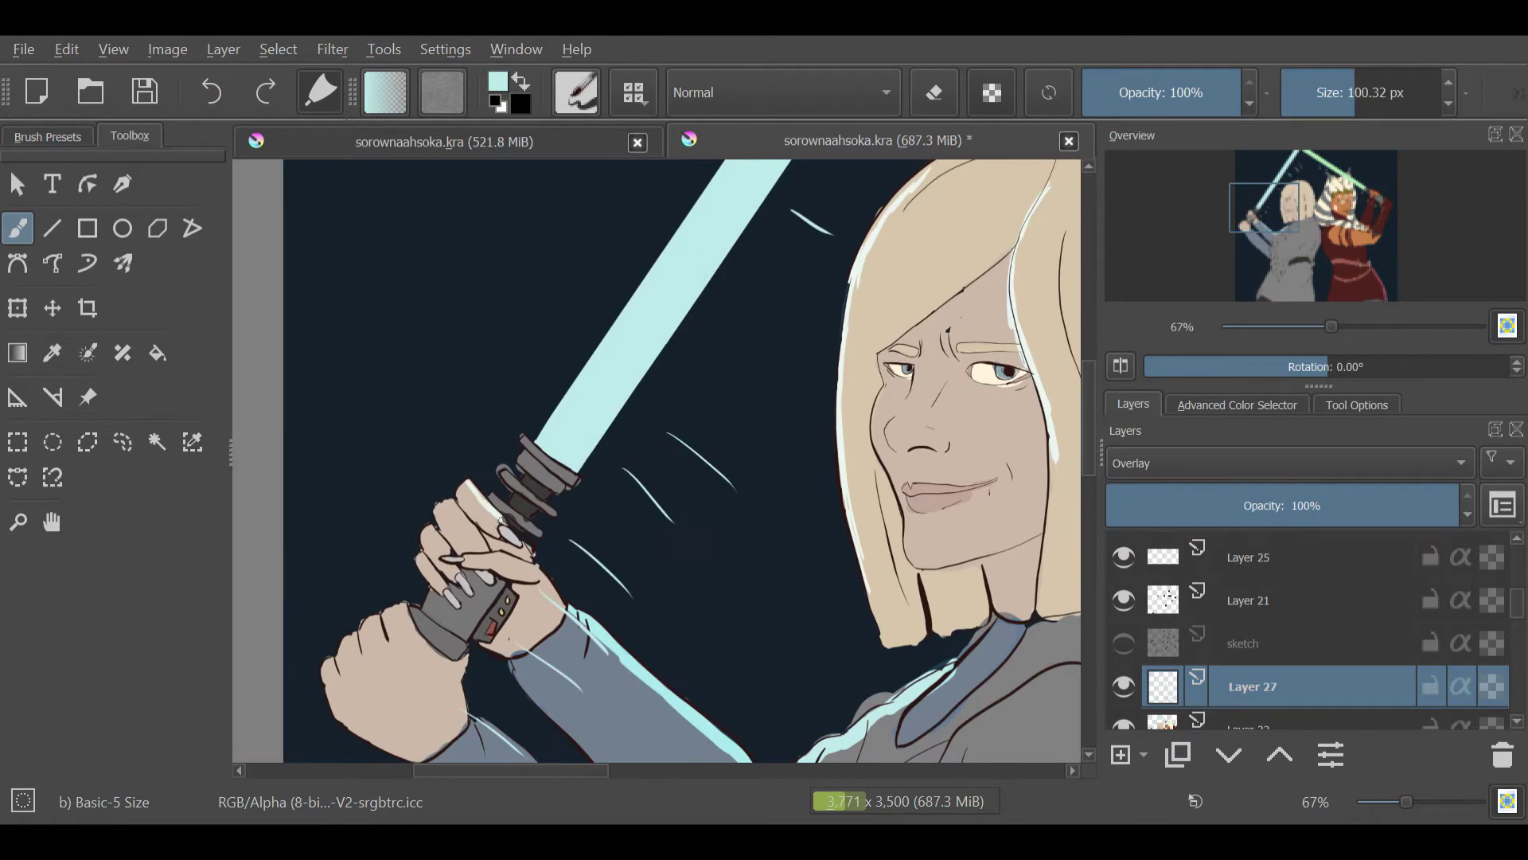
mouse_move(1335, 207)
left_mouse_down()
mouse_move(1307, 226)
mouse_move(1287, 183)
mouse_move(1318, 217)
left_mouse_up()
Step: Sample the green lightsaber colour and paint green glow along Ahsoka's headdress
key("minus")
left_click(1121, 754)
left_click(52, 352)
key("b")
key("Page_Down")
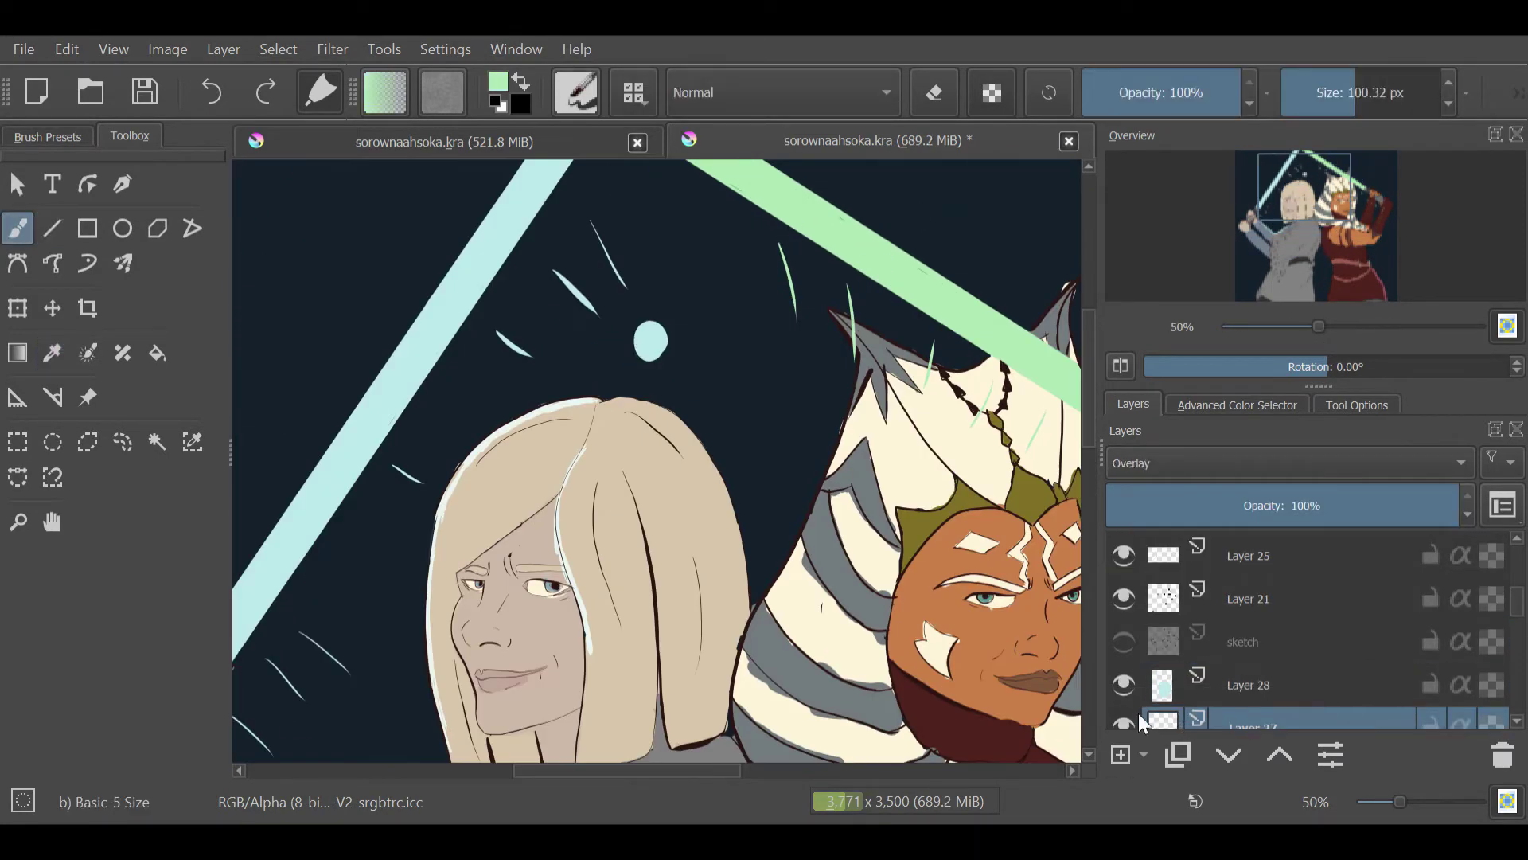
scroll(978, 347, "right", 2)
left_click(977, 347, "ctrl")
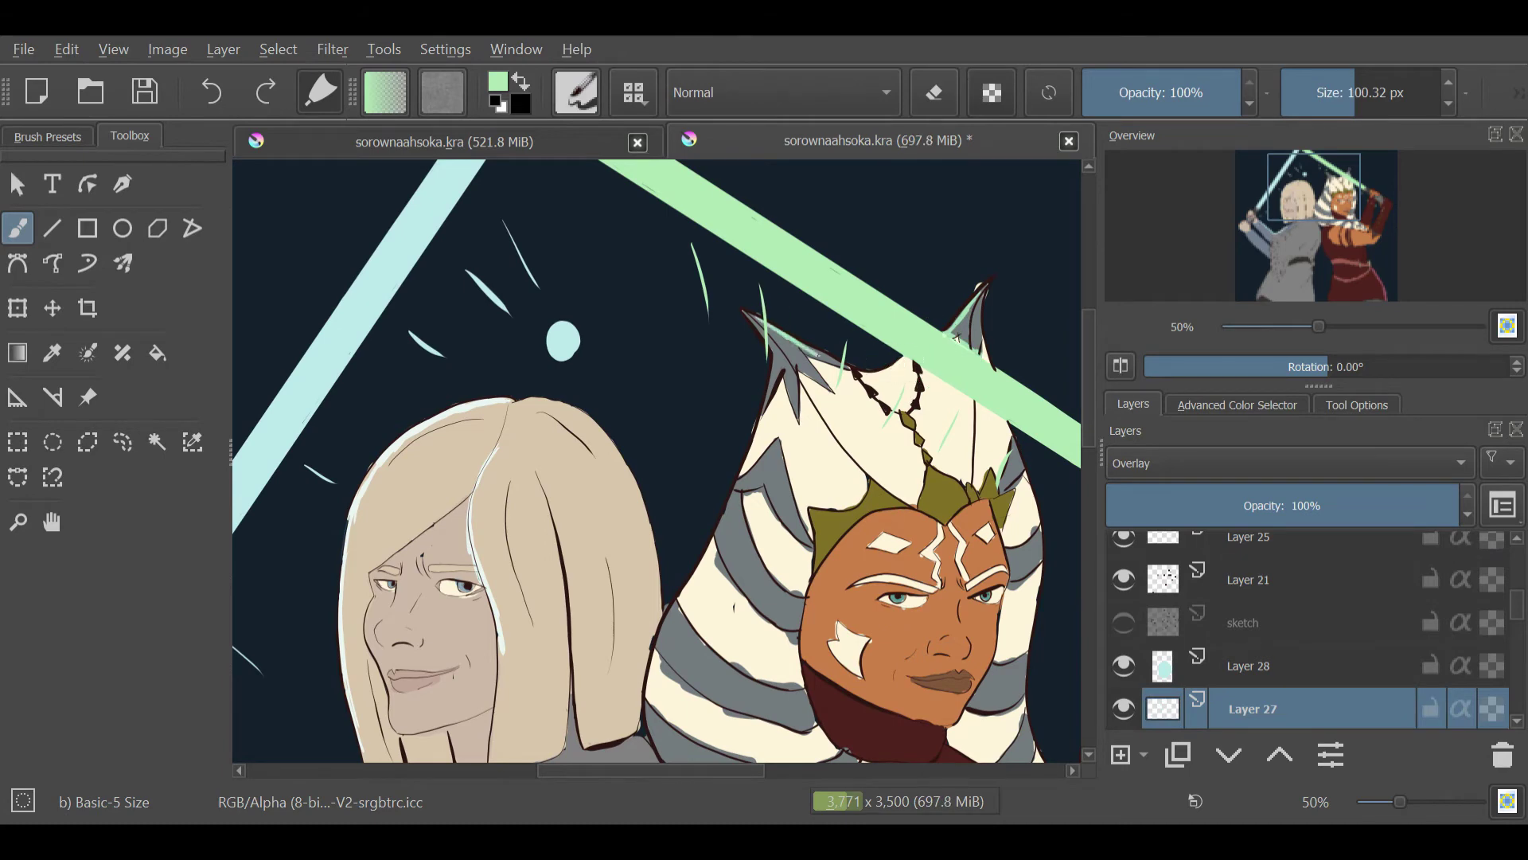
left_click_drag(765, 347, 676, 332)
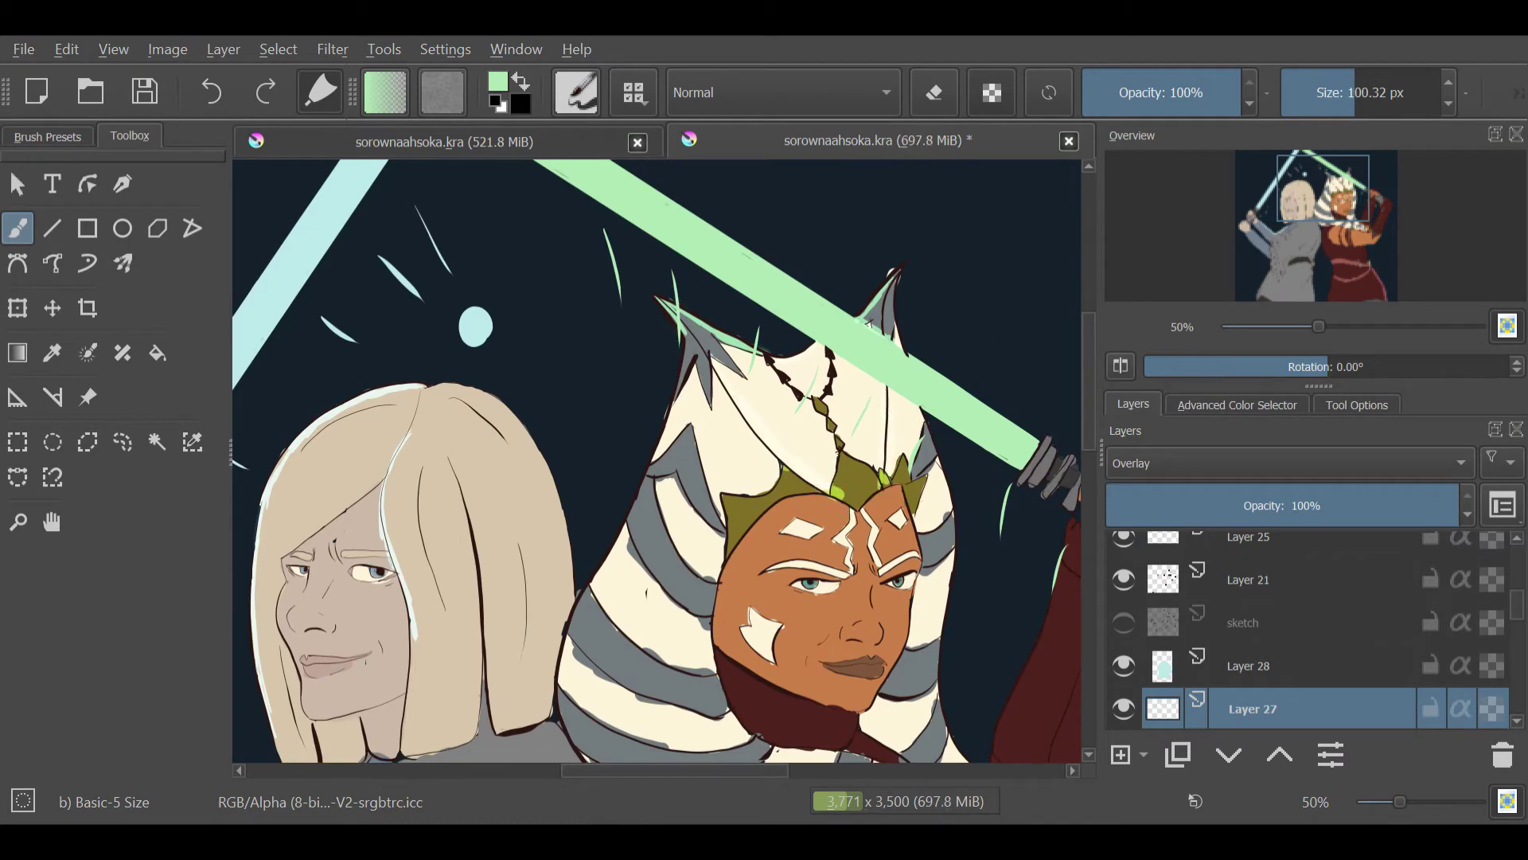
mouse_move(1320, 205)
left_mouse_down()
mouse_move(1341, 187)
mouse_move(1311, 223)
left_mouse_up()
left_click_drag(1319, 327, 1295, 327)
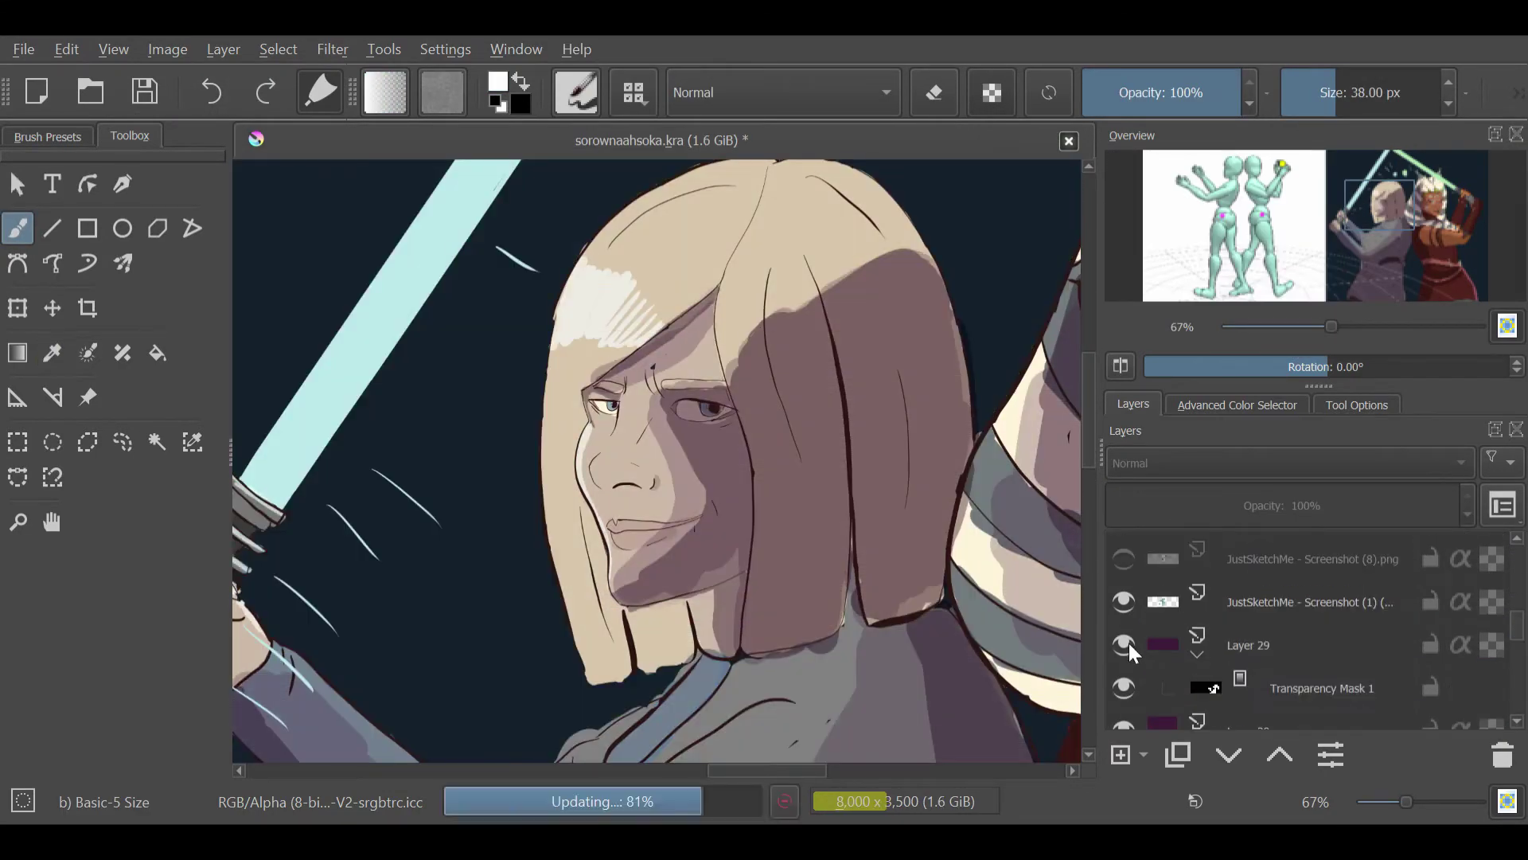
Step: Select shadow Layer 29 and choose the Blender Basic brush preset
left_click(1128, 643)
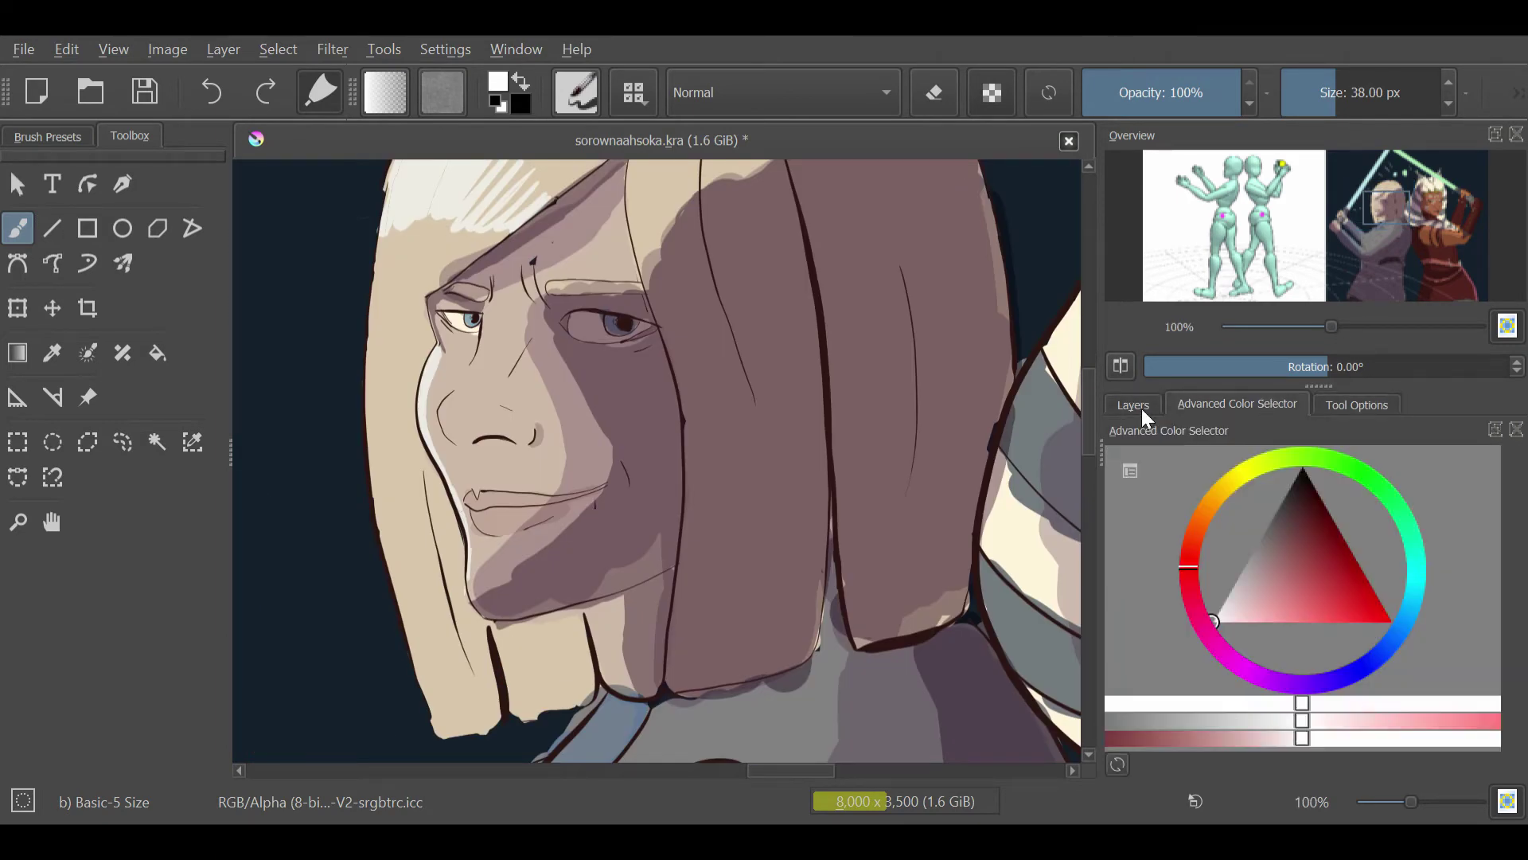
left_click(1142, 408)
left_click(47, 136)
scroll(203, 425, "down", 3)
left_click(169, 508)
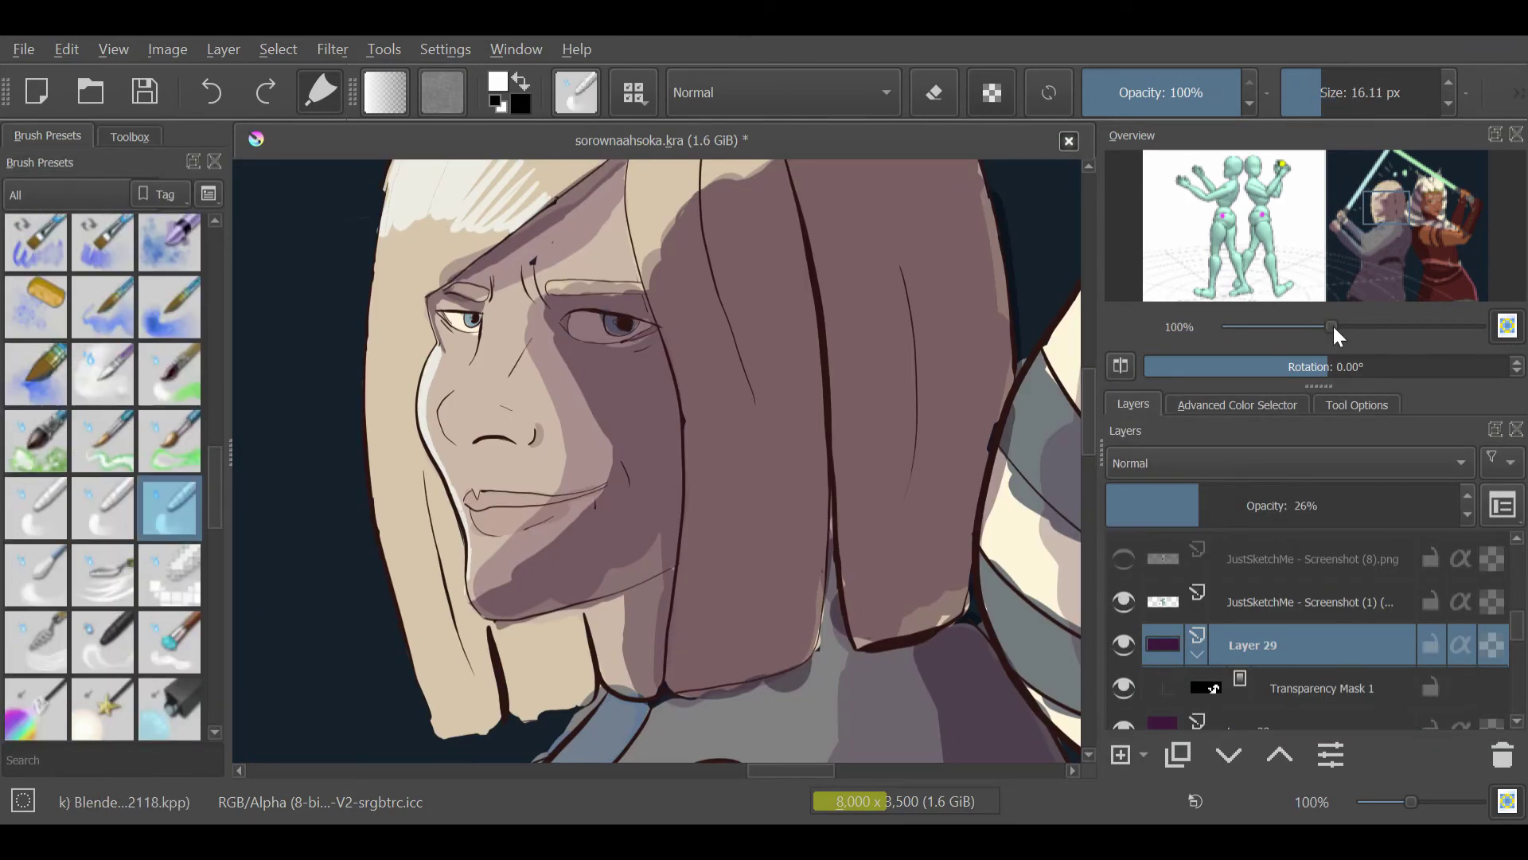
key("slash")
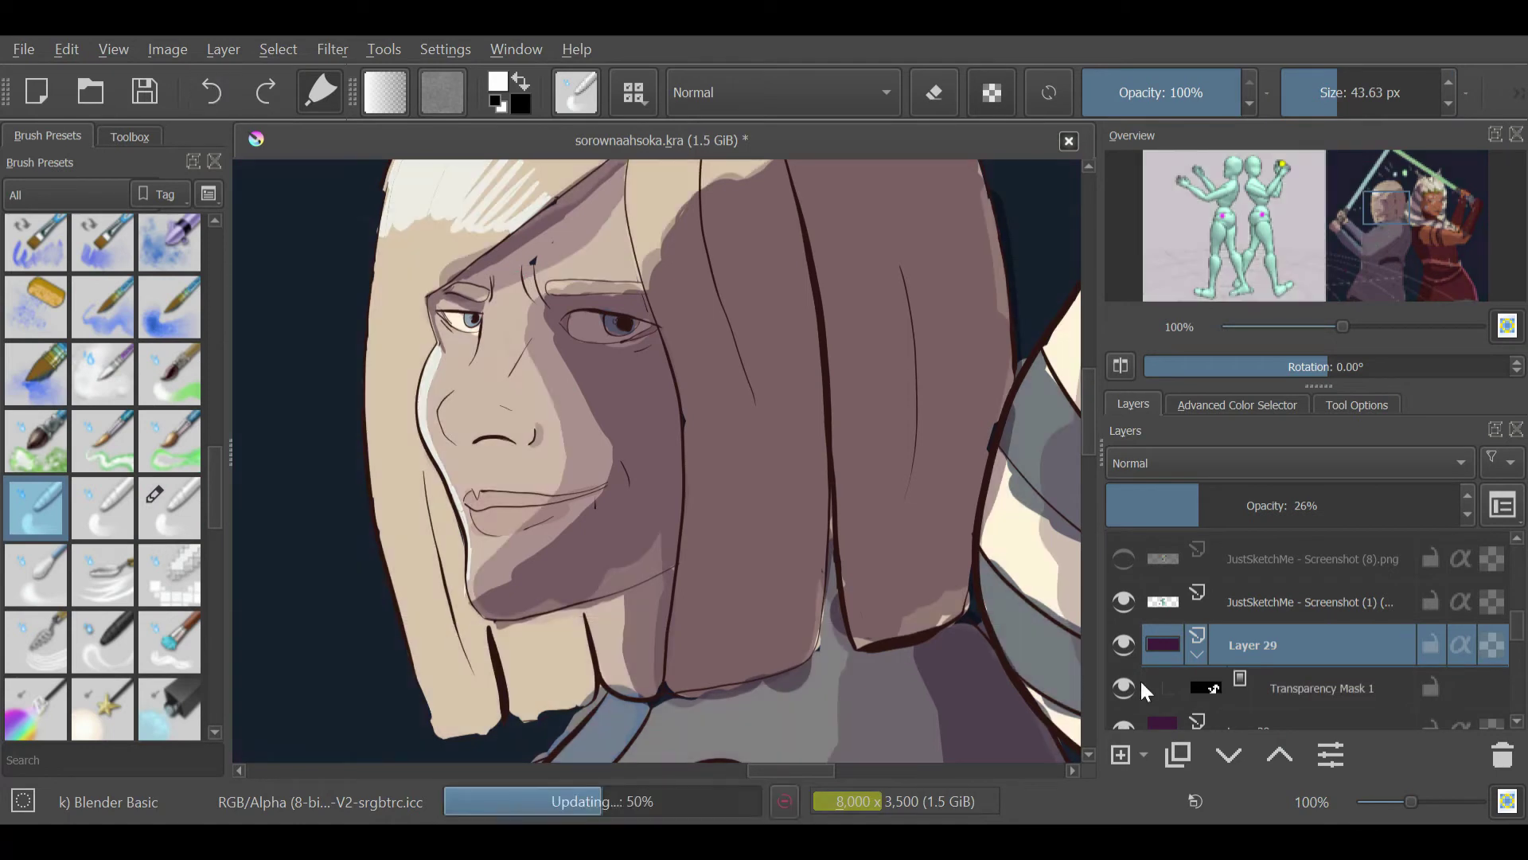
Step: Lower brush opacity, duplicate the shadow layer with its mask, and undo a cheek stroke
key("Page_Down")
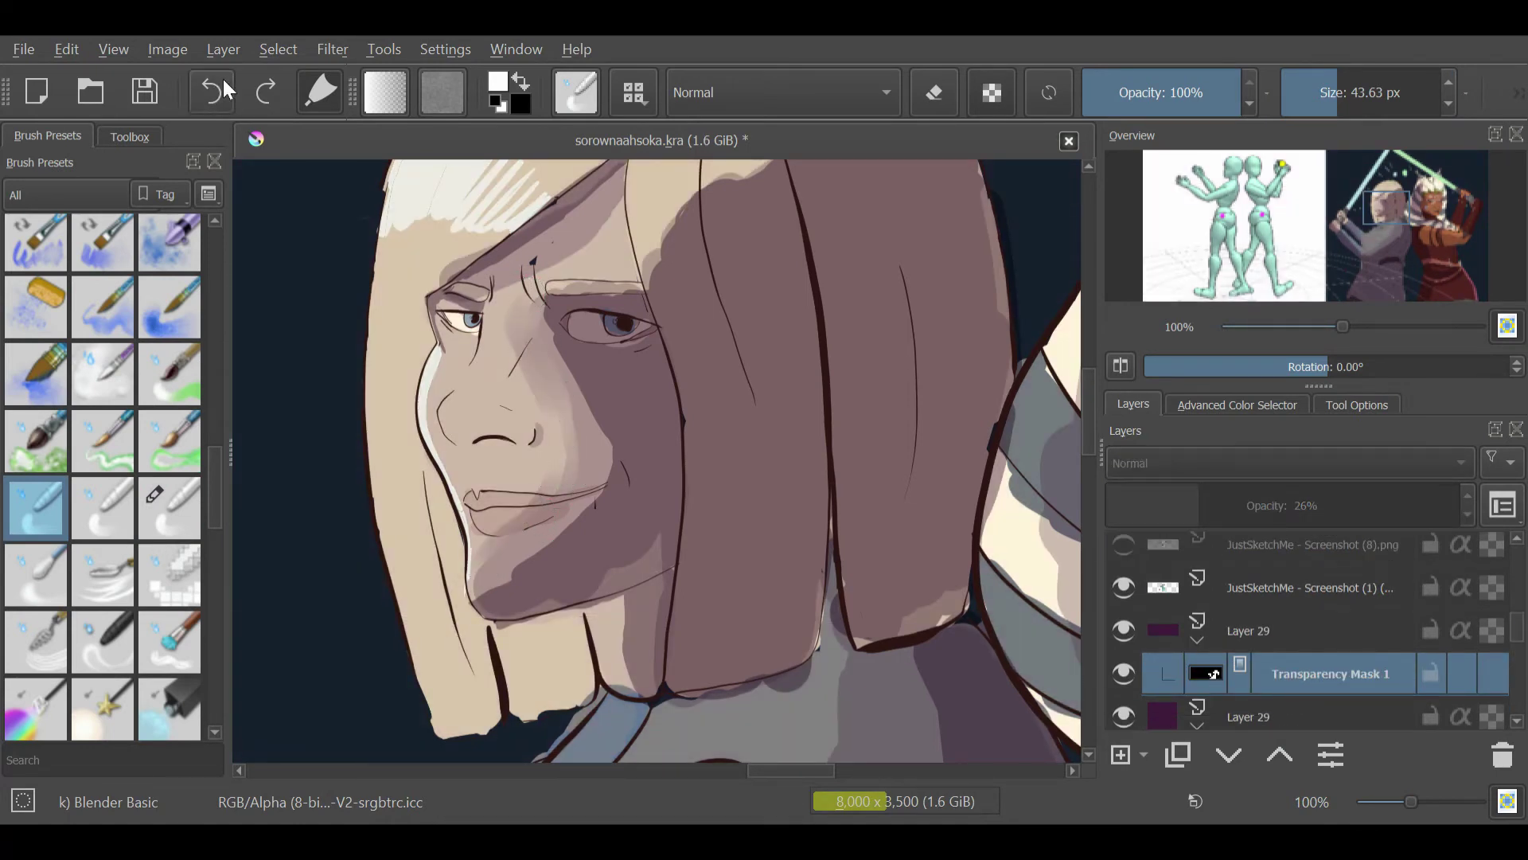
key("o")
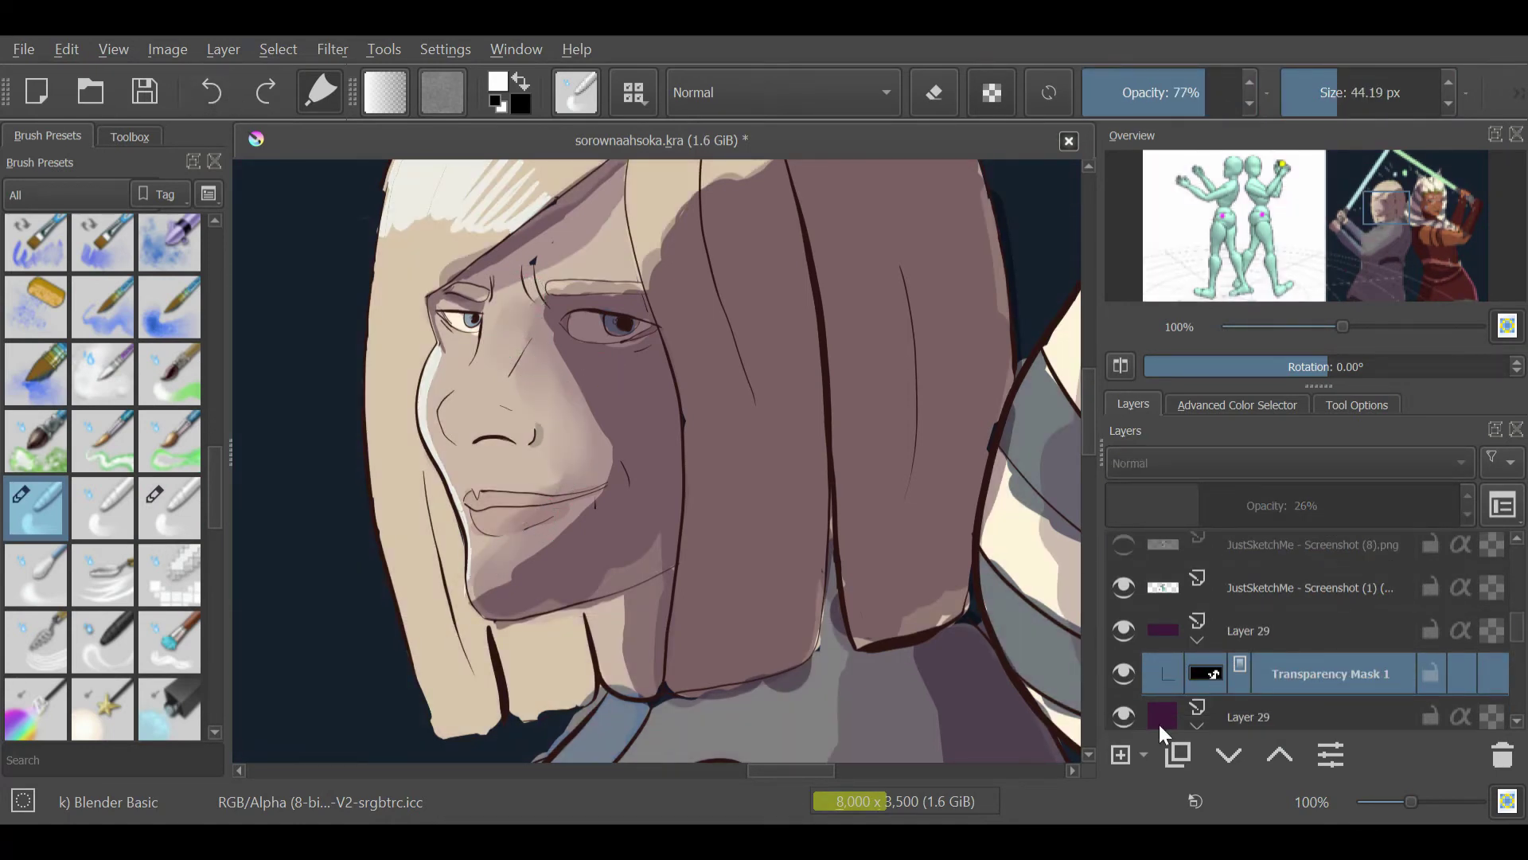
left_click(211, 92)
left_click(214, 92)
left_click(213, 91)
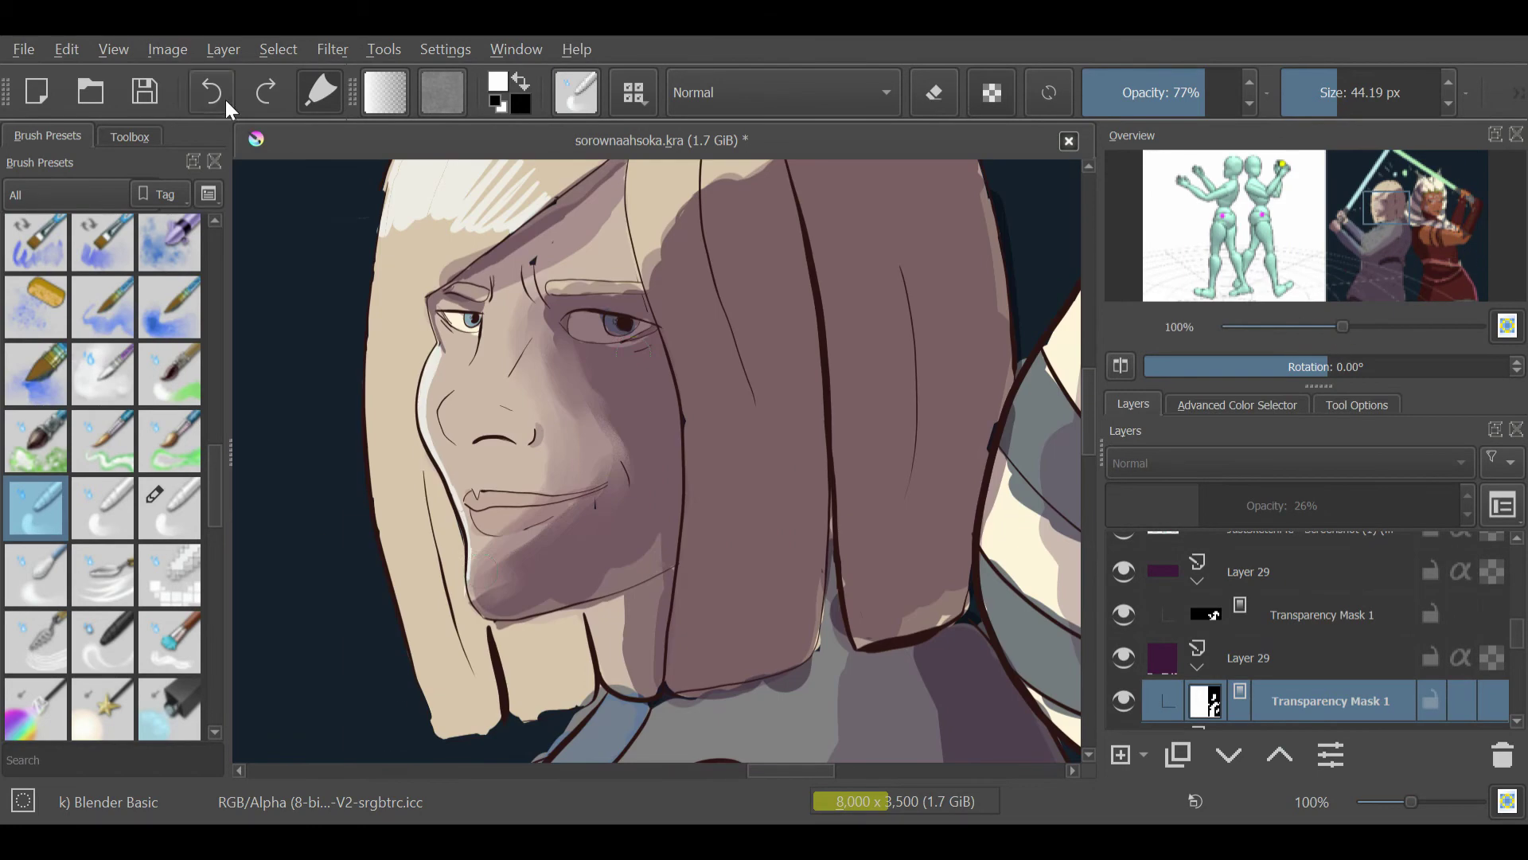
left_click(214, 94)
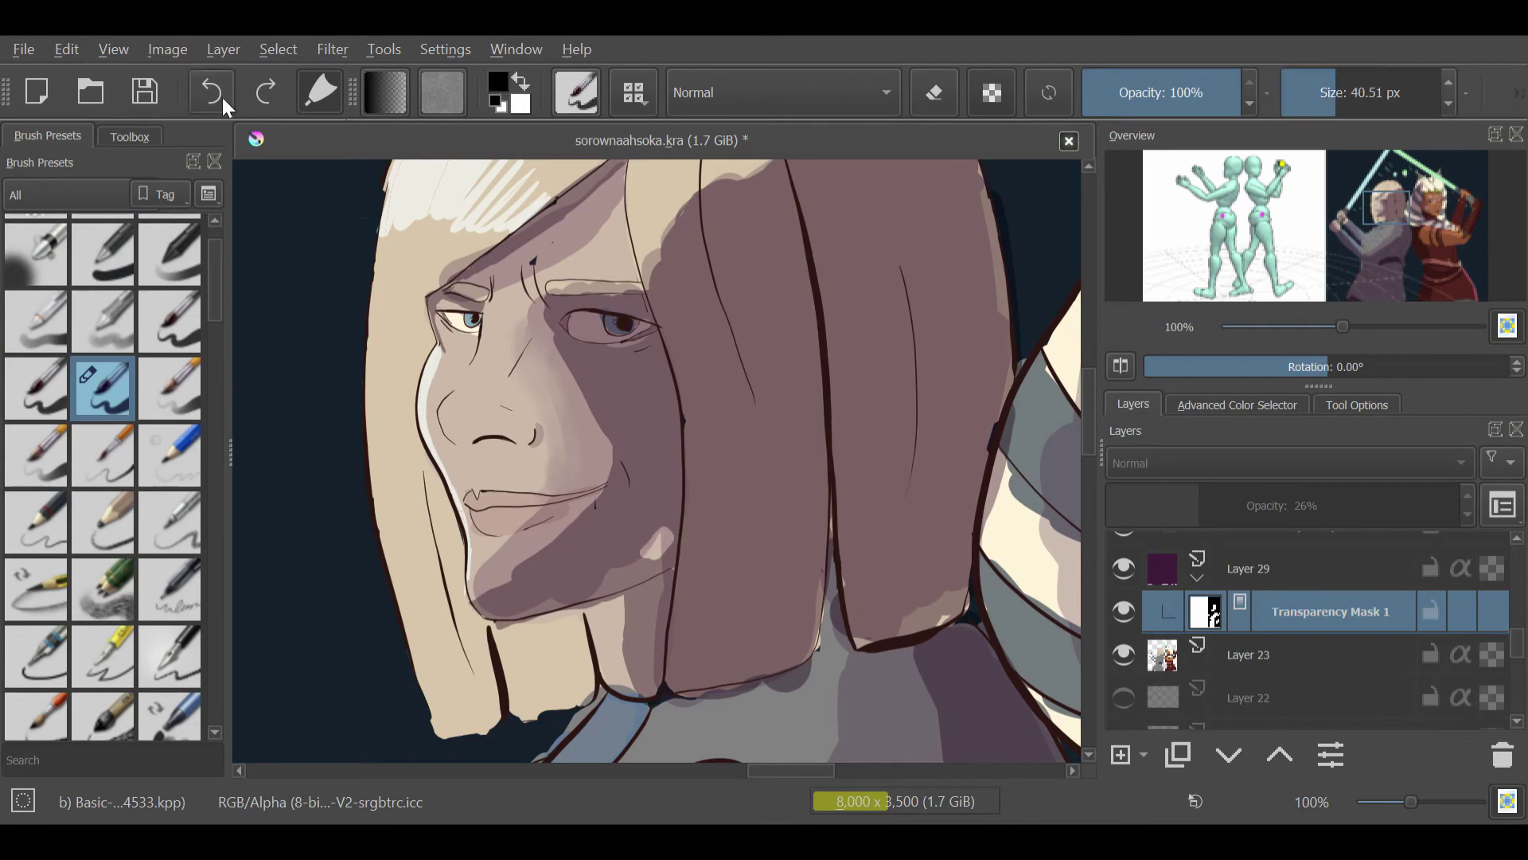
Step: Select the lower transparency mask, swap colours and enlarge the brush while reviewing both figures
mouse_move(1425, 222)
left_mouse_down()
mouse_move(1406, 182)
mouse_move(1412, 218)
mouse_move(1404, 206)
left_mouse_up()
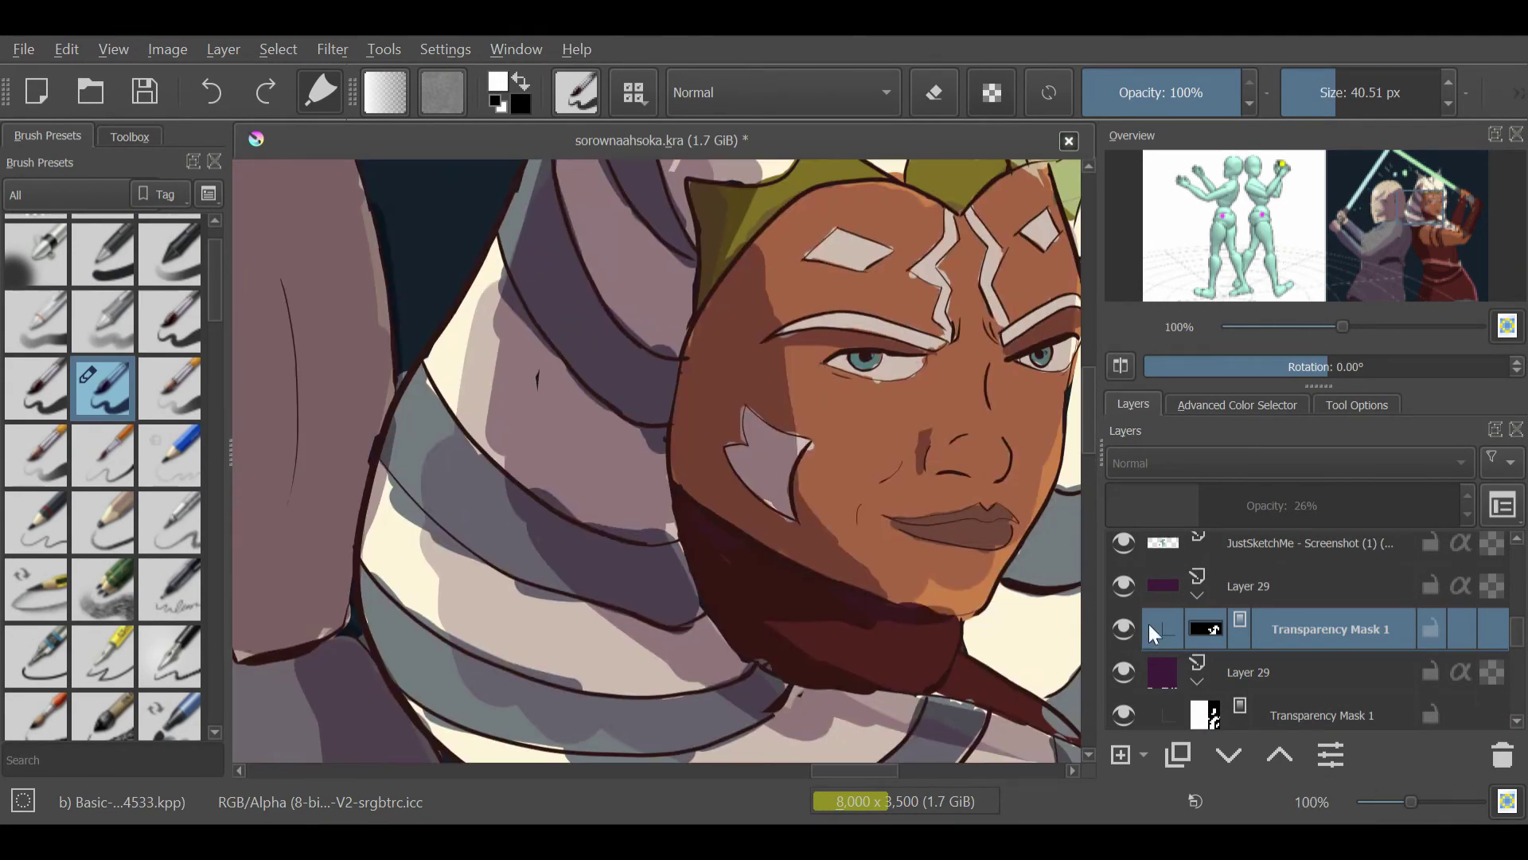
left_click(1321, 714)
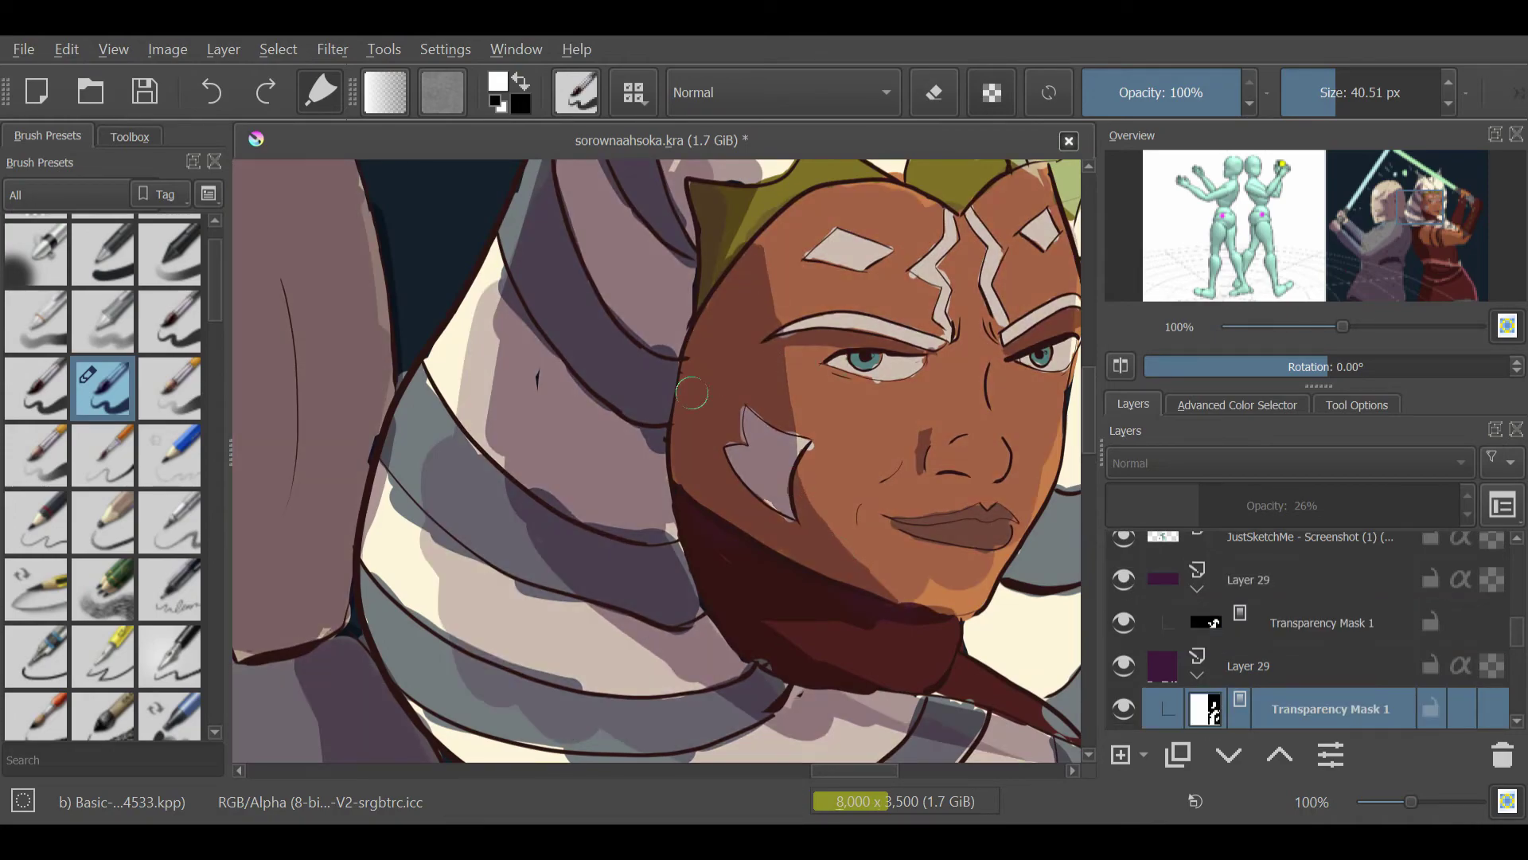
key("minus")
left_click_drag(1430, 223, 1438, 255)
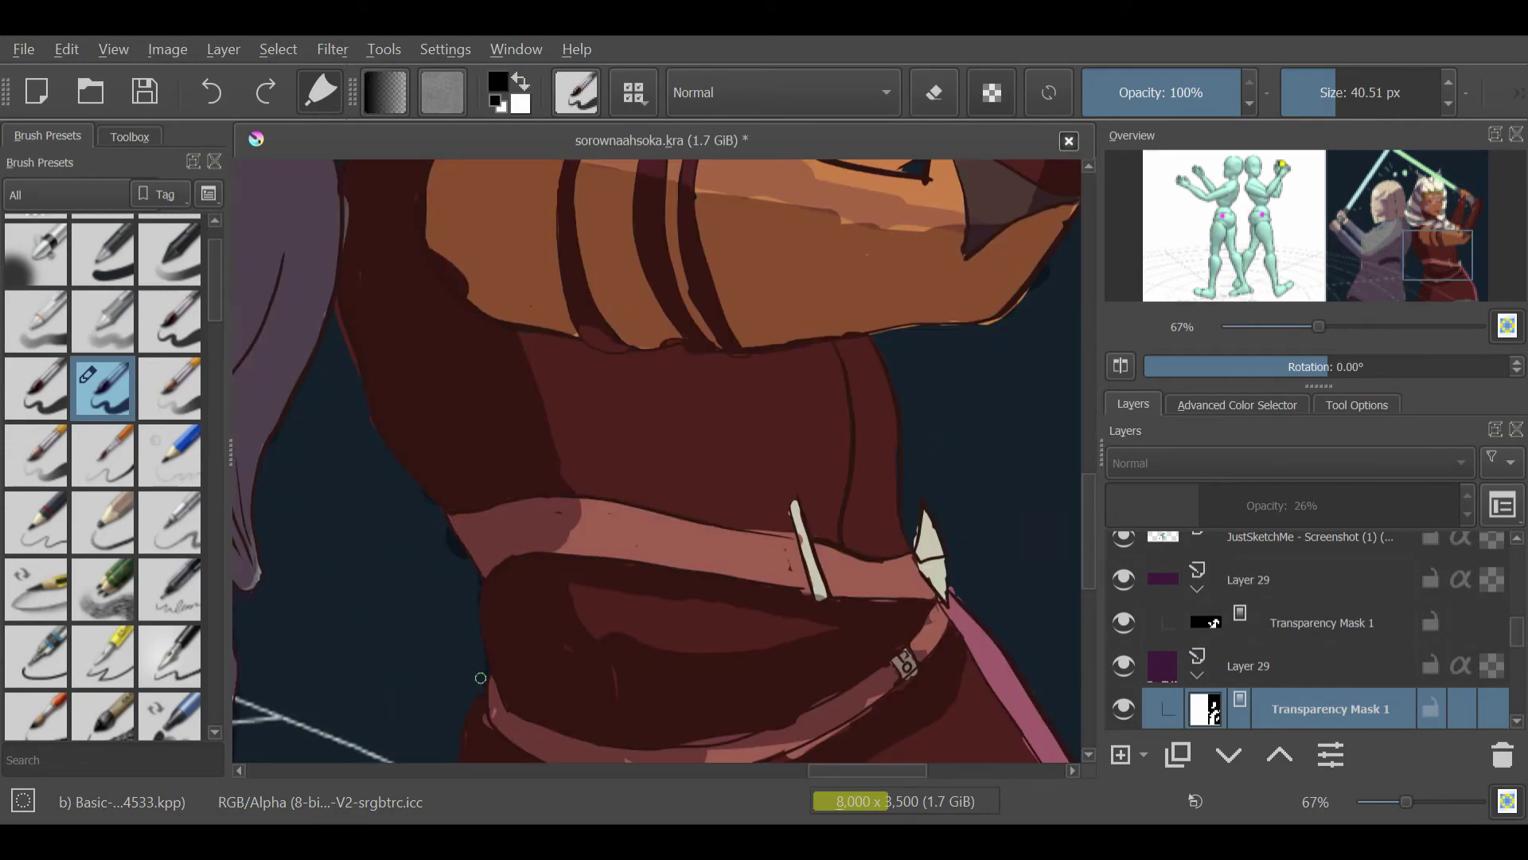
key("minus")
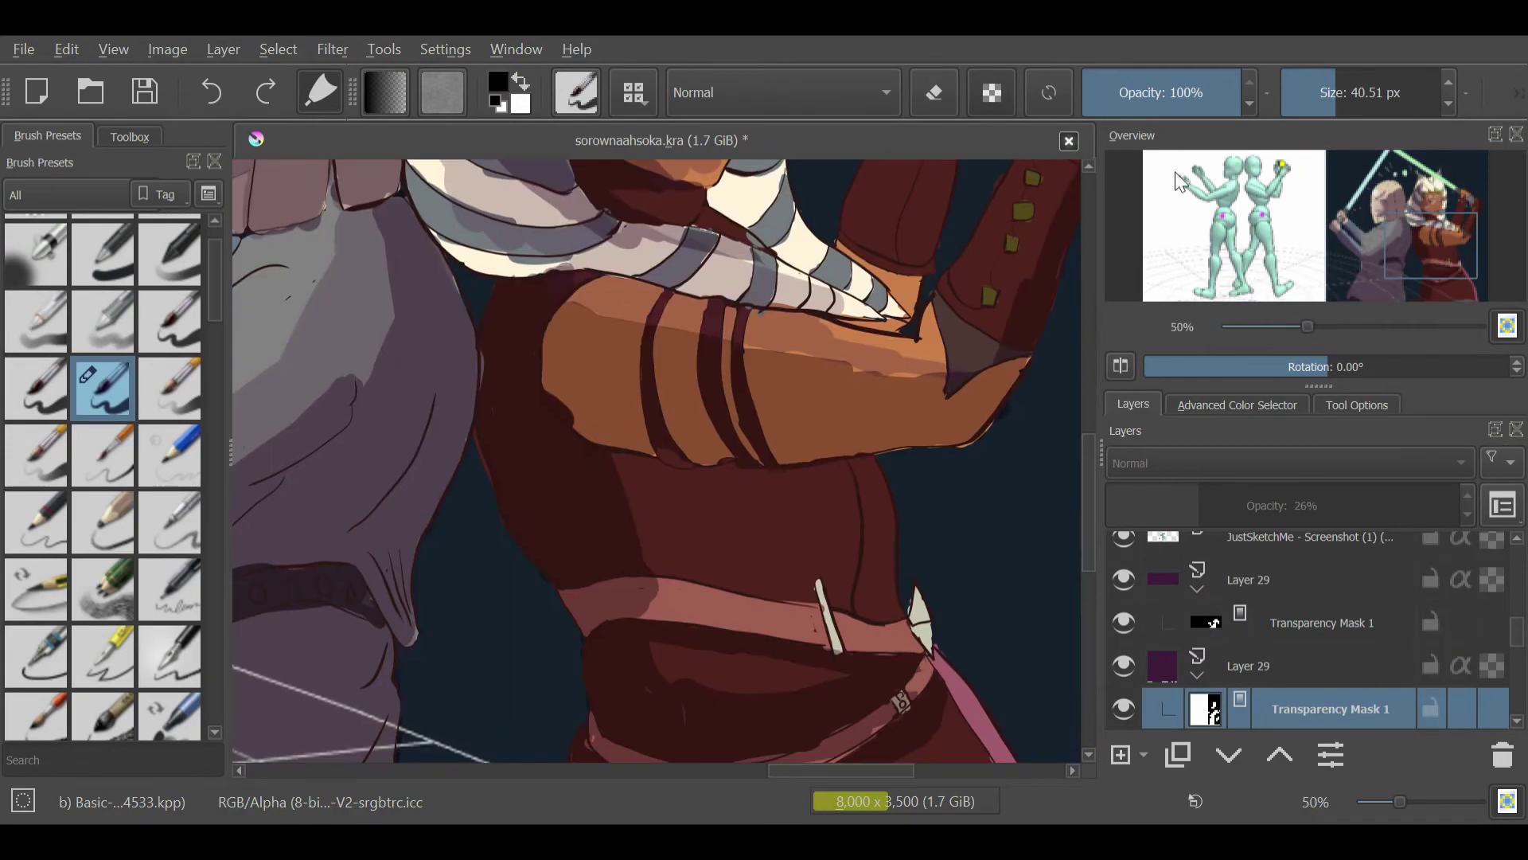
key("x")
key("bracketright")
key("bracketright")
key("bracketright")
key("minus")
key("minus")
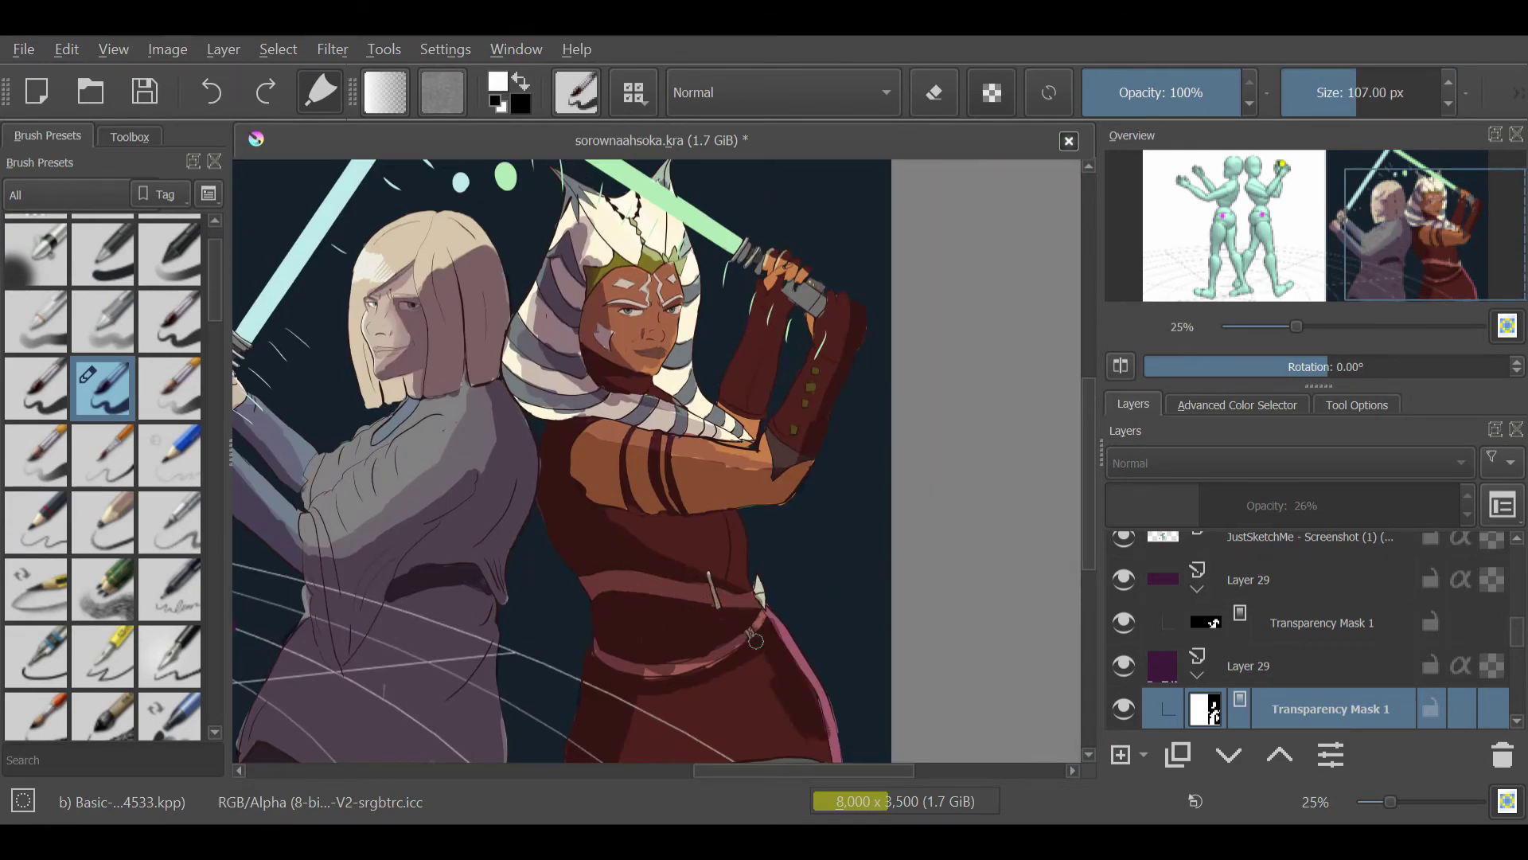
mouse_move(1410, 226)
left_mouse_down()
mouse_move(1300, 337)
mouse_move(1334, 338)
left_mouse_up()
left_click(1414, 203)
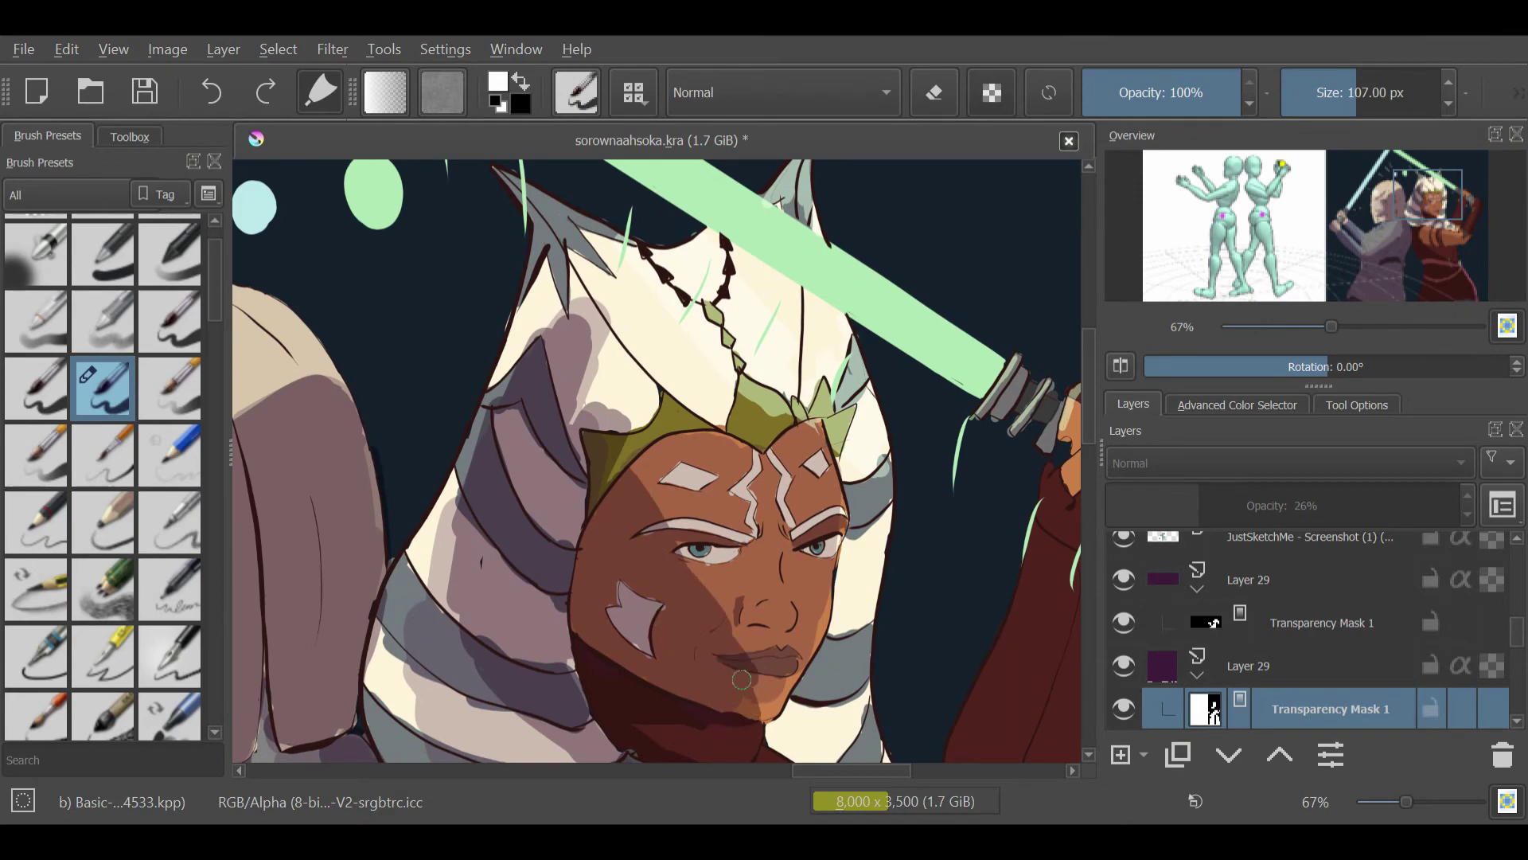
left_click_drag(1437, 229, 1412, 223)
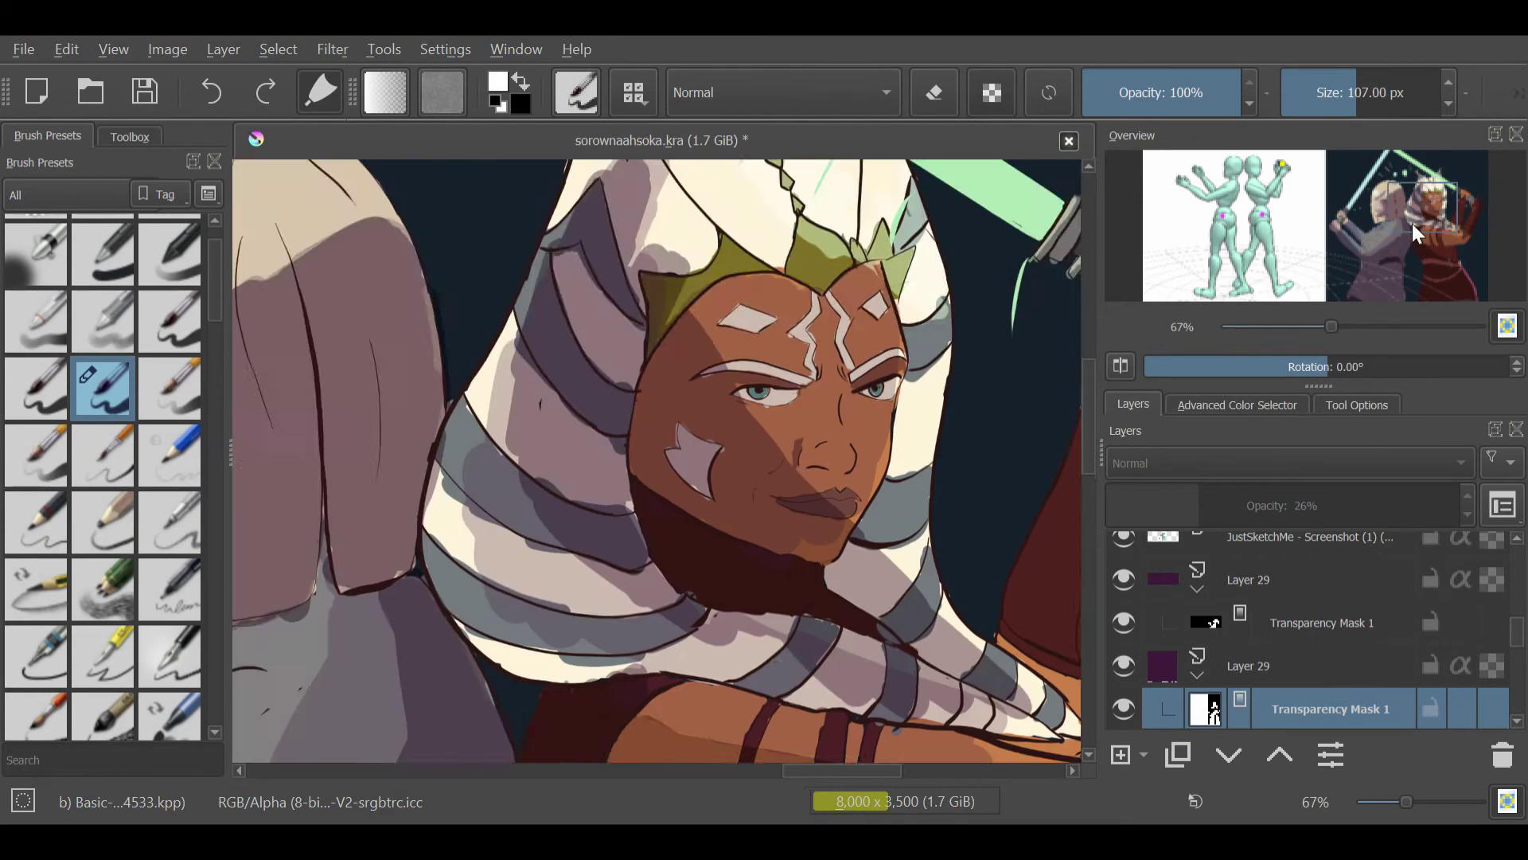
left_click_drag(1331, 326, 1307, 327)
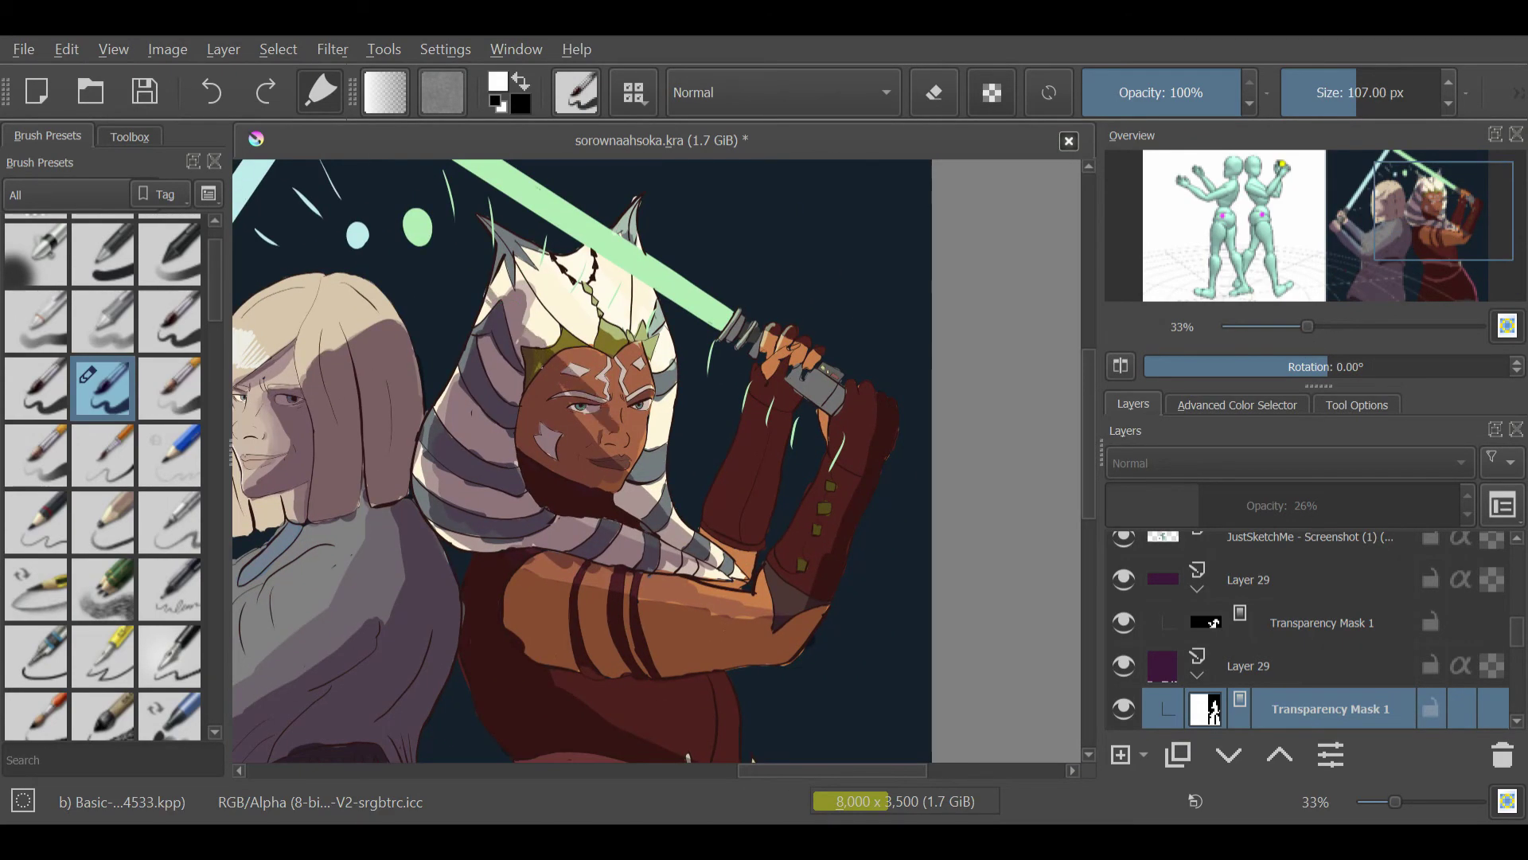
Step: Shade Ahsoka's upper arm darker brown, then undo the latest shading strokes
left_click_drag(784, 585, 658, 609)
left_click_drag(1434, 222, 1340, 228)
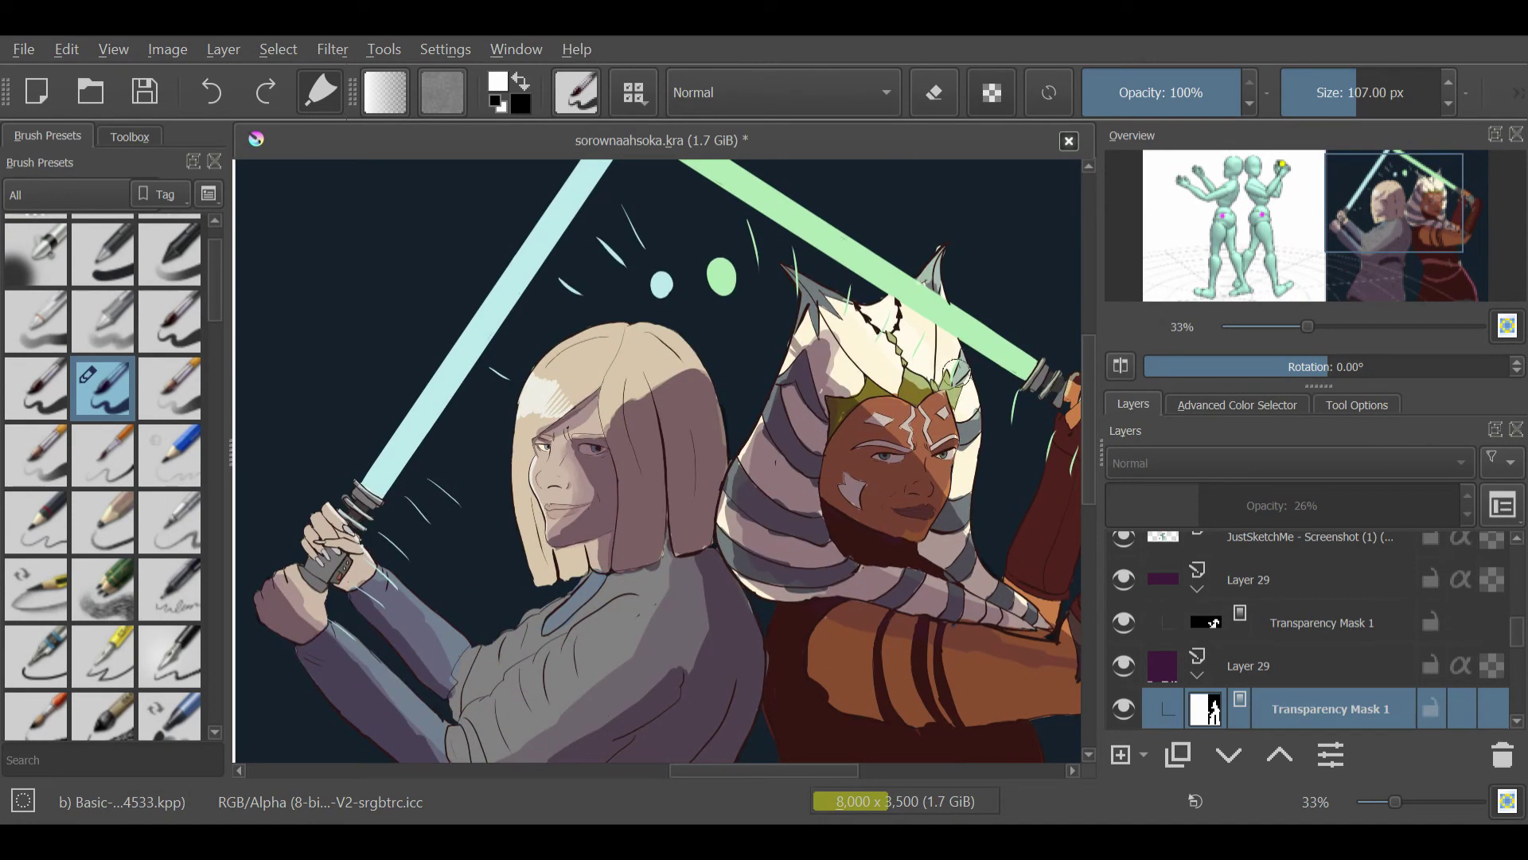
left_click(212, 95)
left_click_drag(1296, 317, 1372, 321)
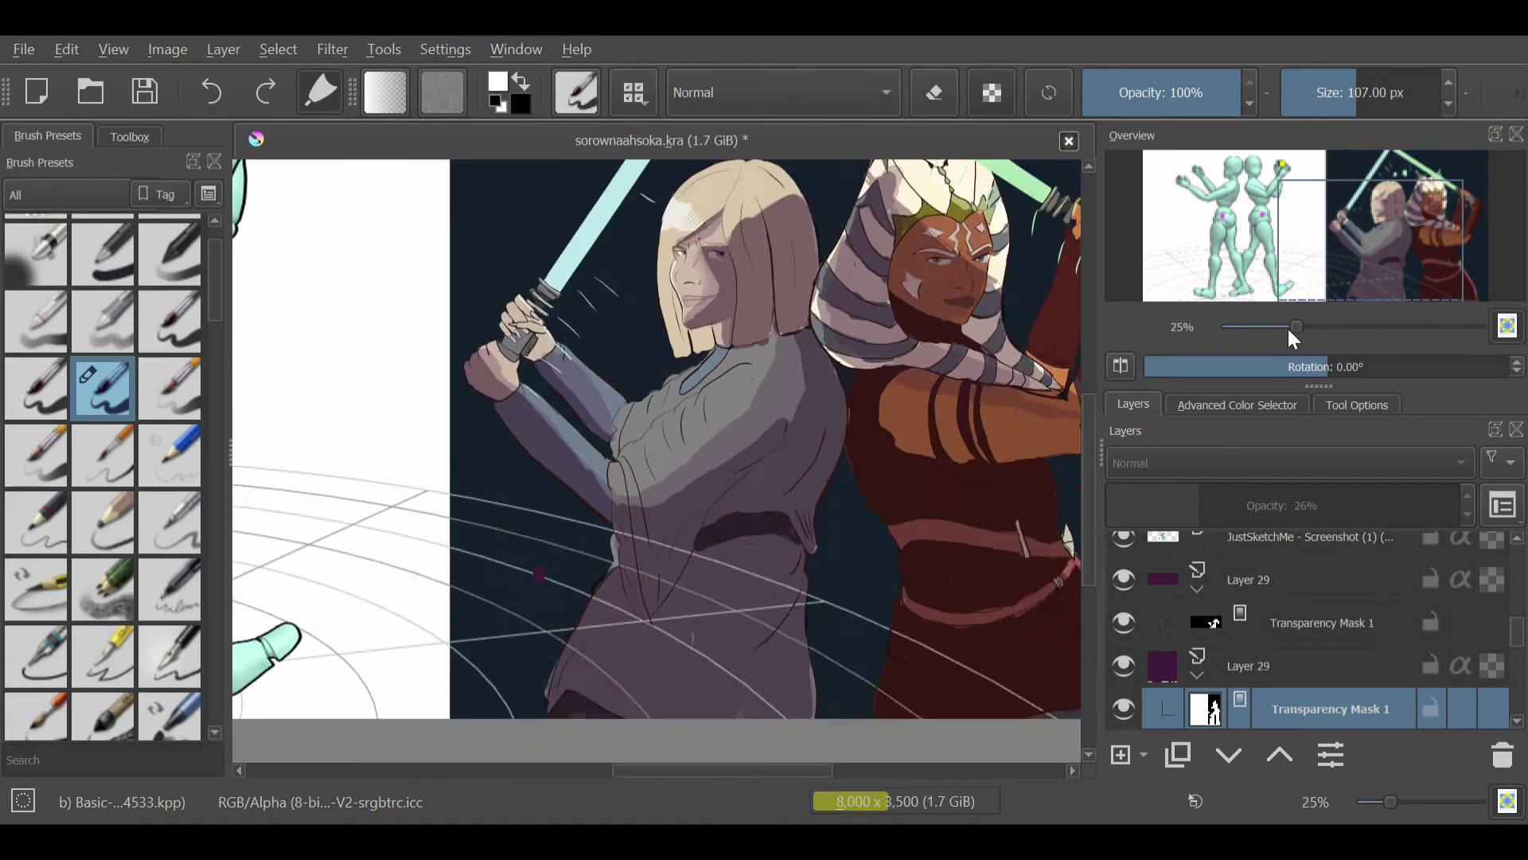
scroll(1372, 323, "up", 2)
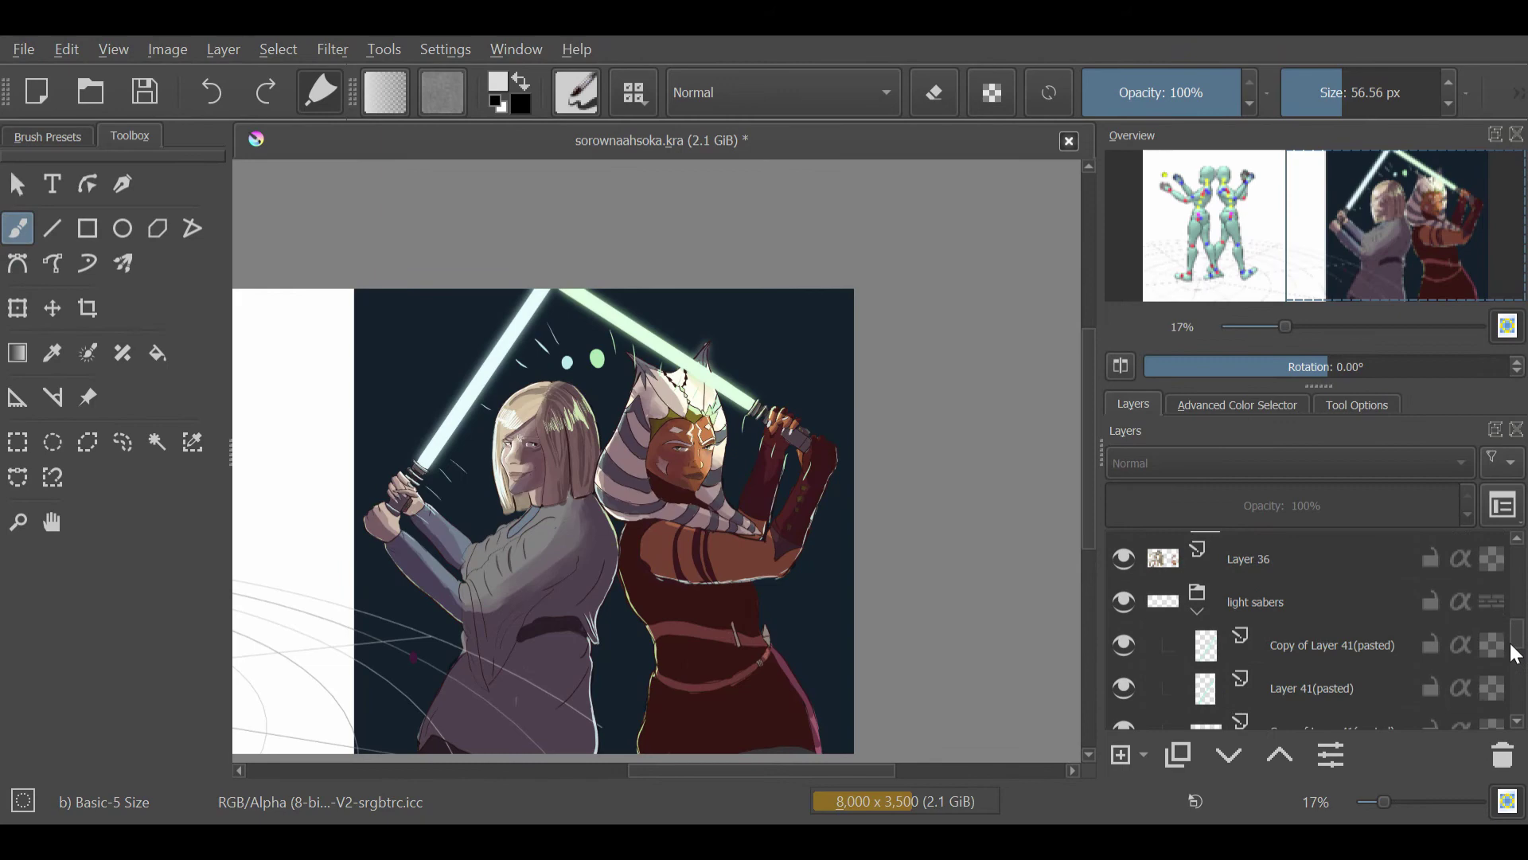
Step: Crop the canvas to just the two-Jedi painting, removing the reference figures
scroll(1515, 654, "down", 5)
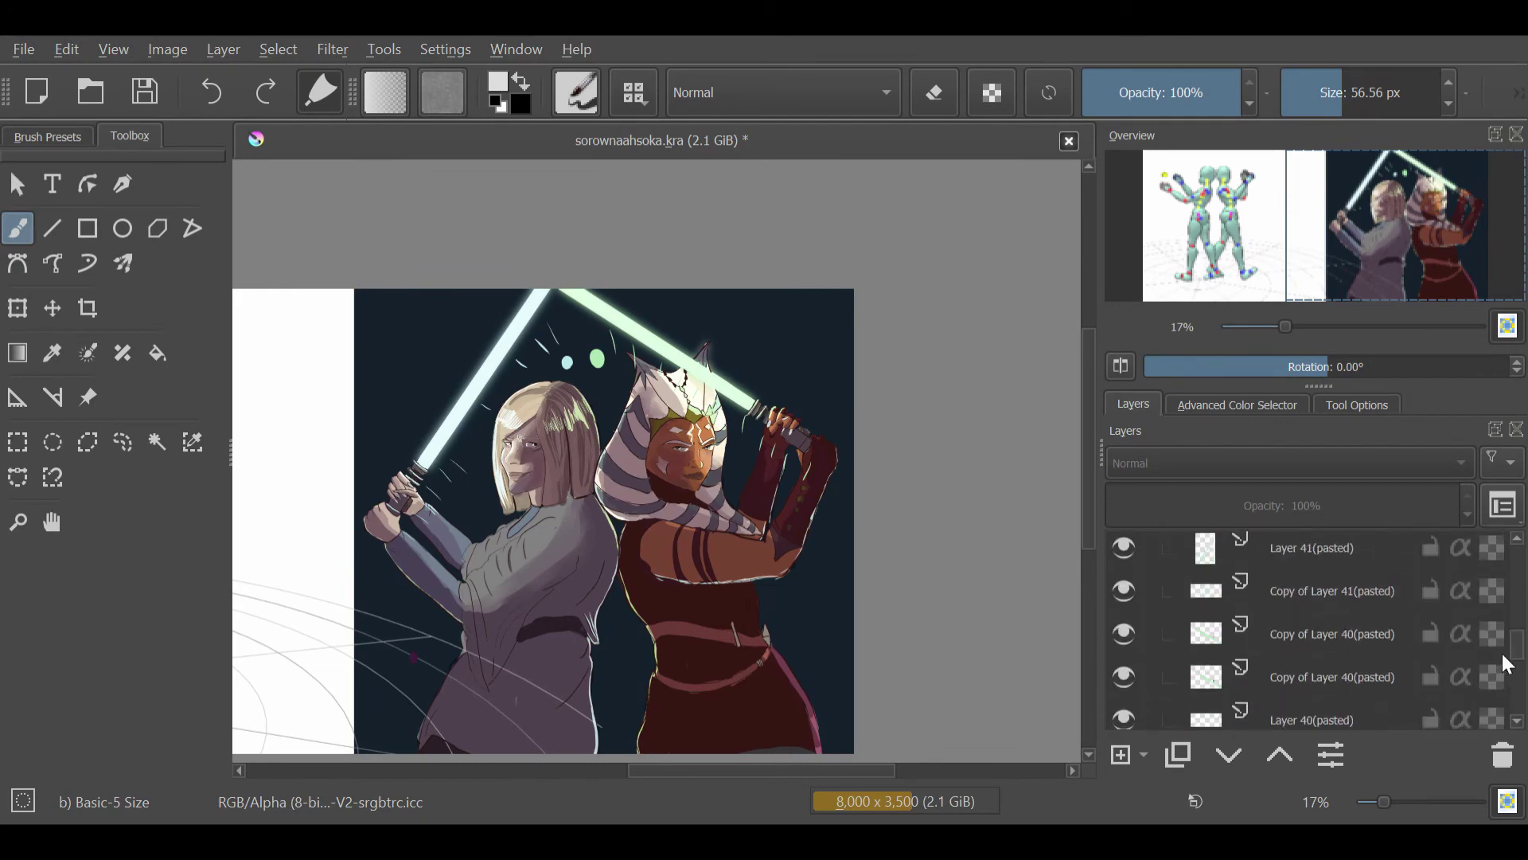
left_click(1131, 693)
scroll(1521, 568, "up", 2)
left_click_drag(1520, 569, 1518, 686)
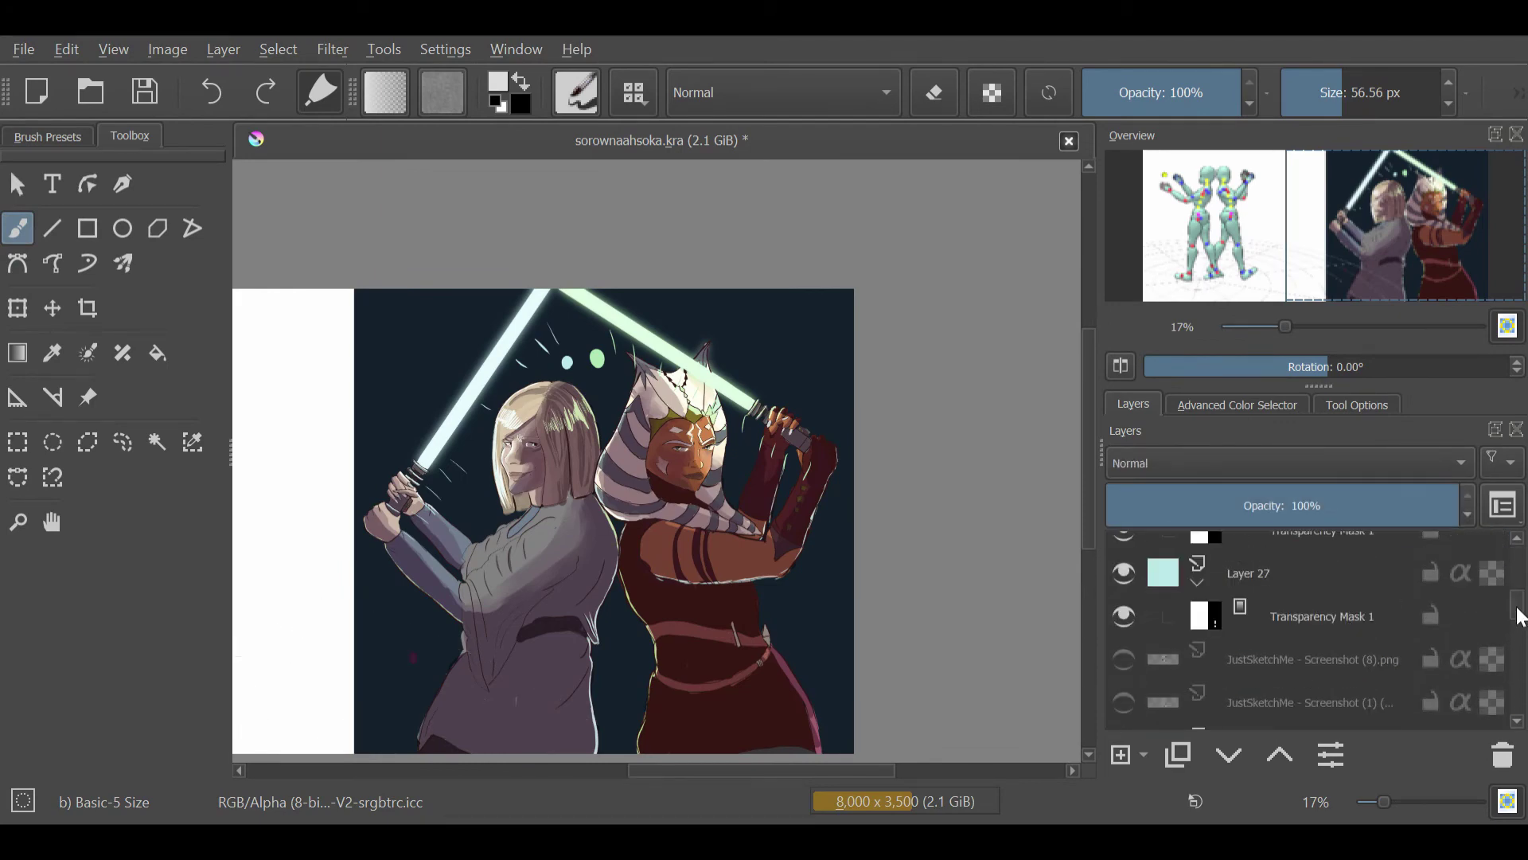
scroll(724, 490, "down", 1)
left_click(88, 308)
mouse_move(442, 336)
left_mouse_down()
mouse_move(539, 409)
mouse_move(839, 717)
left_mouse_up()
key("Return")
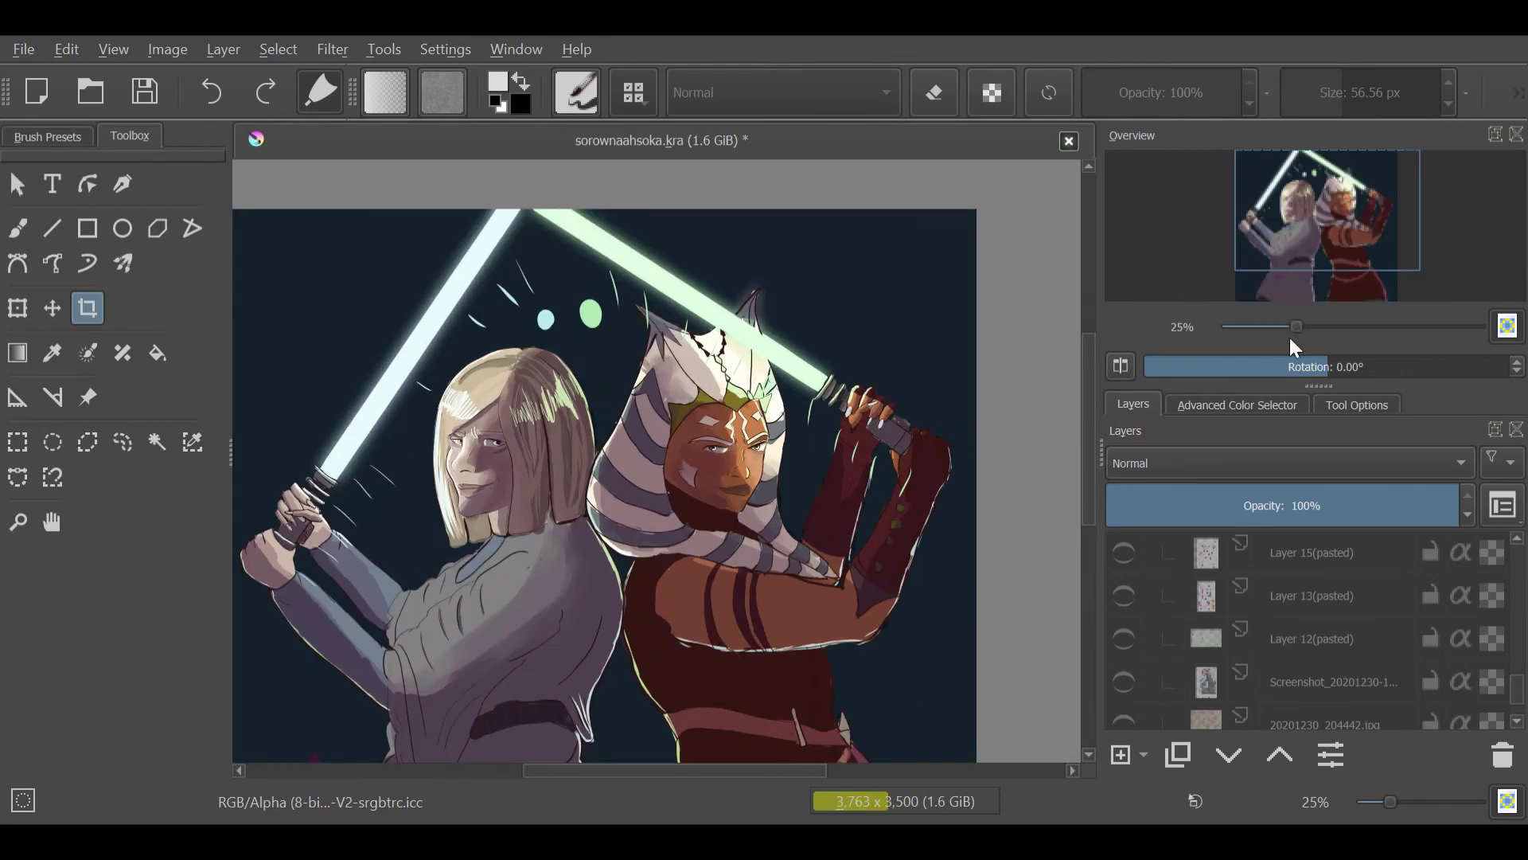
Step: Duplicate the green glow layer, Layer 28, with Ctrl+J
left_click_drag(1264, 327, 1284, 327)
scroll(1314, 629, "up", 5)
left_click(1314, 625)
key("ctrl+j")
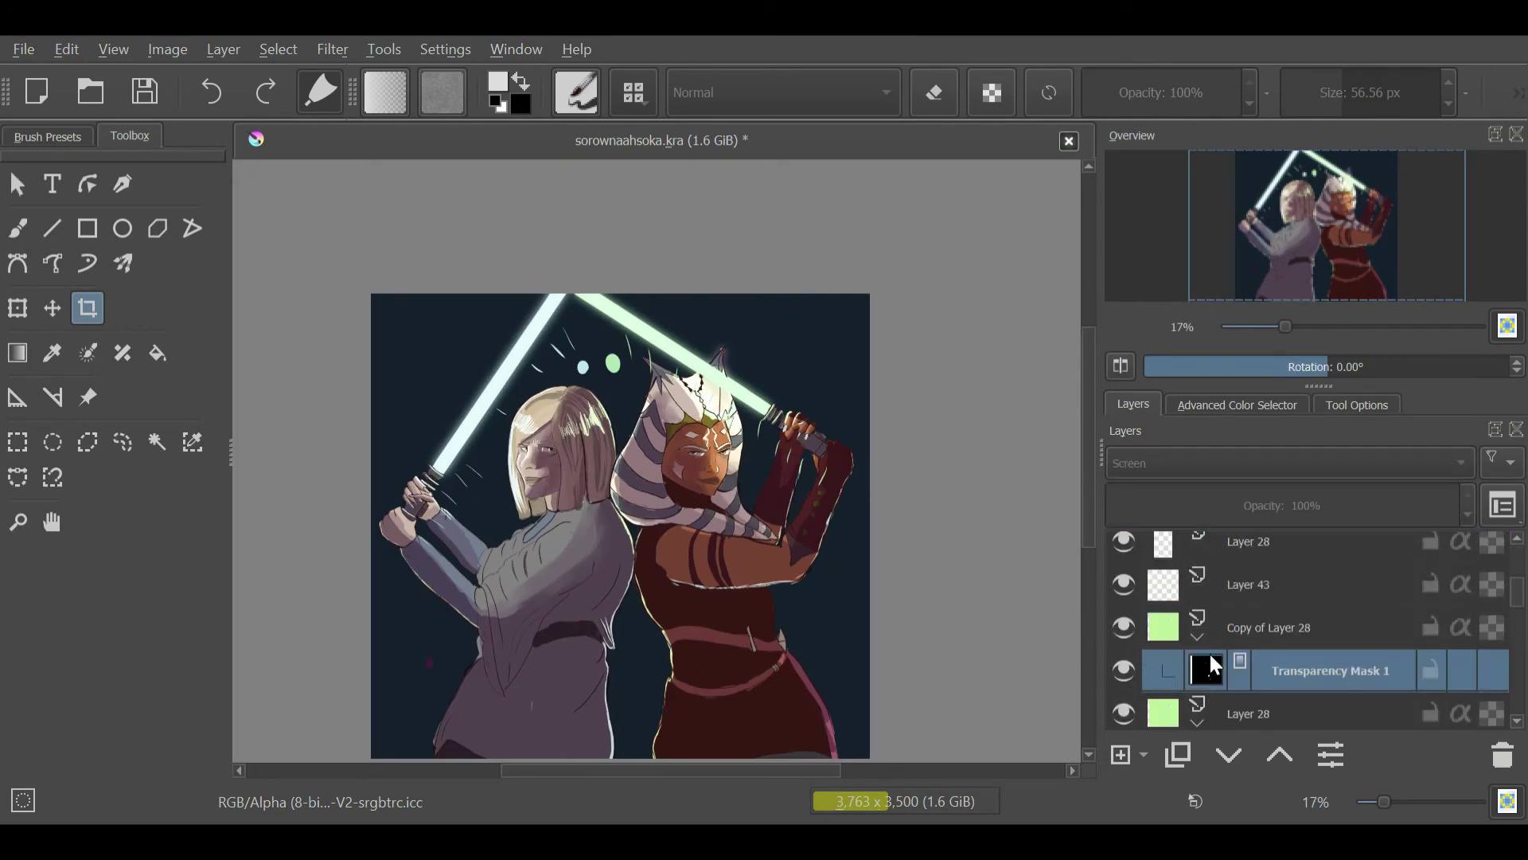
key("b")
key("alt+t")
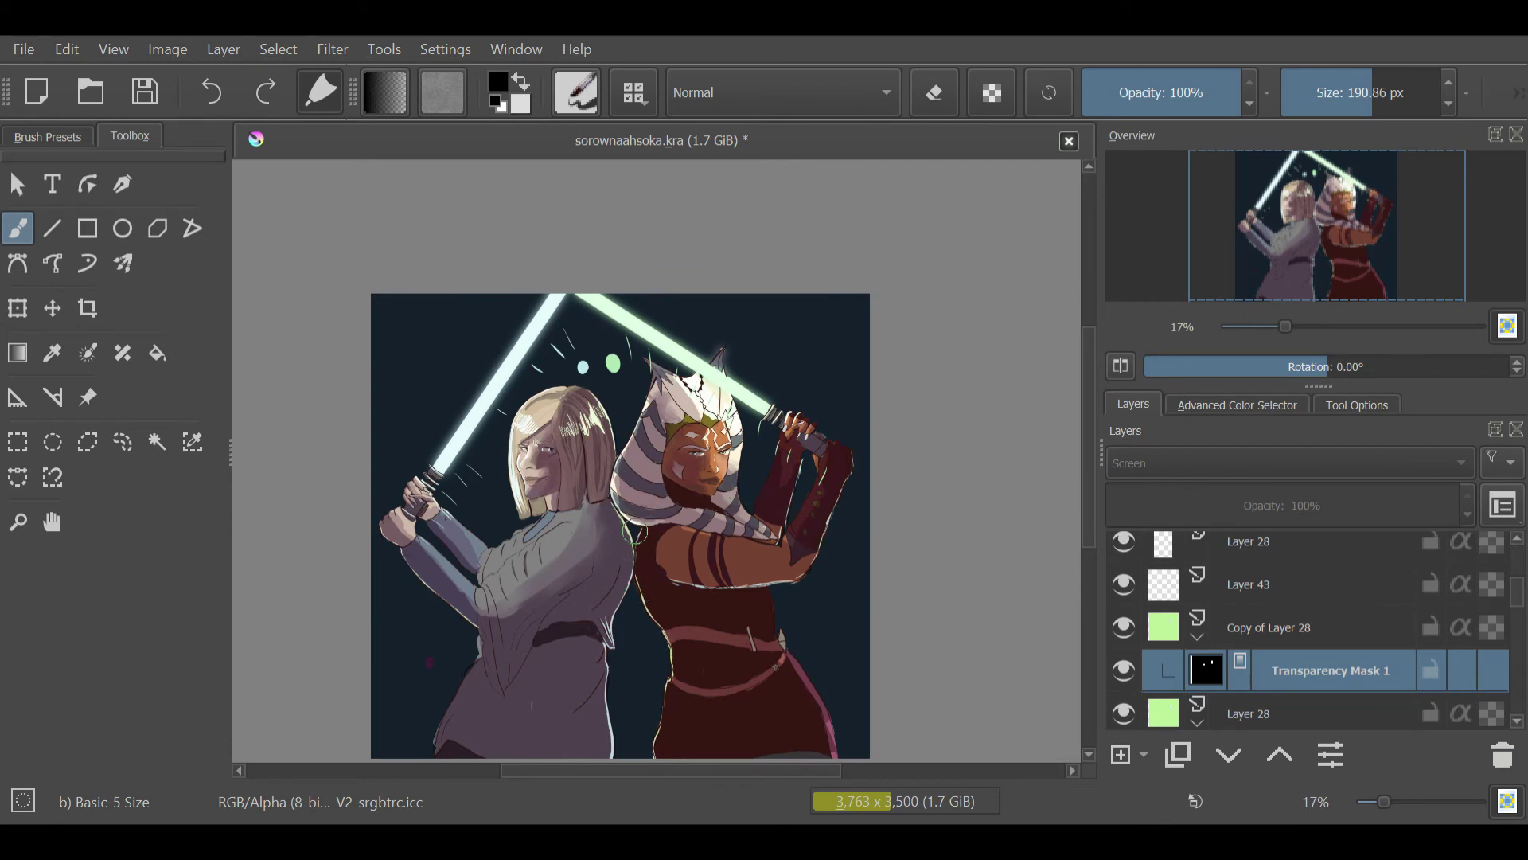
Step: Set Copy of Layer 28 to 38% opacity and soften it with a Gaussian Blur
left_click(1271, 633)
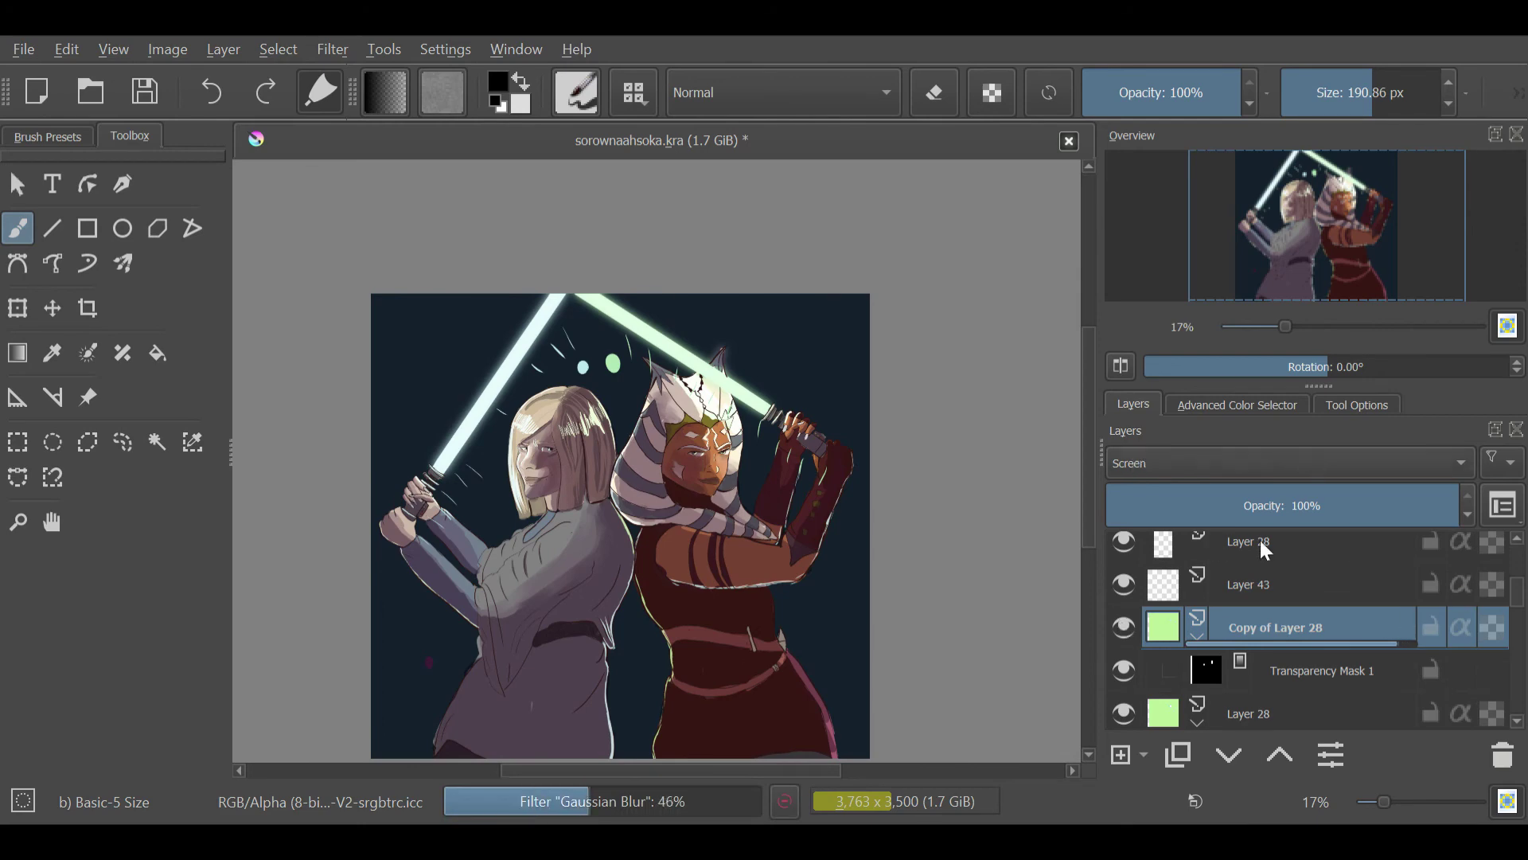
type("38")
key("Return")
scroll(1135, 636, "down", 3)
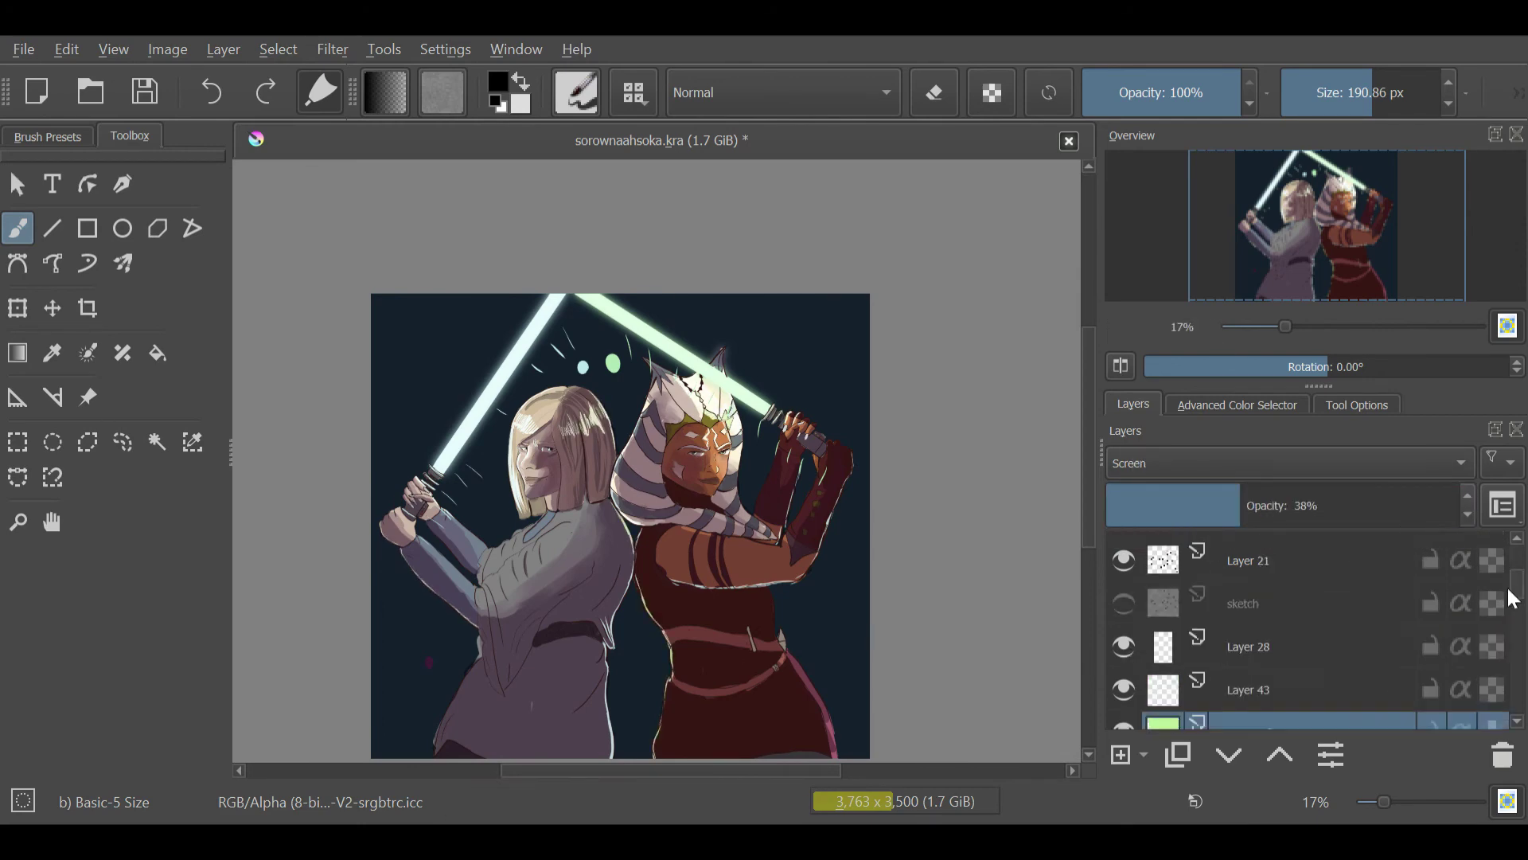
scroll(1134, 637, "down", 3)
scroll(1135, 636, "down", 2)
left_click_drag(1523, 585, 1495, 625)
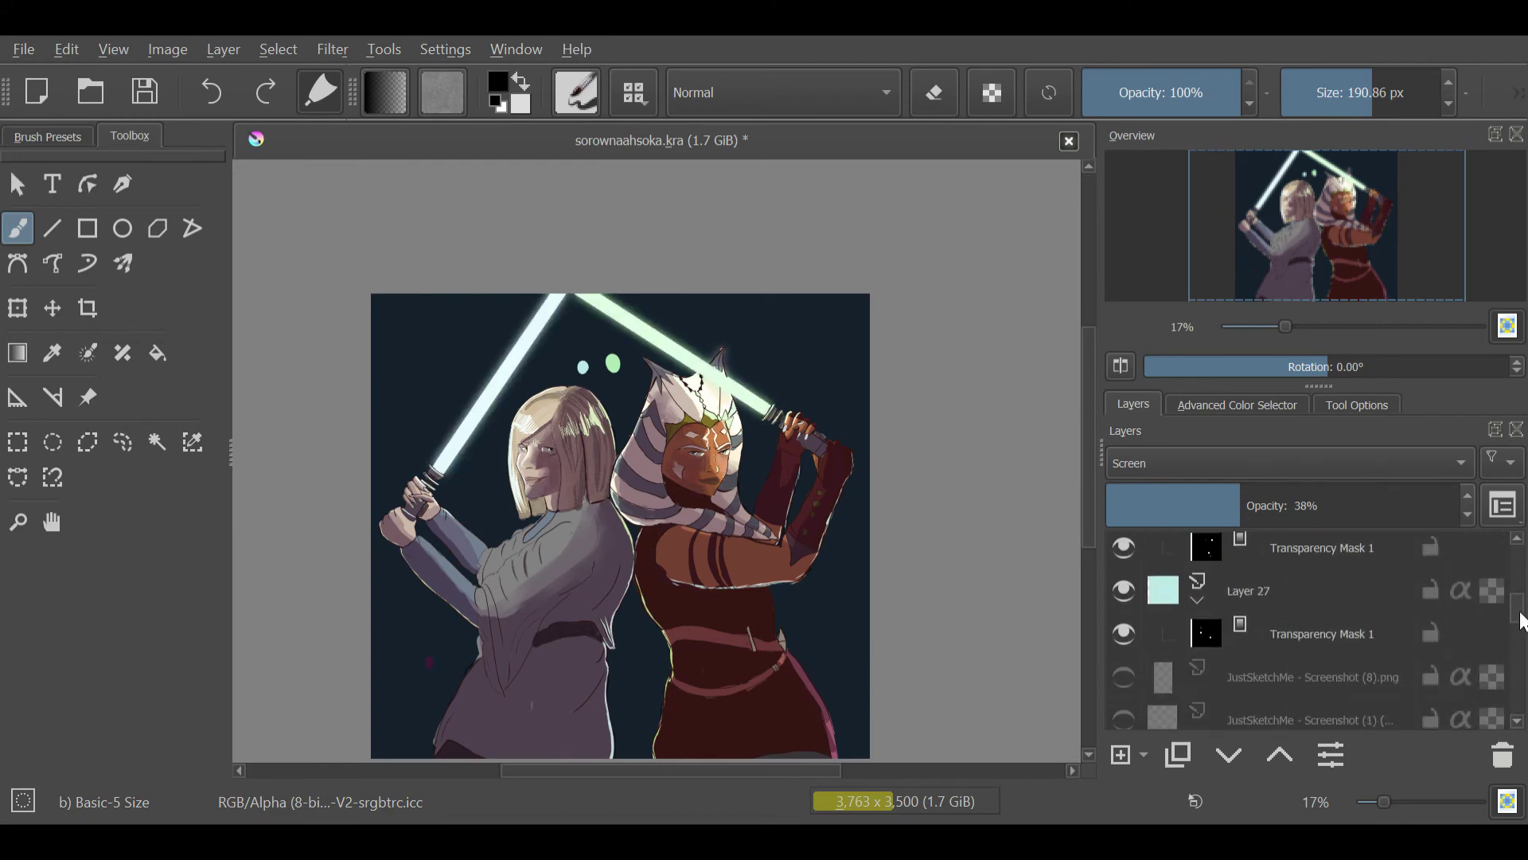
scroll(1274, 637, "up", 5)
left_click(1261, 672)
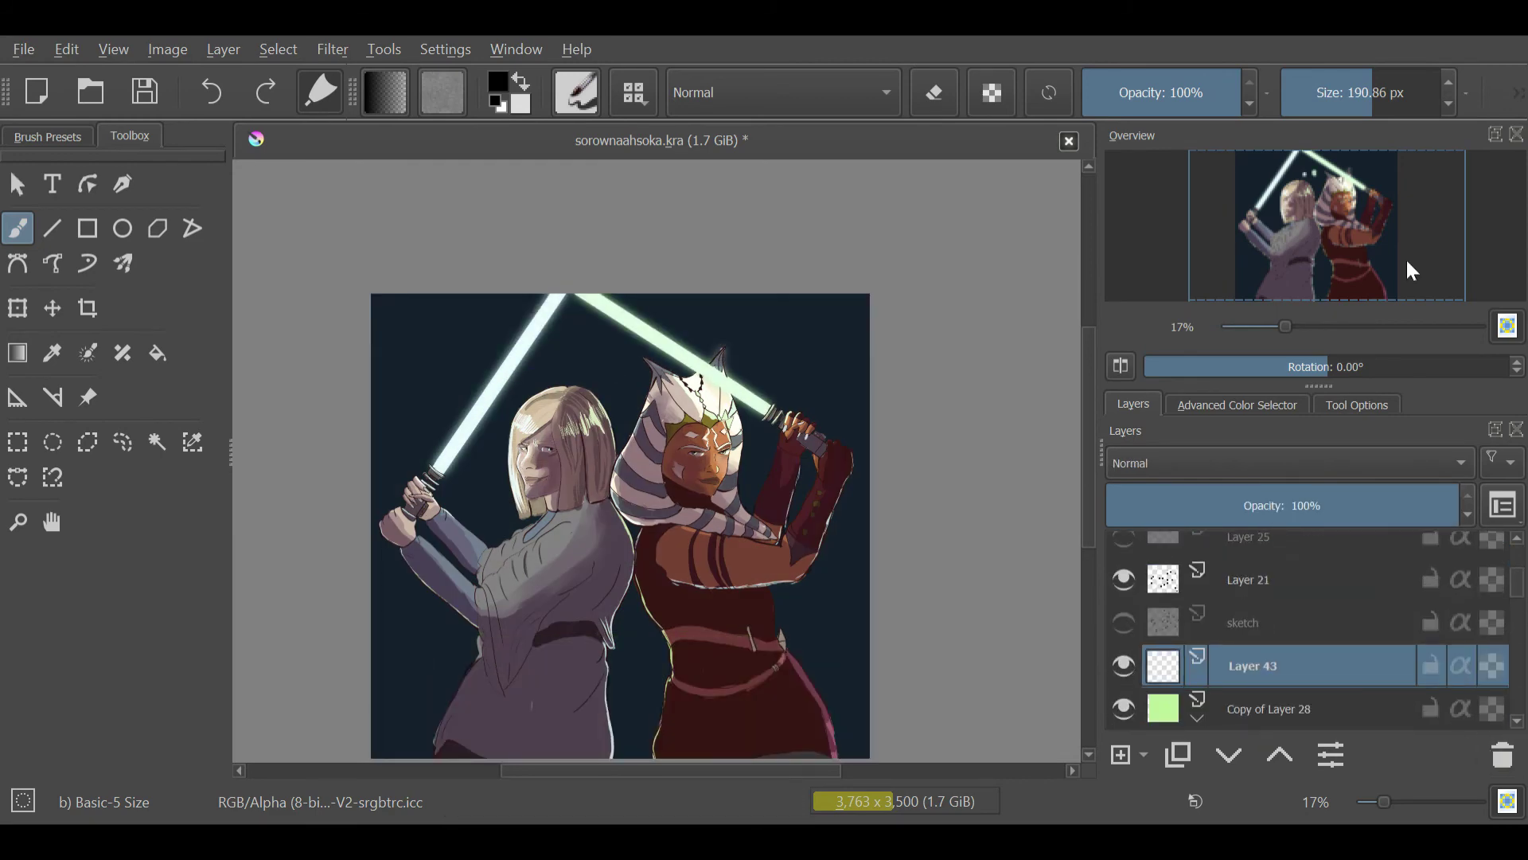
scroll(517, 557, "up", 2)
Step: On a new Screen layer, sign the lower-left corner in light green with 'January 26, 2020'
key("Insert")
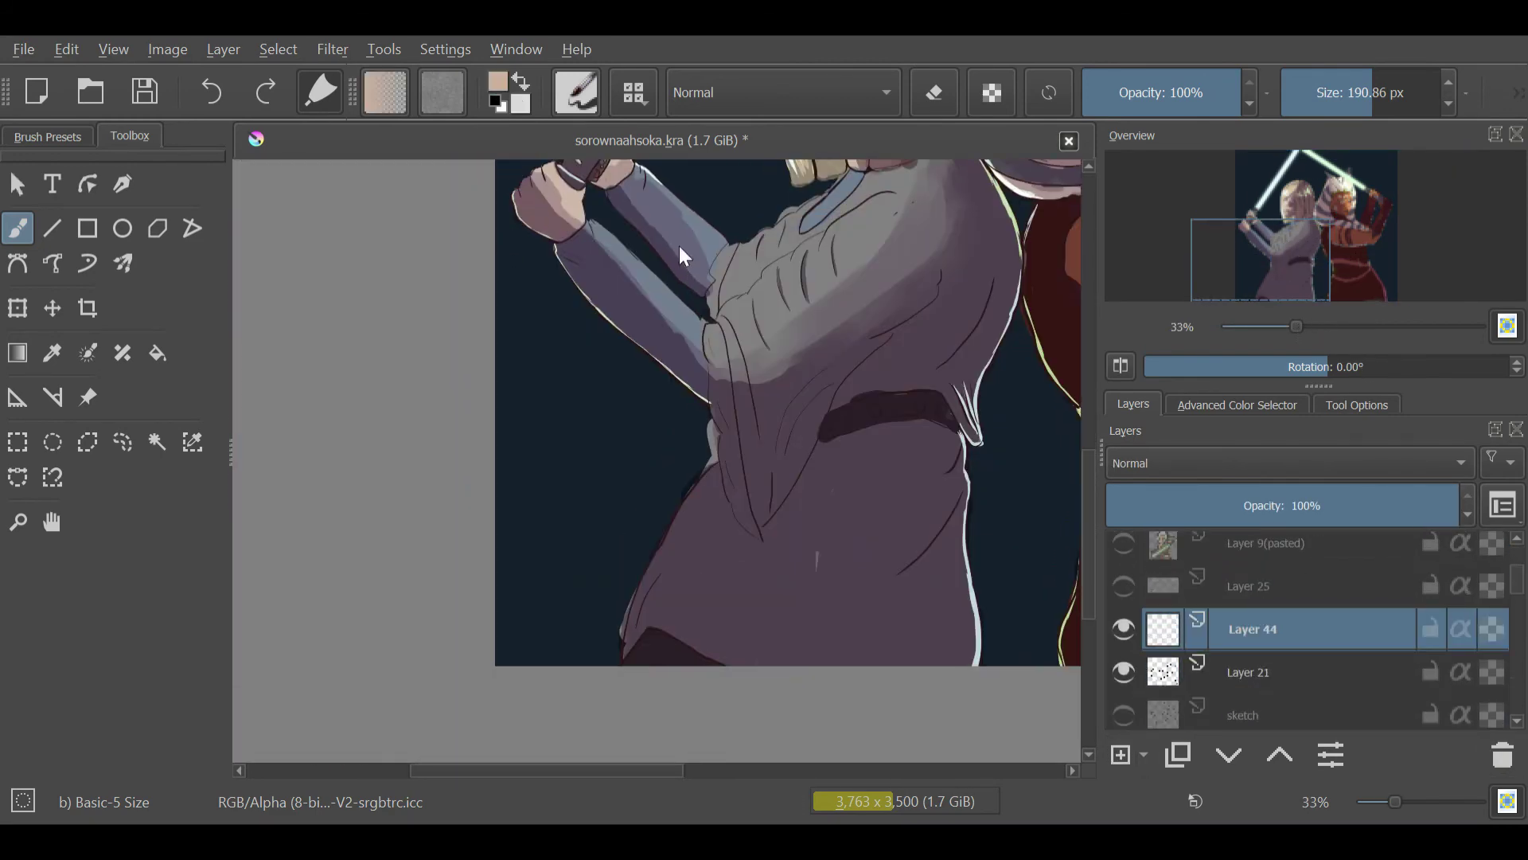
key("alt+shift+s")
key("bracketleft")
key("bracketleft")
key("bracketleft")
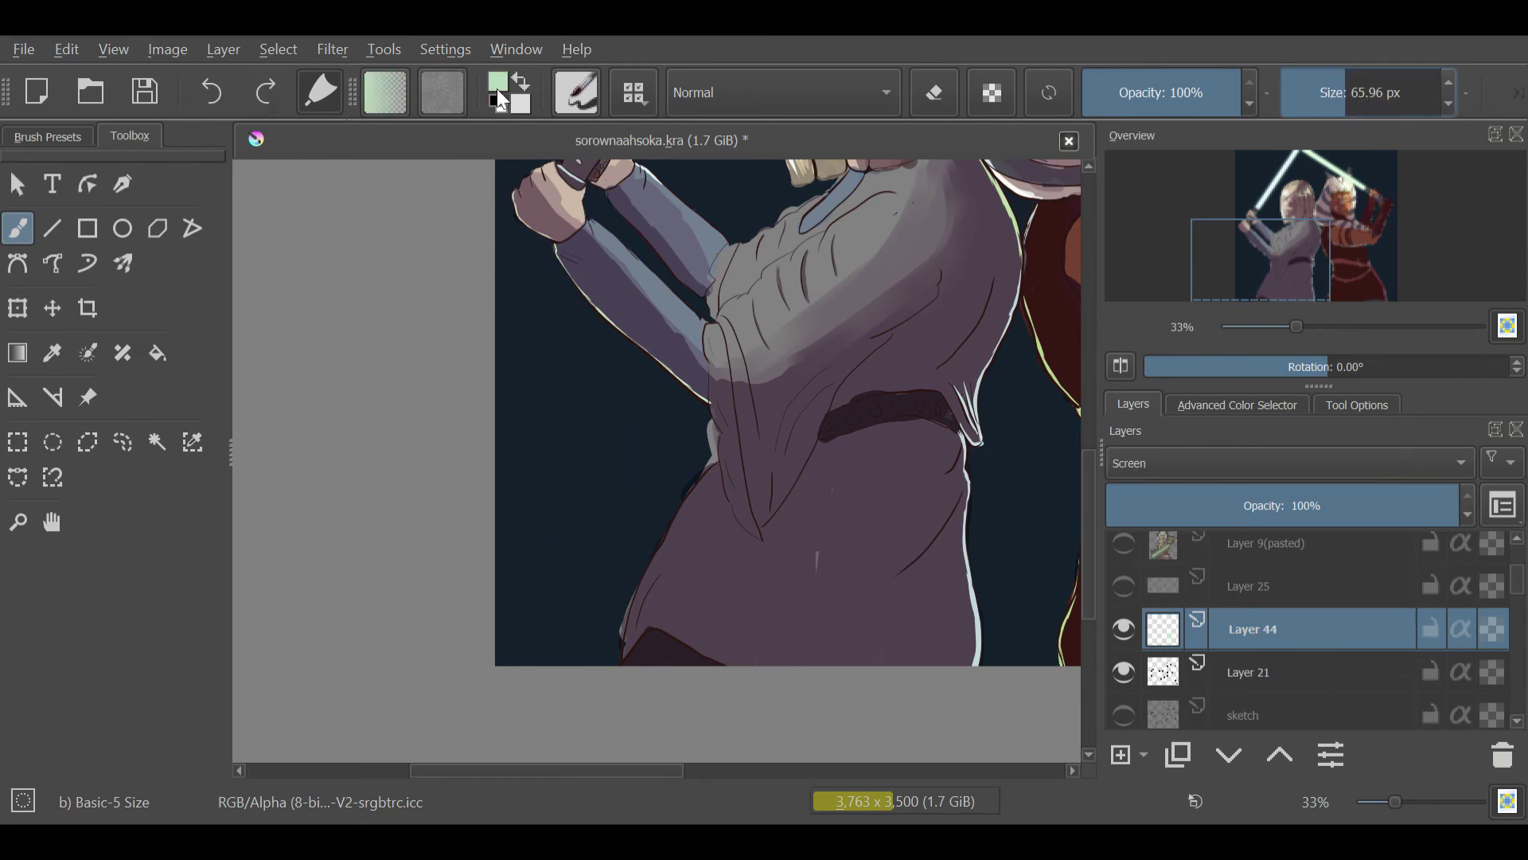
left_click_drag(661, 414, 601, 398)
mouse_move(465, 410)
left_mouse_down()
mouse_move(540, 452)
mouse_move(527, 477)
left_mouse_up()
scroll(599, 407, "up", 2)
left_click_drag(544, 471, 542, 487)
left_click_drag(557, 450, 629, 433)
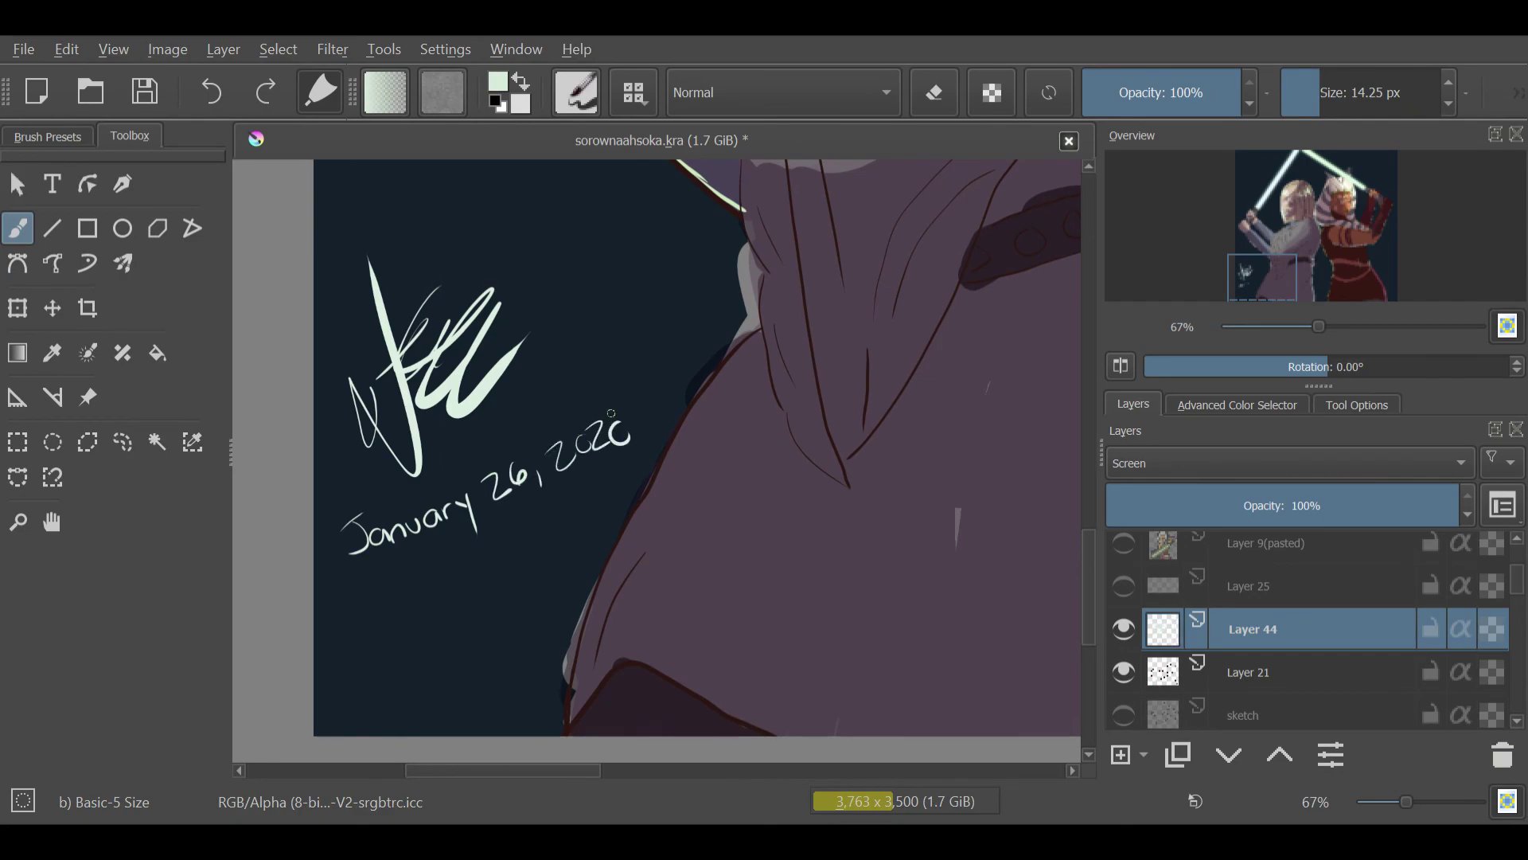
Step: Save the file and select the glow layer's transparency mask
left_click_drag(1517, 601, 1519, 613)
key("ctrl+s")
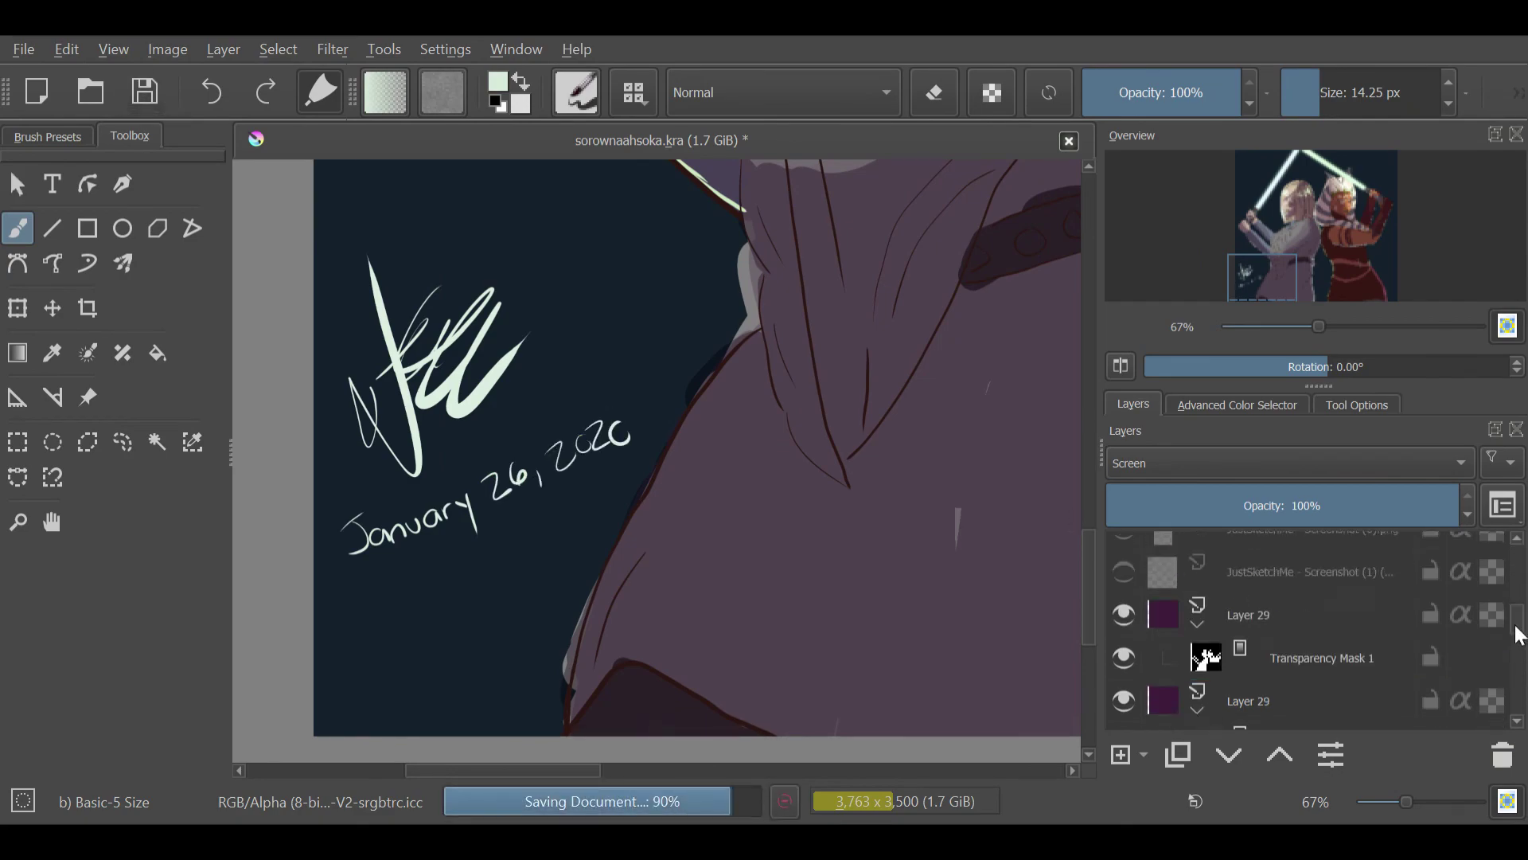
left_click(1321, 650)
left_click_drag(1306, 92, 1369, 94)
Step: Paint on the glow mask to extend green rim light along the blonde Jedi's robe edges
mouse_move(1345, 191)
left_mouse_down()
mouse_move(1362, 198)
mouse_move(1294, 240)
mouse_move(1246, 306)
mouse_move(1315, 267)
left_mouse_up()
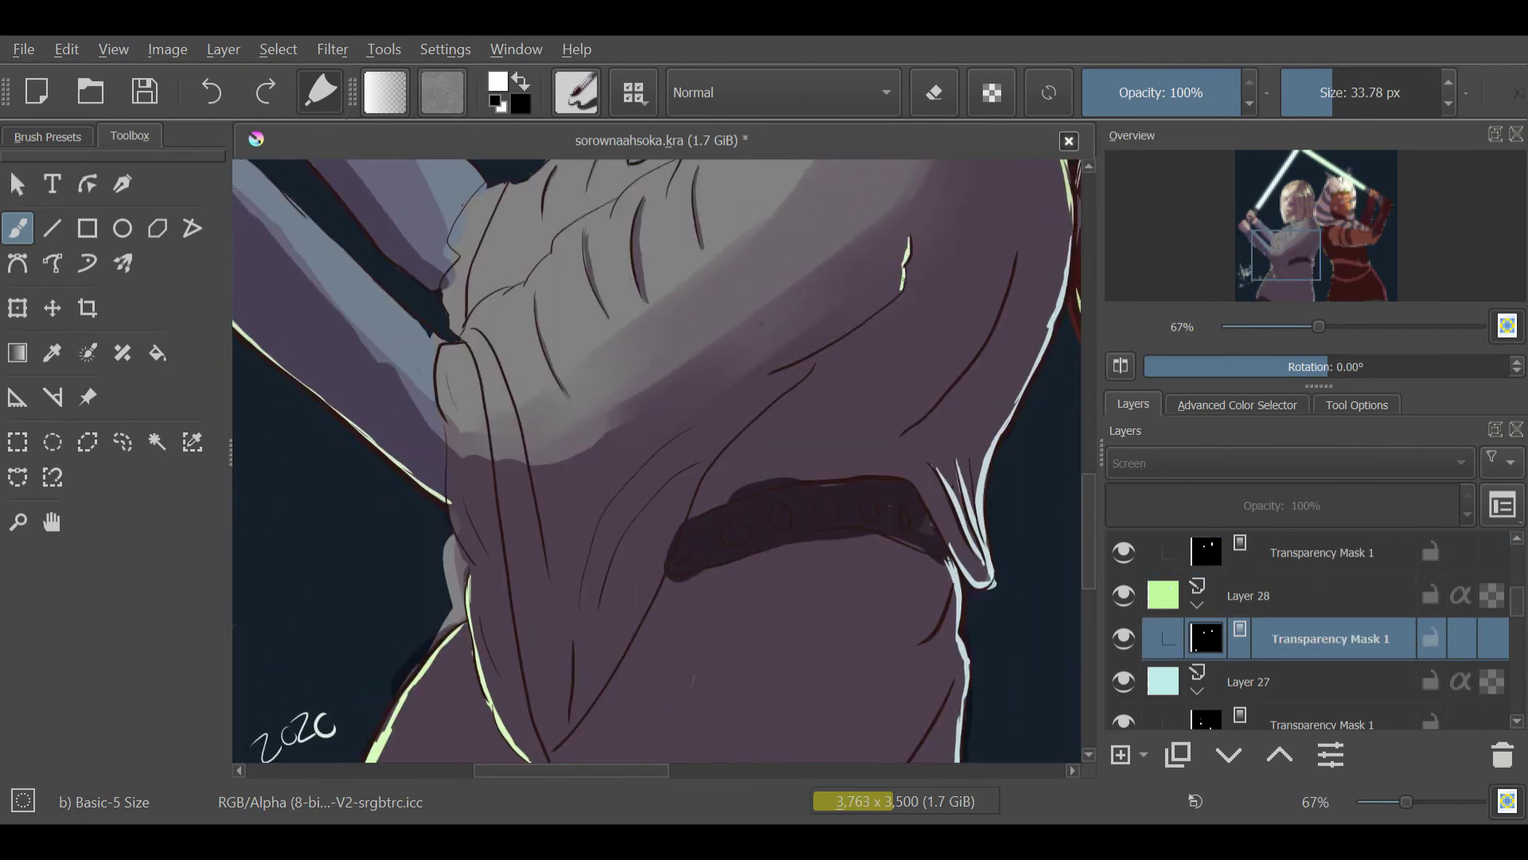
left_click_drag(799, 360, 863, 293)
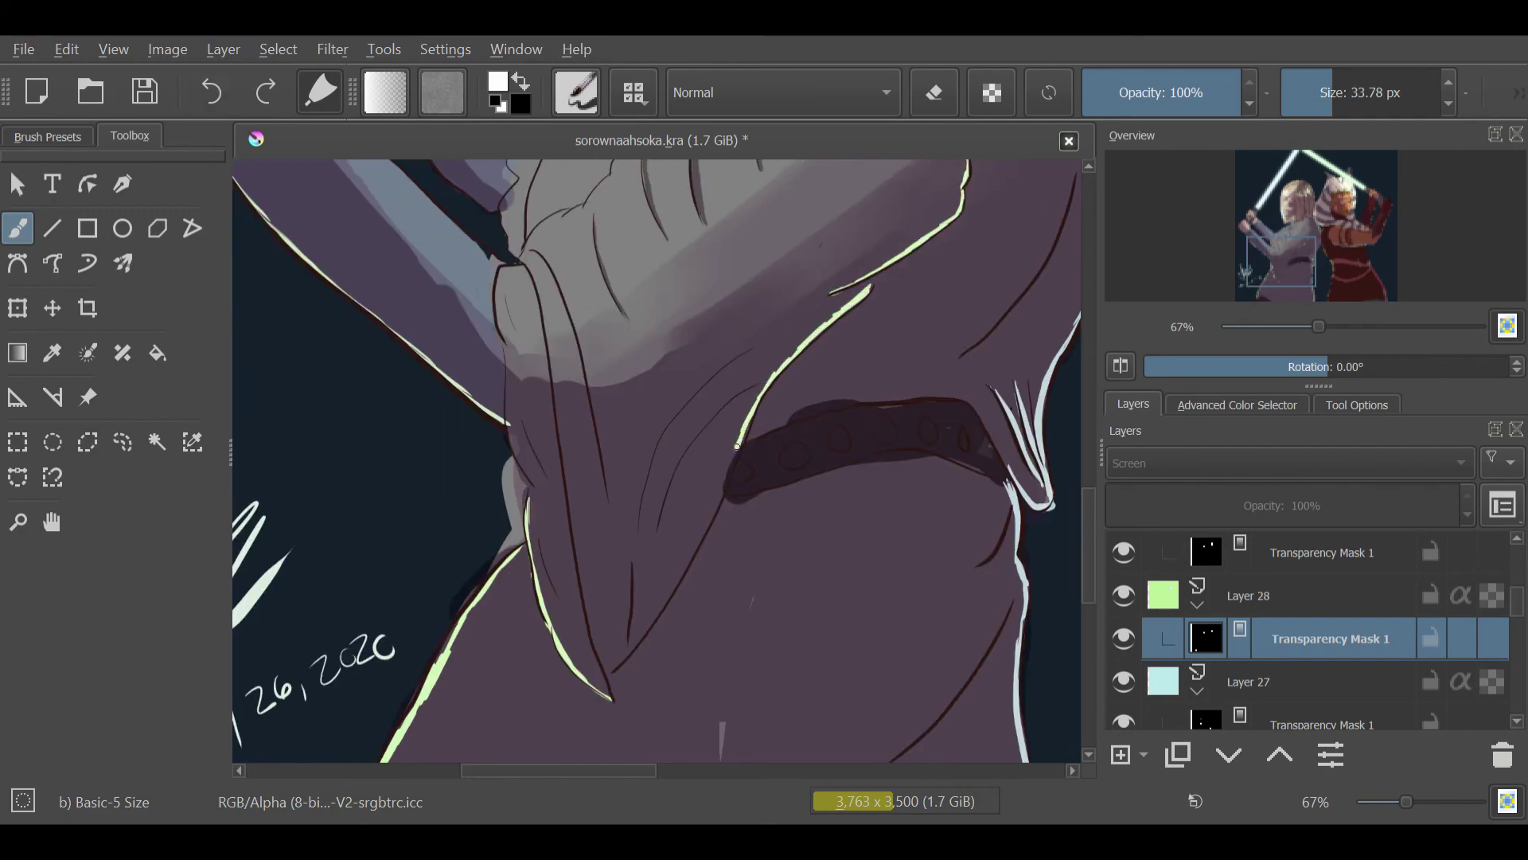
left_click_drag(1319, 327, 1320, 328)
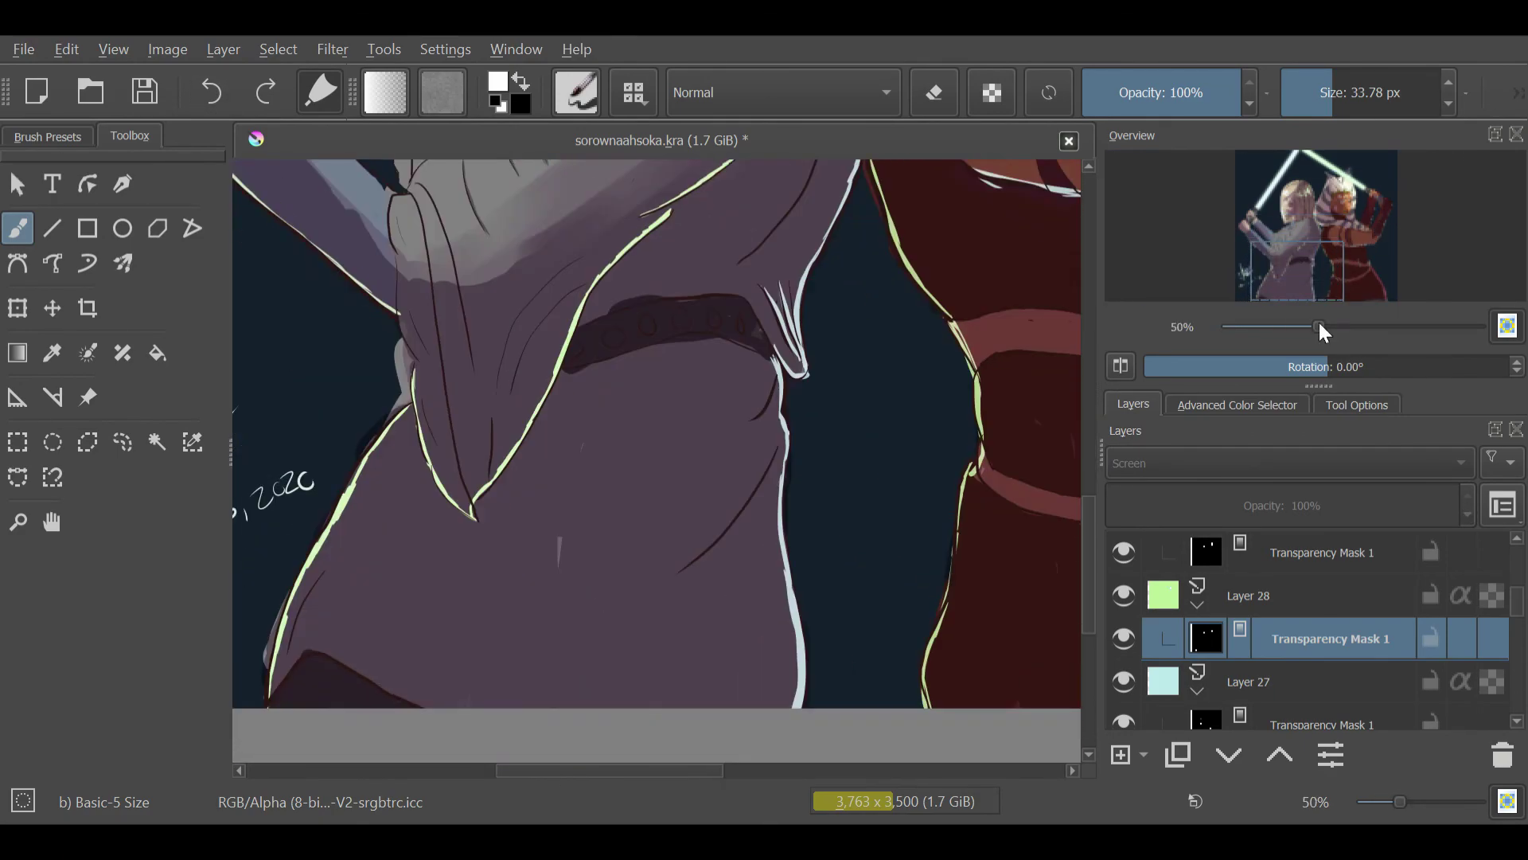